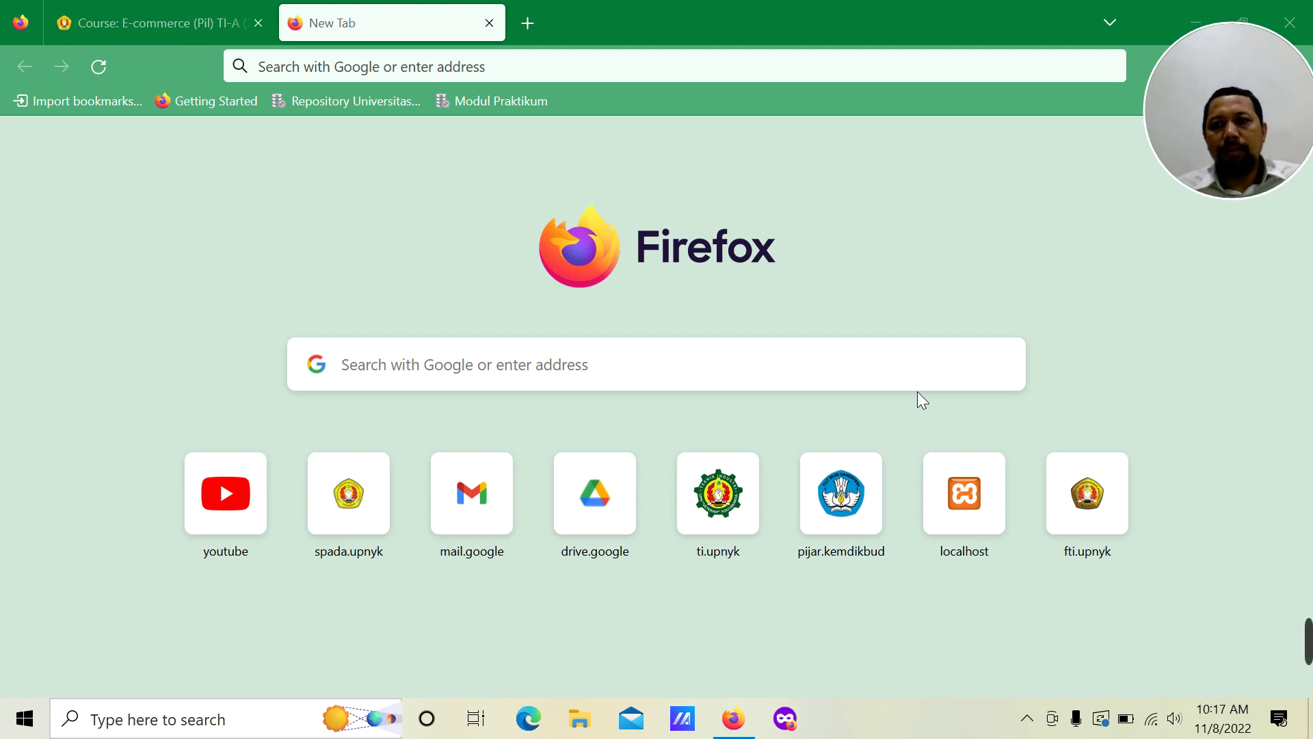
Step: Launch the XAMPP Control Panel from the Start menu's XAMPP program group
left_click(24, 721)
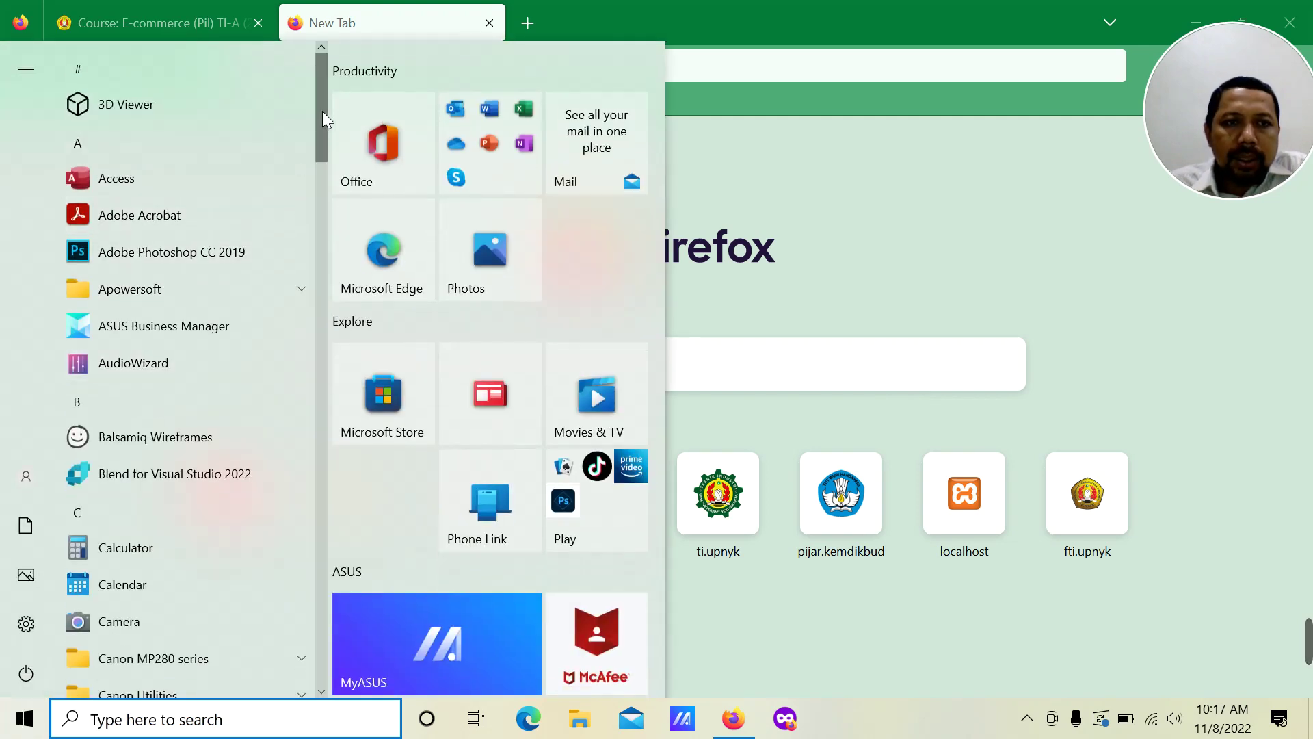
scroll(326, 248, "down", 5)
left_click_drag(326, 248, 323, 609)
left_click(285, 625)
scroll(248, 609, "down", 4)
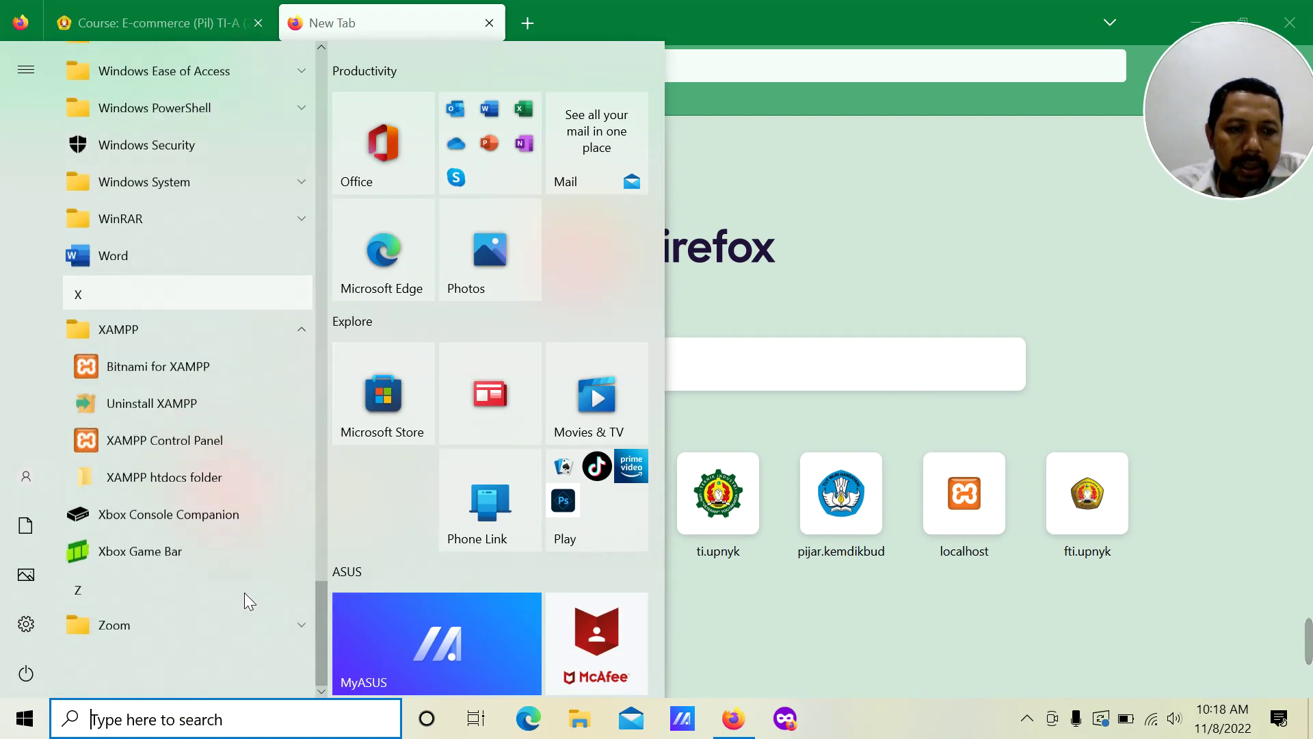
left_click(204, 439)
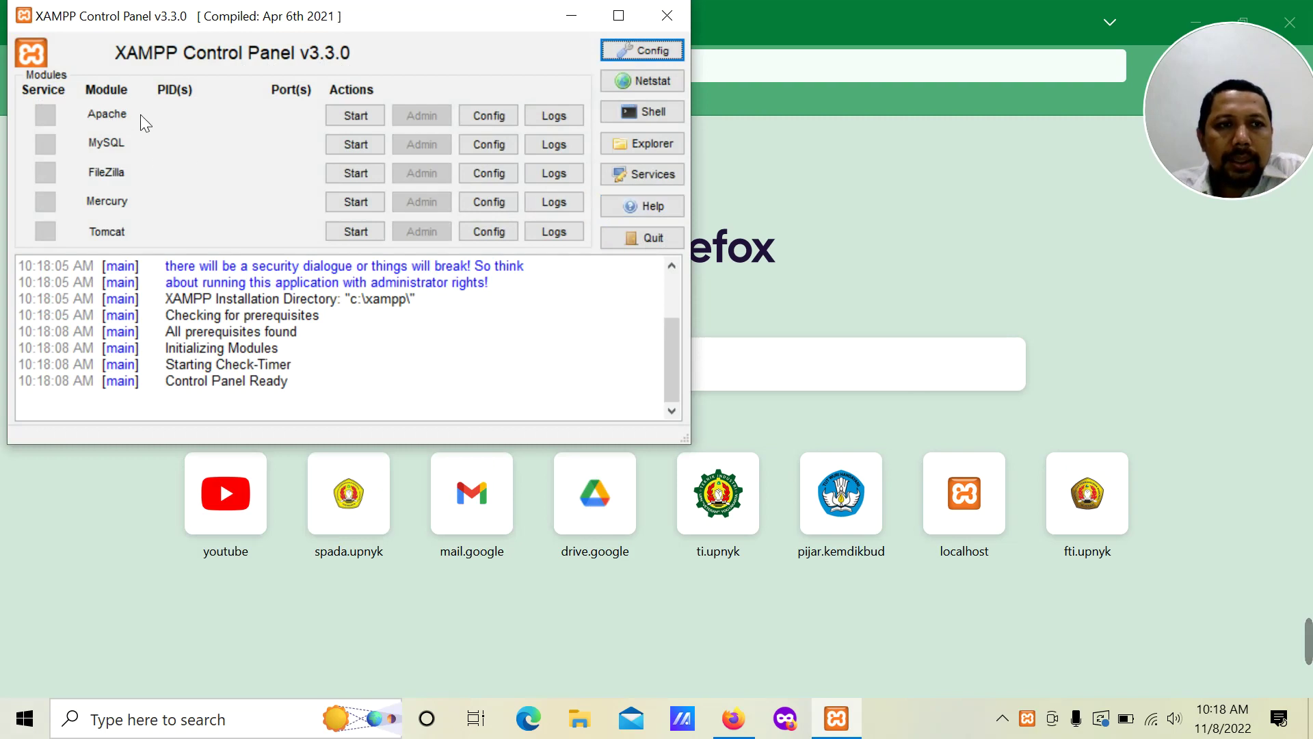
Step: Start the Apache and MySQL servers in the XAMPP Control Panel
left_click(357, 118)
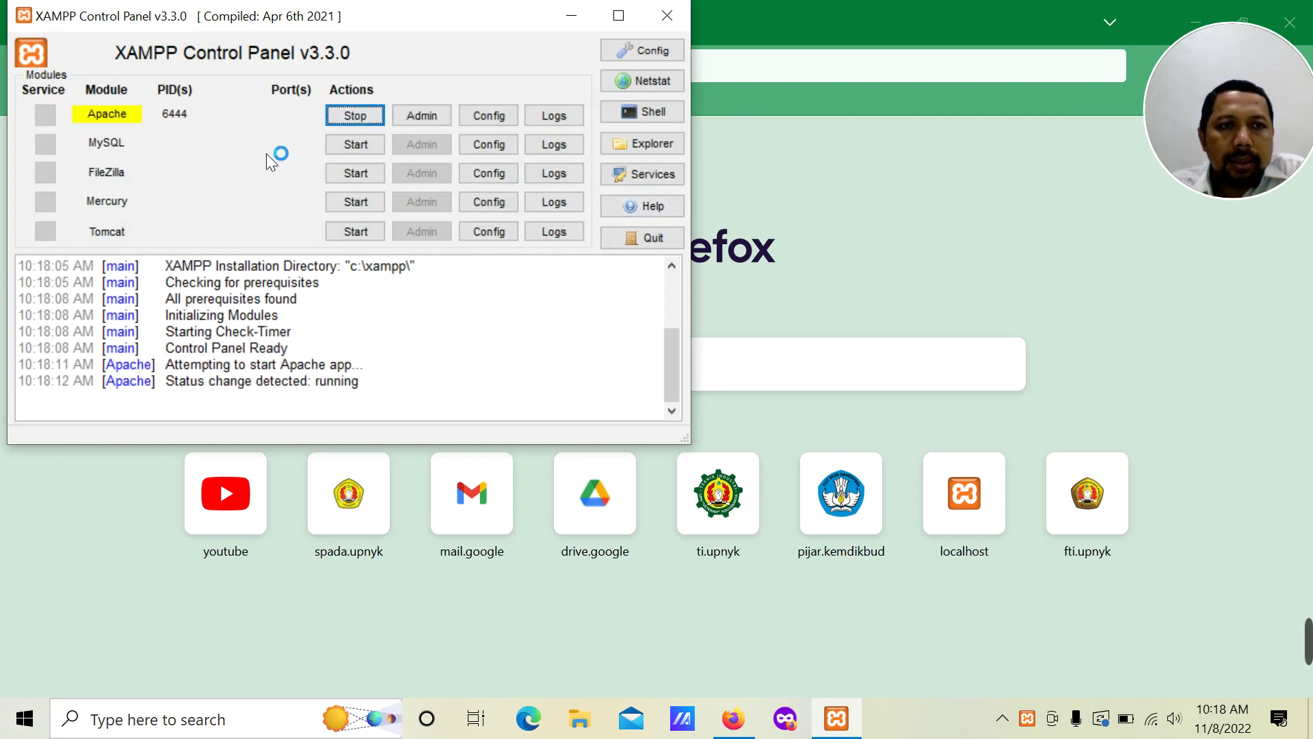
left_click(350, 146)
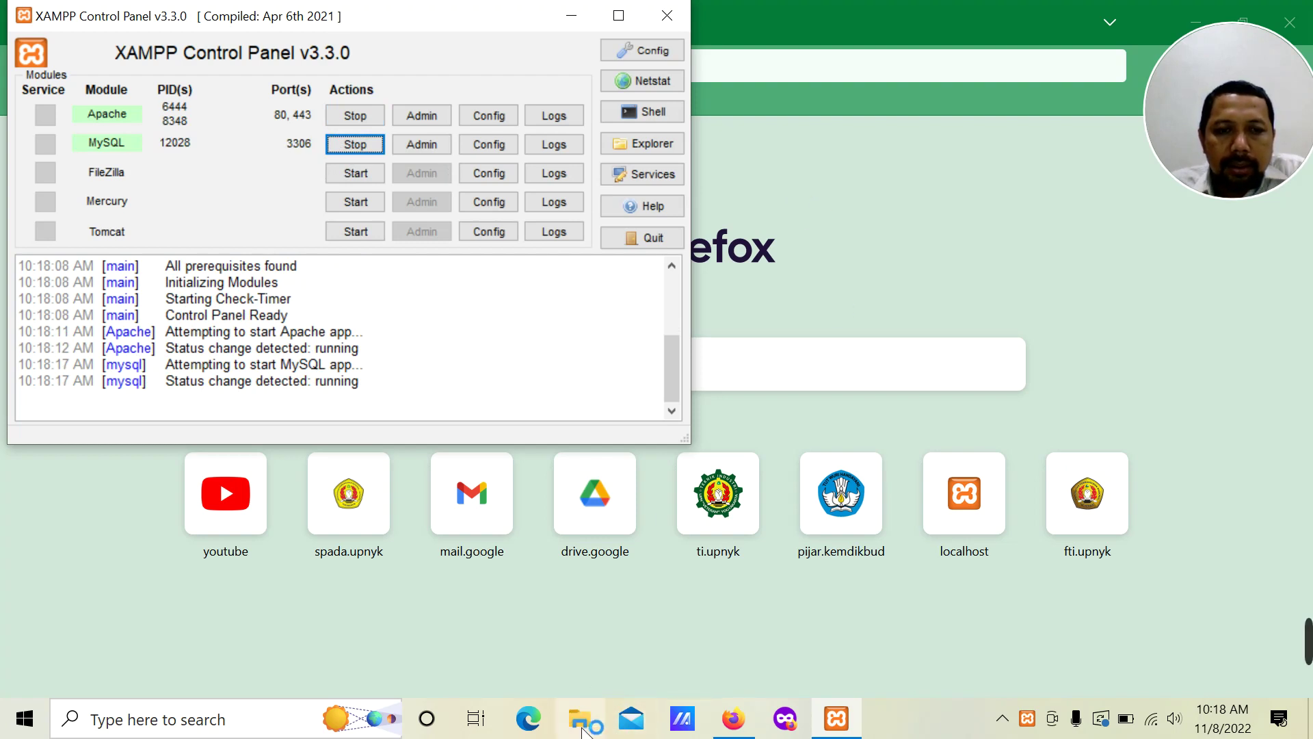
left_click(582, 725)
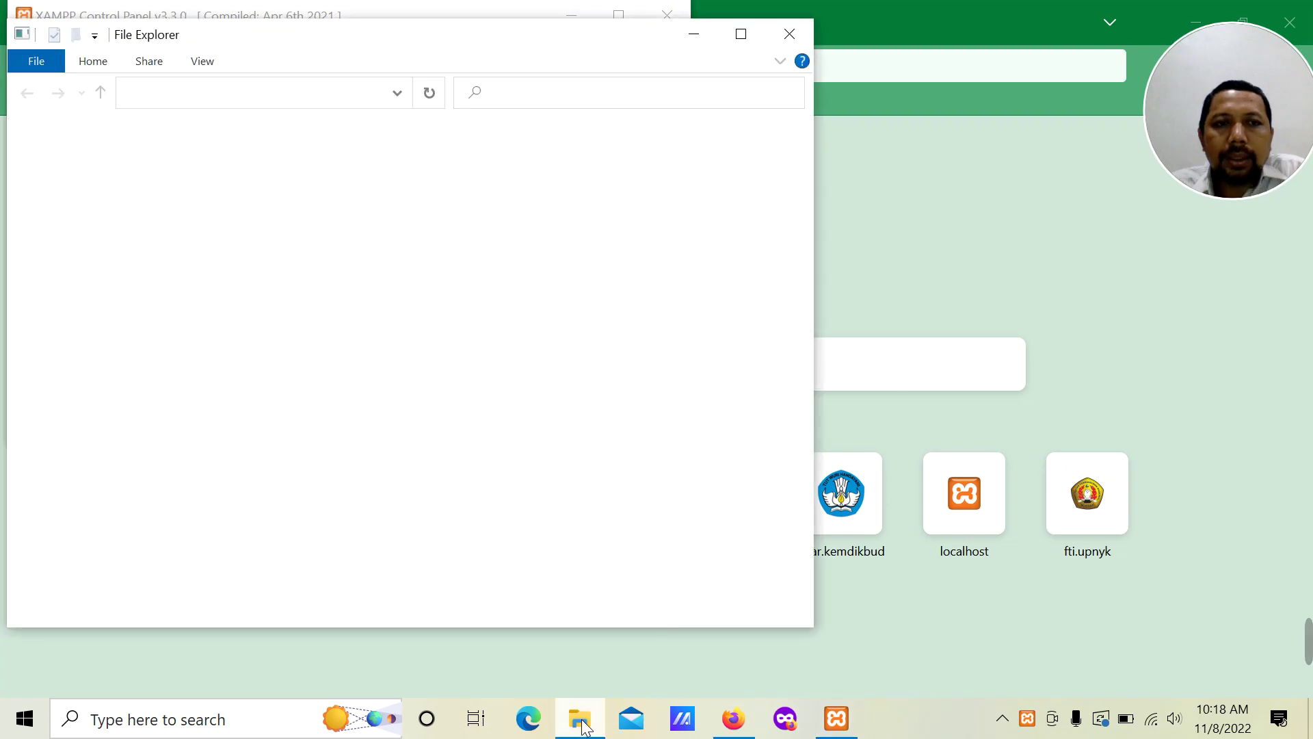
Step: Copy the VirtueMart3.8.2_Joomla_3.9.18 ZIP from D:\Pendidikan\E-Commerce\Software
left_click(739, 34)
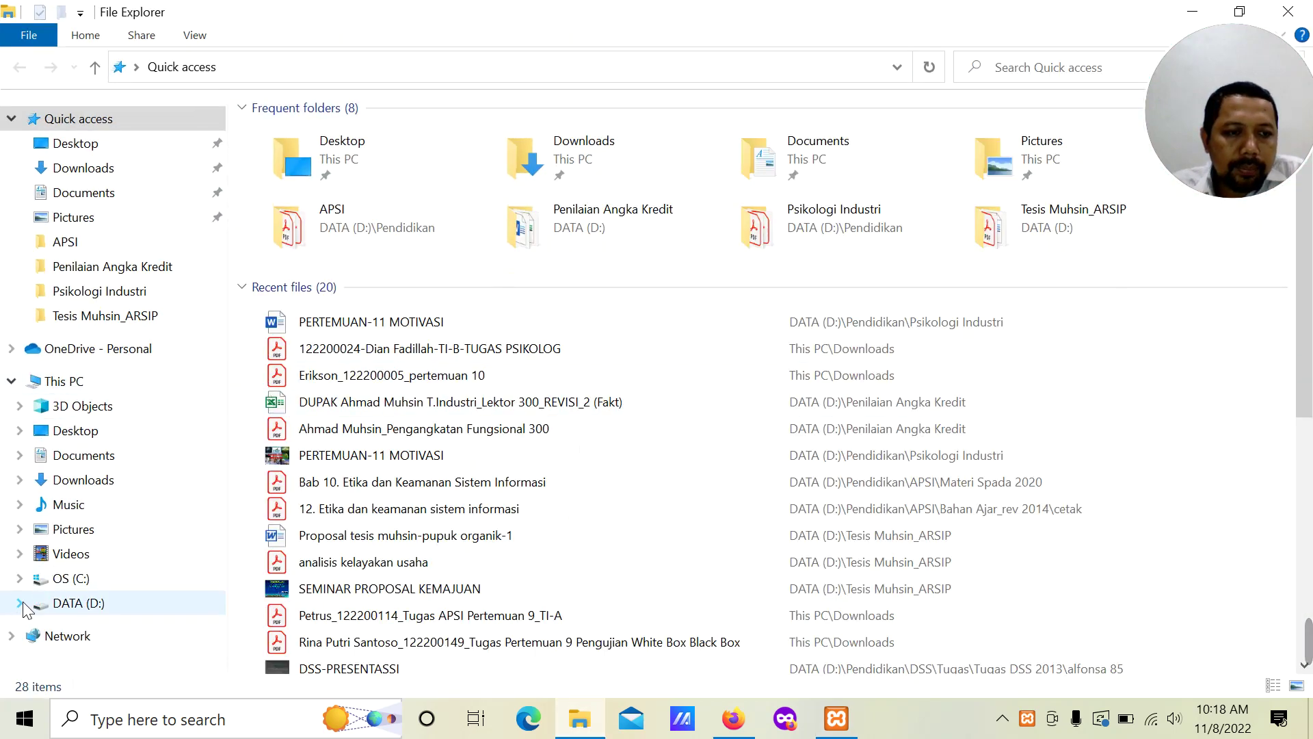
left_click(20, 603)
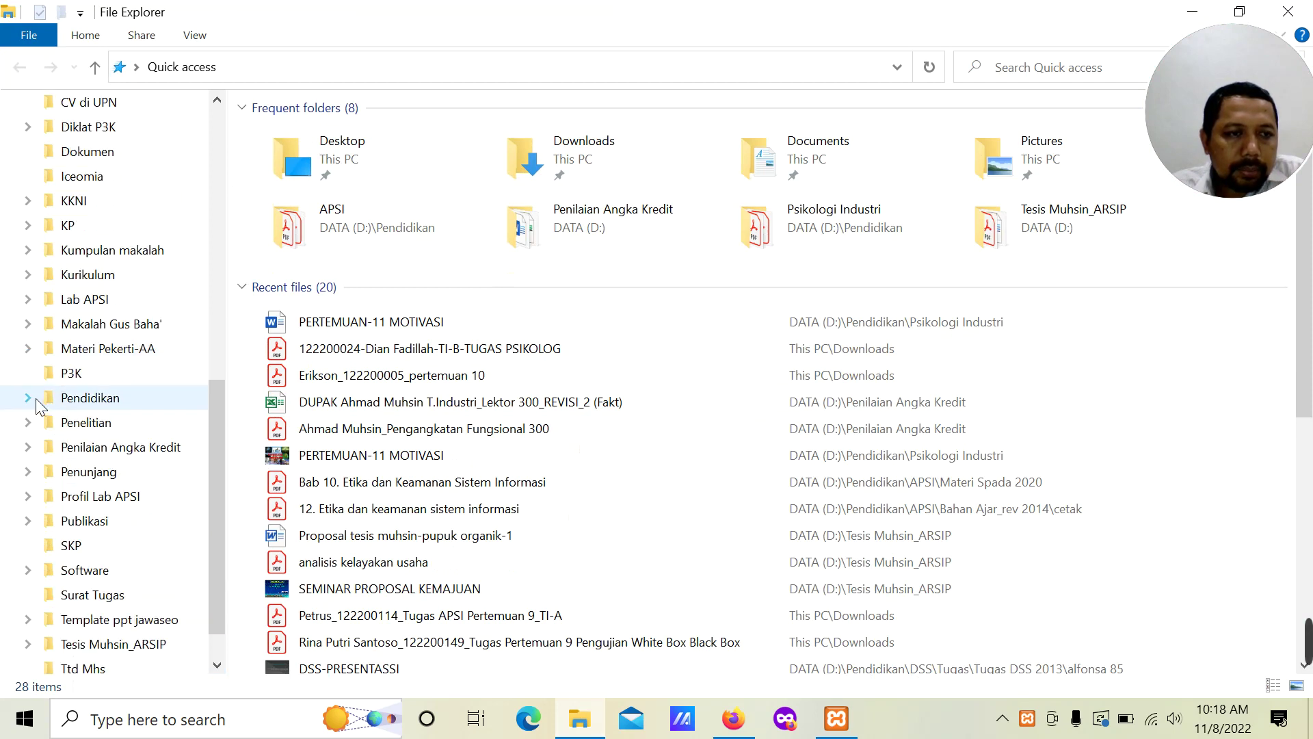
left_click(30, 399)
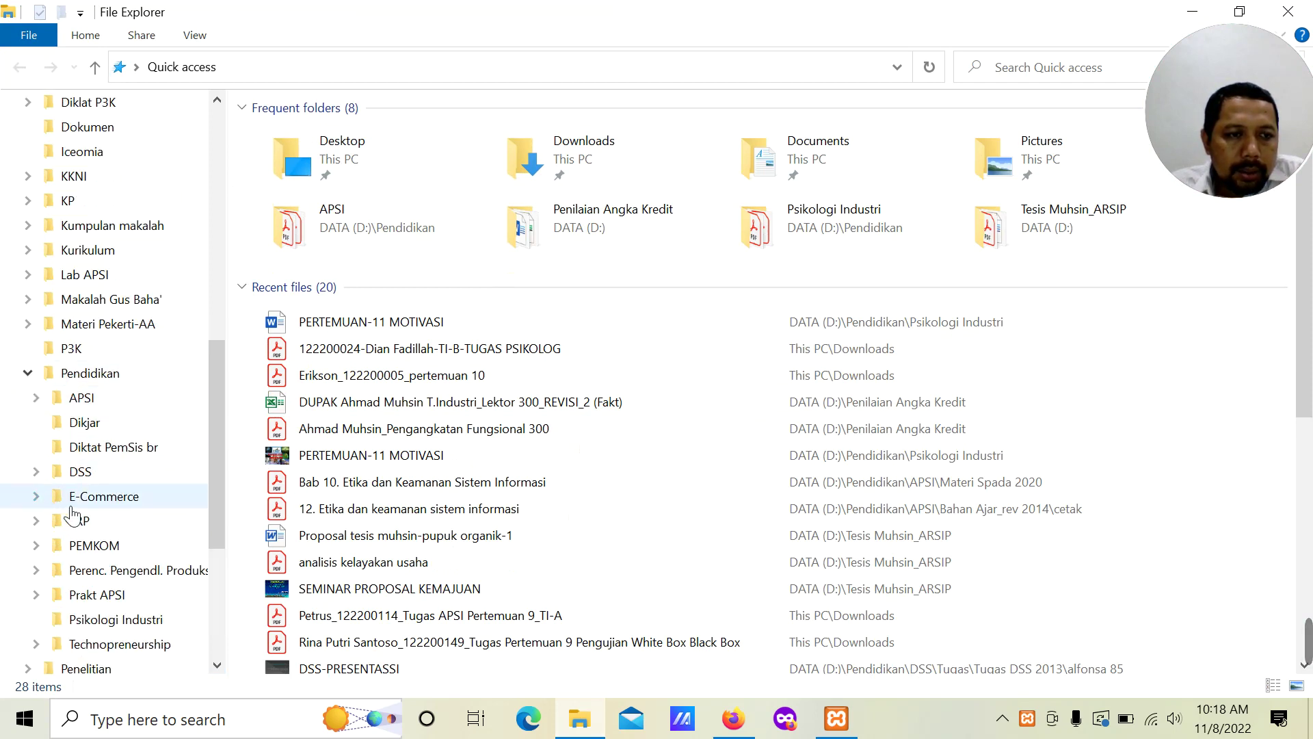
left_click(37, 497)
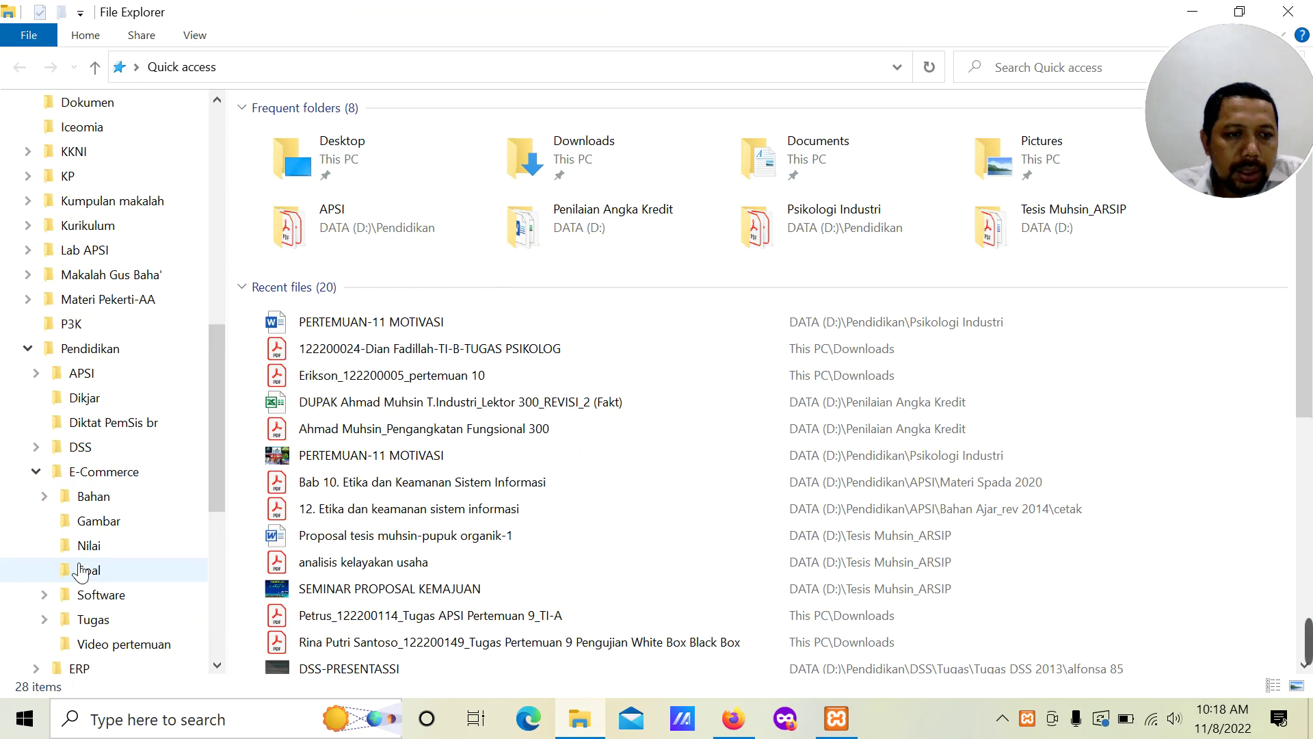
left_click(81, 595)
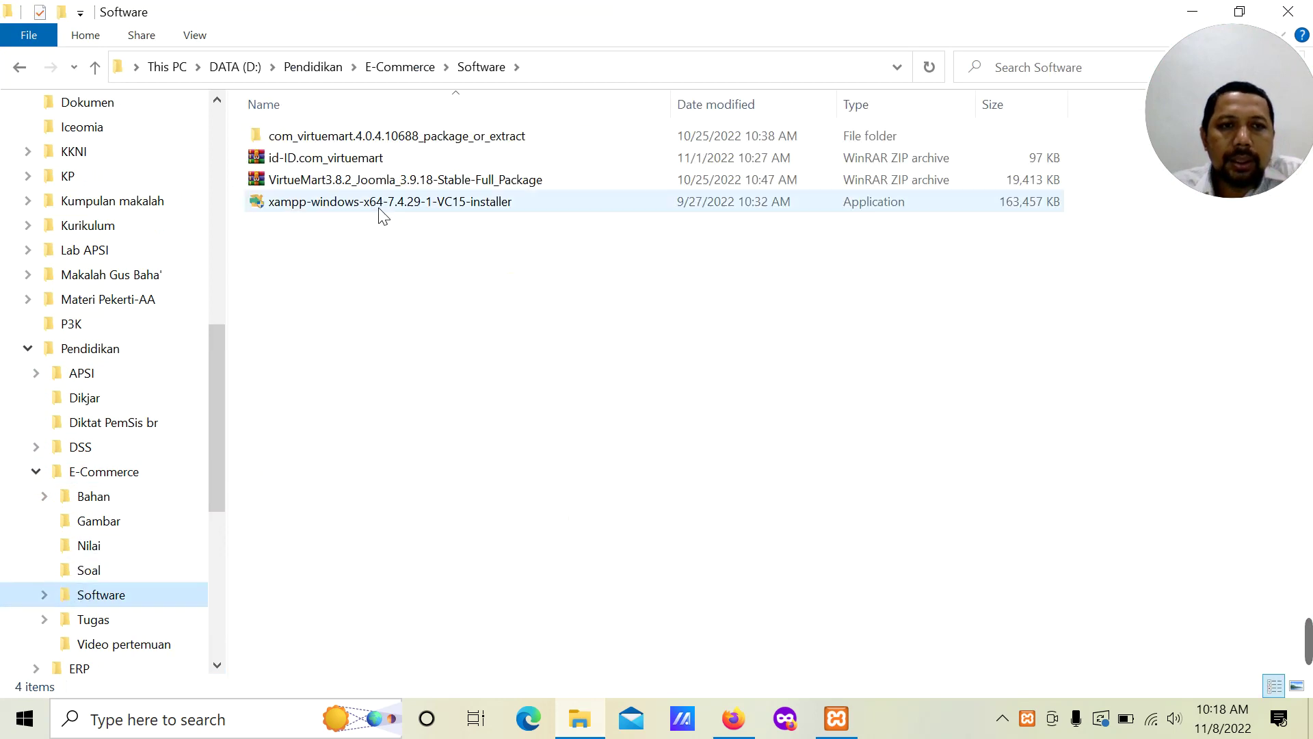
left_click(340, 181)
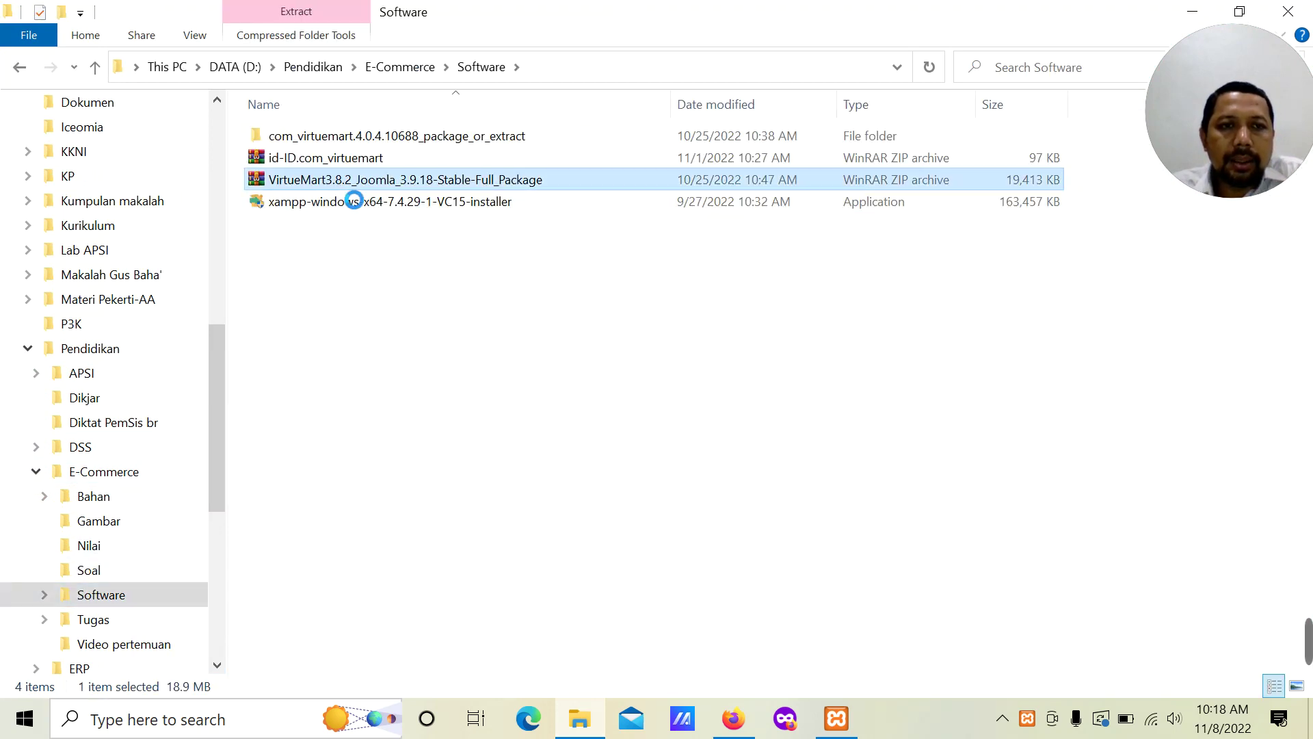
right_click(338, 183)
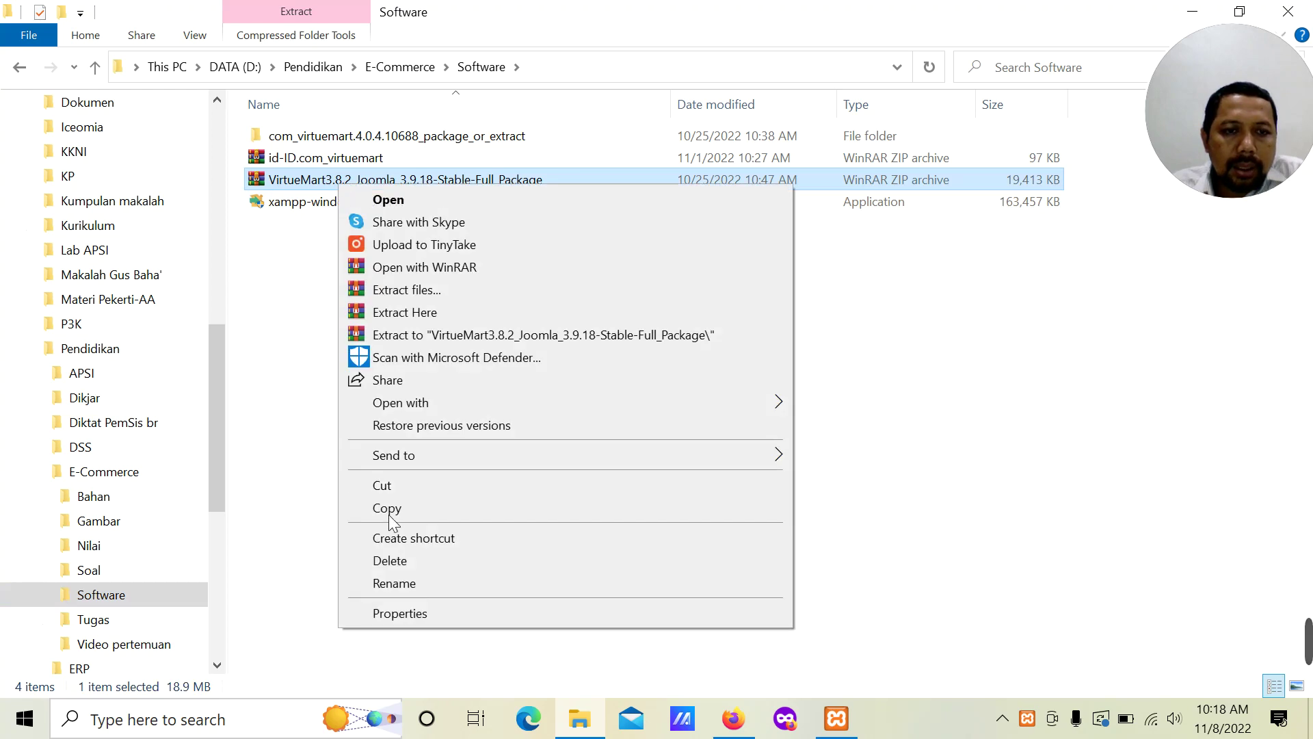
left_click(388, 513)
Step: Replace the old VirtueMart ZIP in C:\xampp\htdocs with the copied one
left_click_drag(215, 451, 225, 275)
left_click(19, 439)
scroll(22, 455, "down", 2)
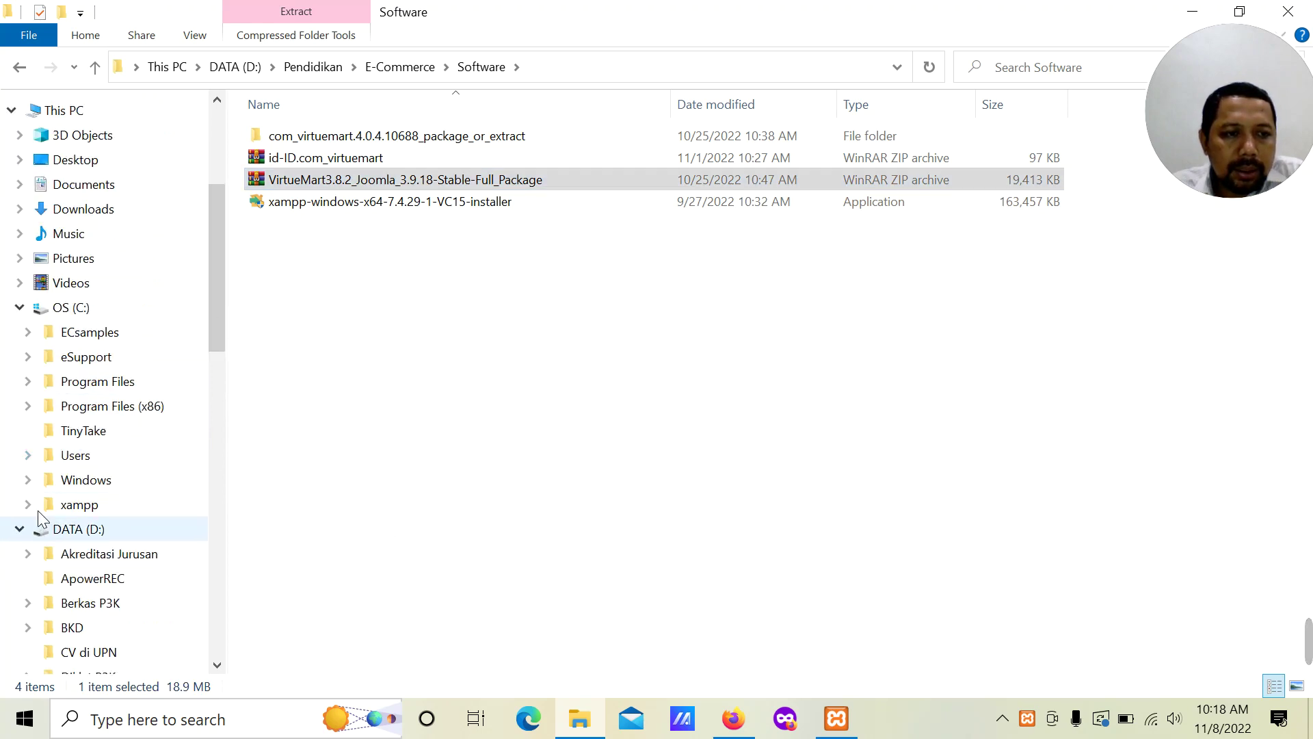
left_click(29, 506)
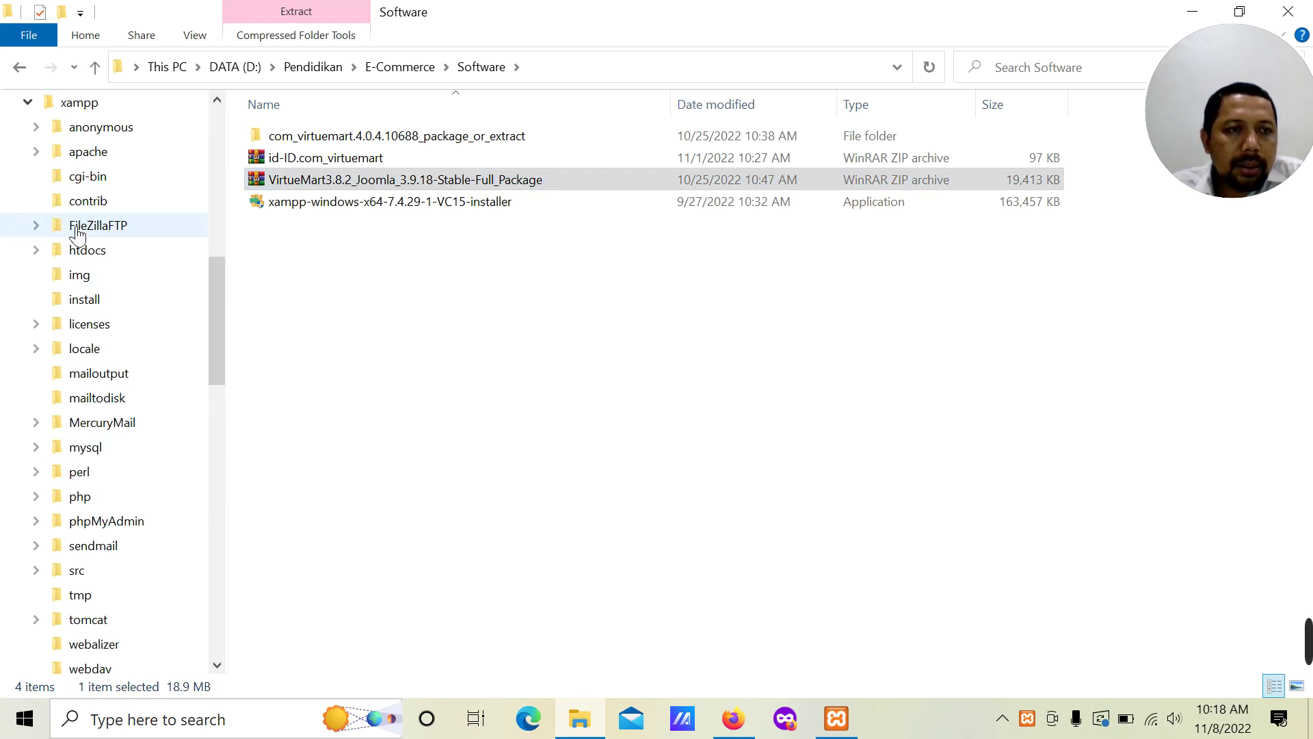
left_click(76, 251)
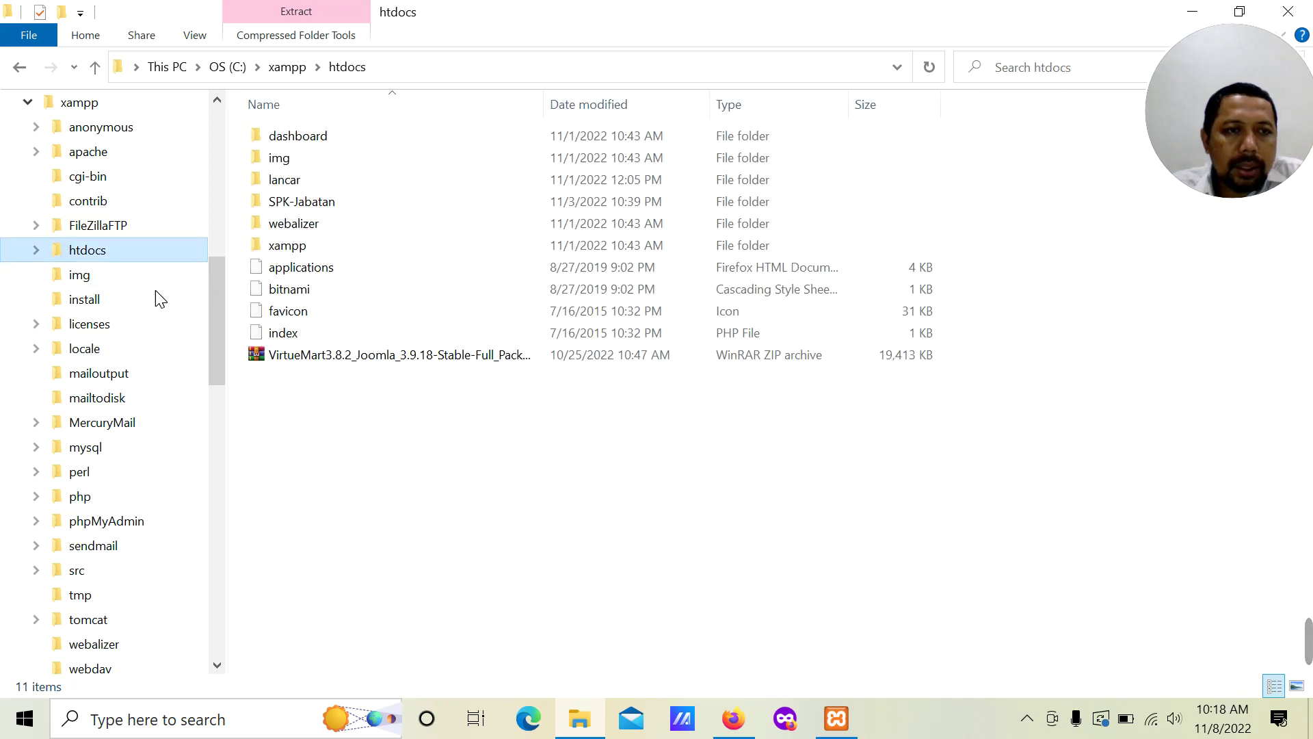
left_click(335, 500)
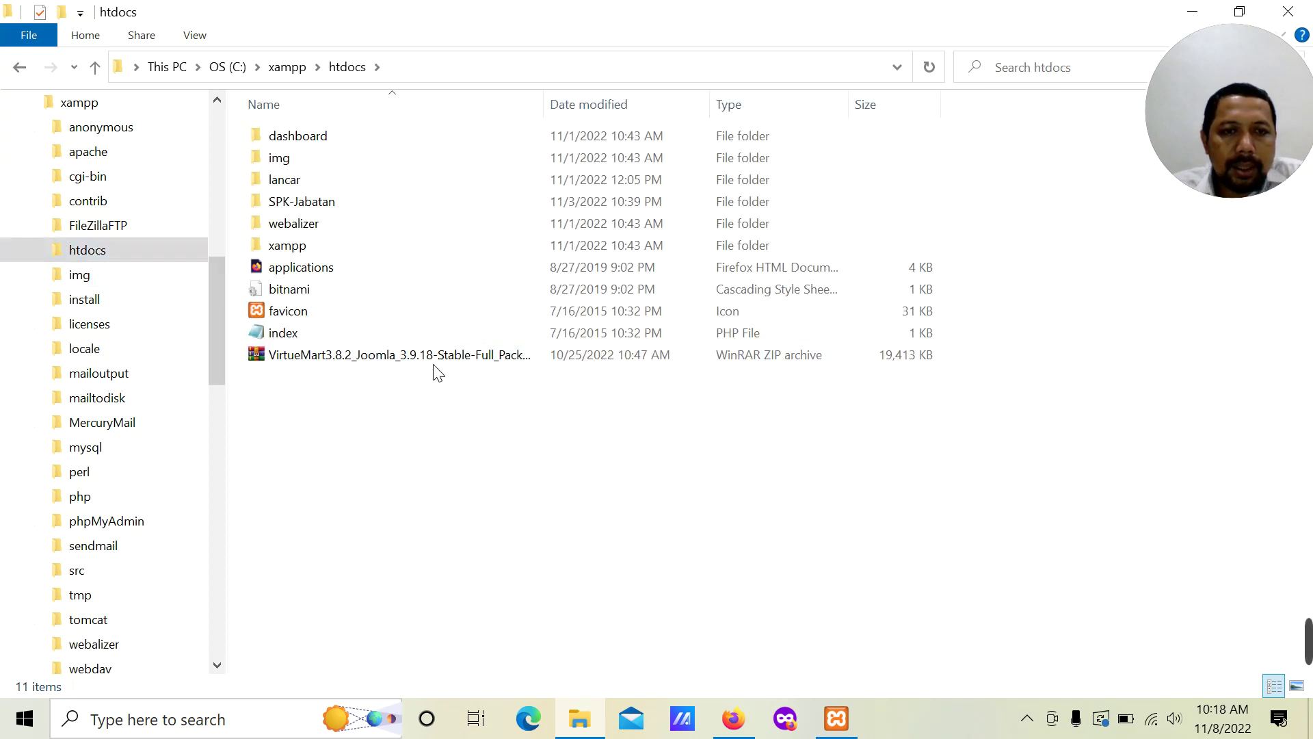
left_click(375, 357)
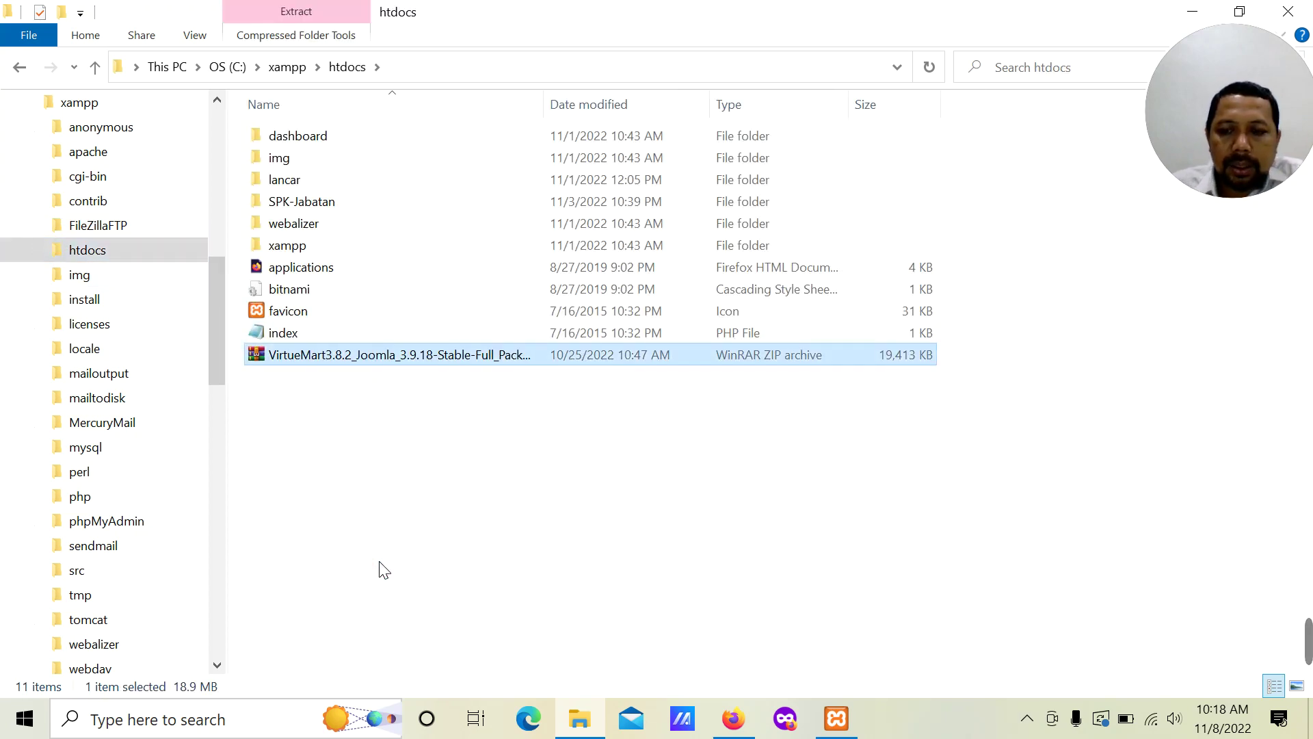
key("Delete")
right_click(412, 401)
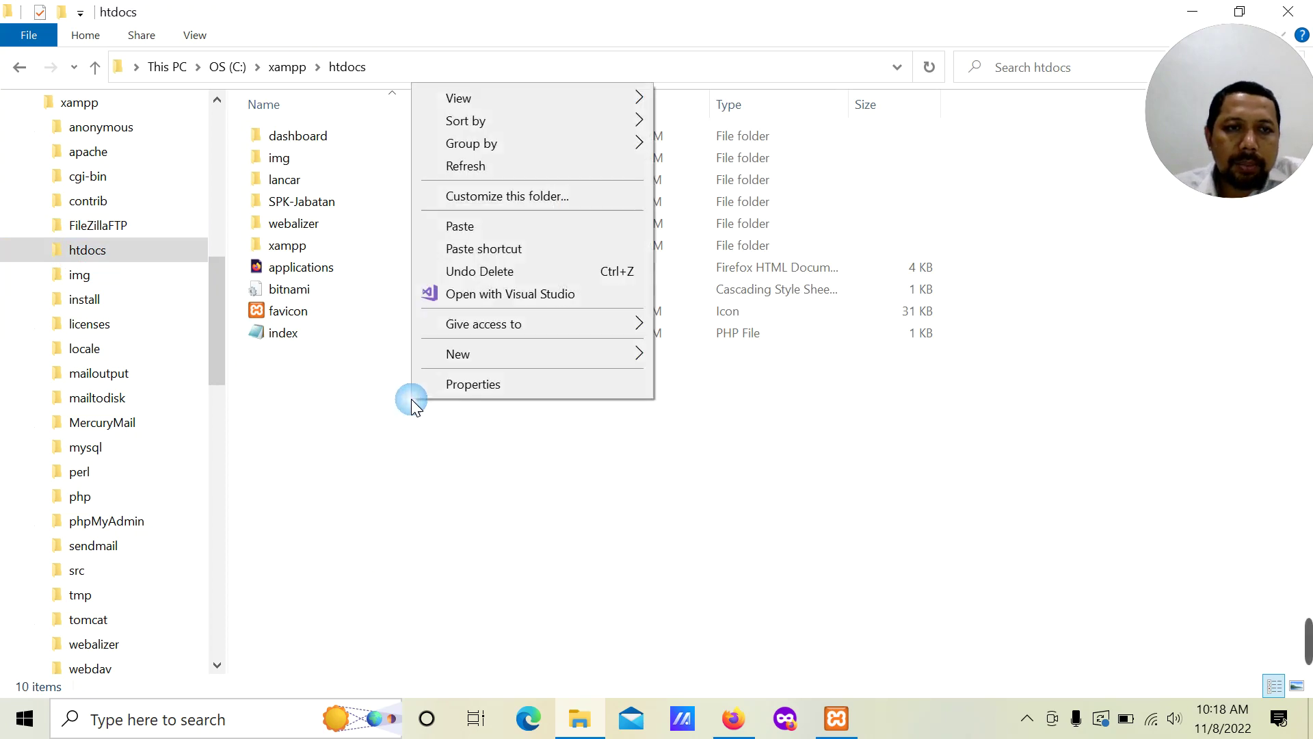
left_click(485, 230)
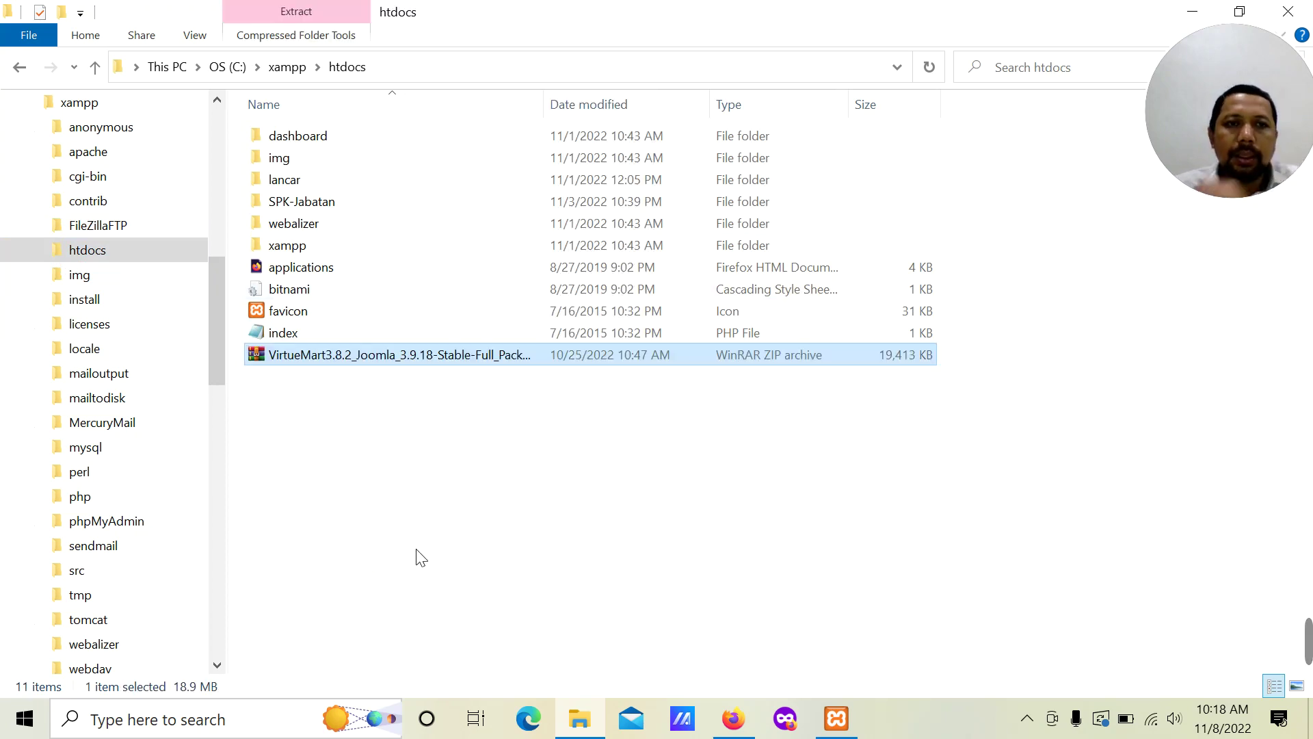
Step: Extract the ZIP to a VirtueMart3.8.2_Joomla_3.9.18-Stable-Full_Package folder and check its 24 items
right_click(369, 359)
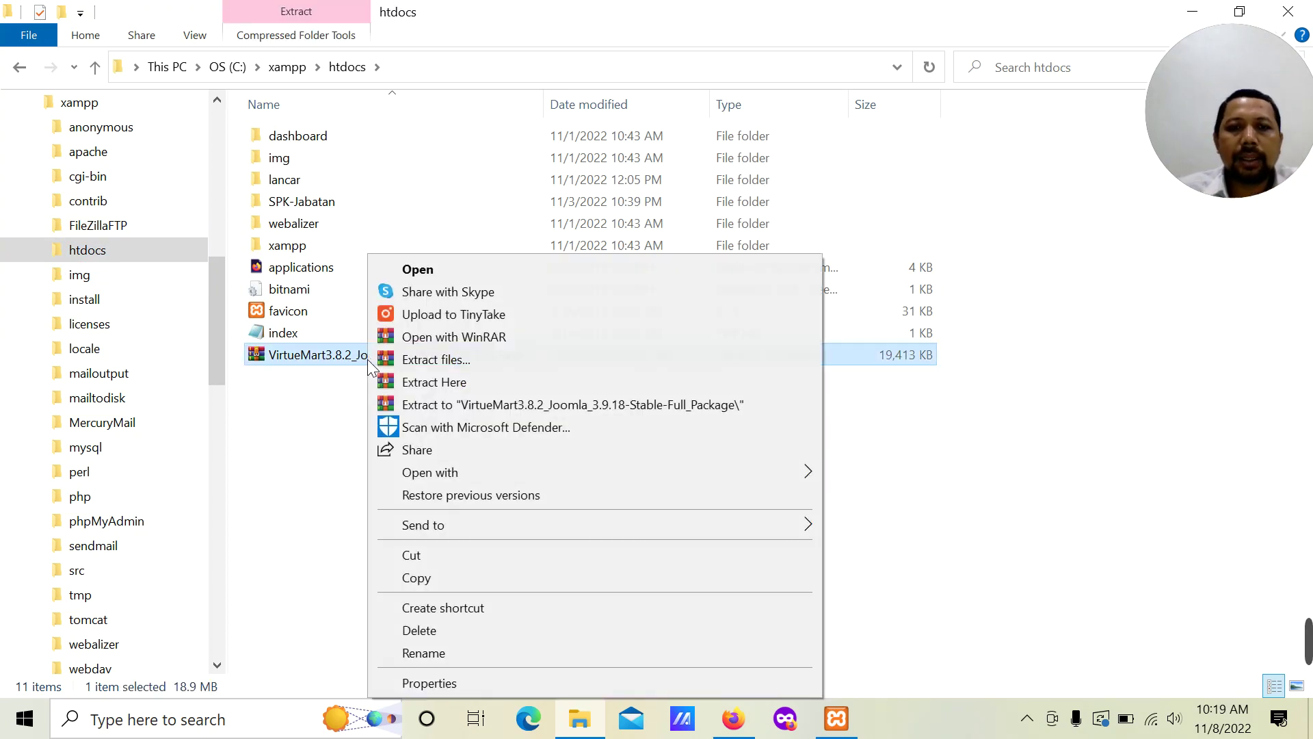
left_click(438, 404)
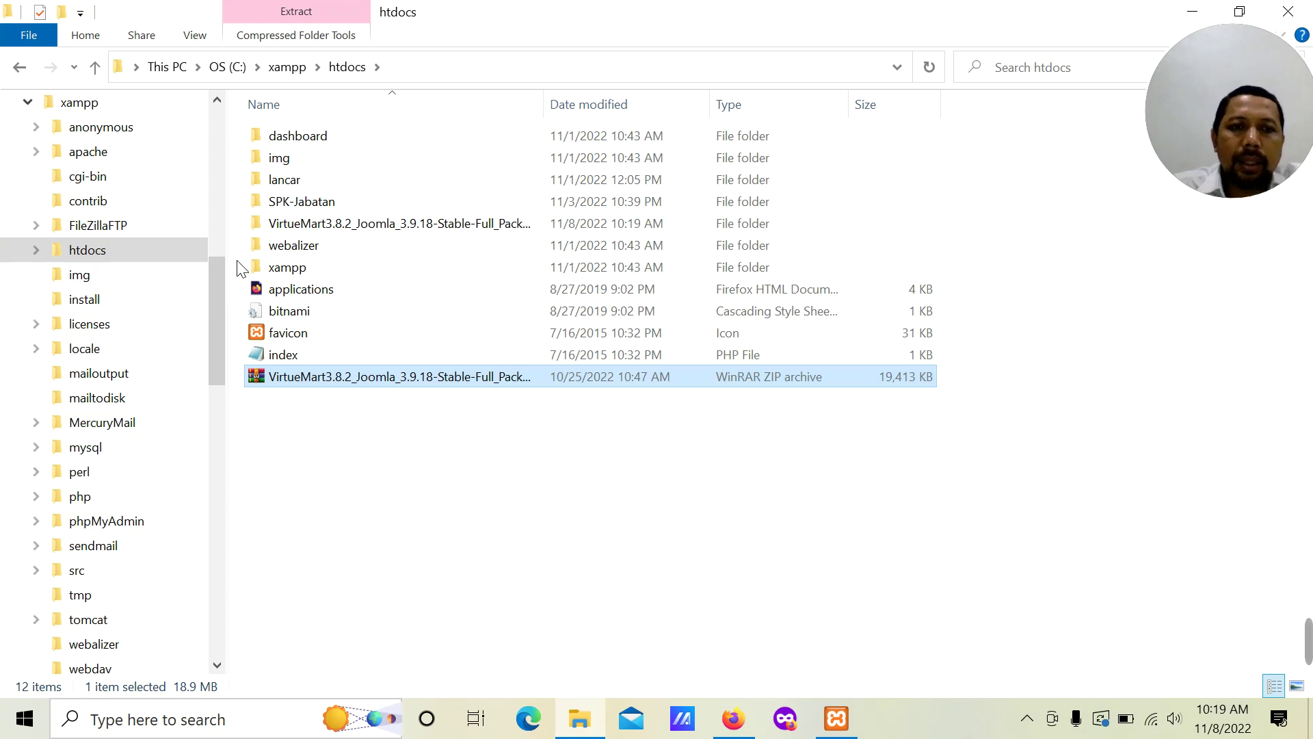
left_click(35, 249)
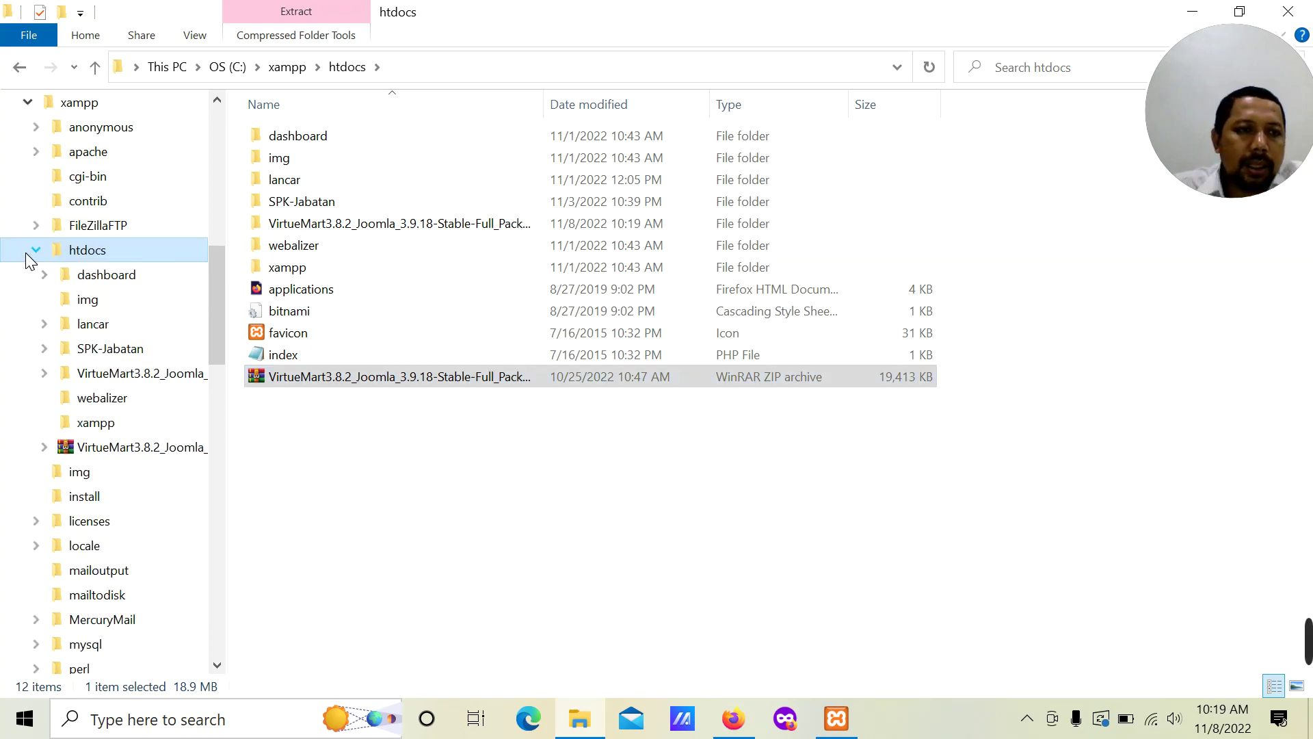
left_click(71, 376)
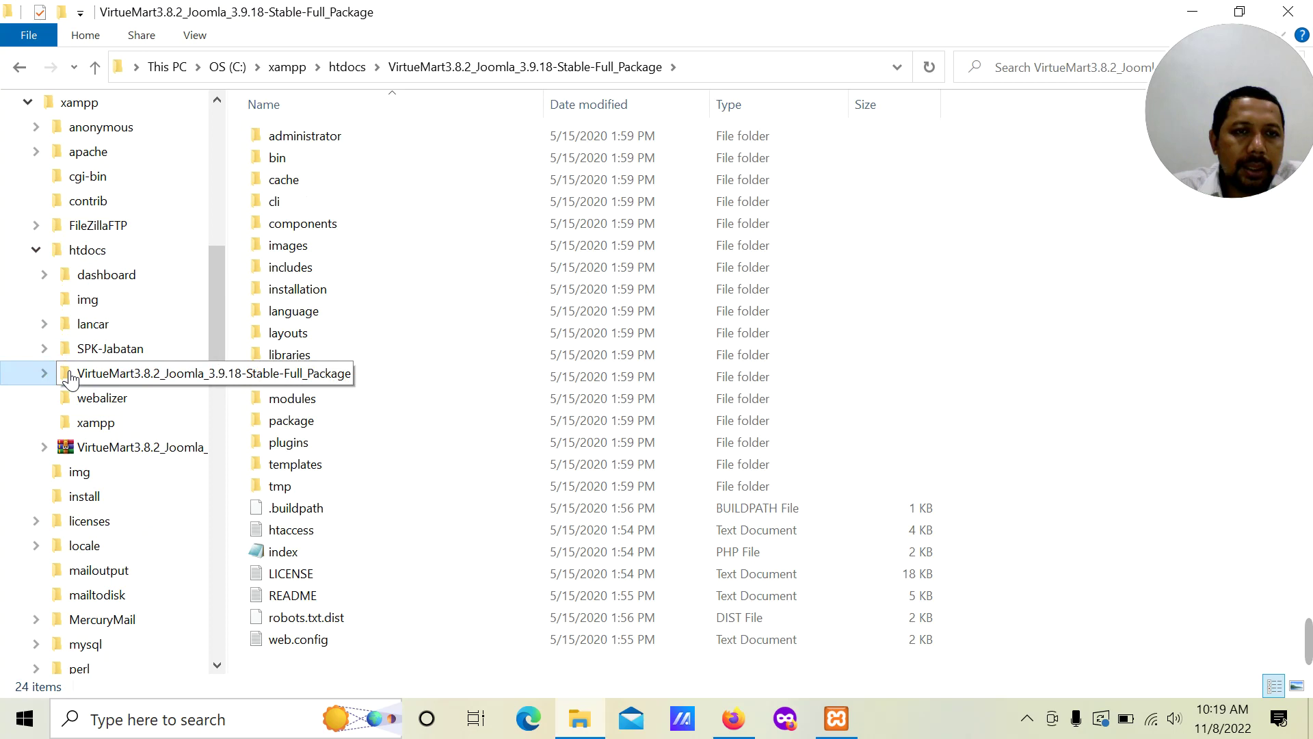
Step: Rename the extracted VirtueMart3.8.2 folder in C:\xampp\htdocs to 'Tokoku'
left_click(66, 251)
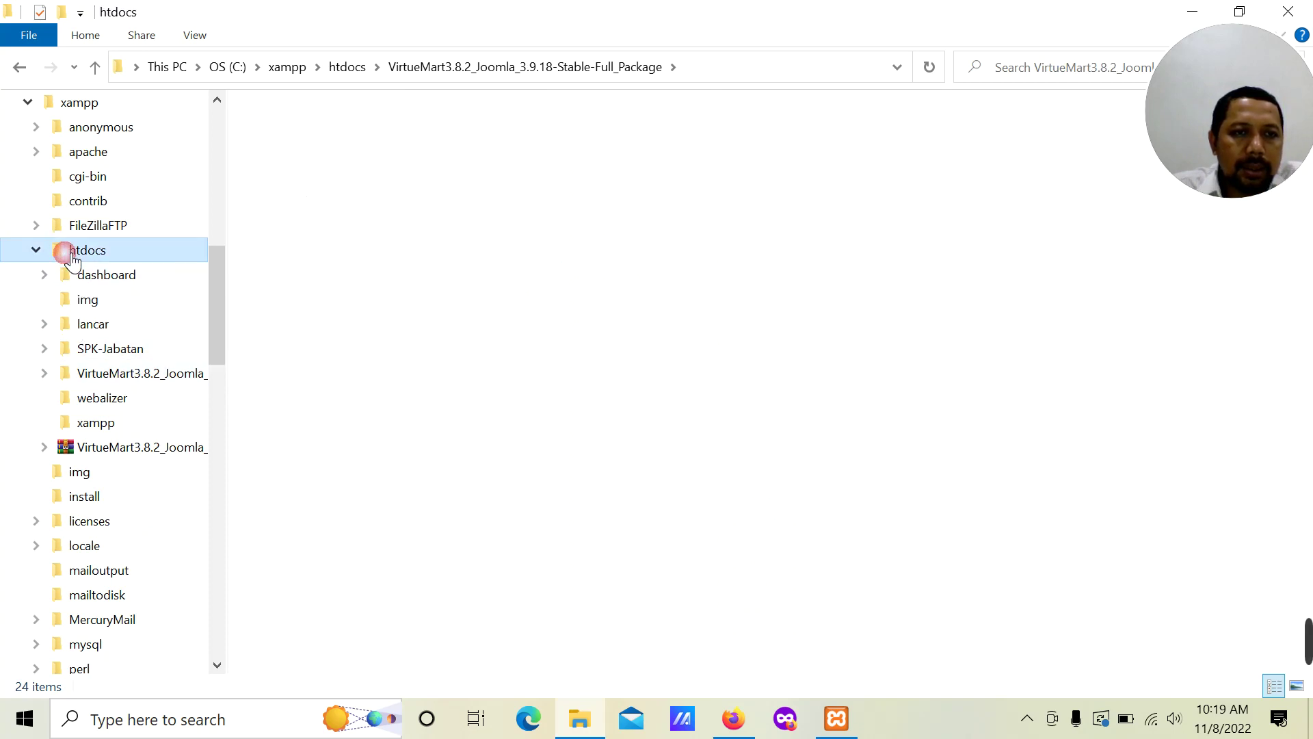
right_click(299, 228)
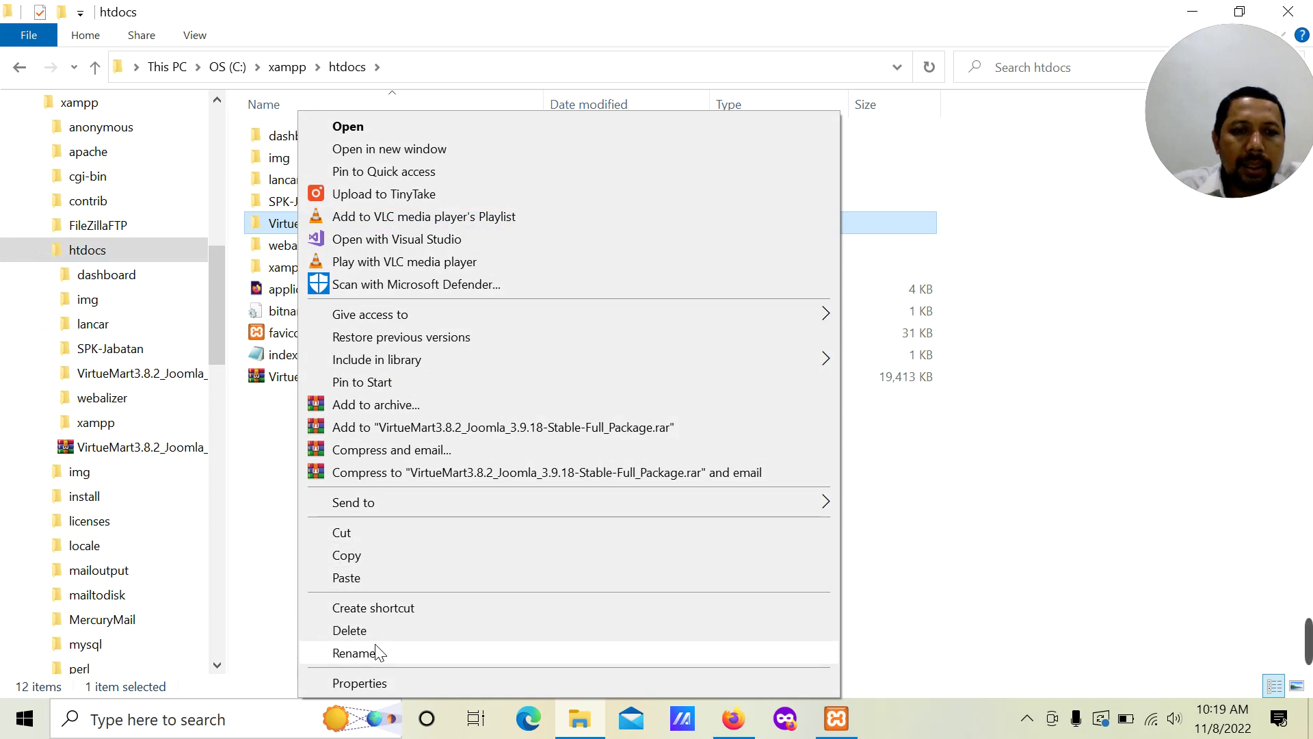
left_click(375, 647)
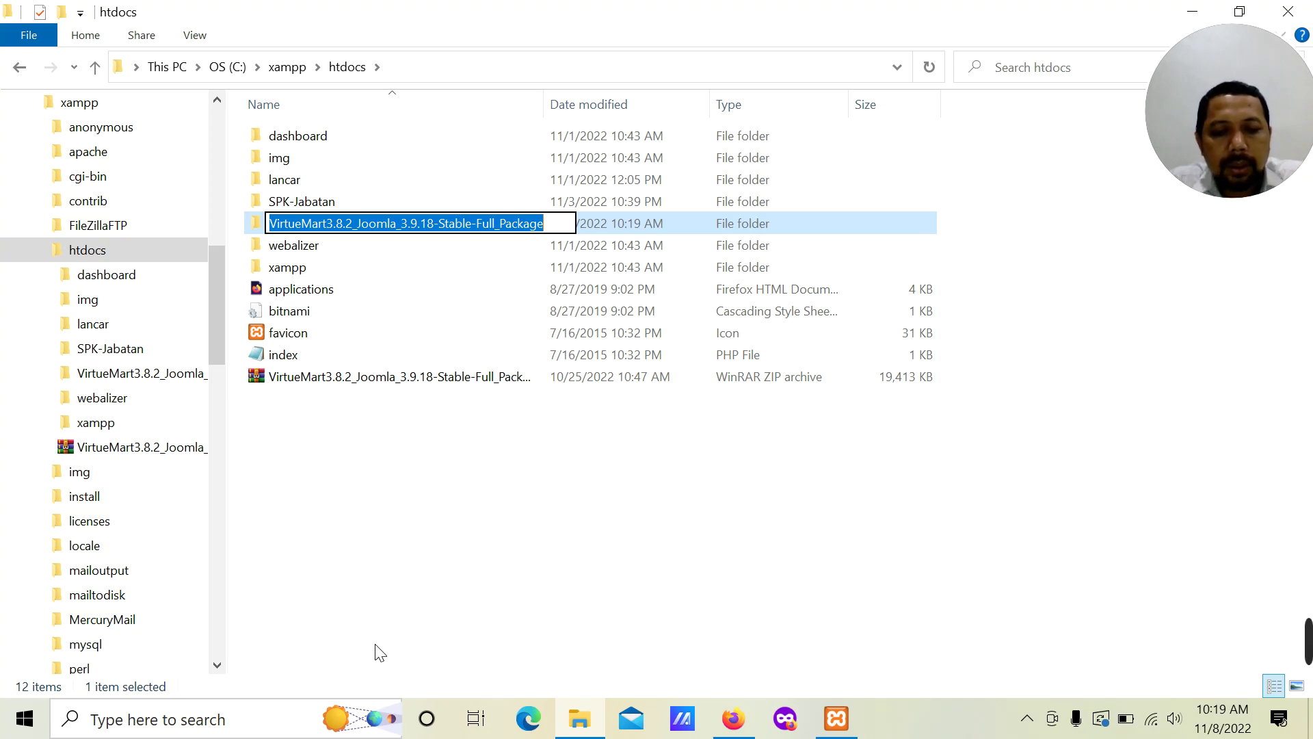
type("t")
key("BackSpace")
type("Tokoku")
key("Return")
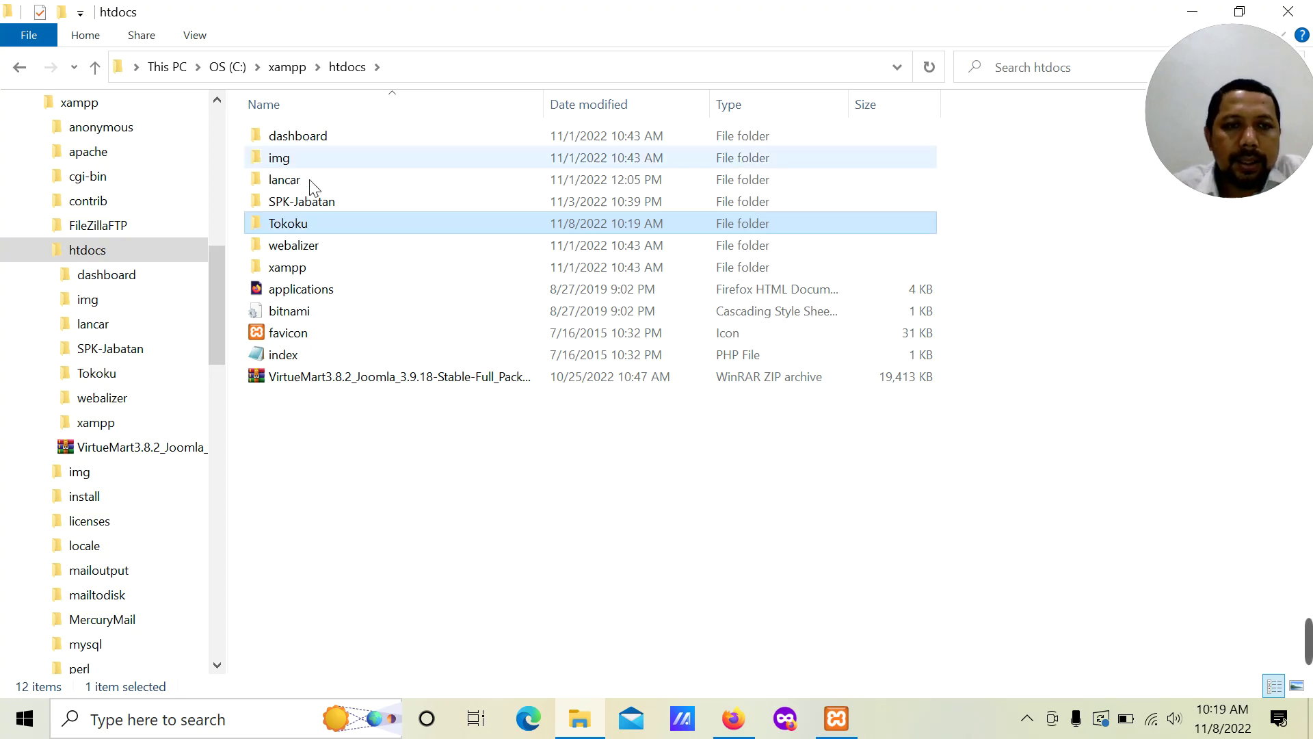
left_click(745, 715)
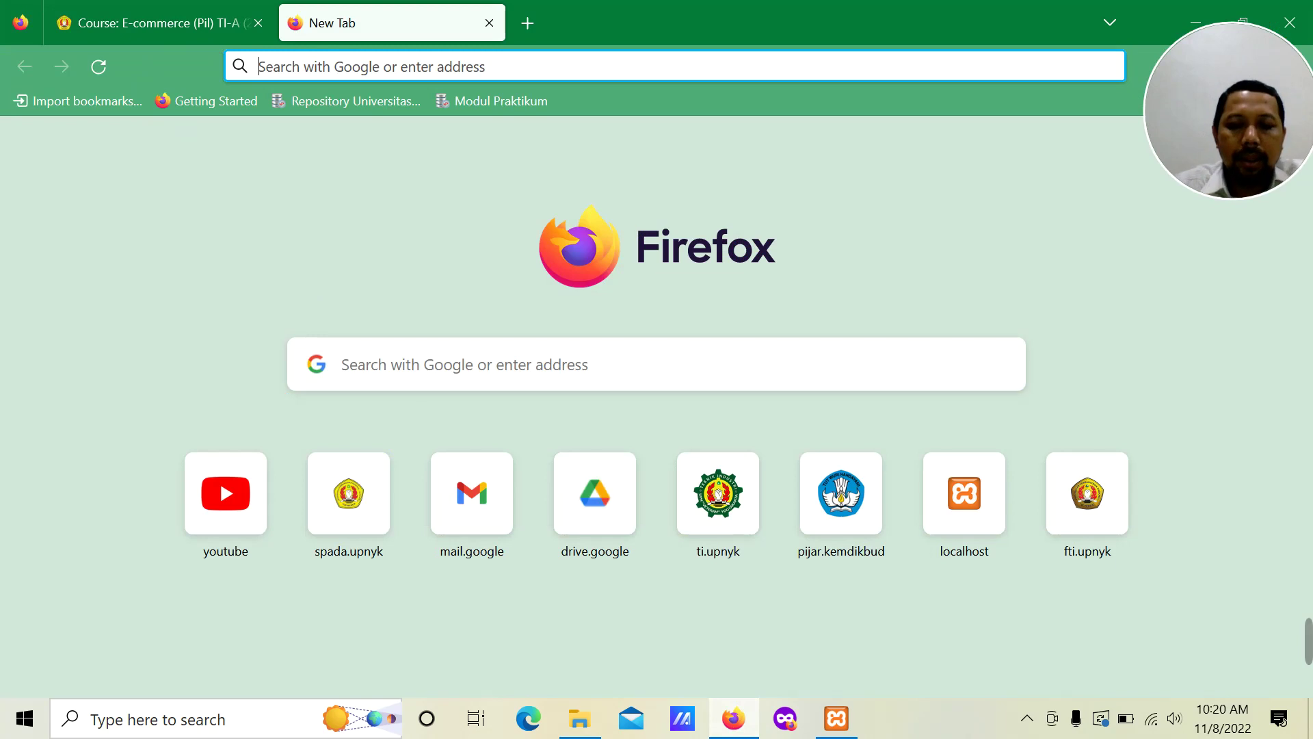
Step: Open phpMyAdmin from the localhost XAMPP dashboard
type("localhost/")
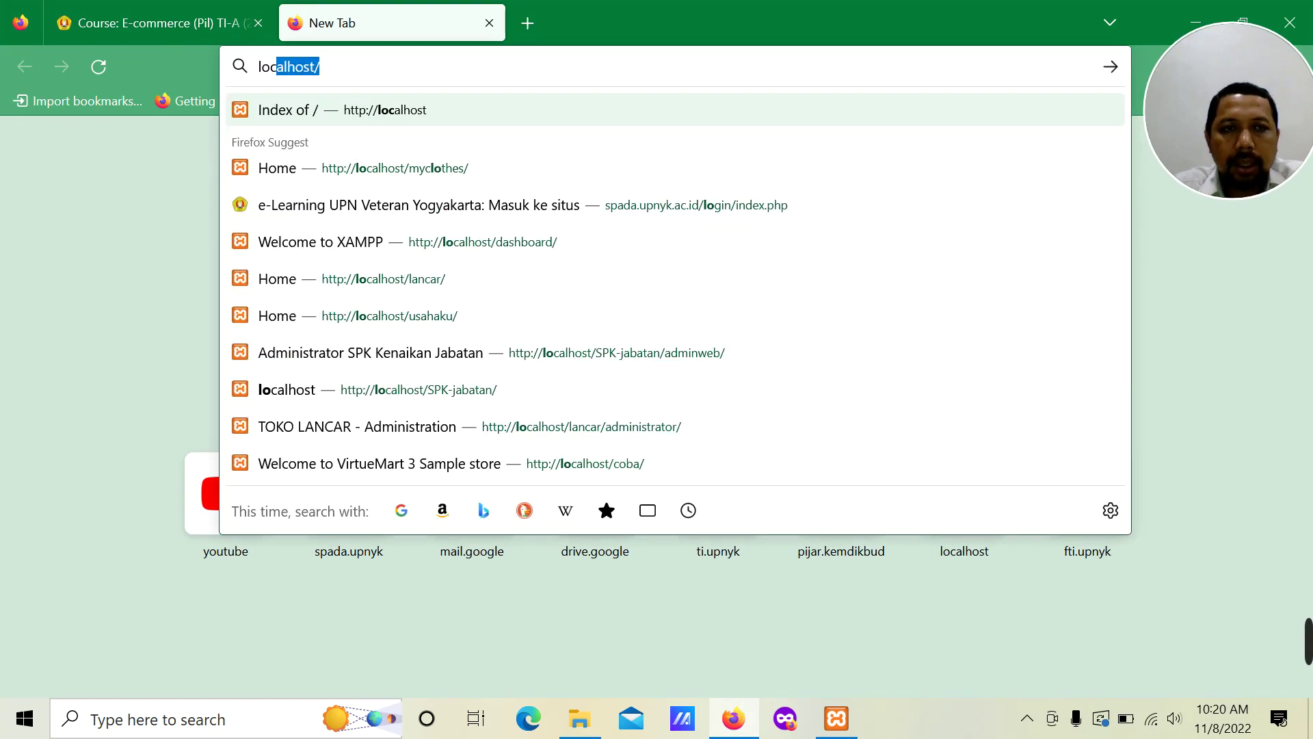
left_click(479, 389)
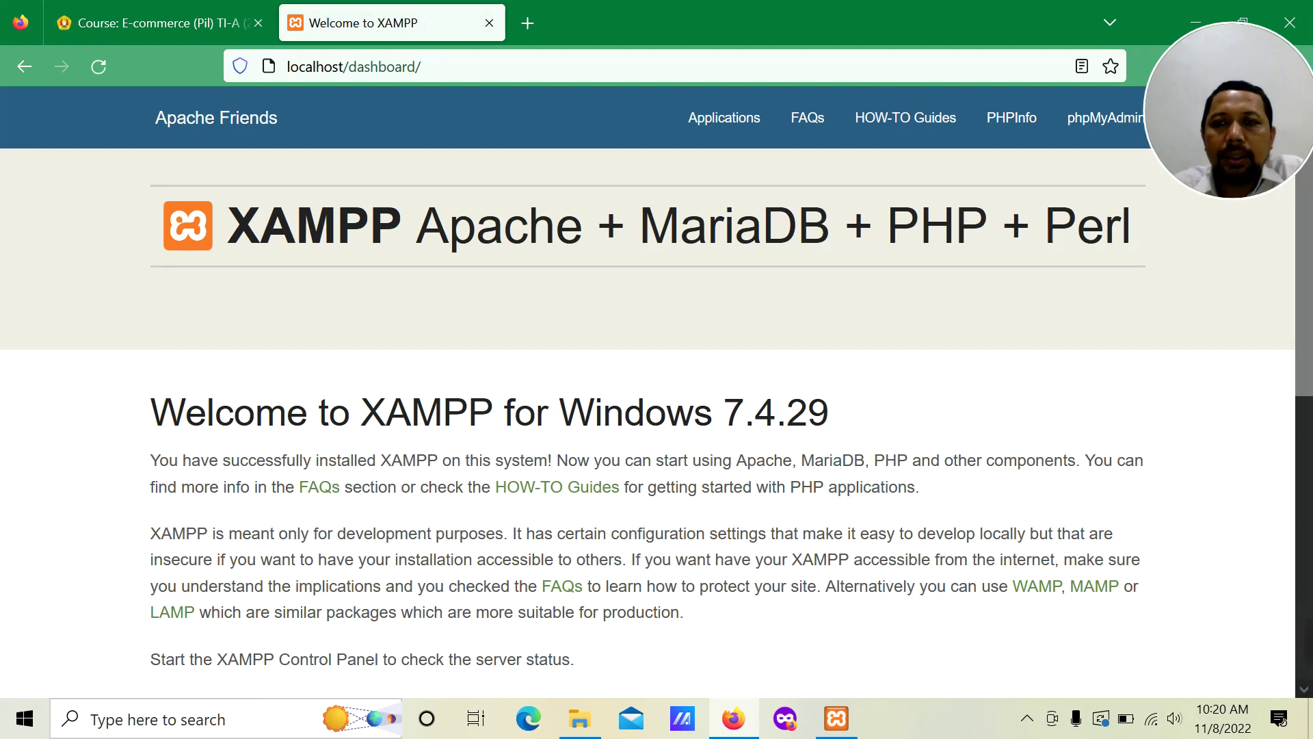
left_click(1081, 139)
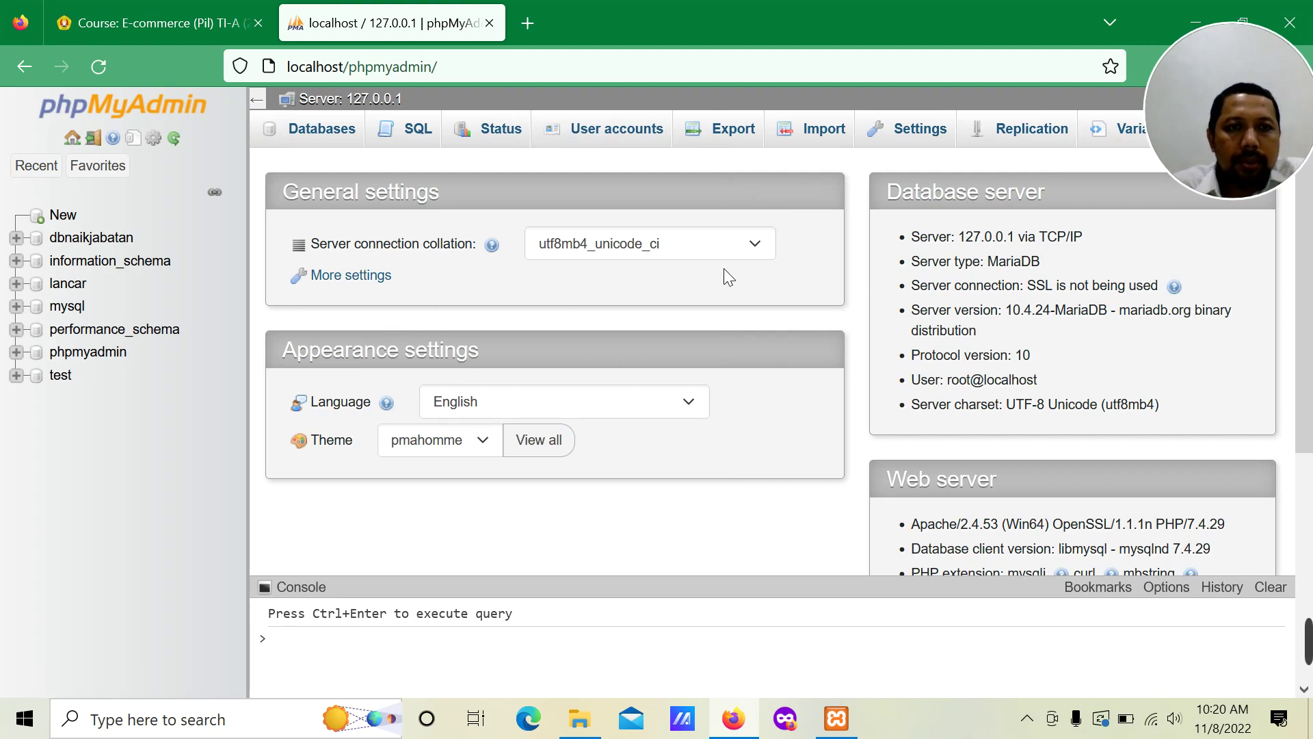
Step: Create a new database named 'tokoku' in phpMyAdmin
left_click(337, 137)
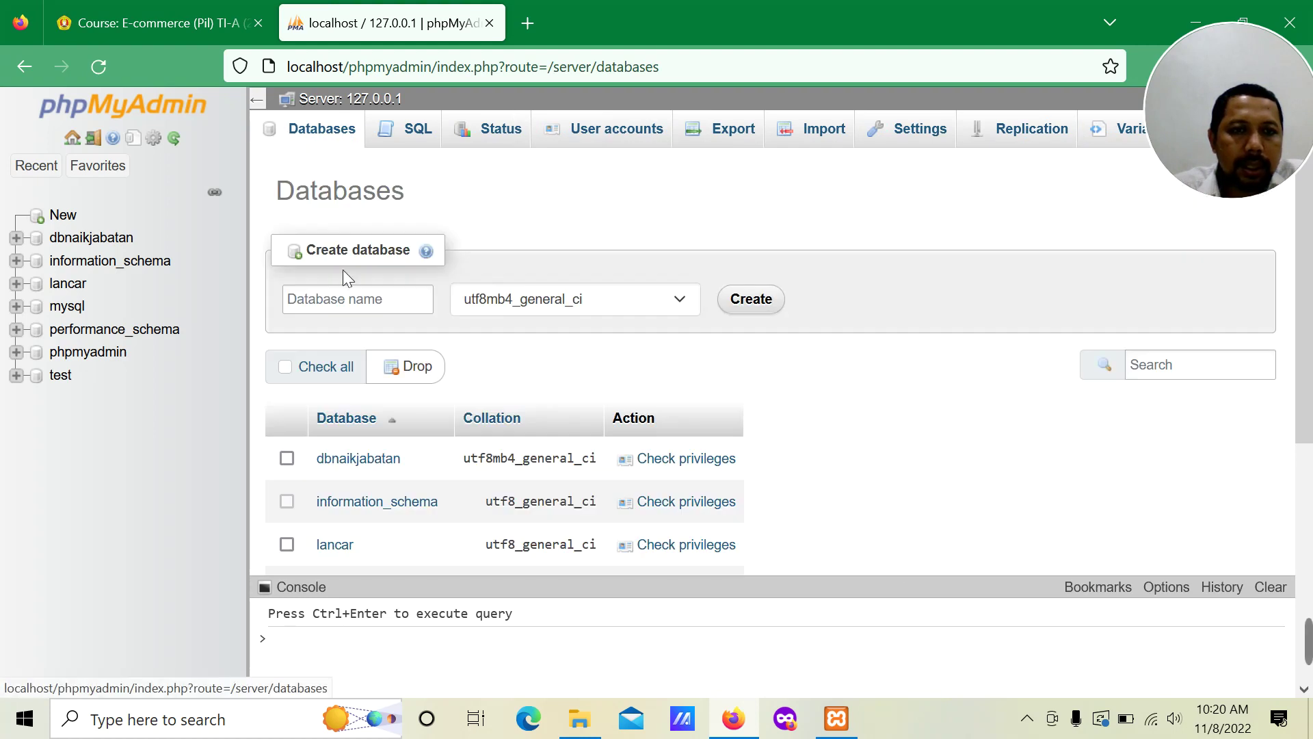
left_click(352, 294)
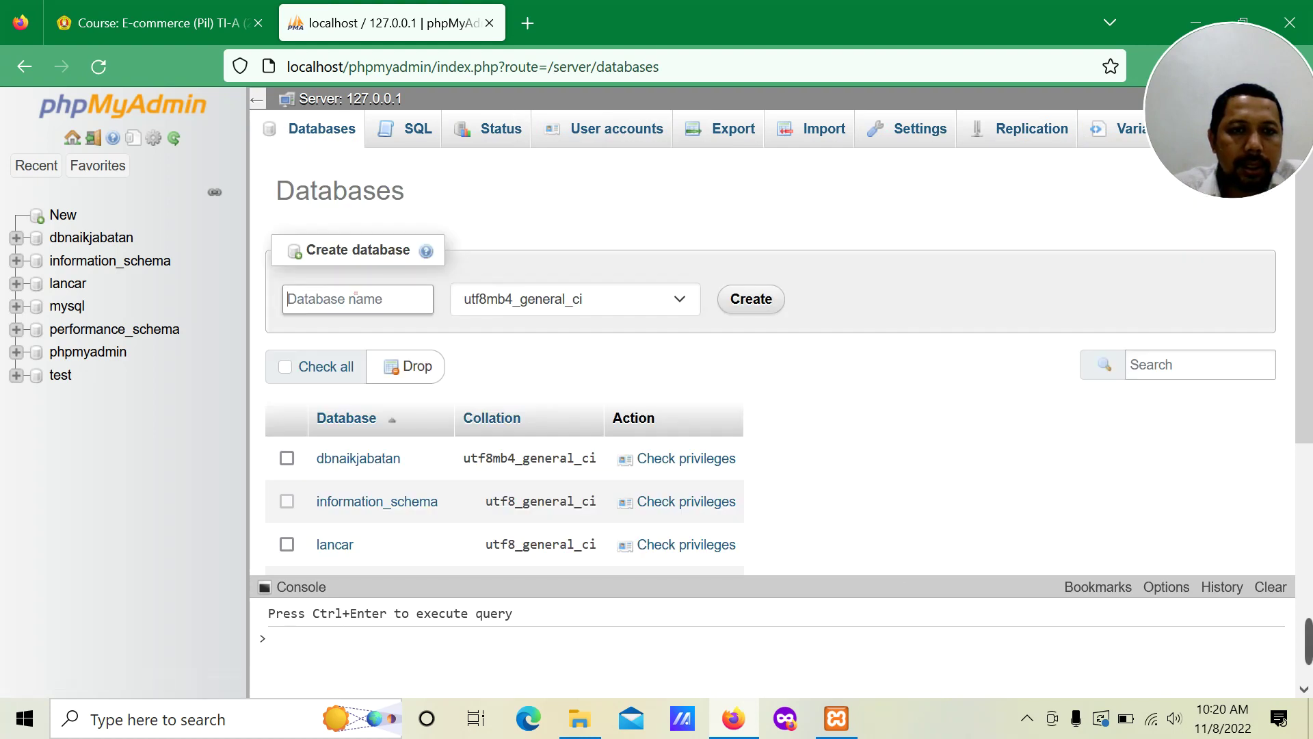
type("tok")
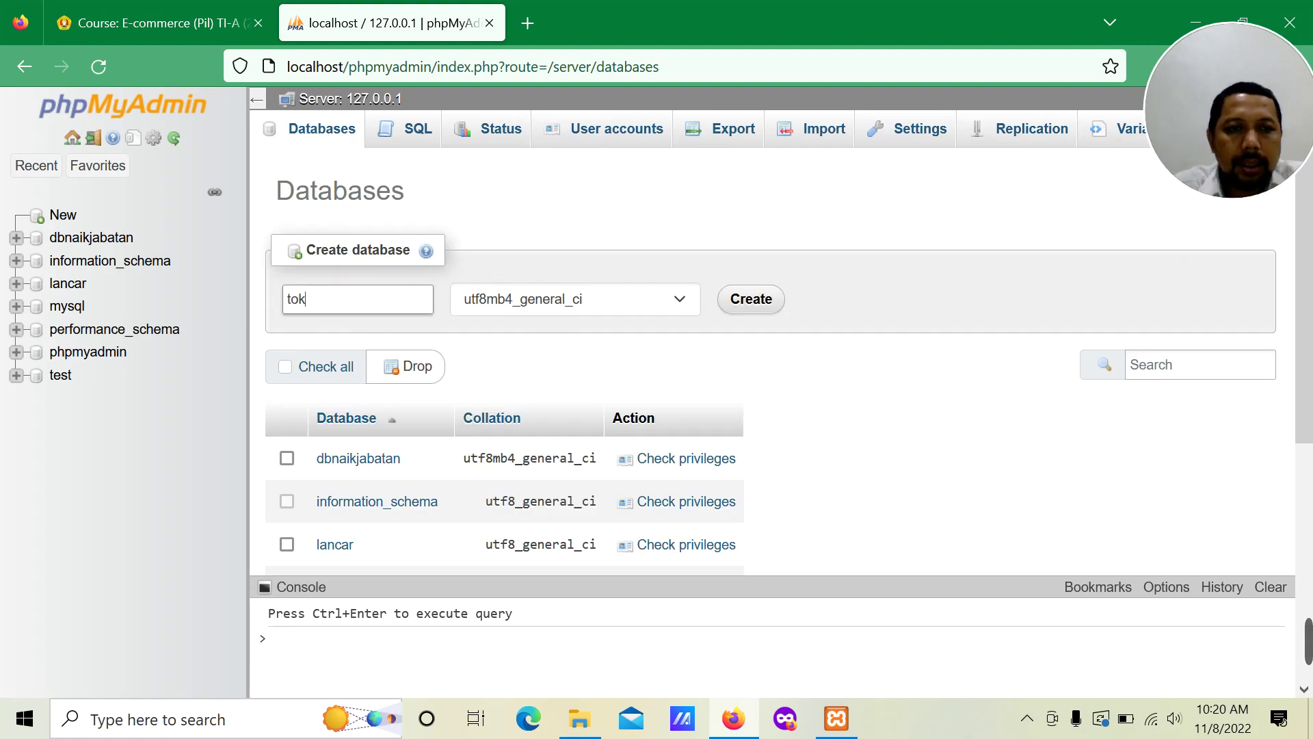
type("oku")
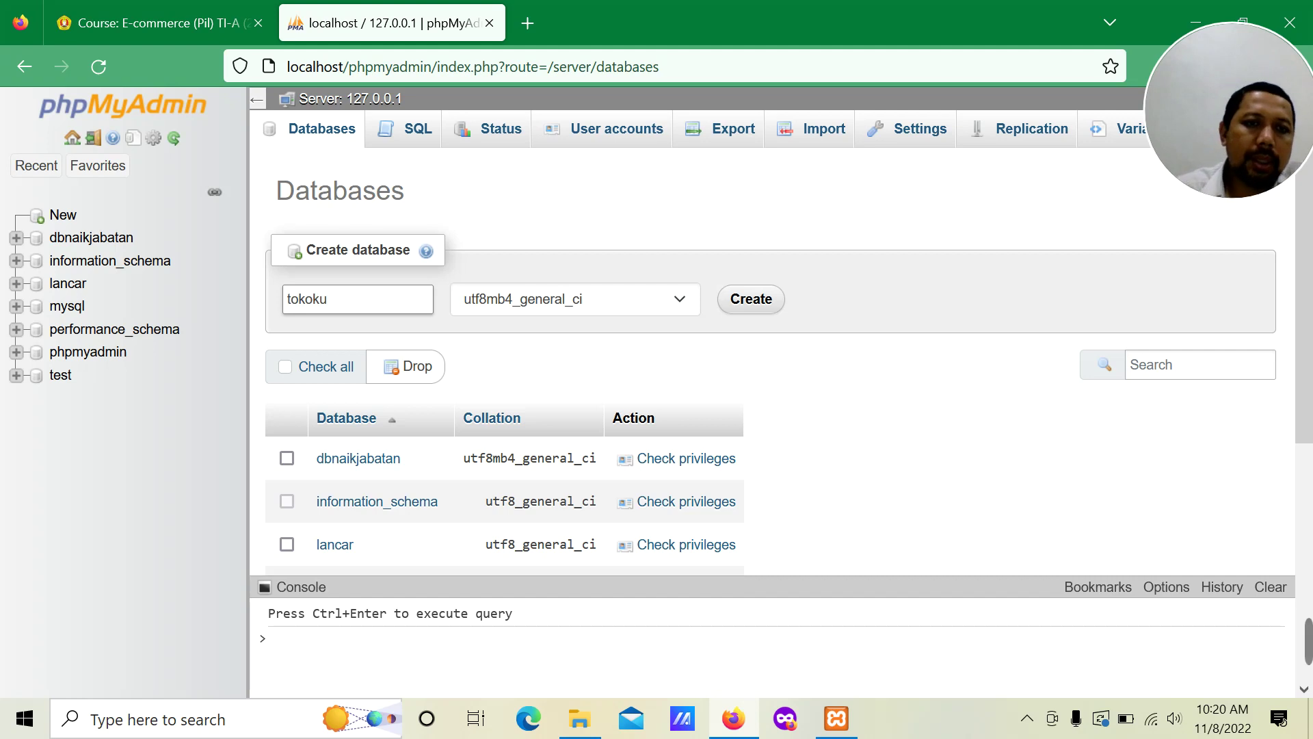
left_click(759, 311)
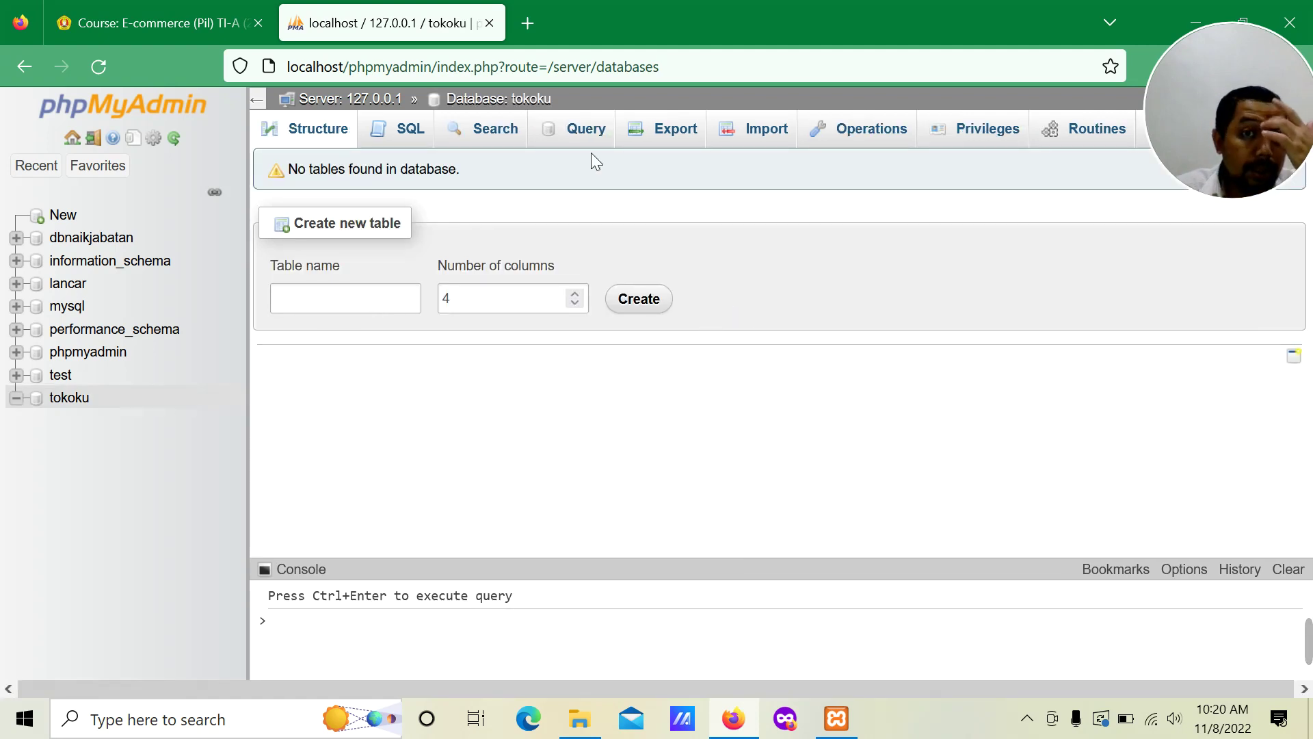
left_click(527, 24)
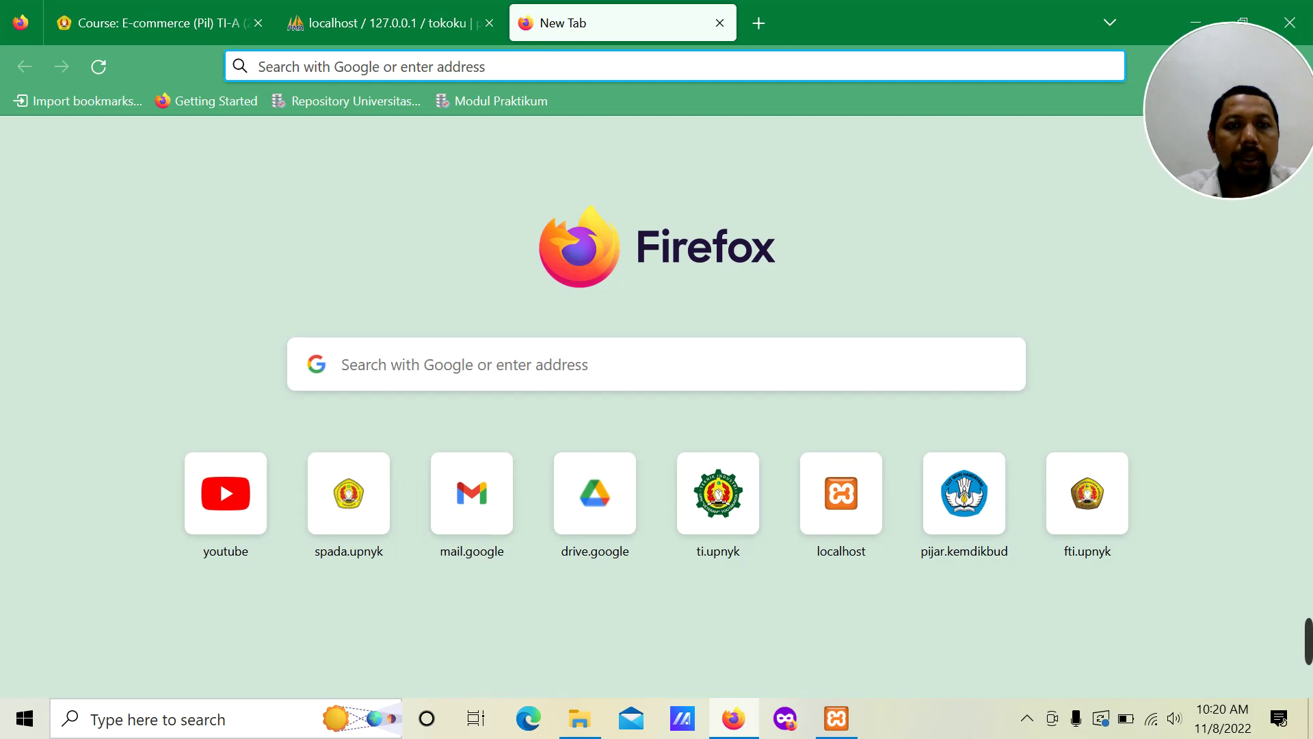
Step: Load localhost/tokoku and choose Bahasa Indonesia as the Joomla installer language
left_click(545, 66)
type("localhost")
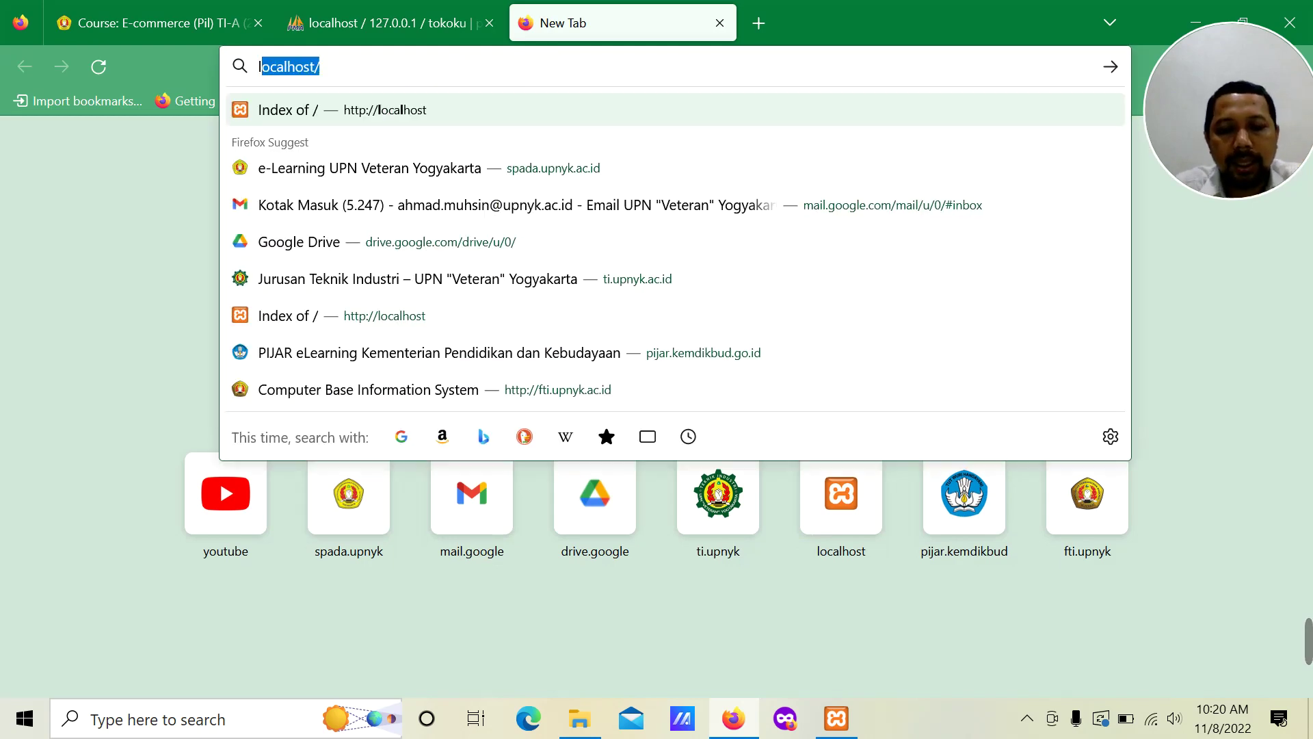
type("/tokoku")
key("Return")
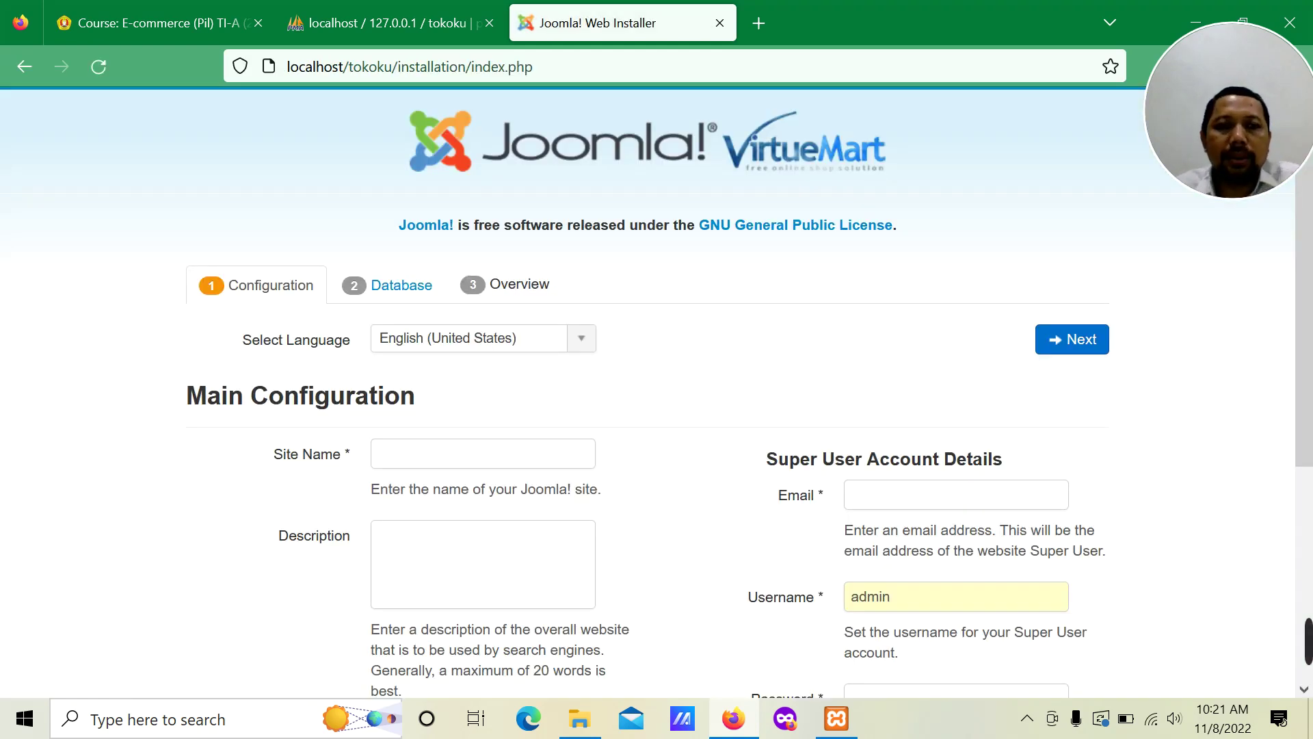
left_click(590, 347)
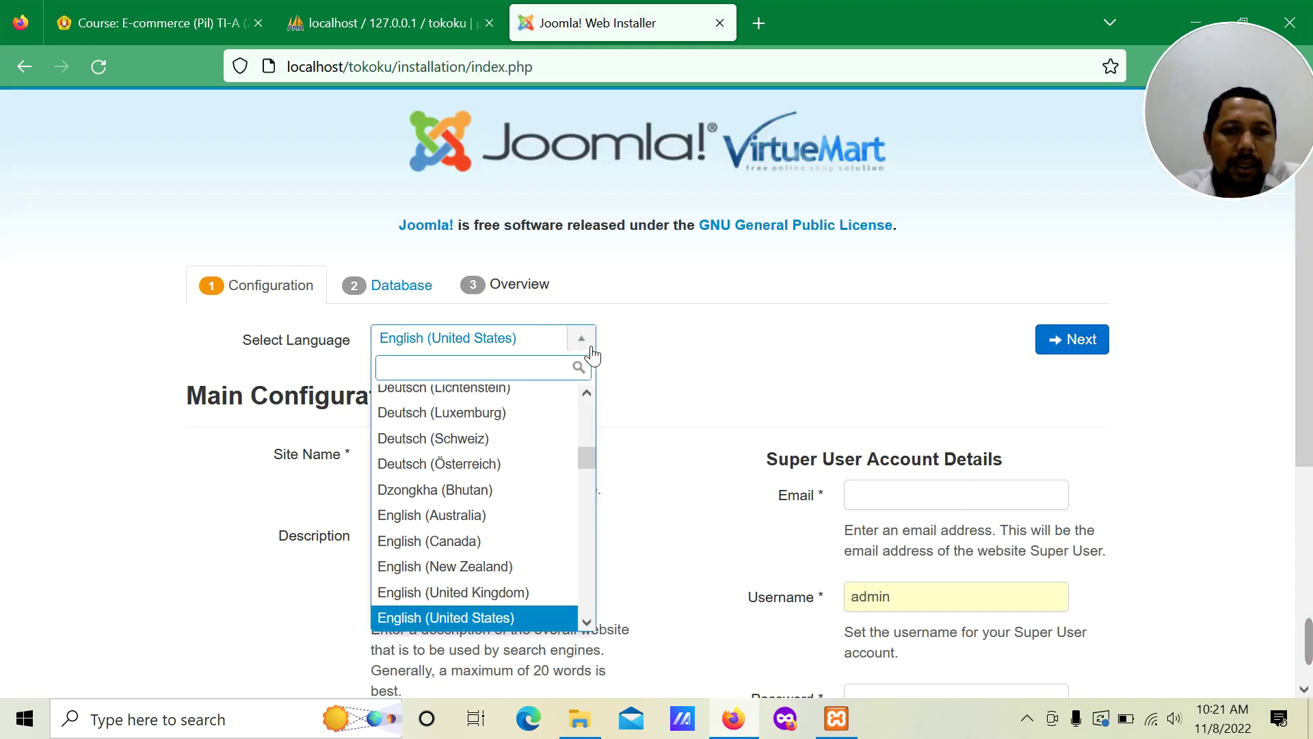
left_click_drag(588, 450, 589, 398)
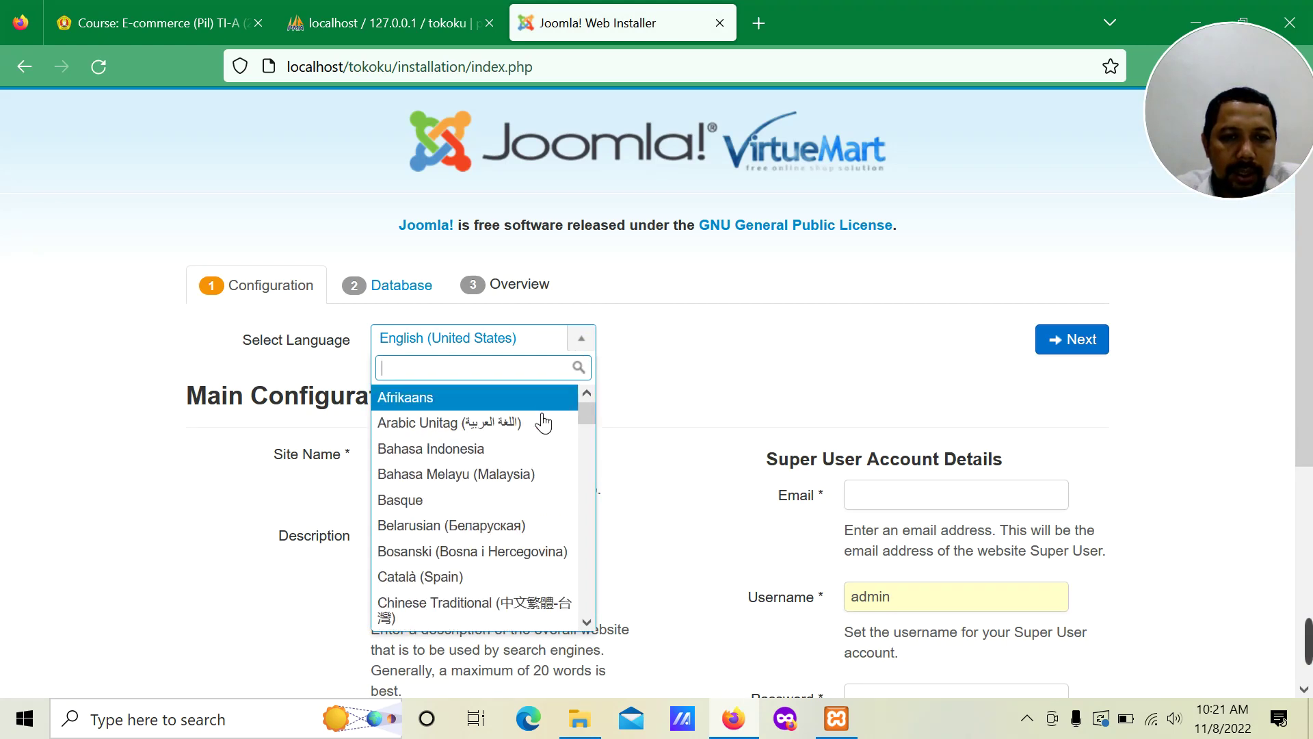
left_click(533, 448)
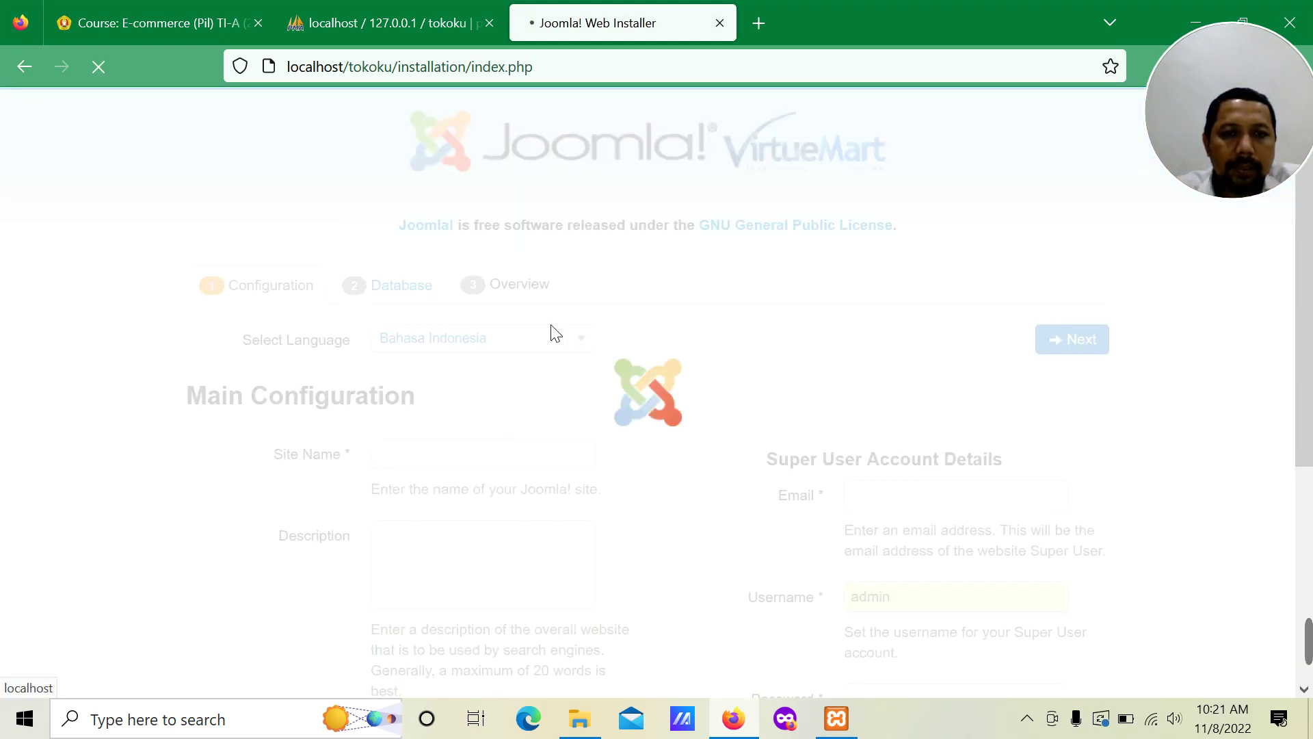
Step: Enter site name 'TOKOKU' and description 'Pusat perlengkapan alat elektronik'
scroll(555, 328, "down", 3)
left_click(474, 241)
type("TOKO")
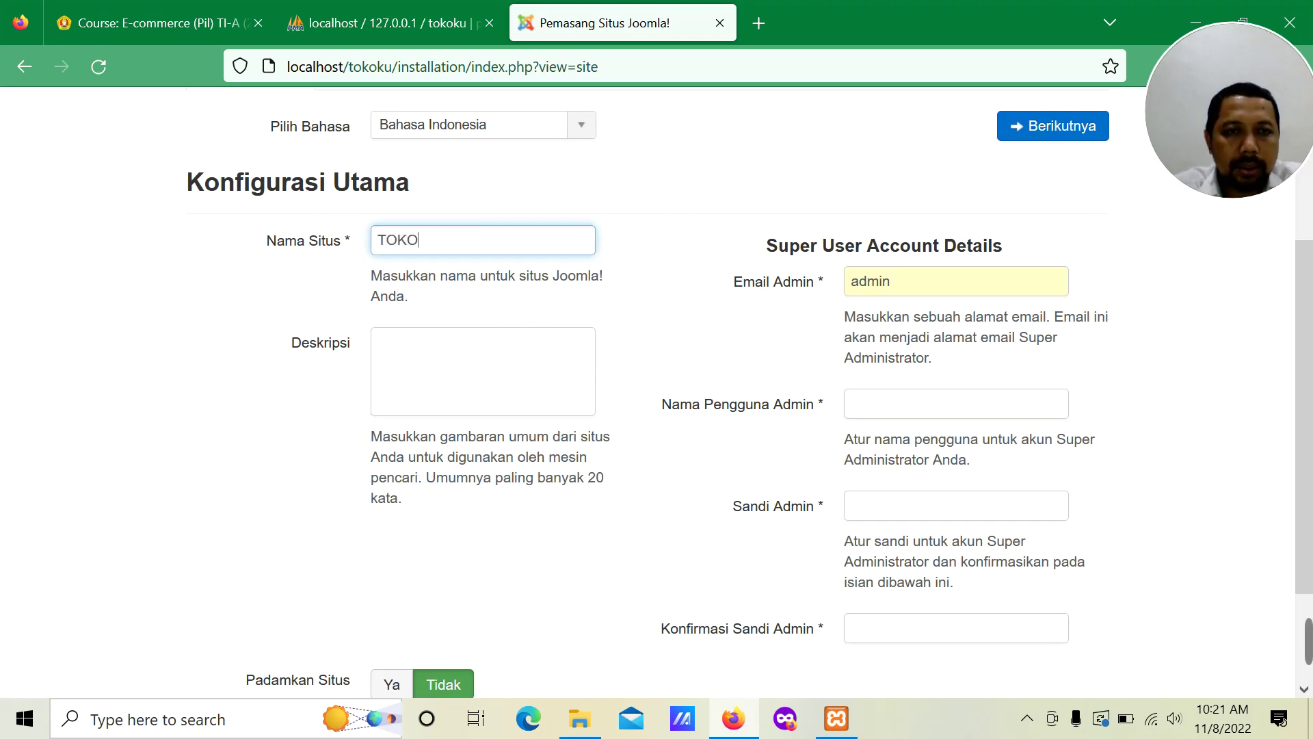
type("KU")
left_click(485, 378)
type("Onl")
key("BackSpace")
key("BackSpace")
key("BackSpace")
type("pUSTA")
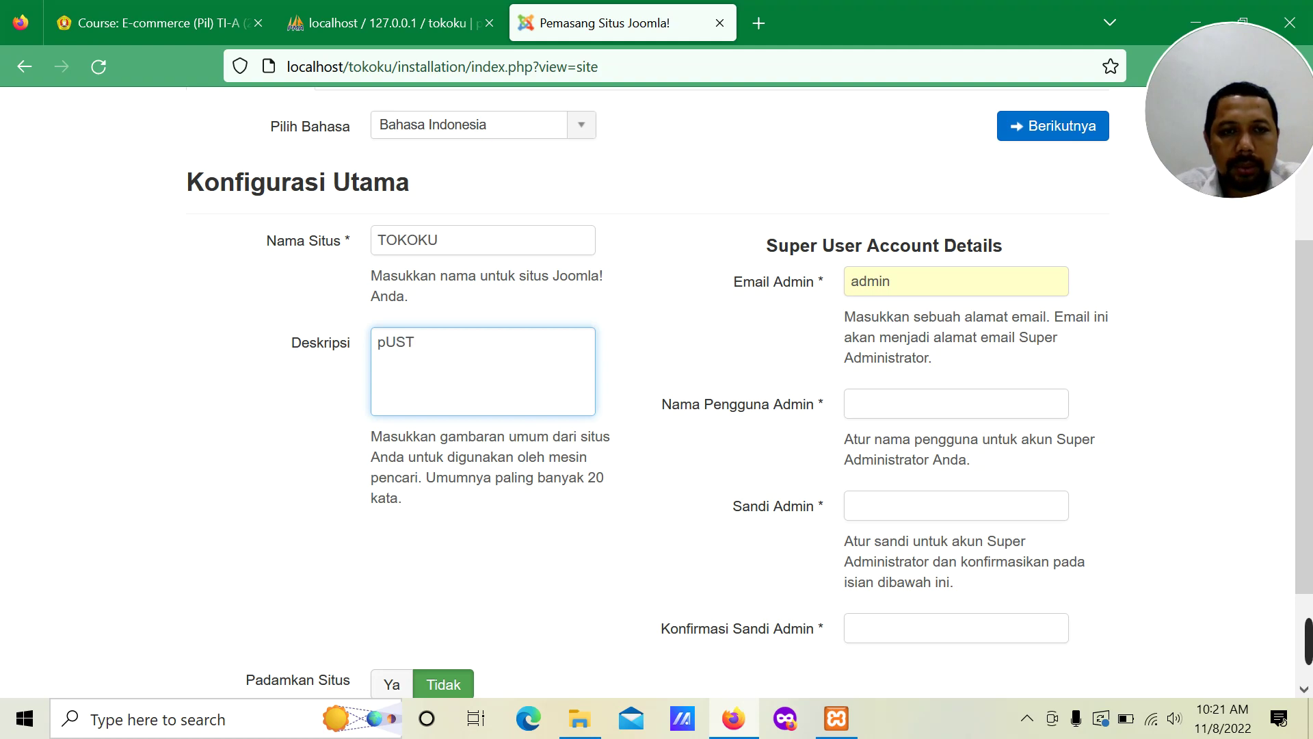
key("BackSpace")
key("BackSpace")
key("BackSpace")
key("BackSpace")
key("BackSpace")
type("D")
key("BackSpace")
type("Pusat")
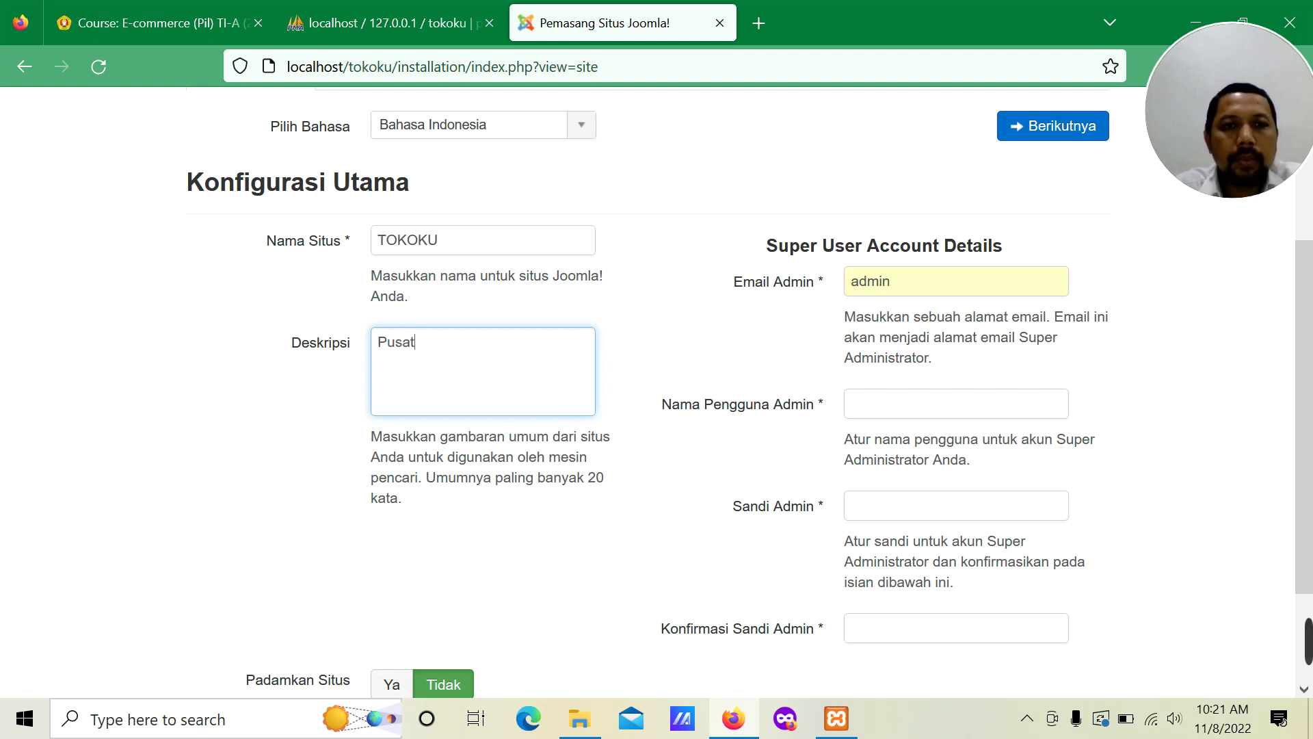
type(" perlen")
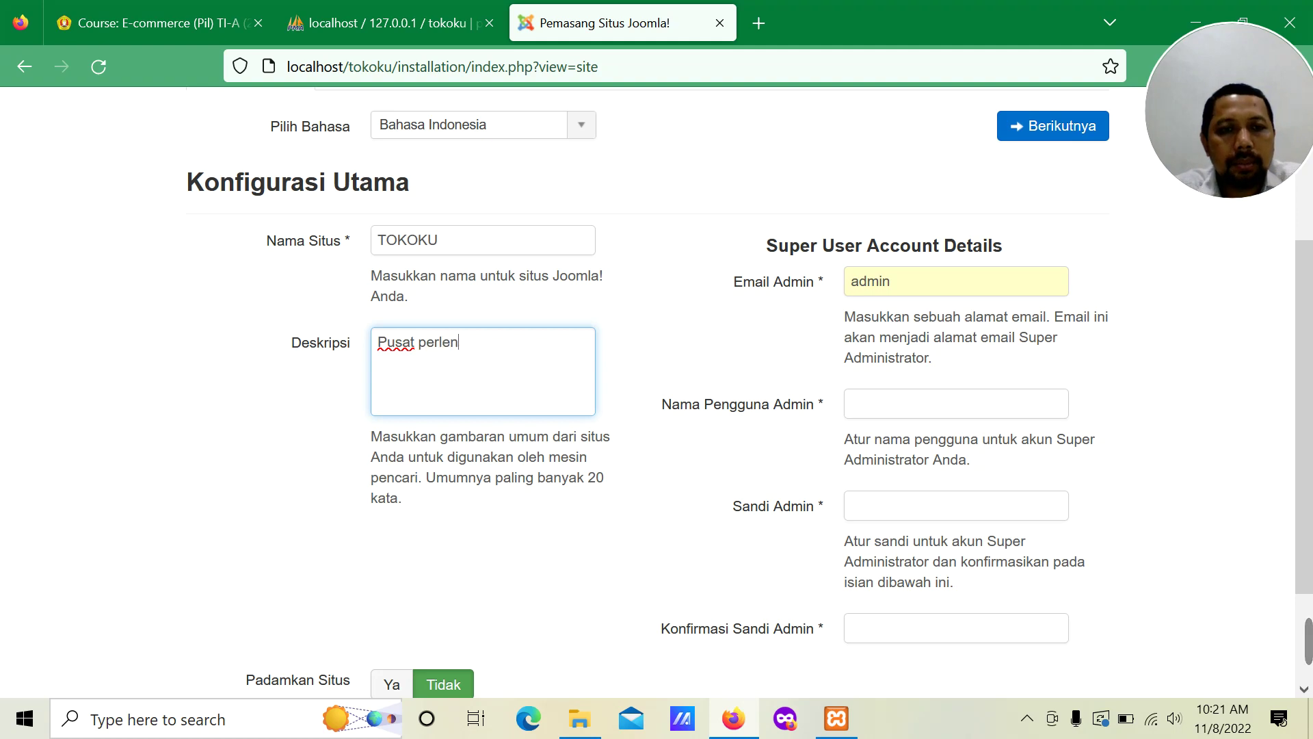
type("gka")
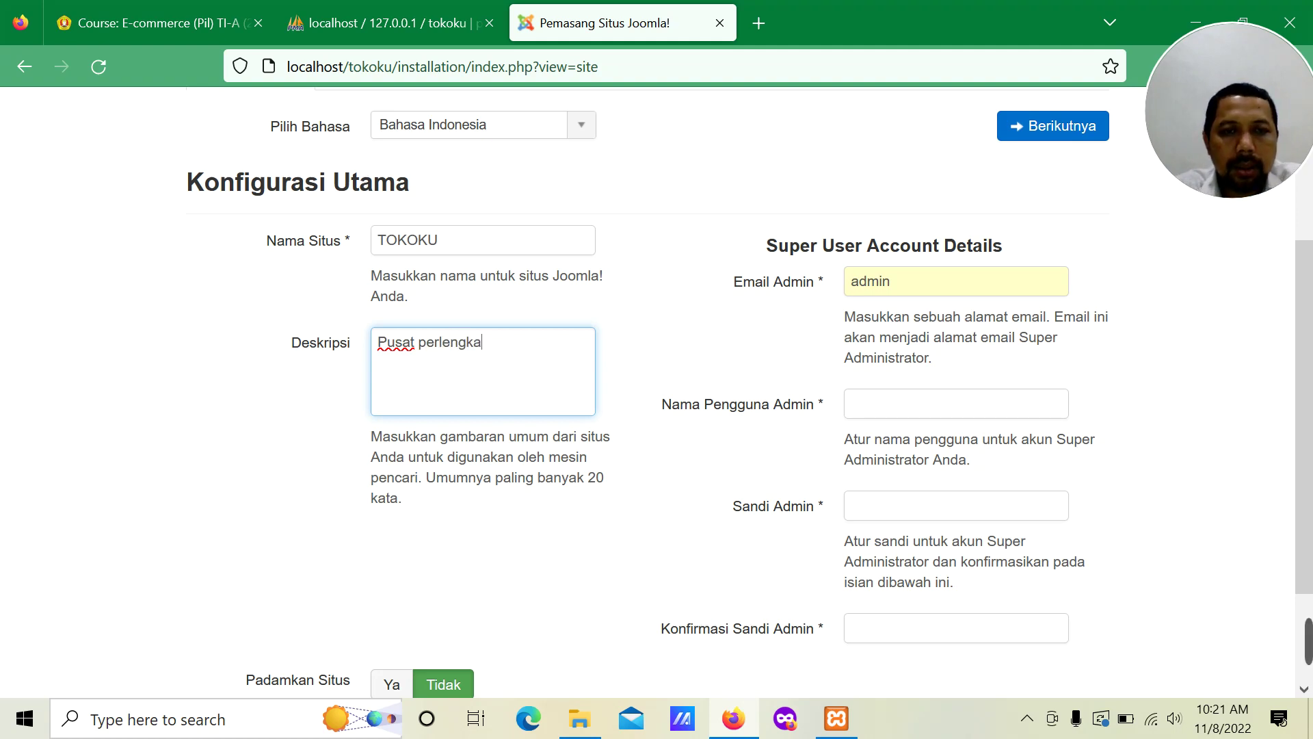
type("pan alat")
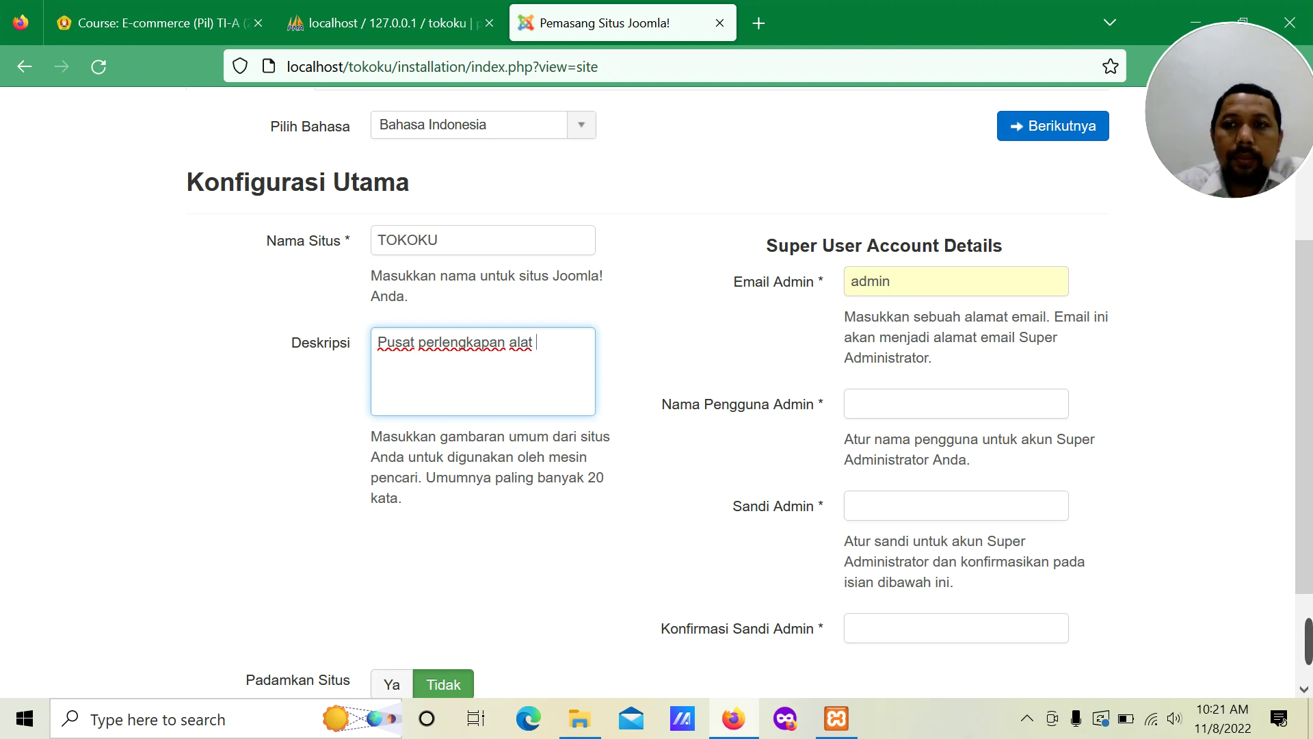
type("ele")
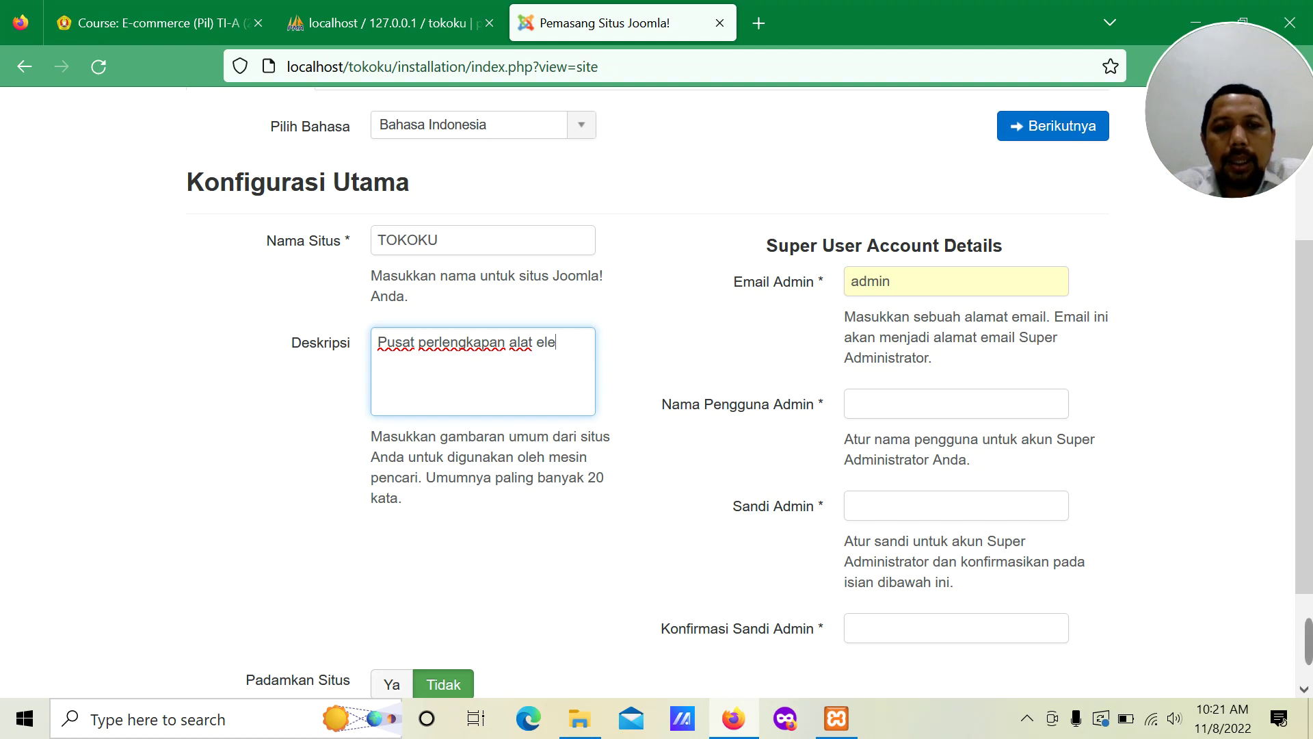
type("ktronik")
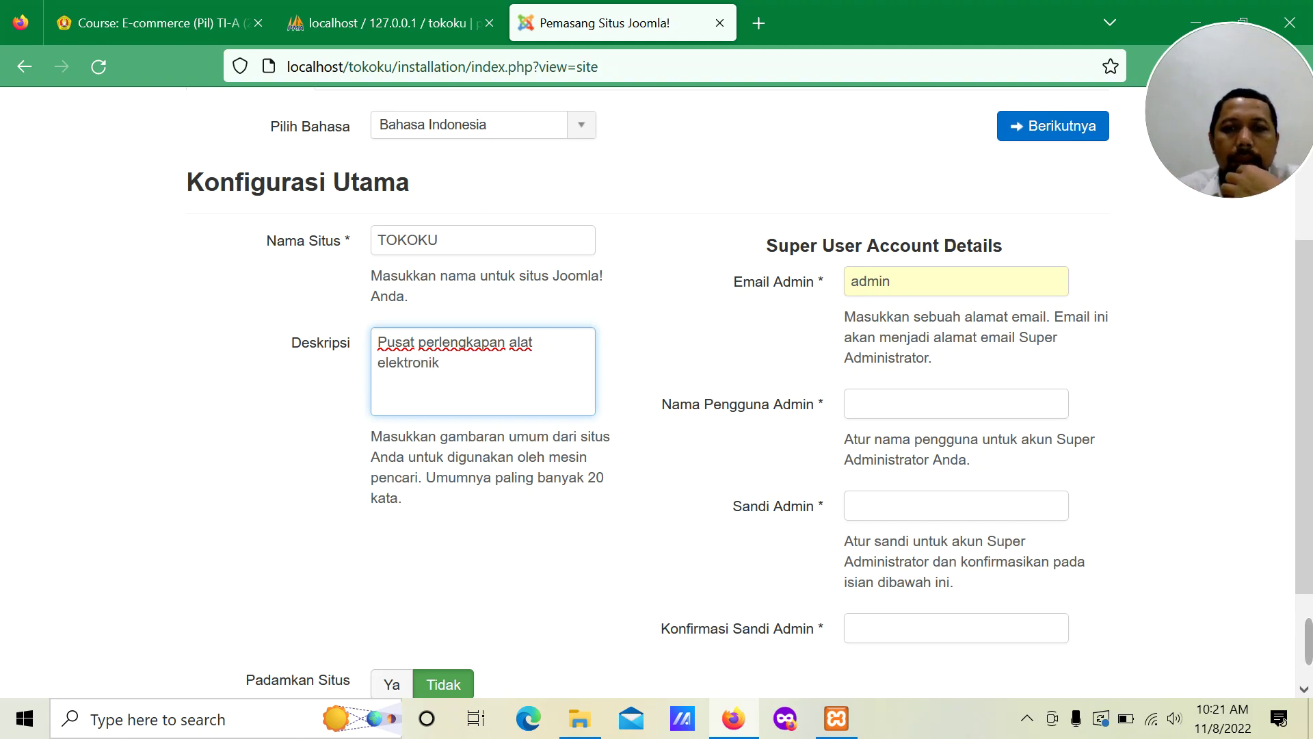
Step: Fill in the admin e-mail, username 'admin', and the admin password twice
key("Tab")
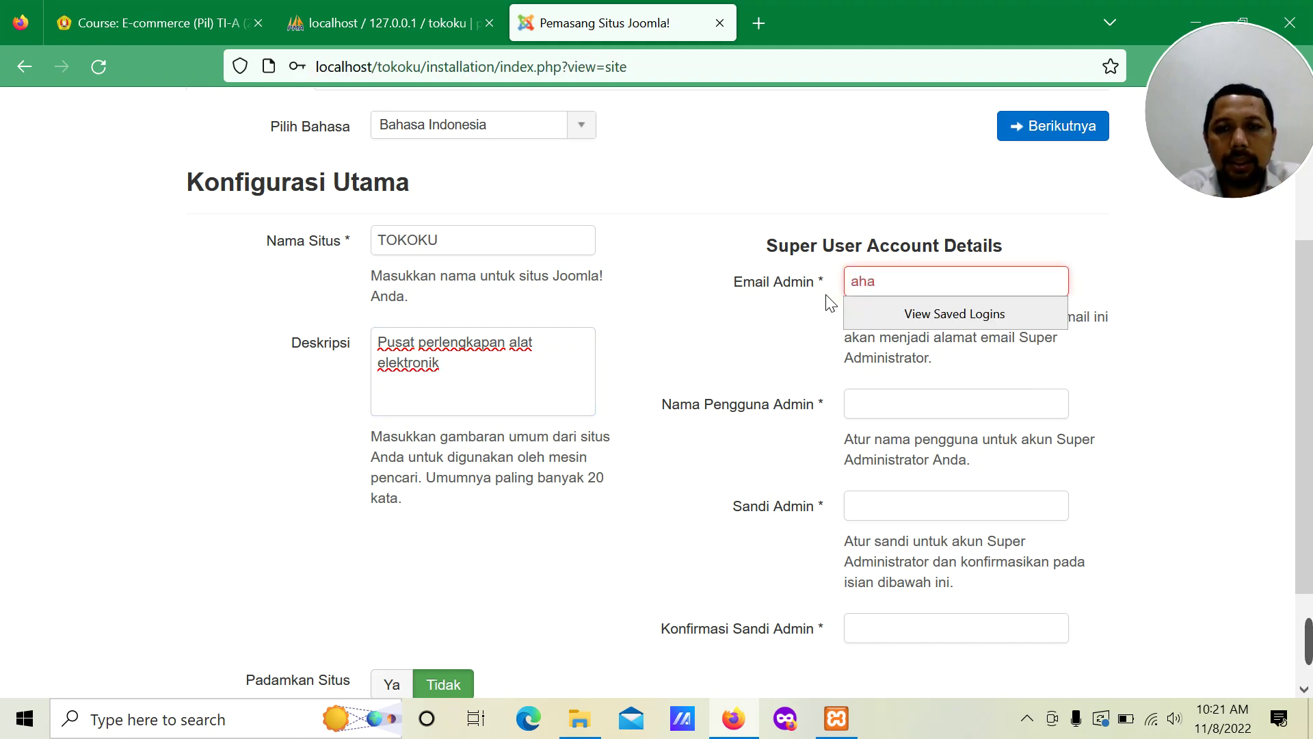
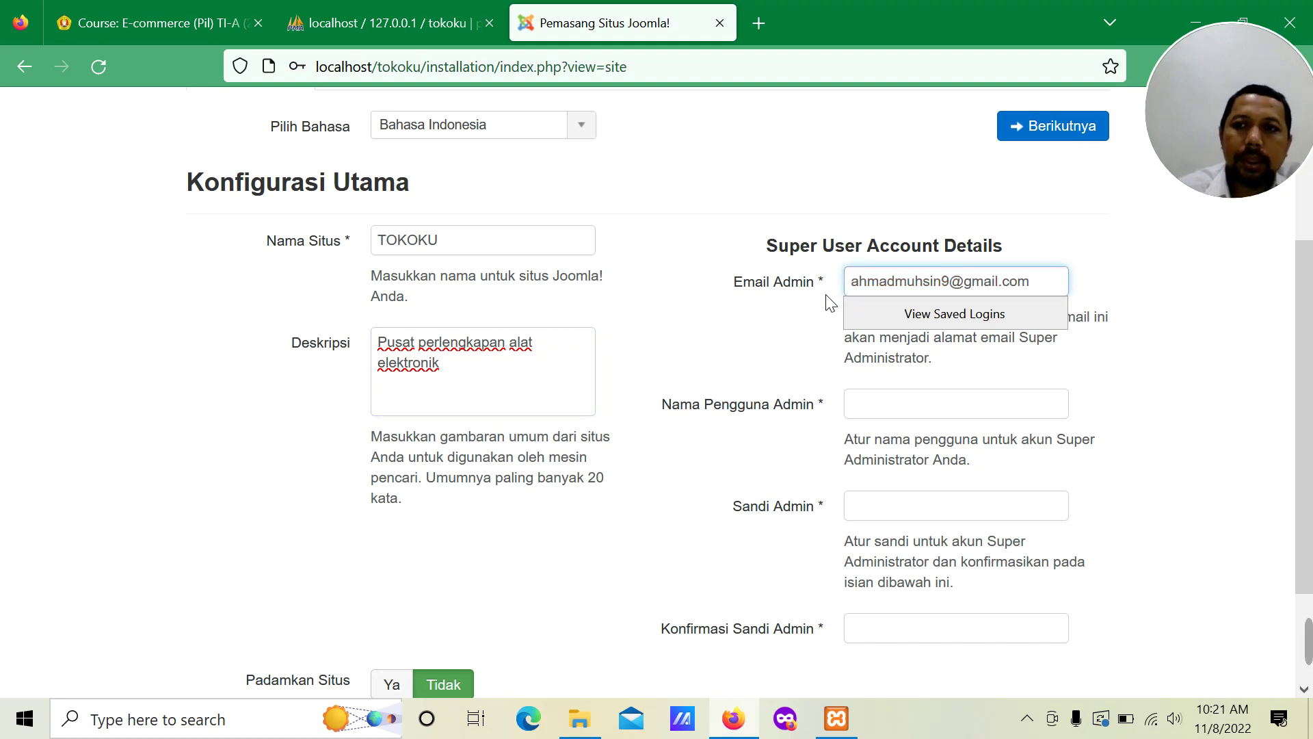
left_click(724, 321)
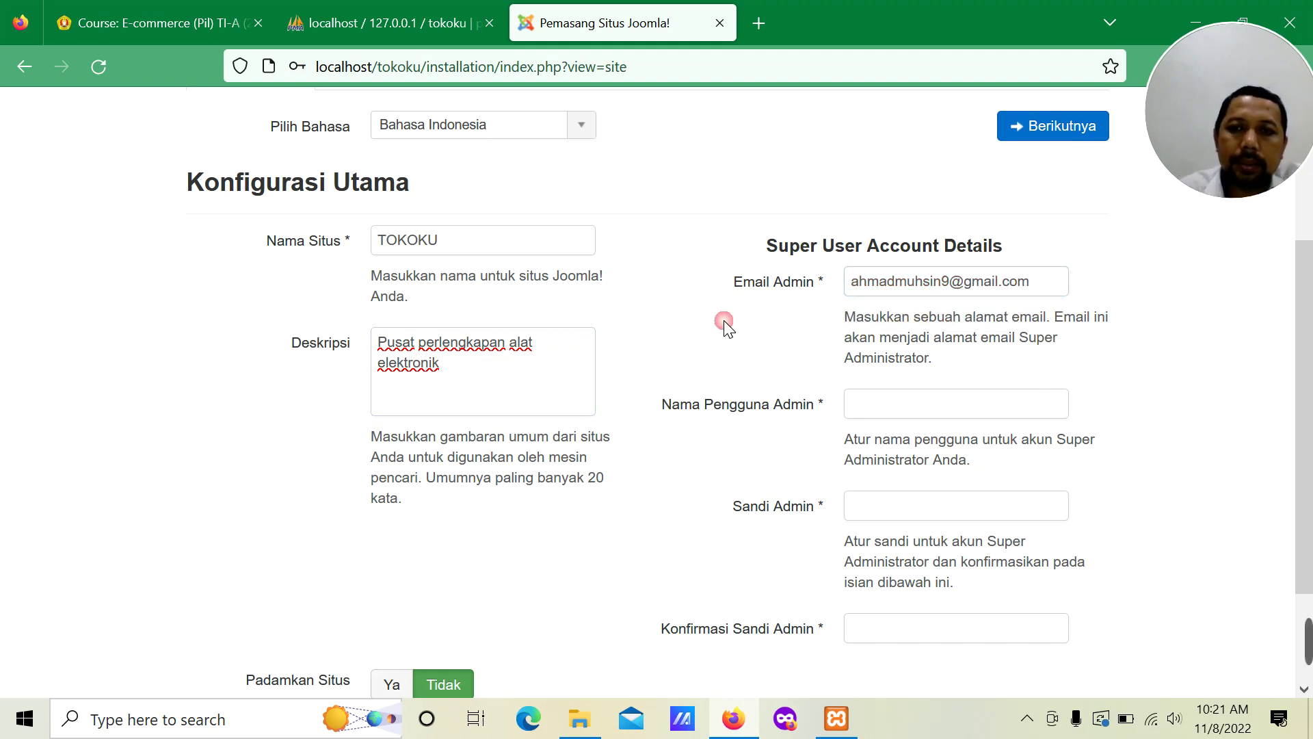
left_click(867, 405)
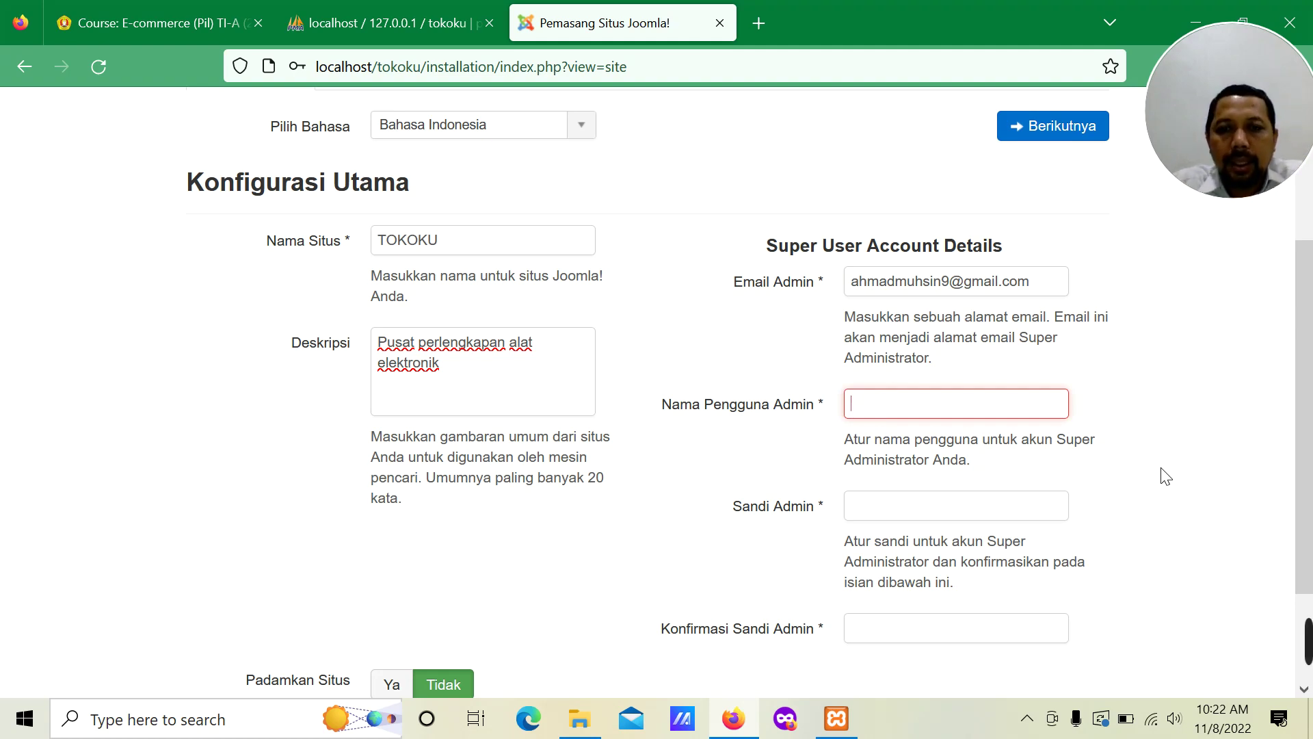
type("admin")
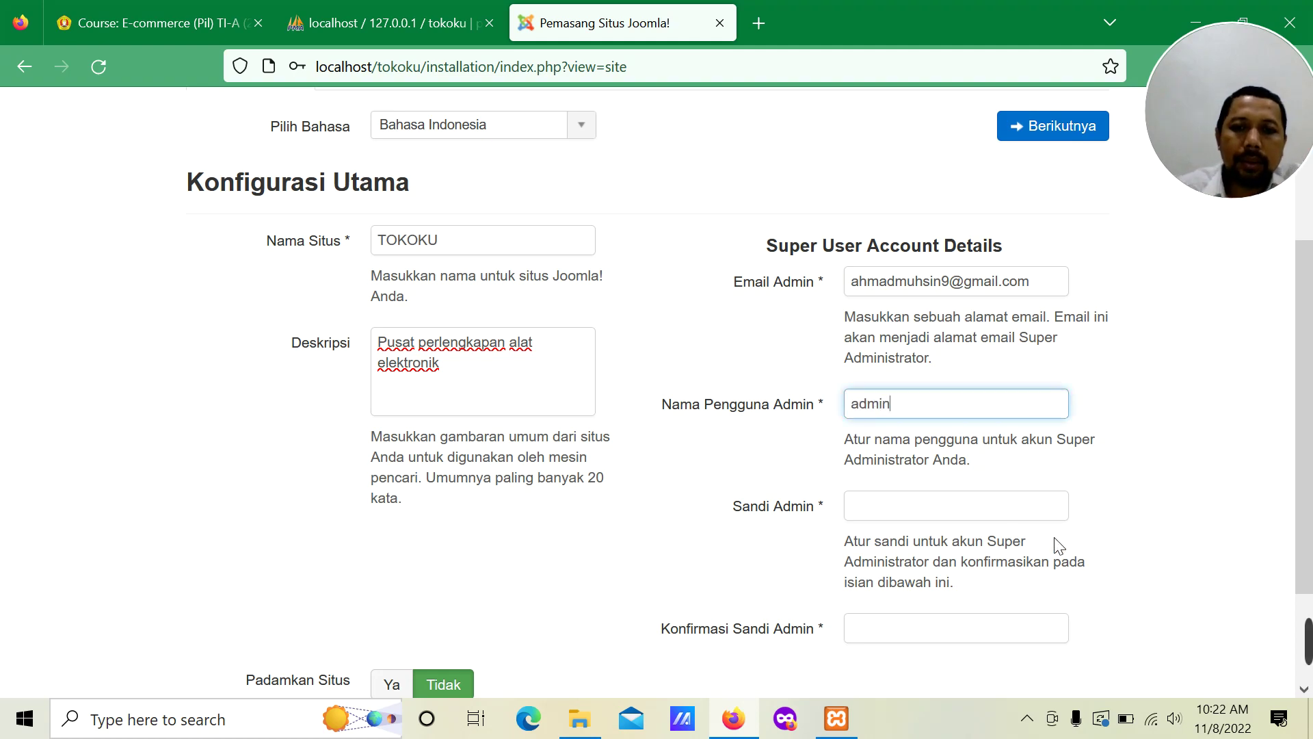
left_click(1000, 508)
type("••••••••")
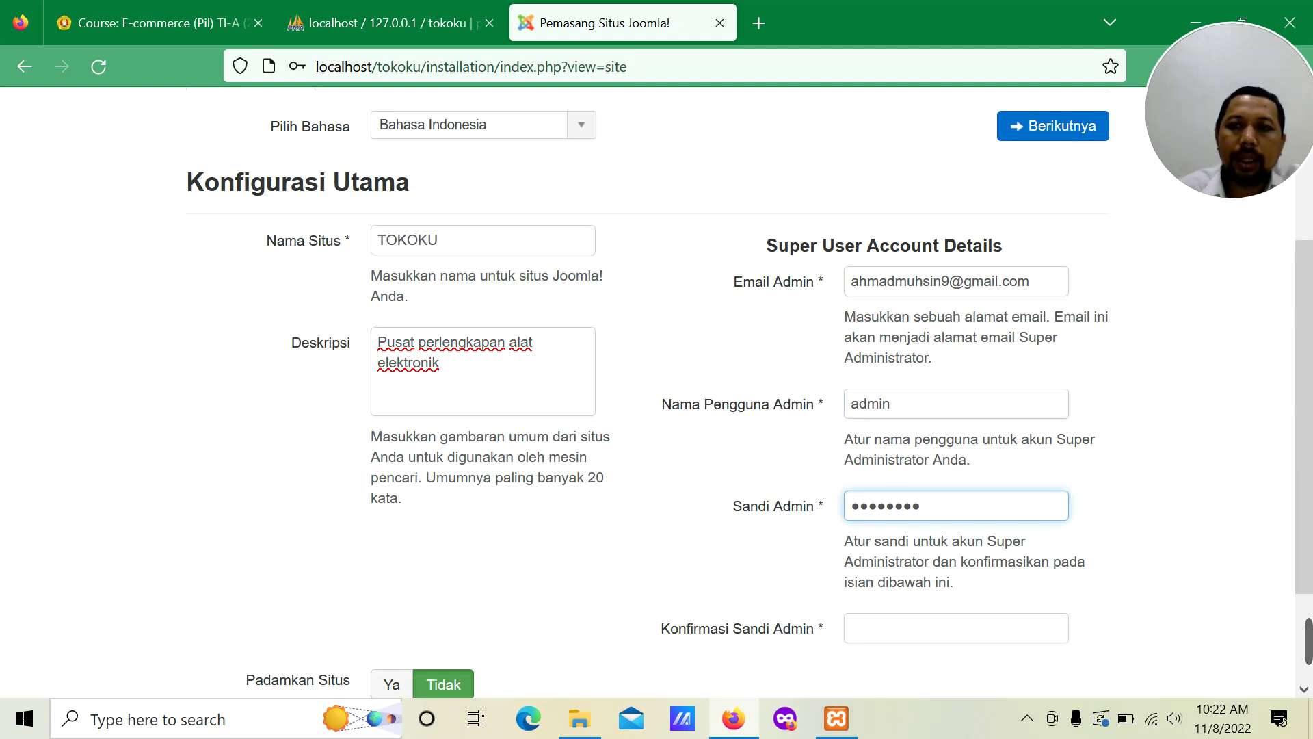
left_click(879, 623)
type("••••••••")
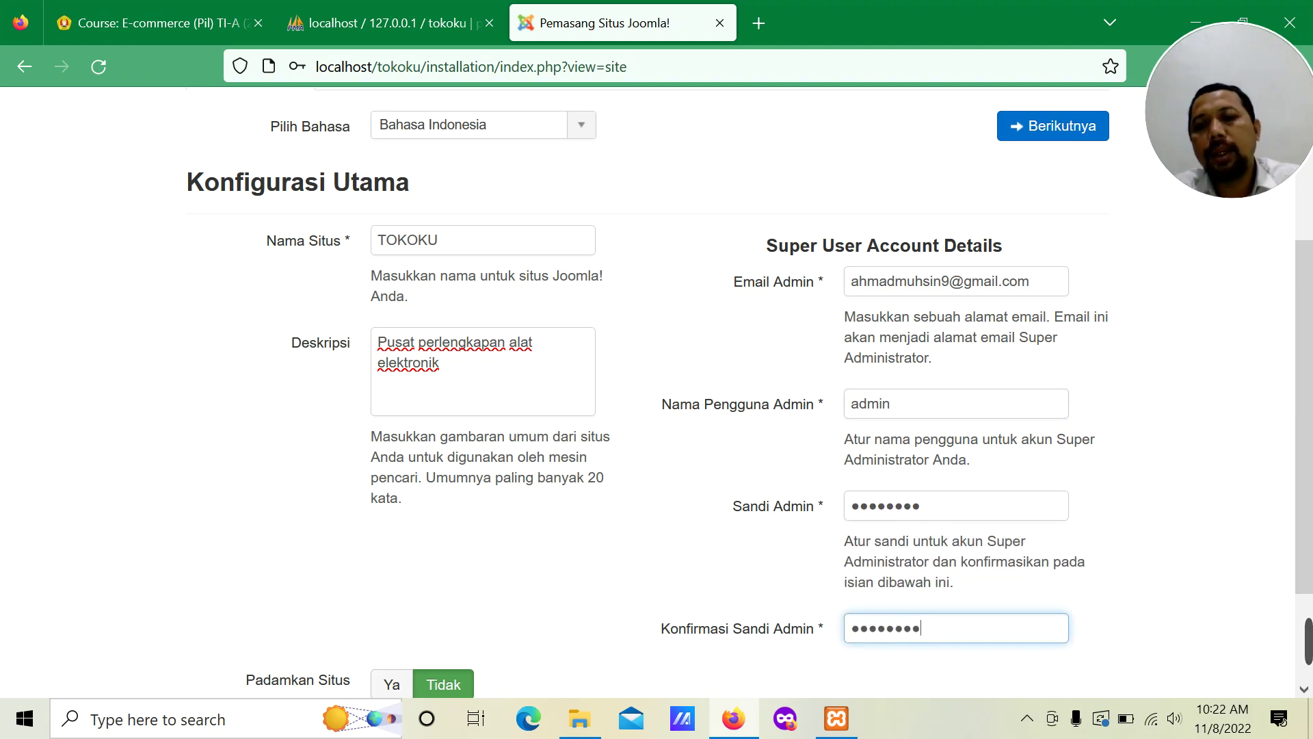
scroll(721, 463, "down", 2)
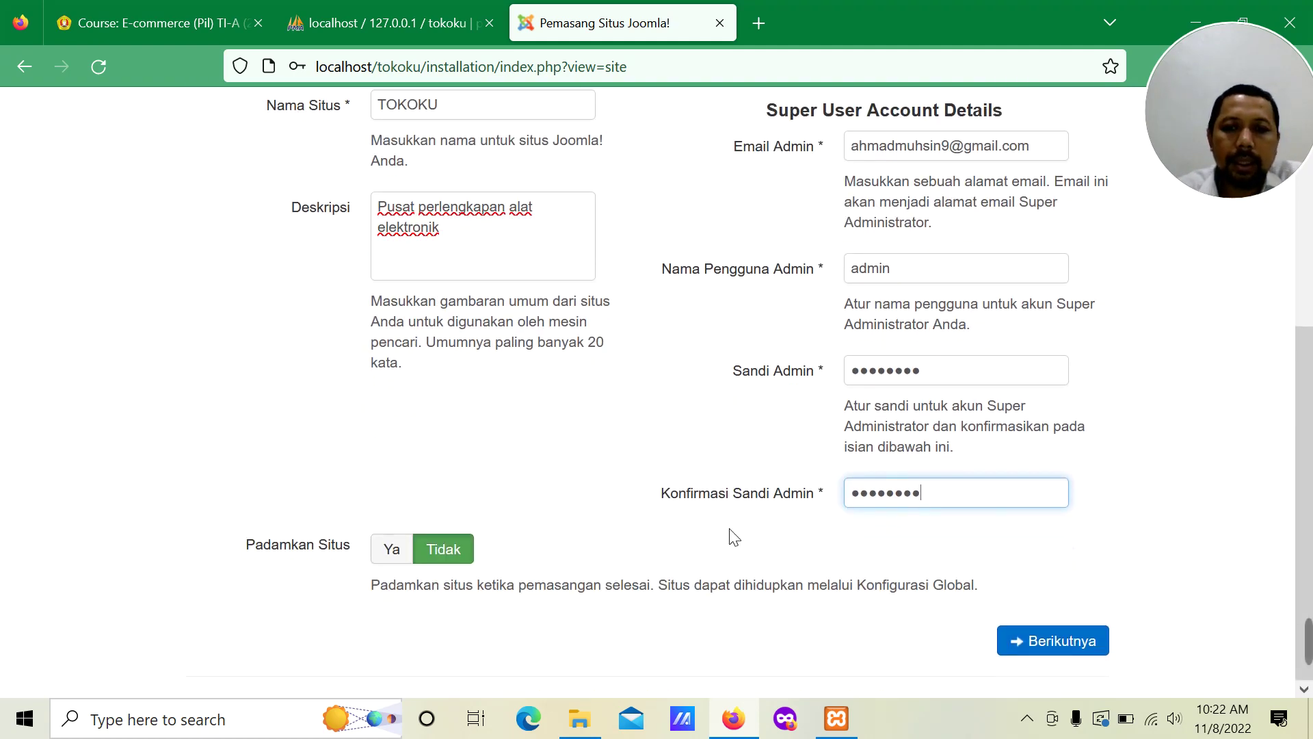
scroll(730, 536, "up", 4)
scroll(732, 540, "up", 1)
Step: Advance to the database step and keep MySQLi as the database type
left_click(1070, 343)
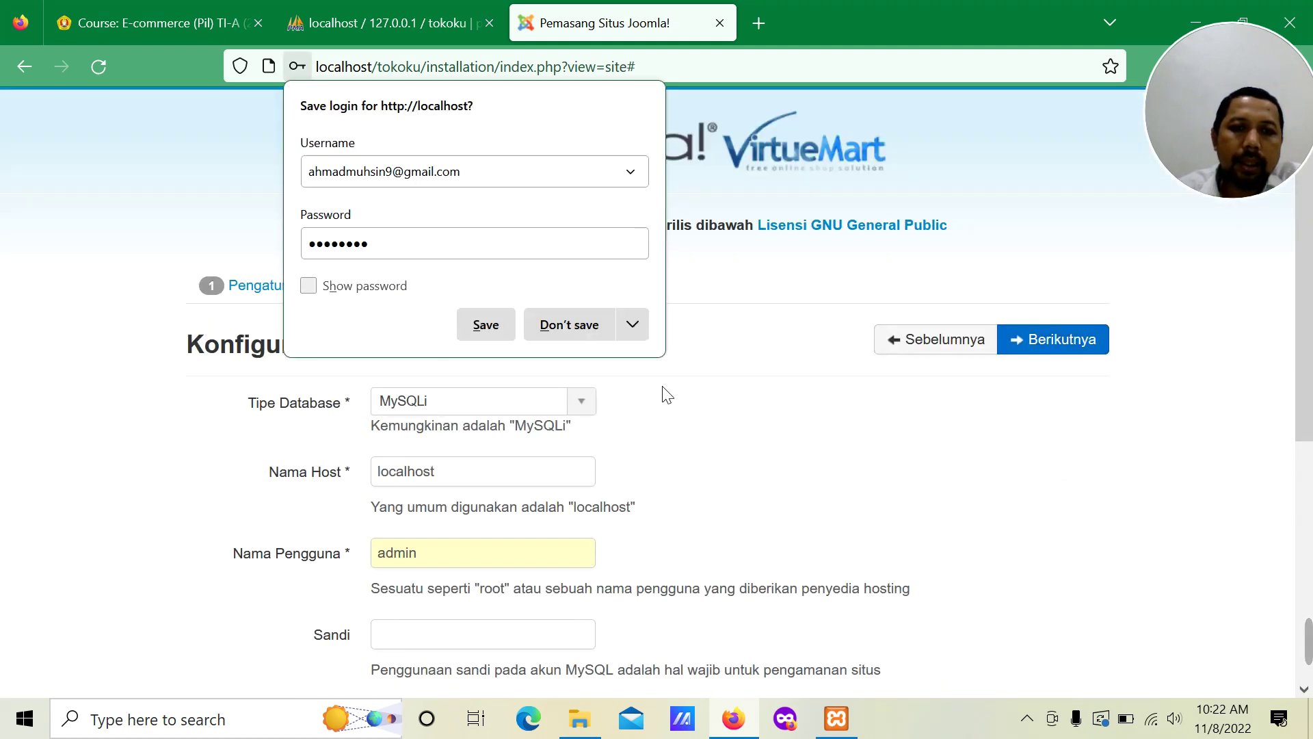
left_click(547, 326)
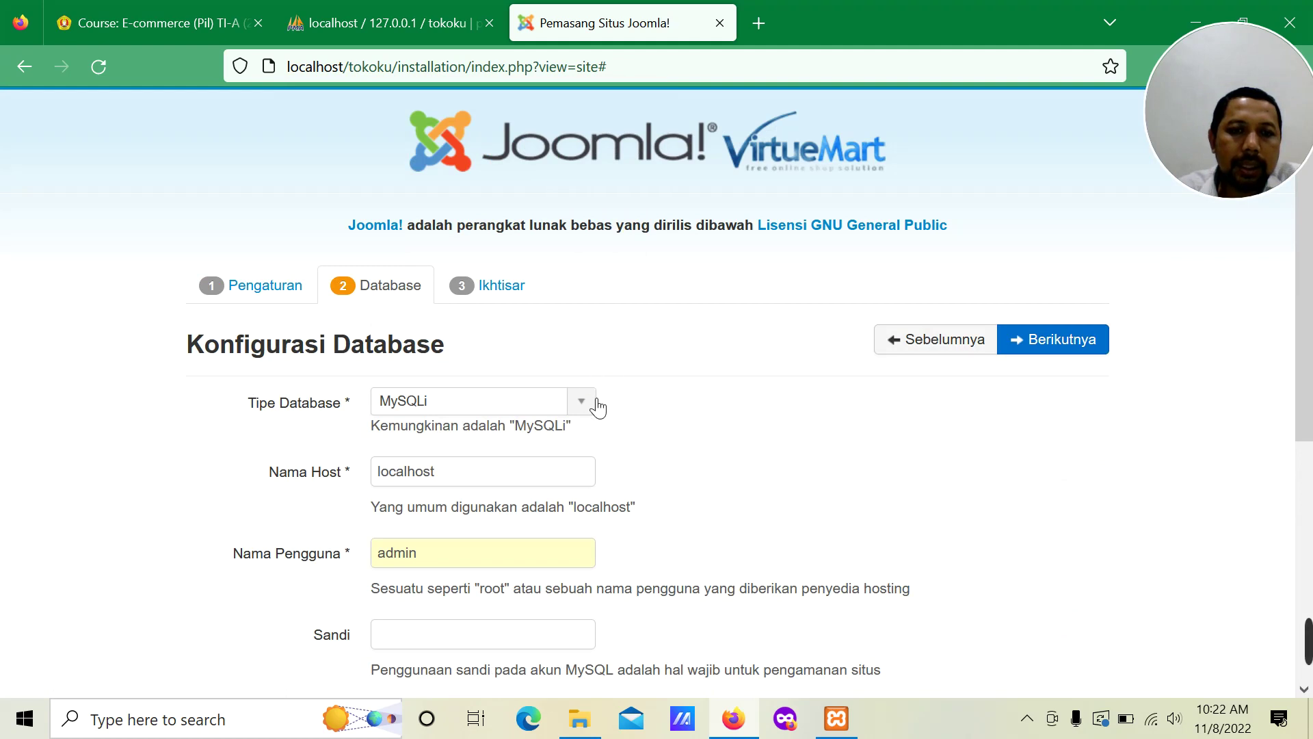
left_click(597, 405)
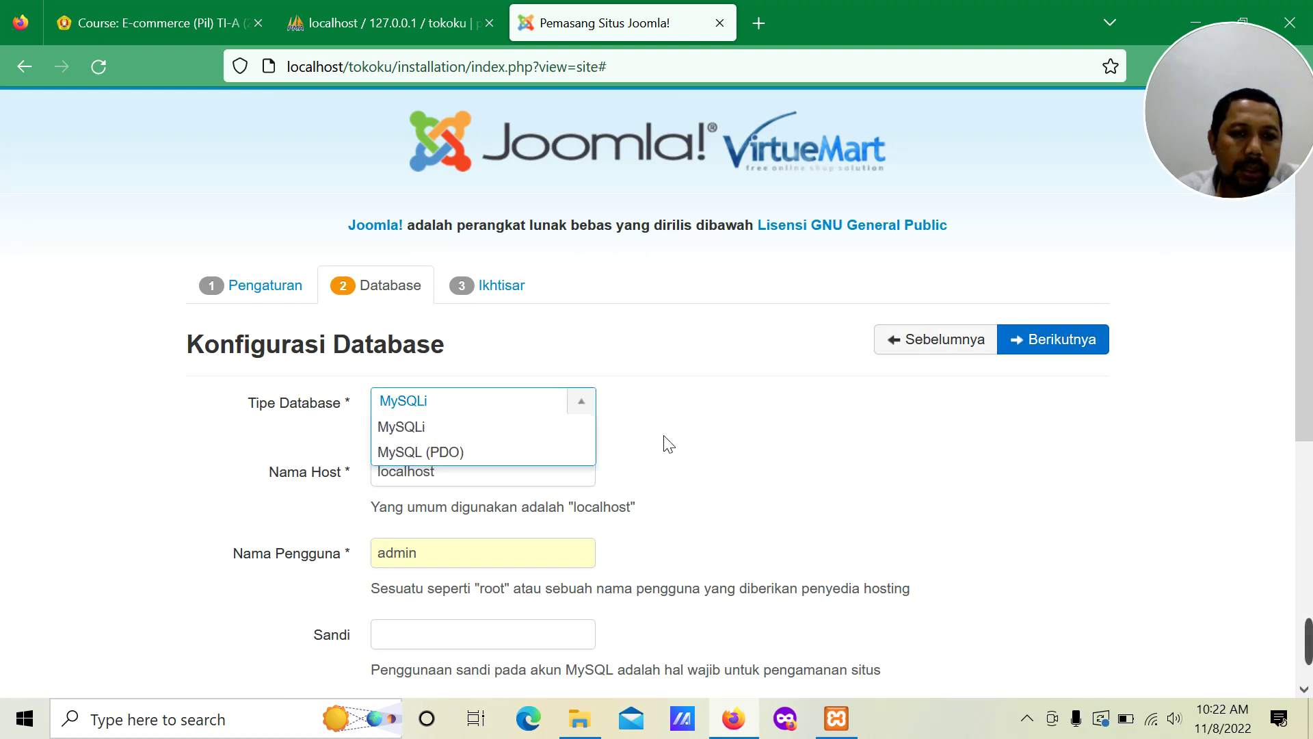
left_click(689, 444)
Step: Set database user 'root' and database name 'tokoku', then continue to Finalisasi
scroll(691, 446, "down", 5)
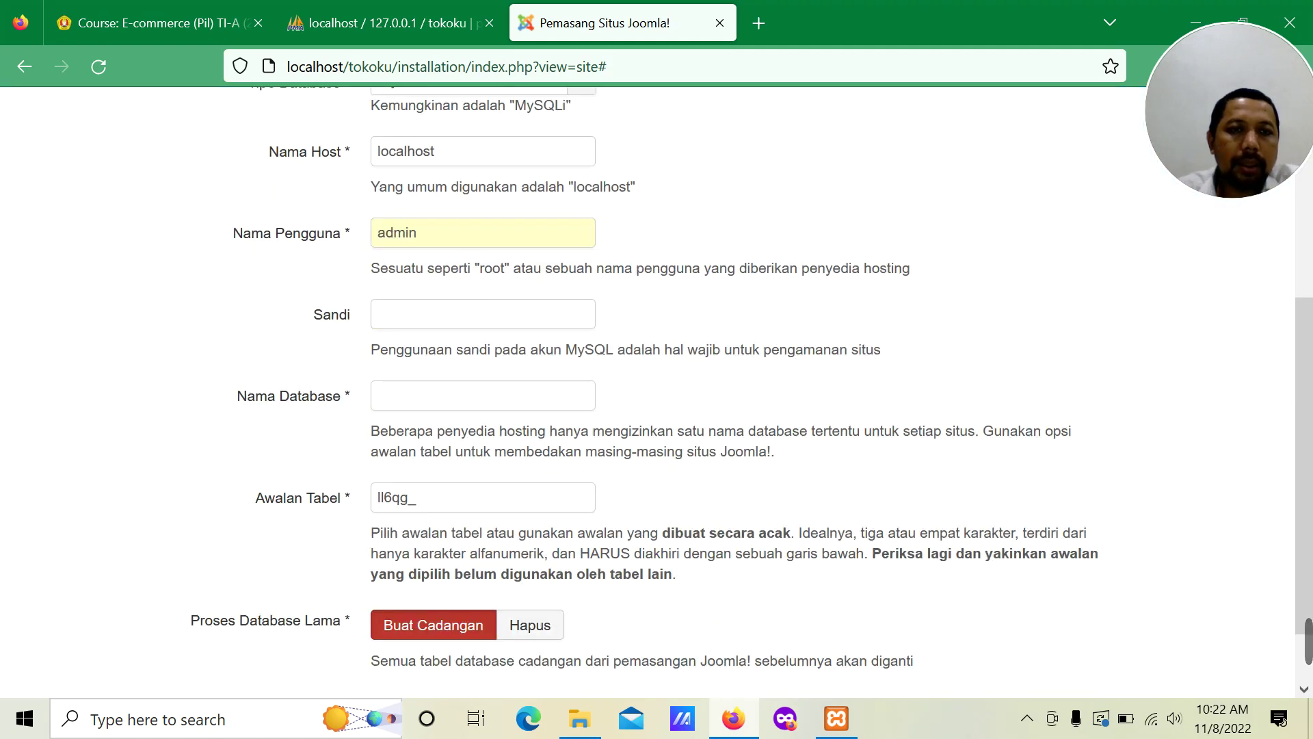
left_click(308, 236)
type("root")
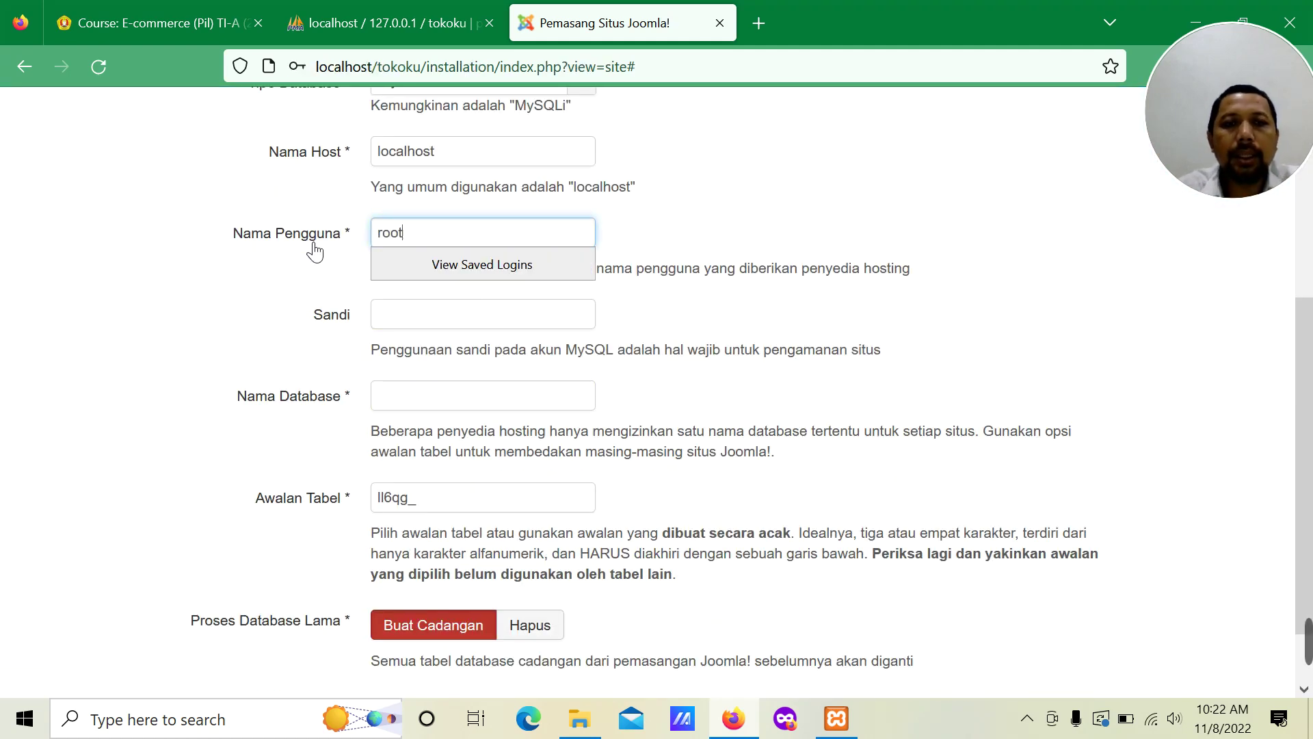
left_click(745, 327)
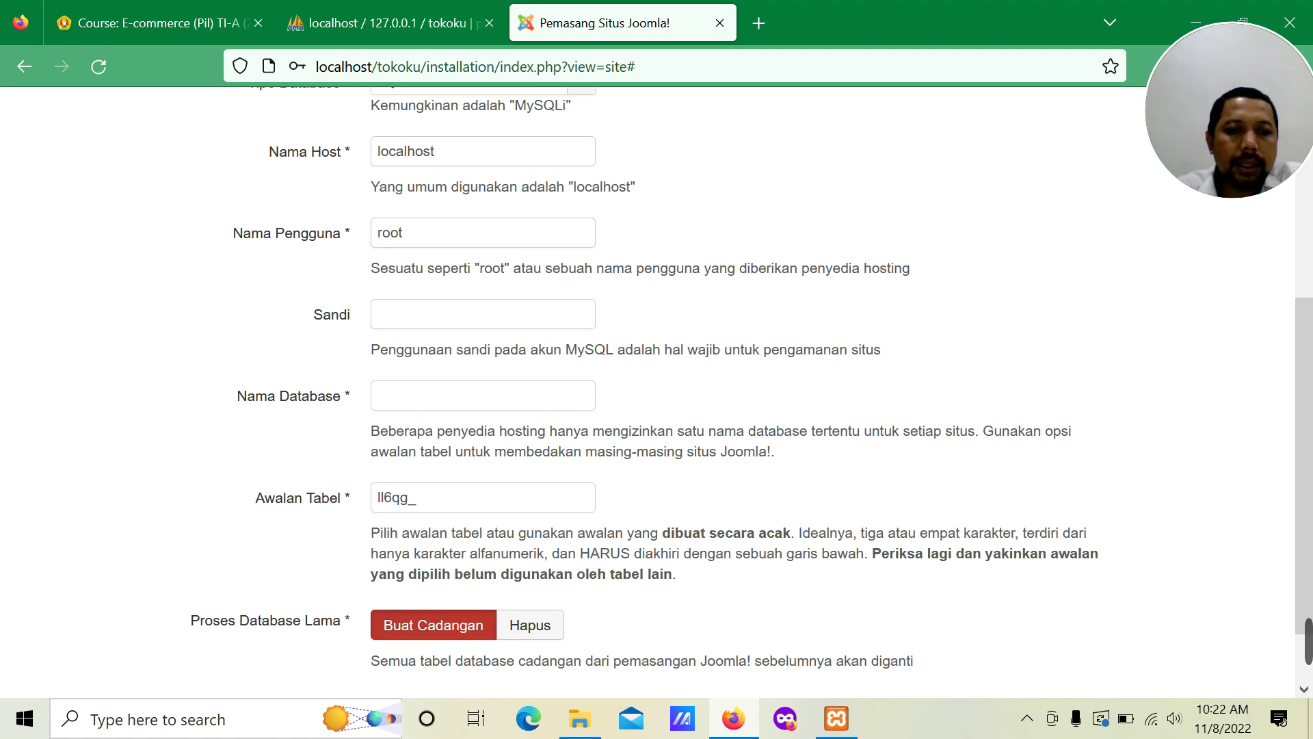
left_click(445, 395)
type("tokoku")
scroll(780, 460, "down", 2)
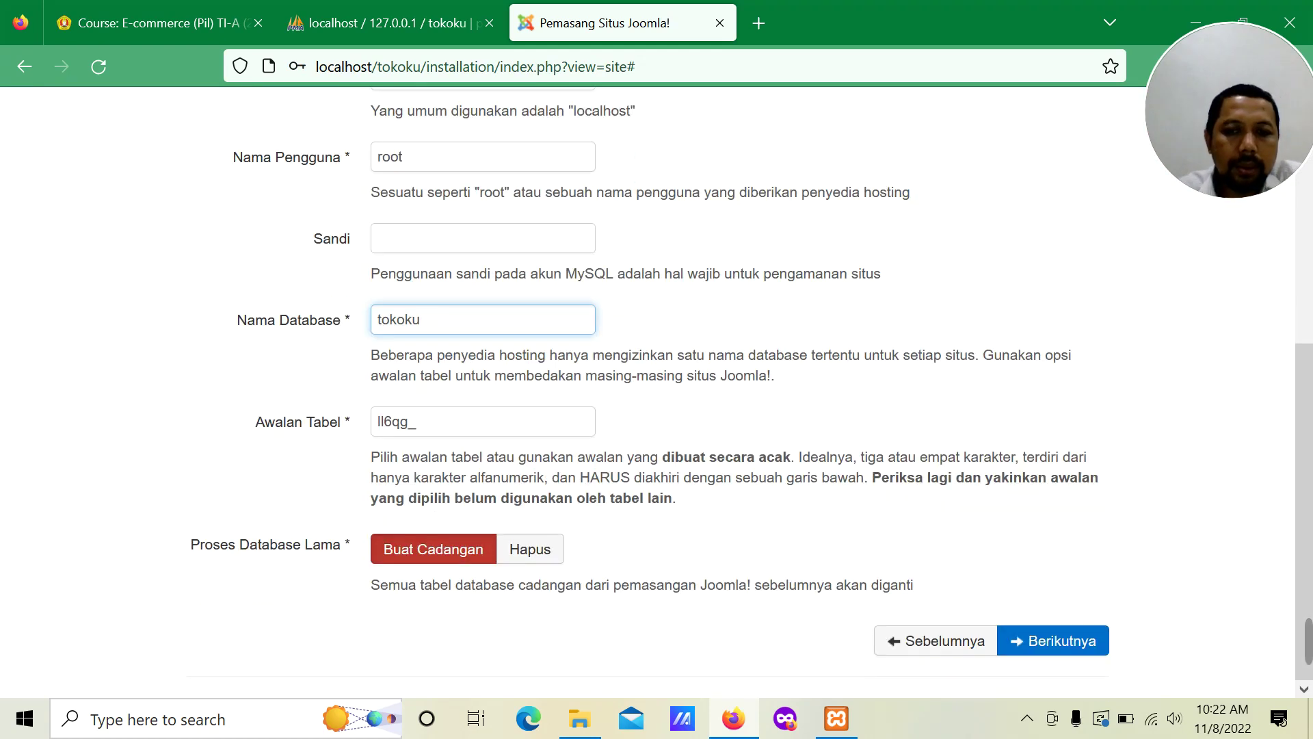
left_click(1072, 643)
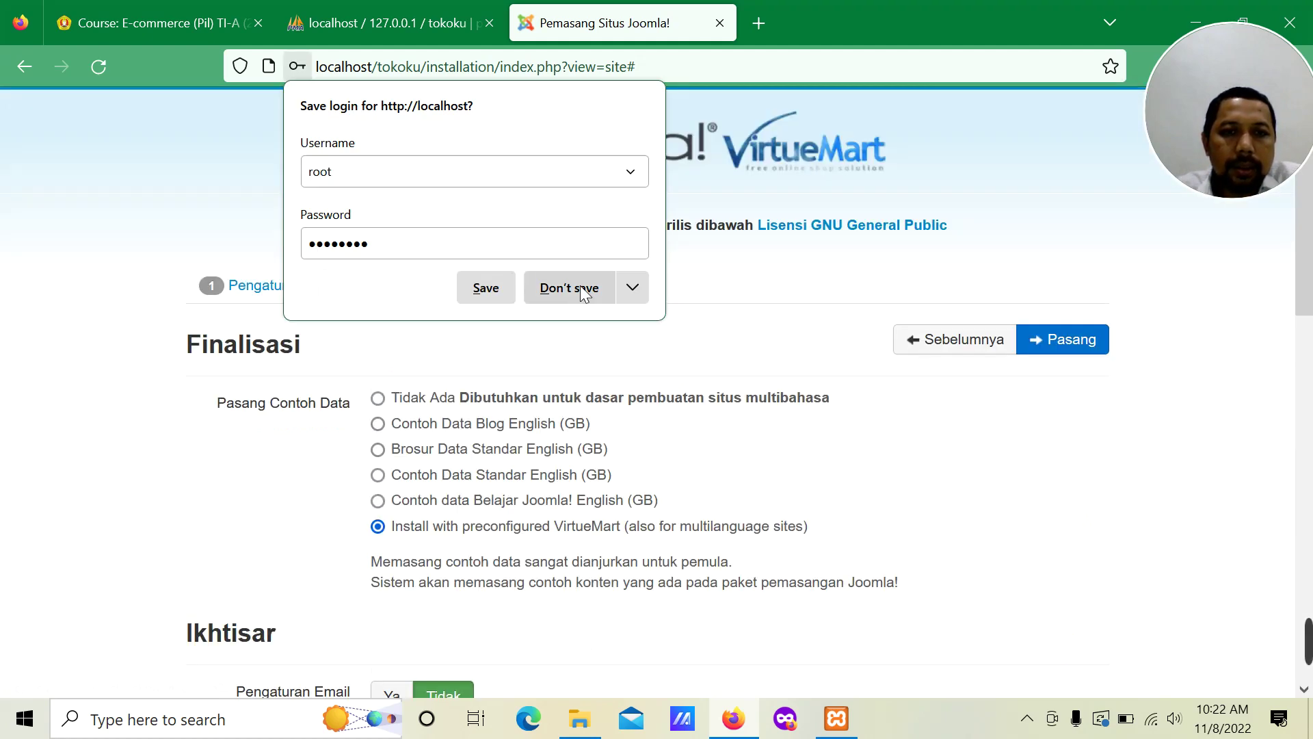
left_click(569, 286)
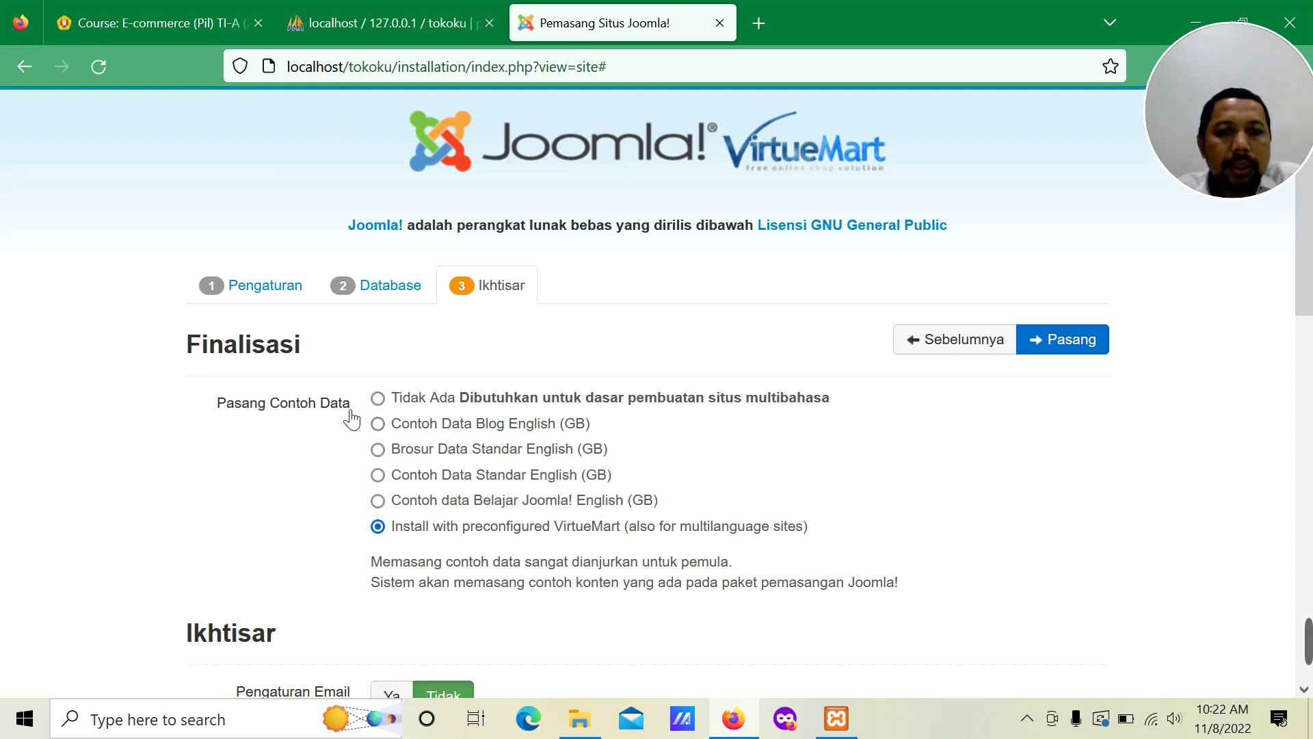
Step: Review the summary and install Joomla with preconfigured VirtueMart until the success page shows
scroll(1091, 440, "down", 1)
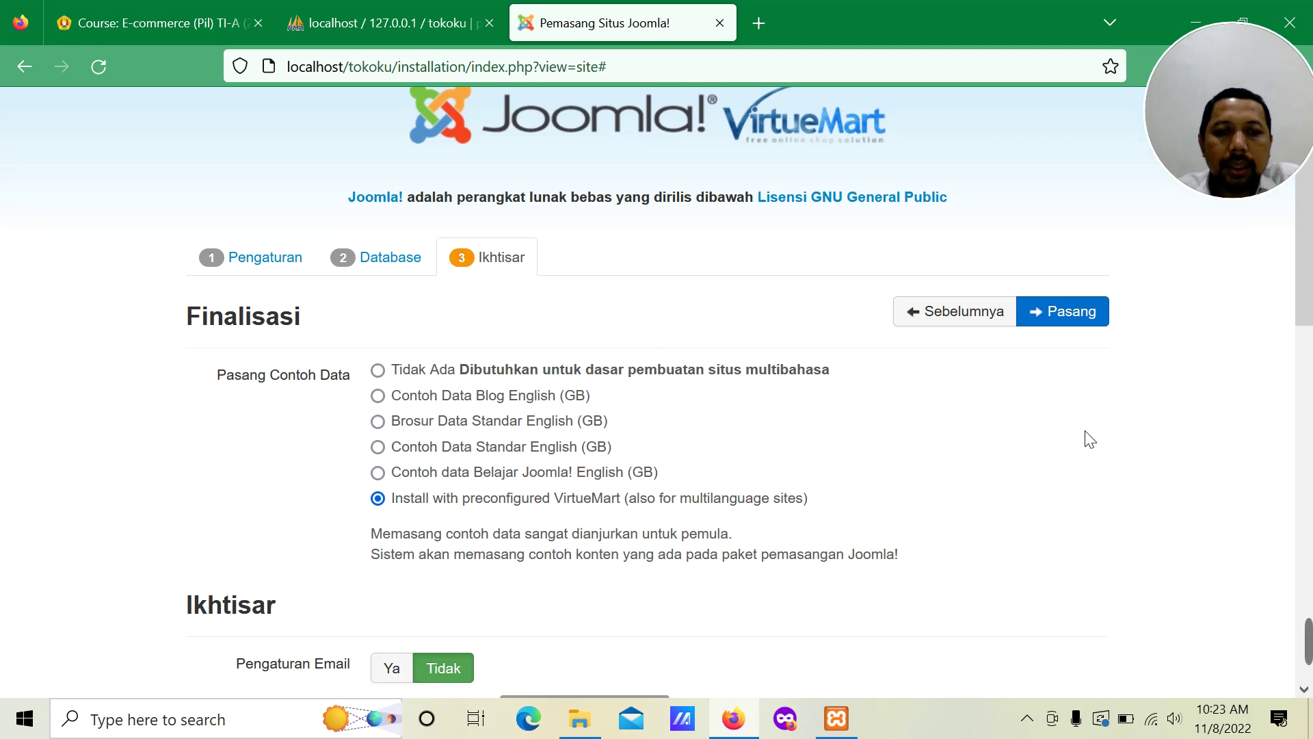
scroll(1090, 439, "down", 12)
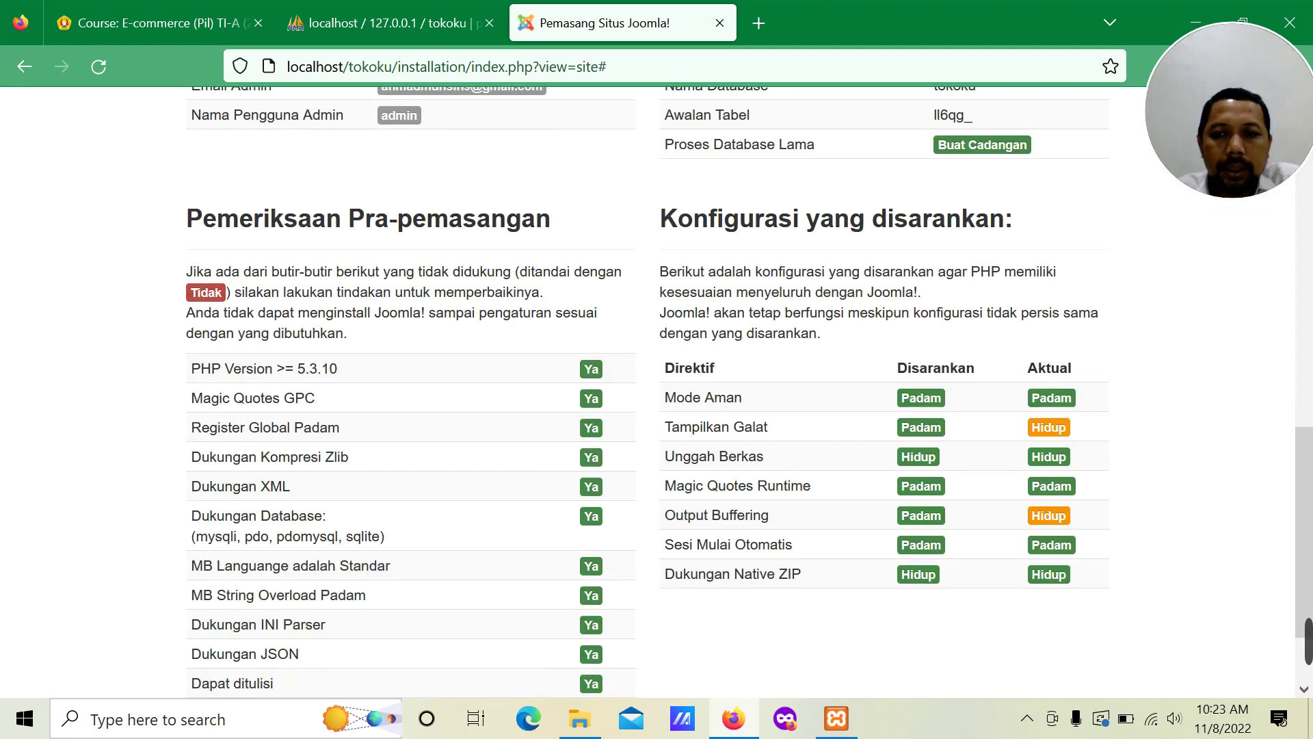
scroll(1055, 284, "up", 13)
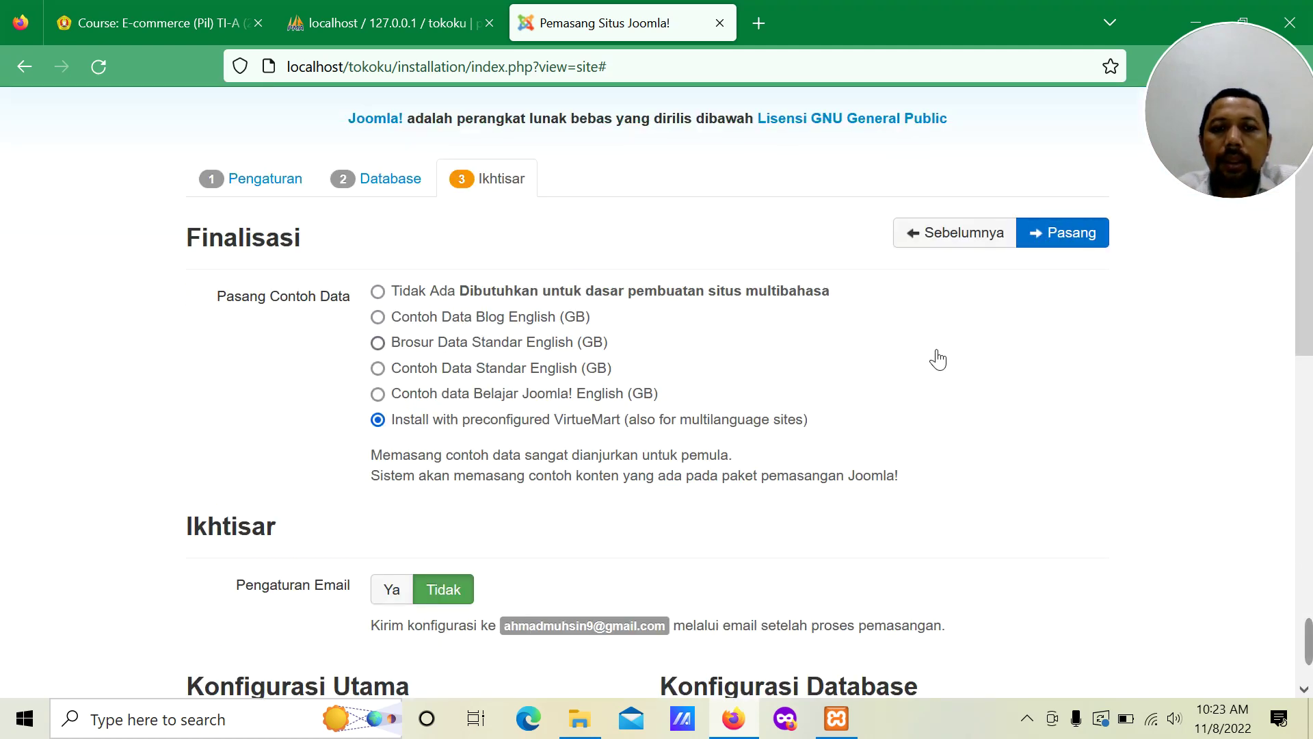
left_click(1067, 240)
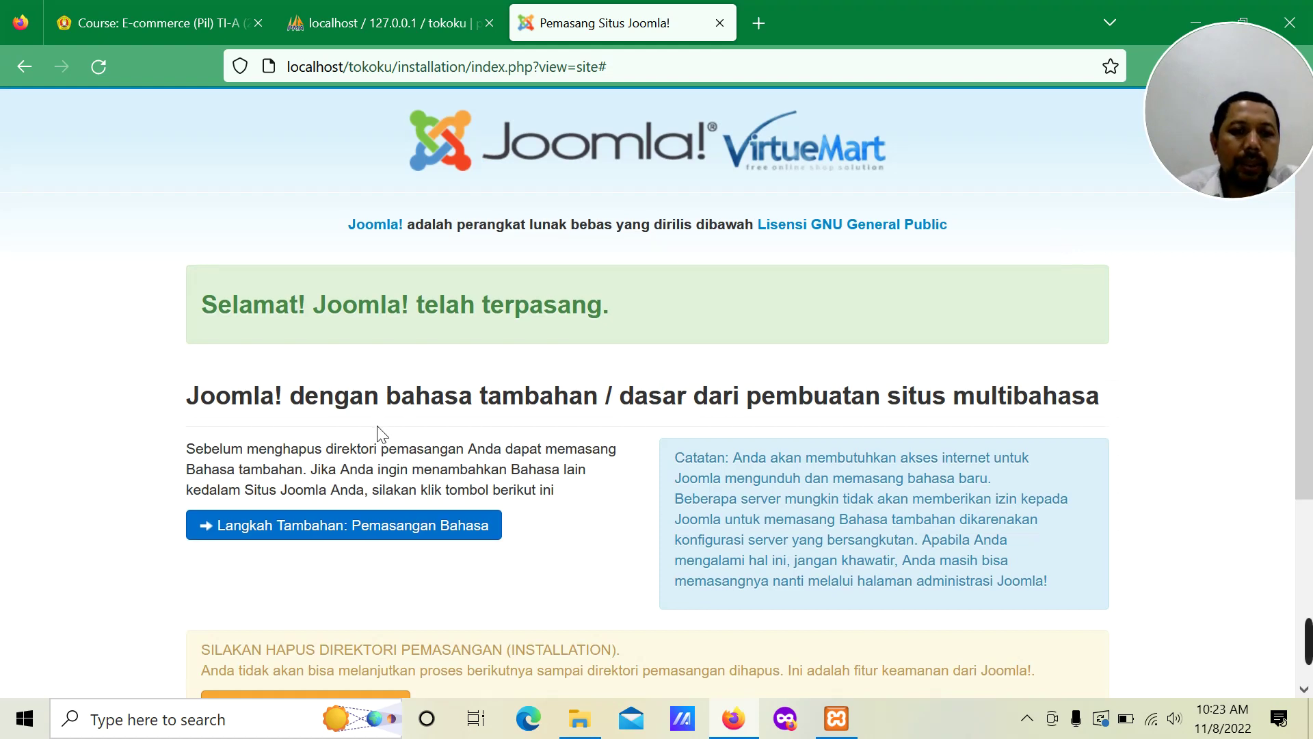
scroll(376, 433, "down", 3)
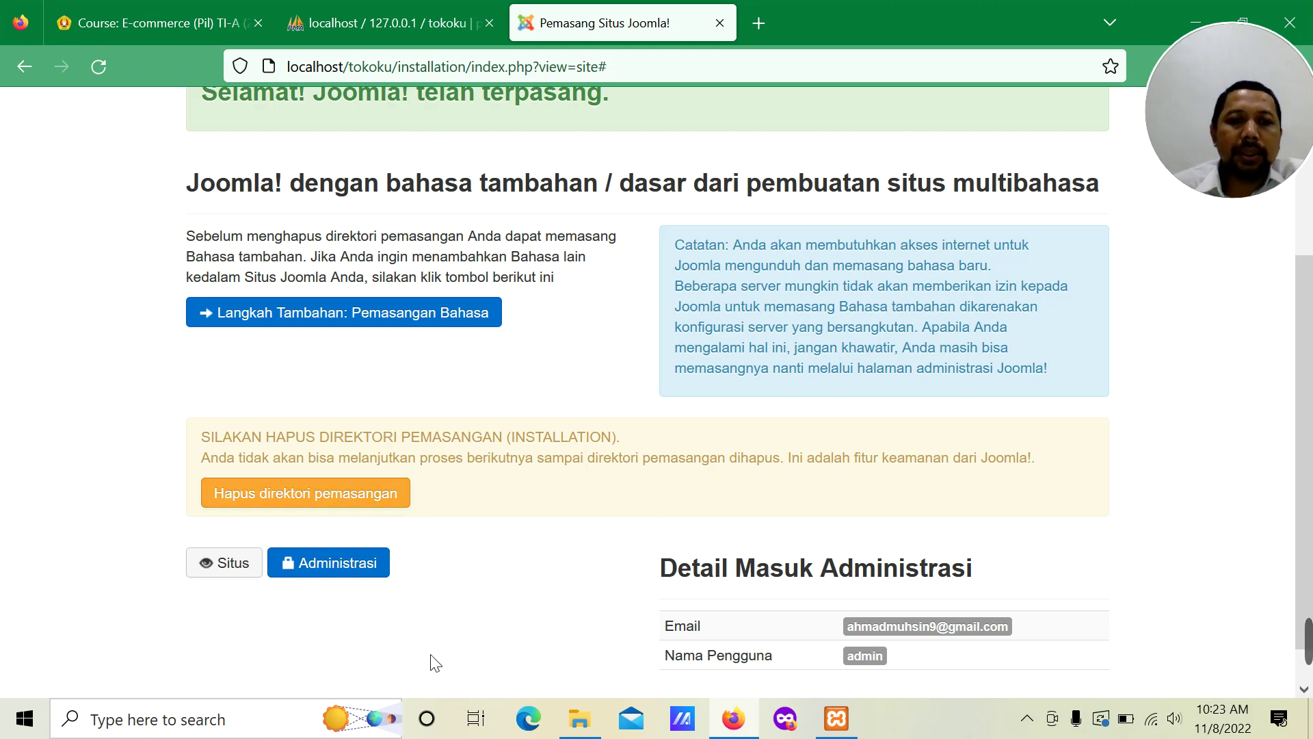
left_click(593, 735)
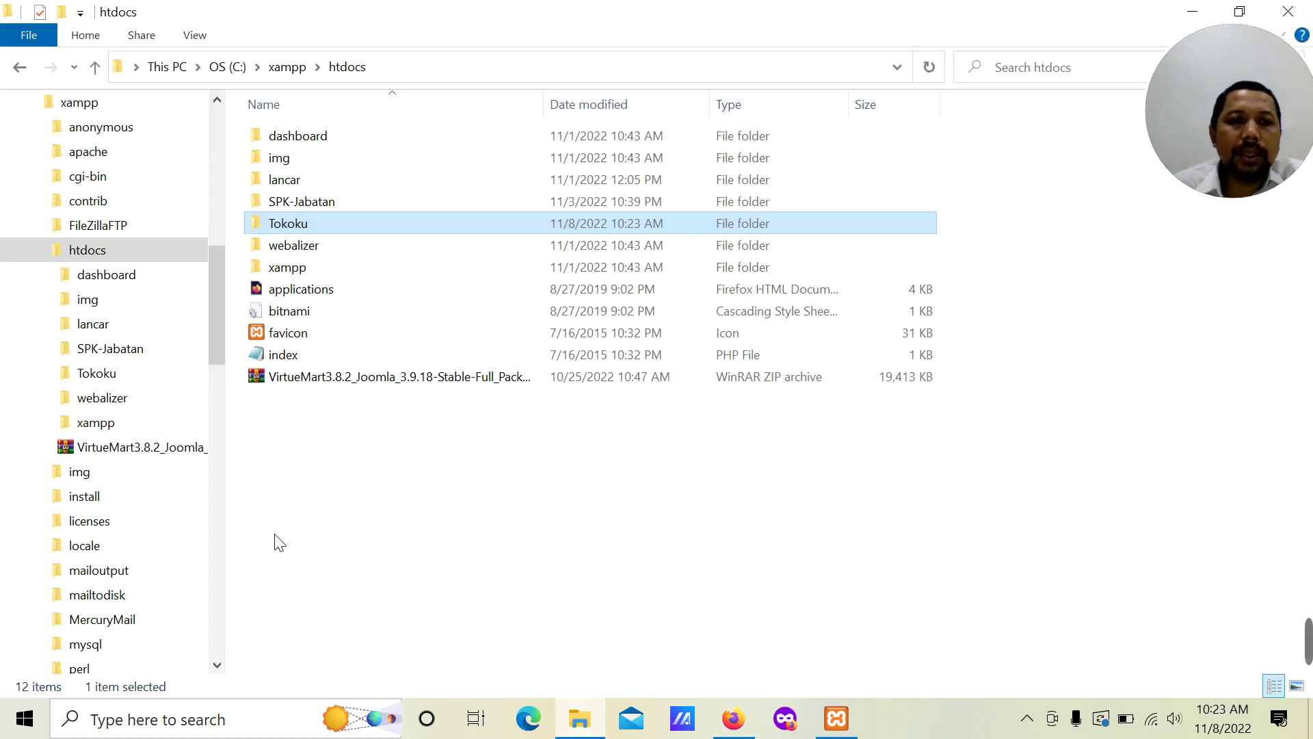
Step: Inside the Tokoku folder, append '2' to the installation folder's name, making it installation2
double_click(260, 225)
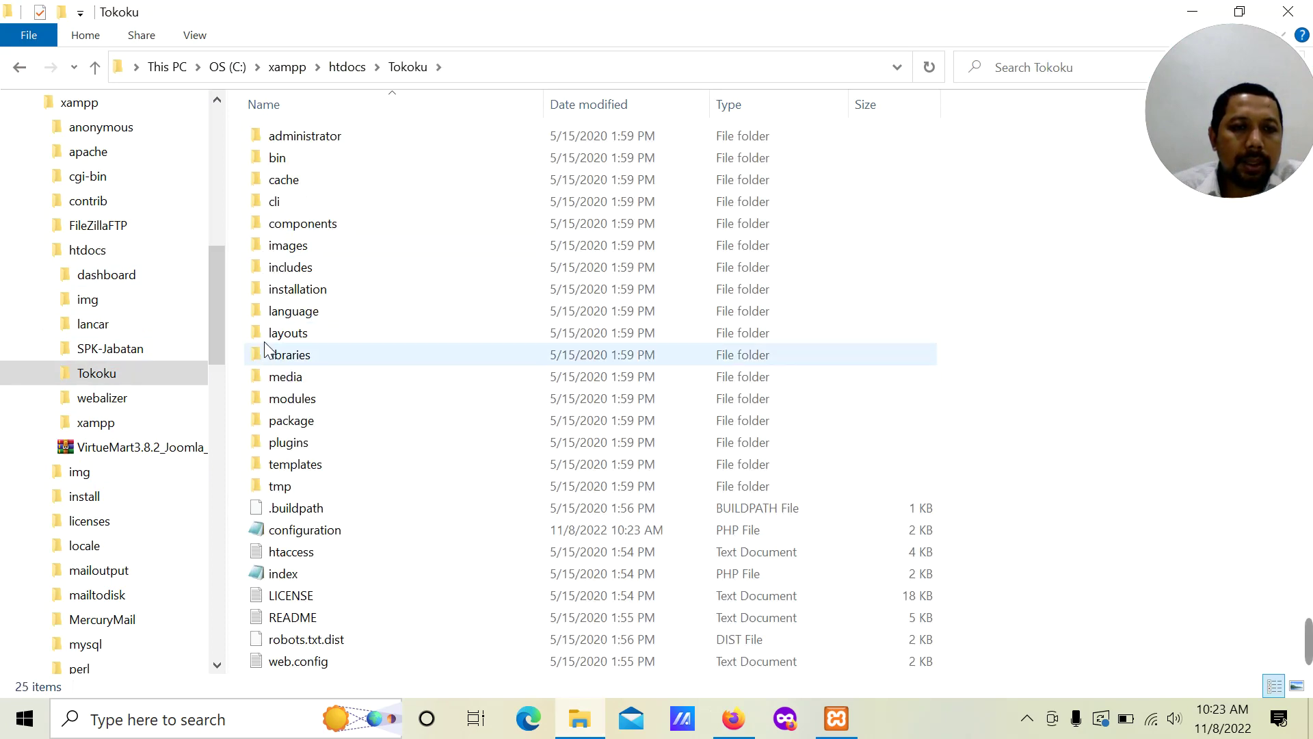
right_click(268, 293)
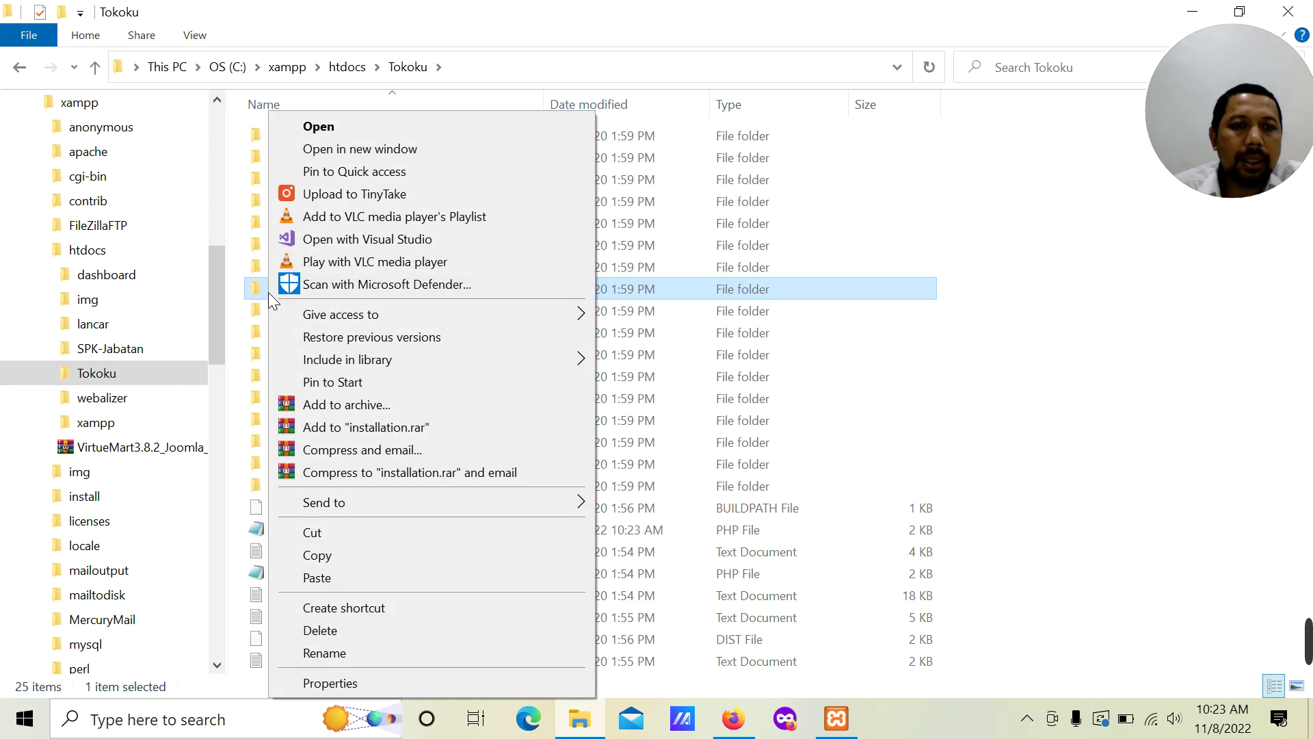
left_click(407, 650)
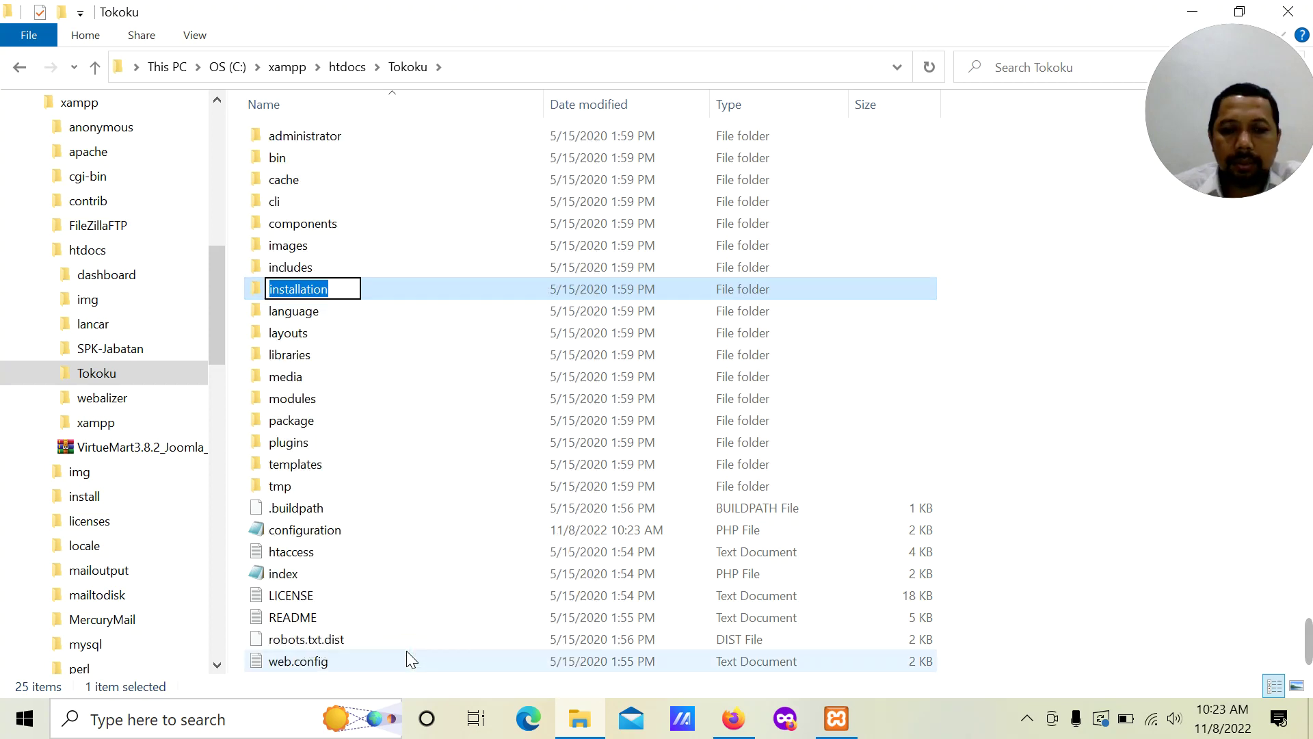
key("End")
type("2")
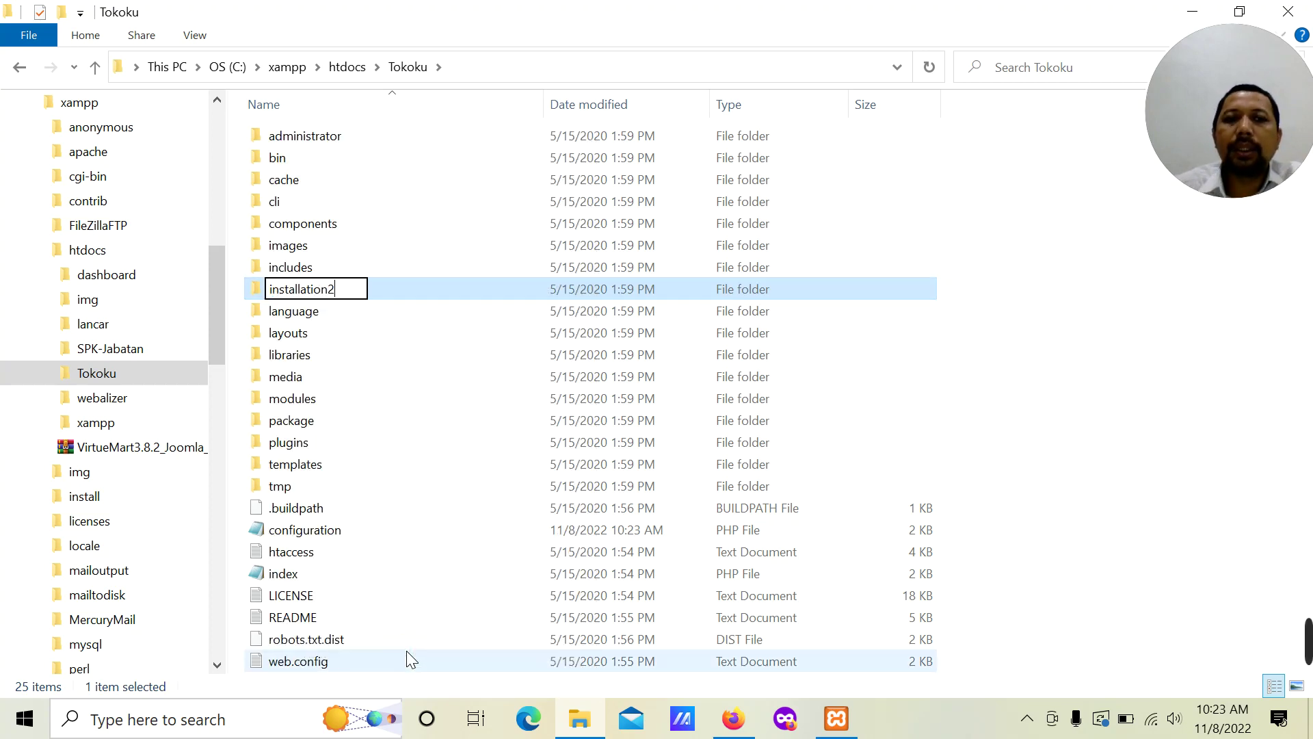
key("Return")
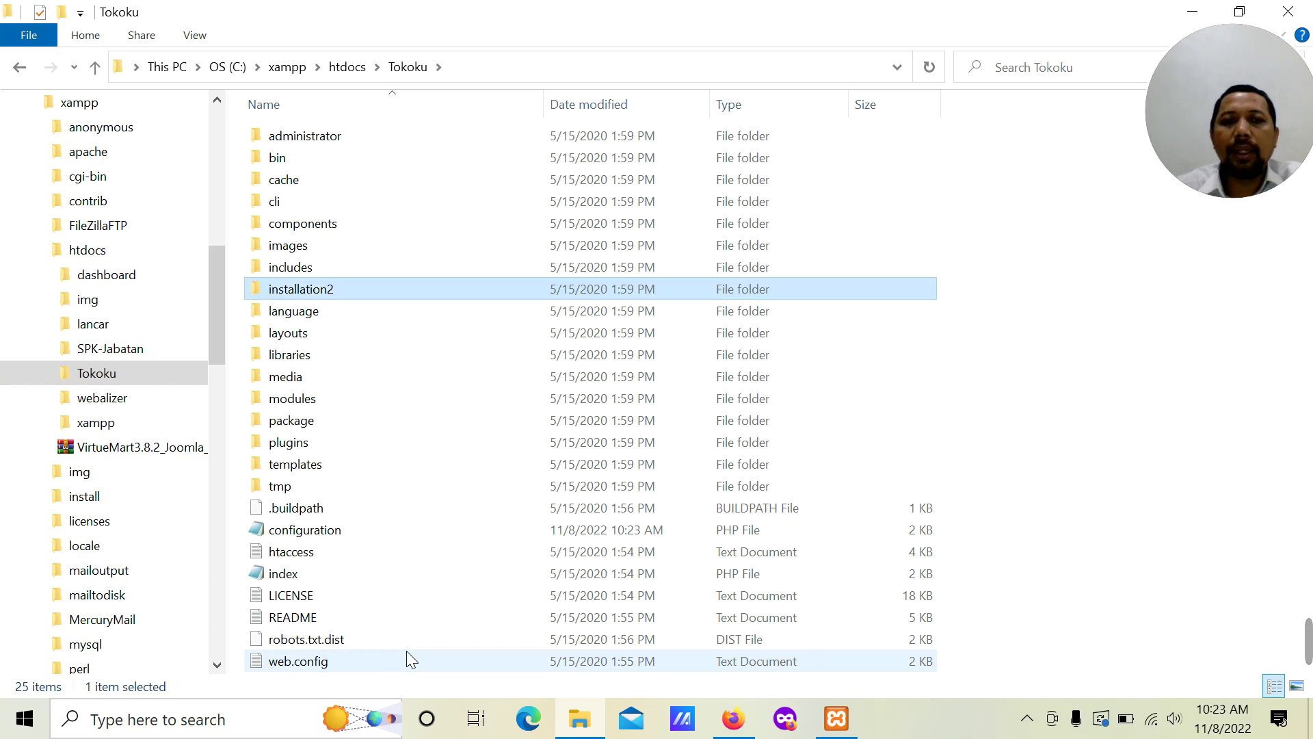
left_click(750, 733)
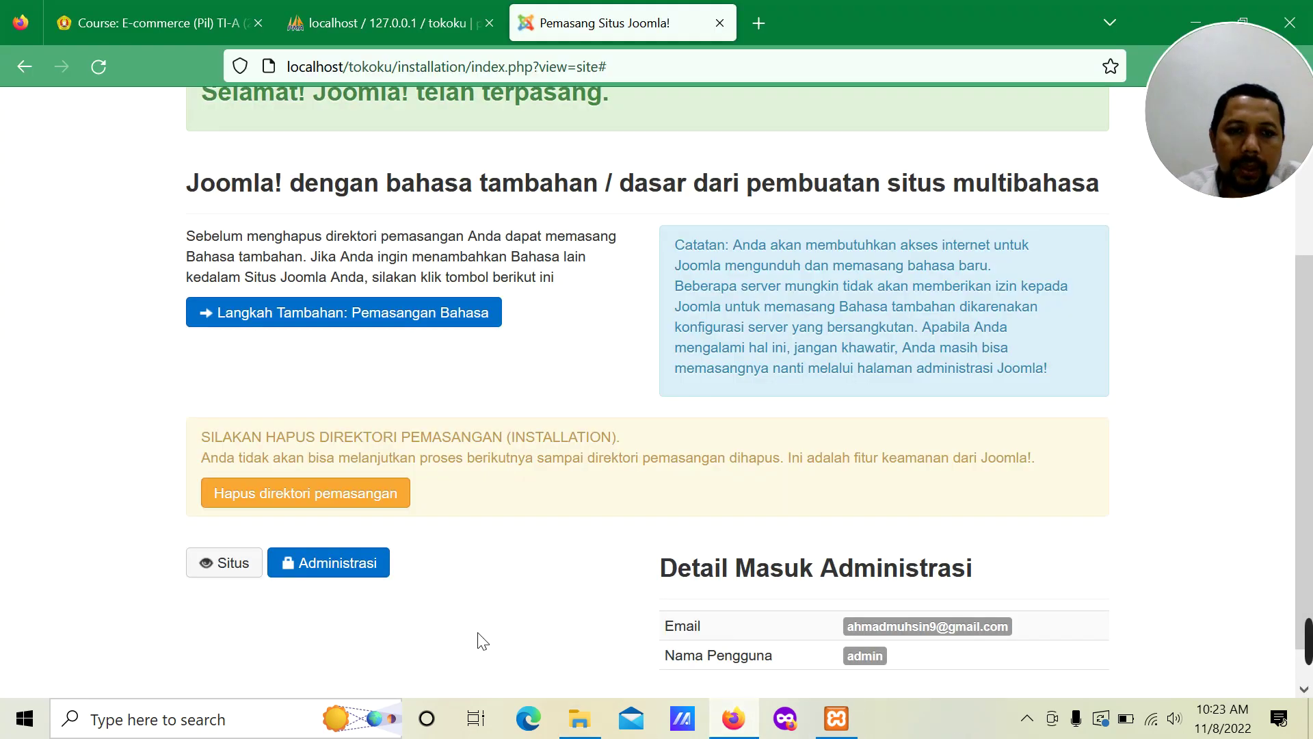
Step: Open the TOKOKU site in a new tab and log in as the administrator
right_click(236, 567)
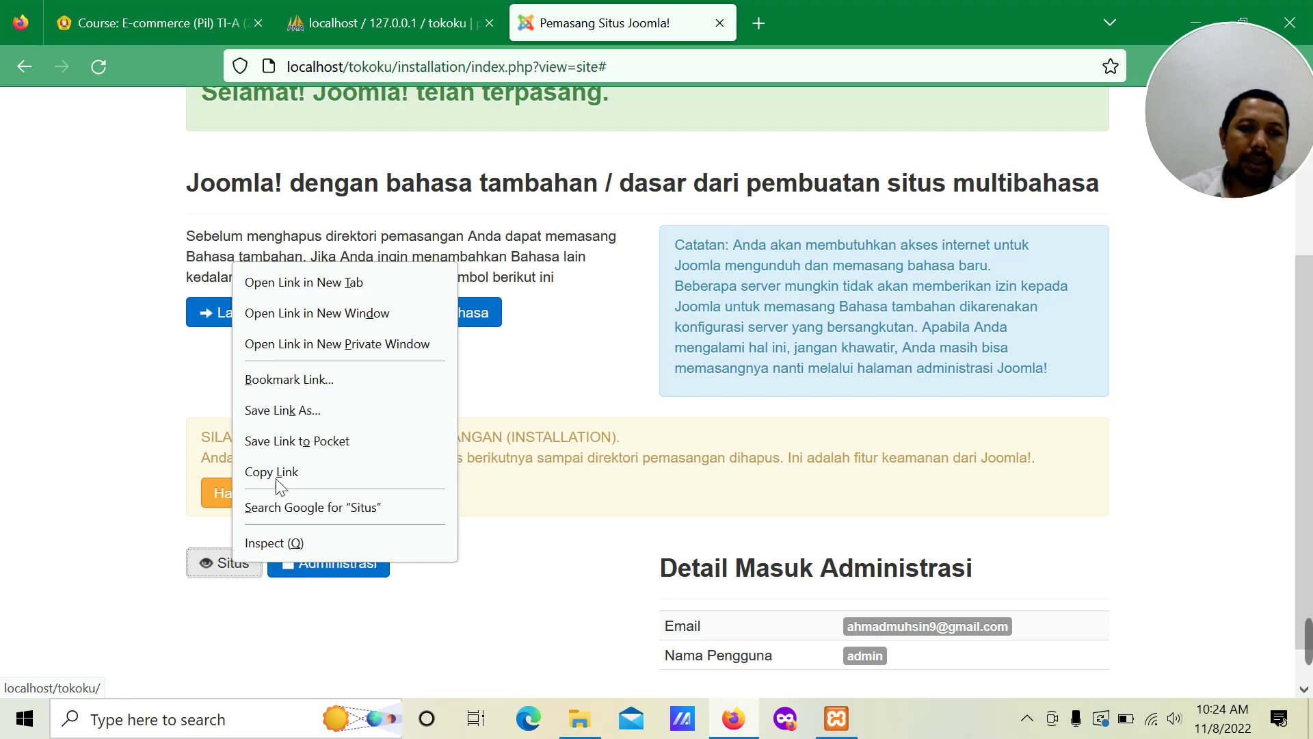
left_click(305, 284)
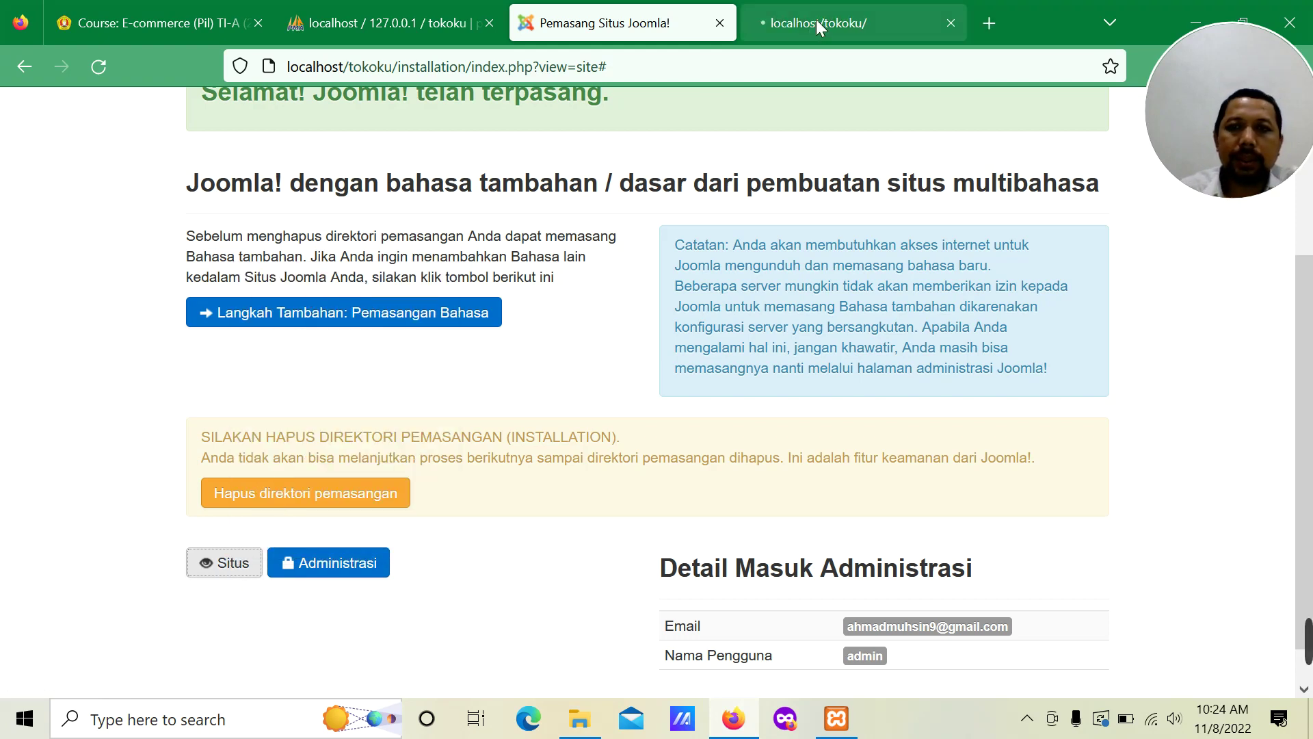
left_click(817, 22)
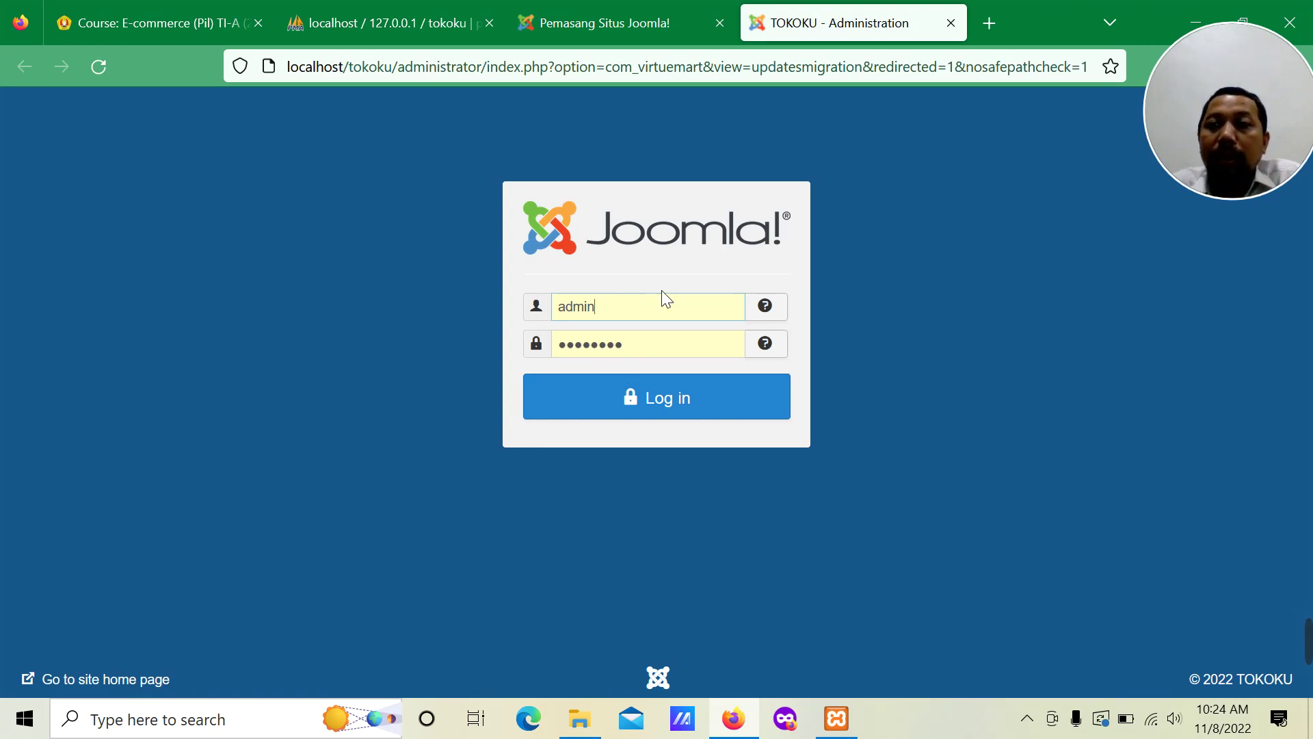
left_click(672, 403)
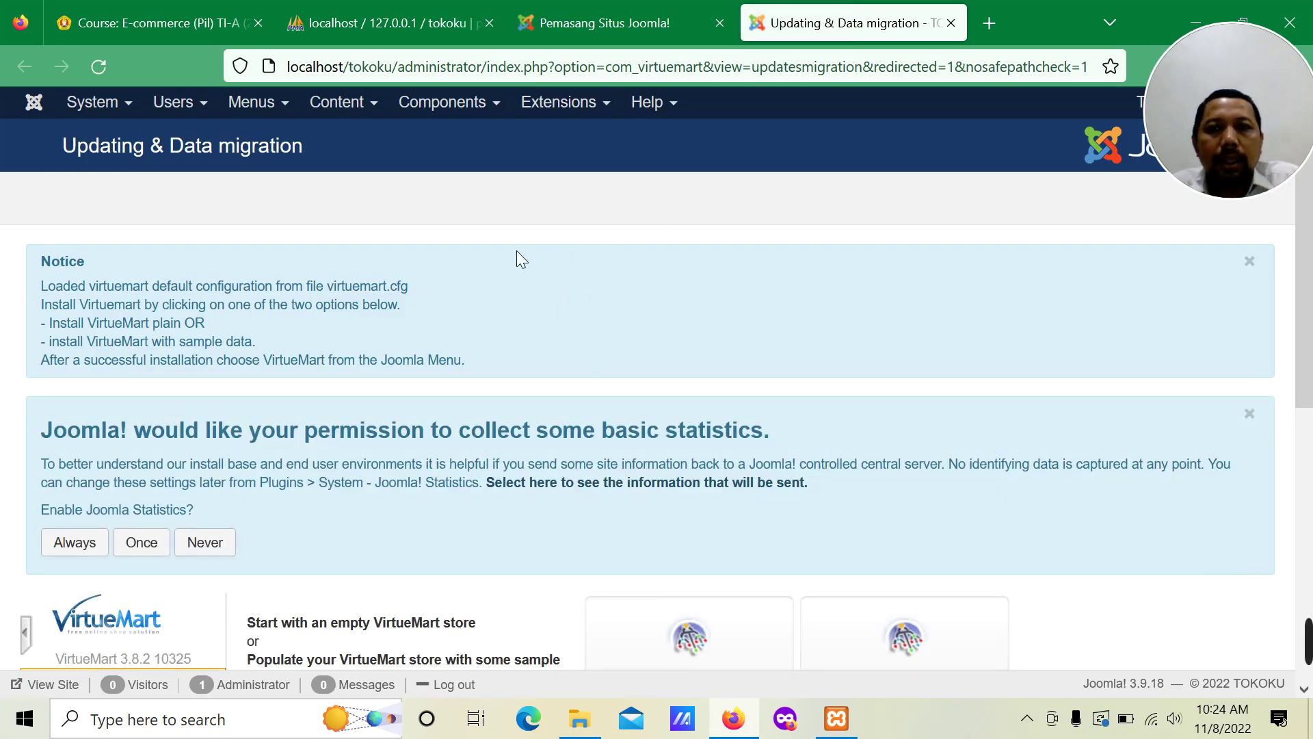
Step: Install VirtueMart with sample data and review the Installation SUCCESSFUL welcome page
scroll(516, 251, "down", 5)
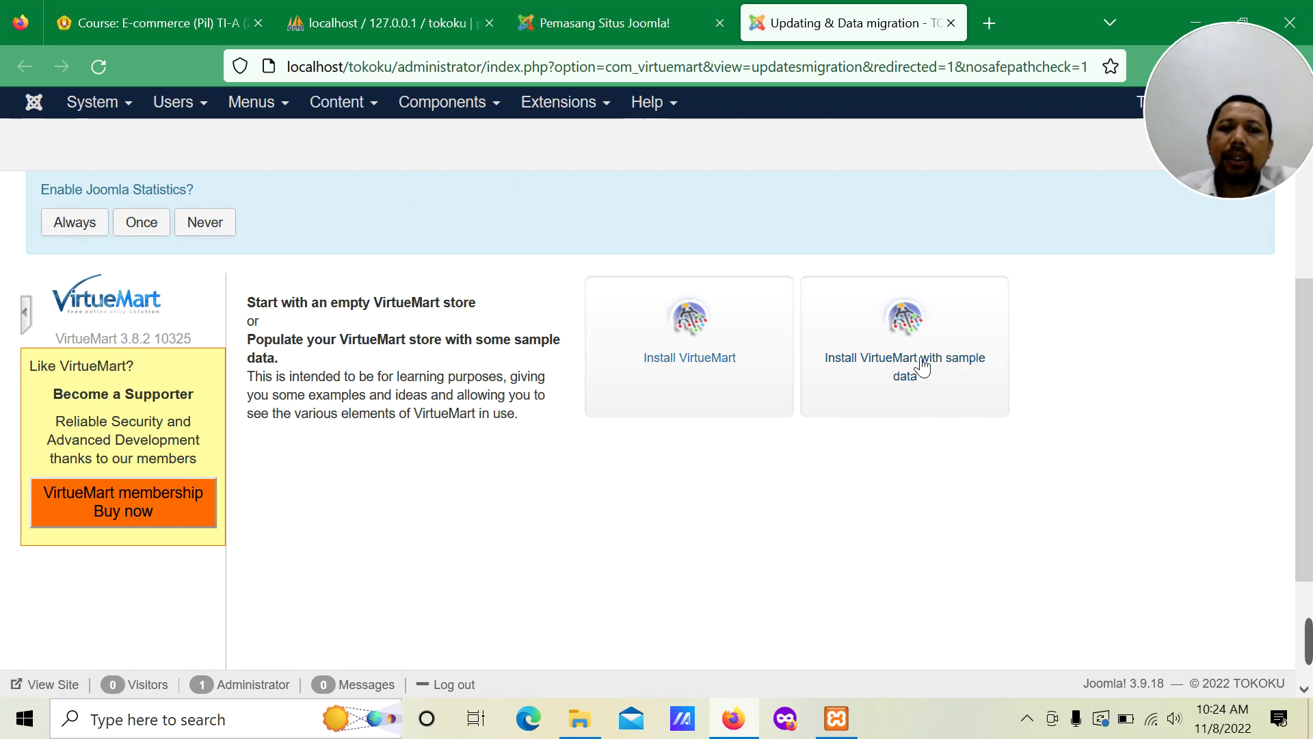
left_click(922, 368)
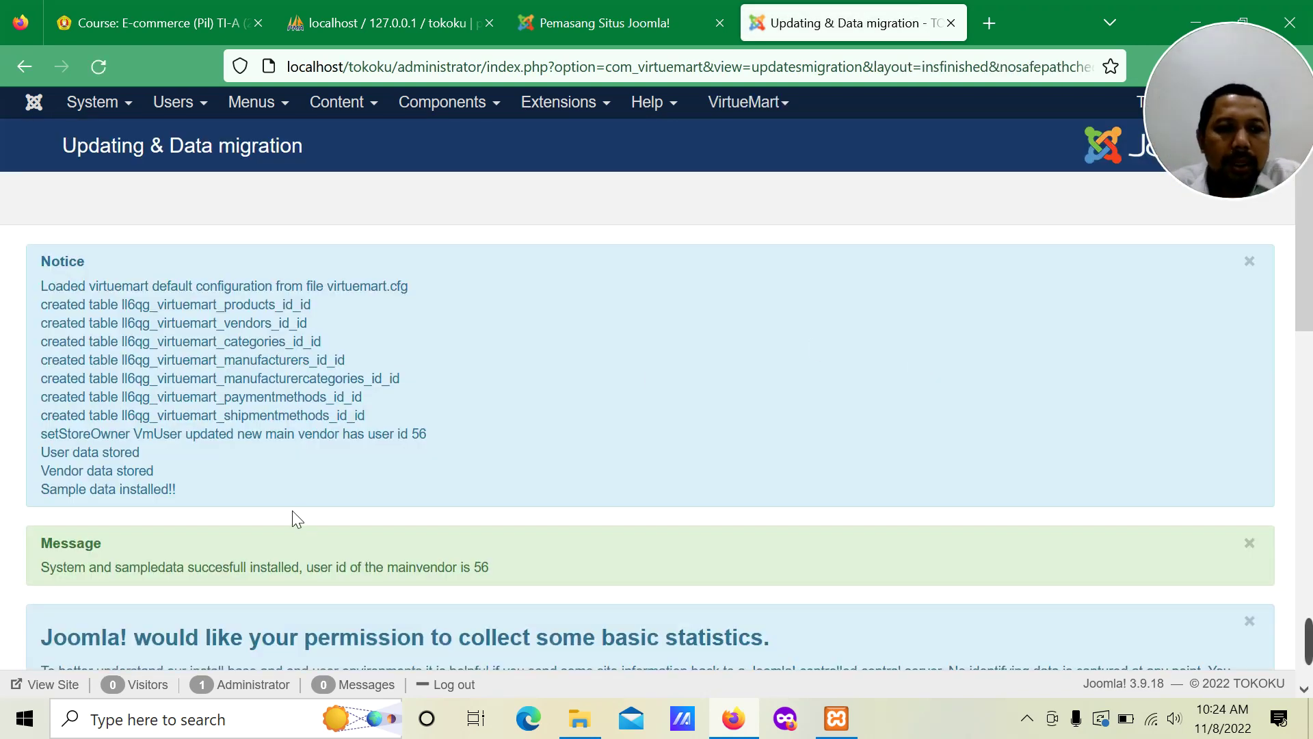
scroll(161, 302, "down", 8)
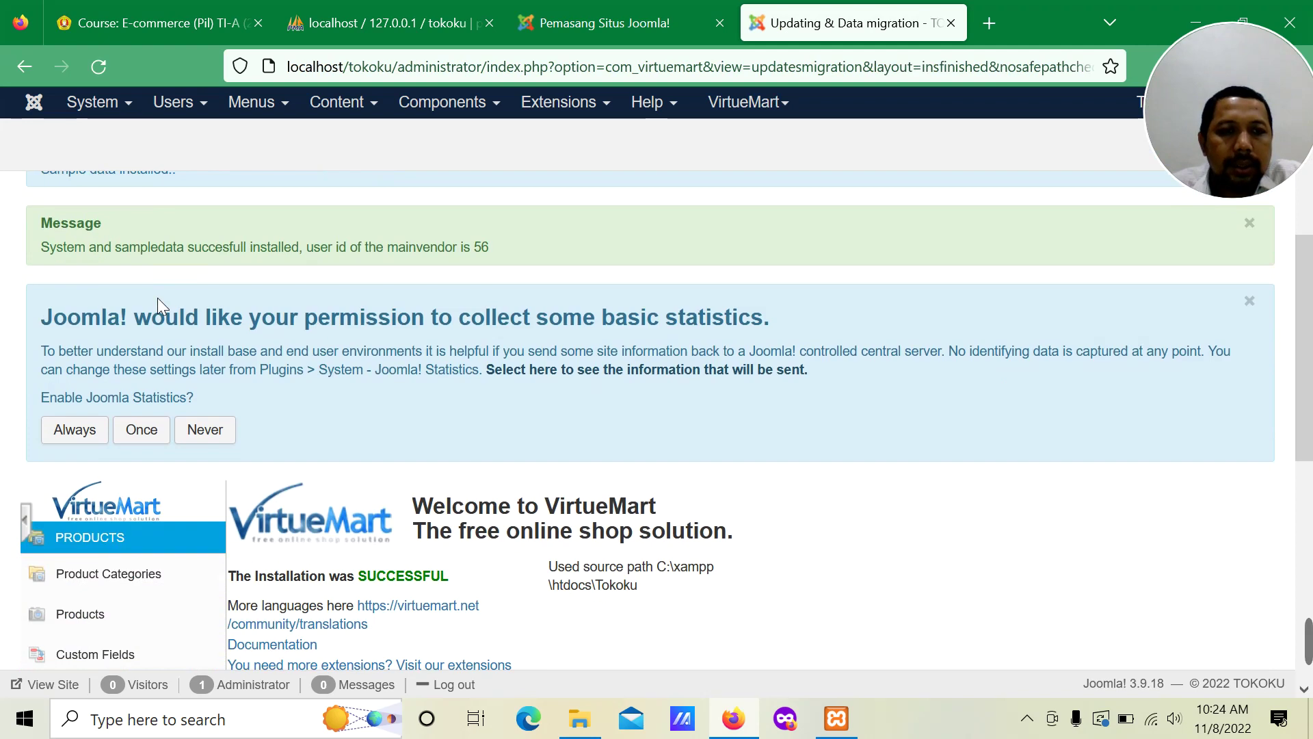
scroll(164, 305, "down", 3)
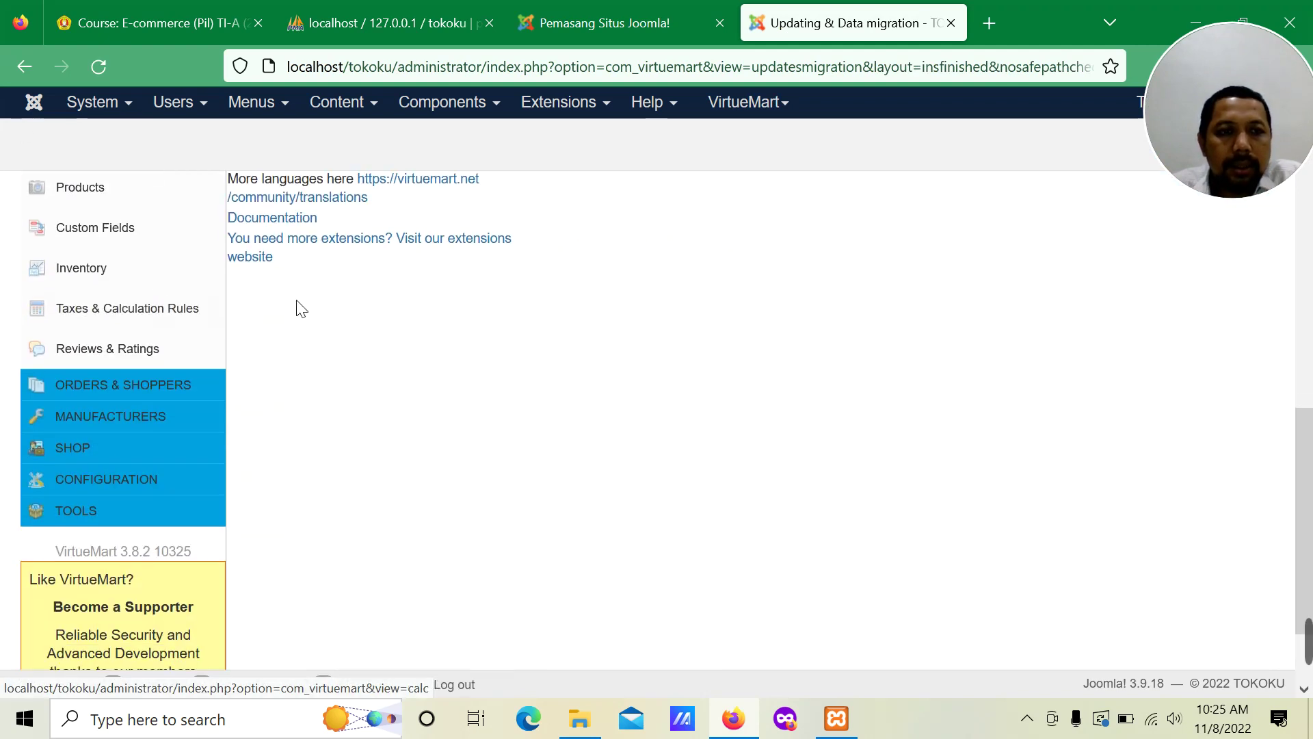
scroll(252, 392, "down", 2)
scroll(254, 395, "up", 5)
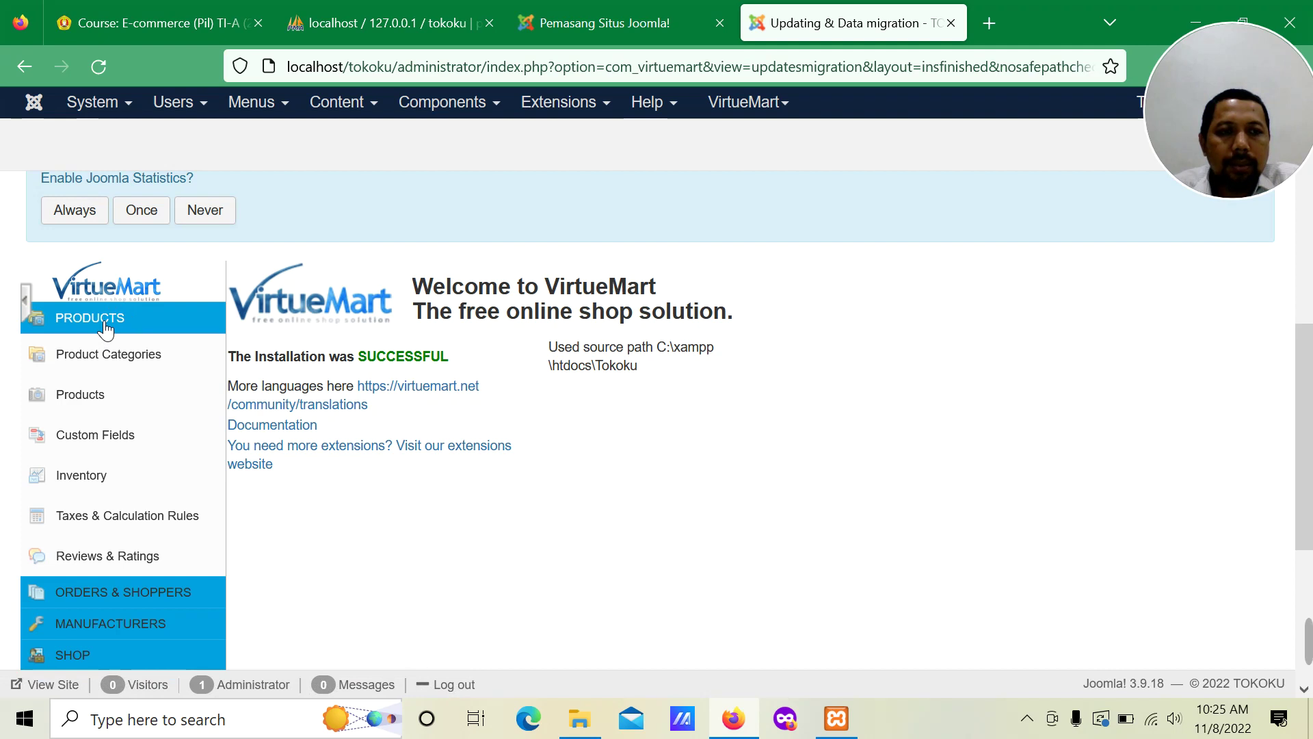
Step: Review the 8 sample categories, dismiss the Safe Path and statistics notices, then view the 91 products
left_click(109, 357)
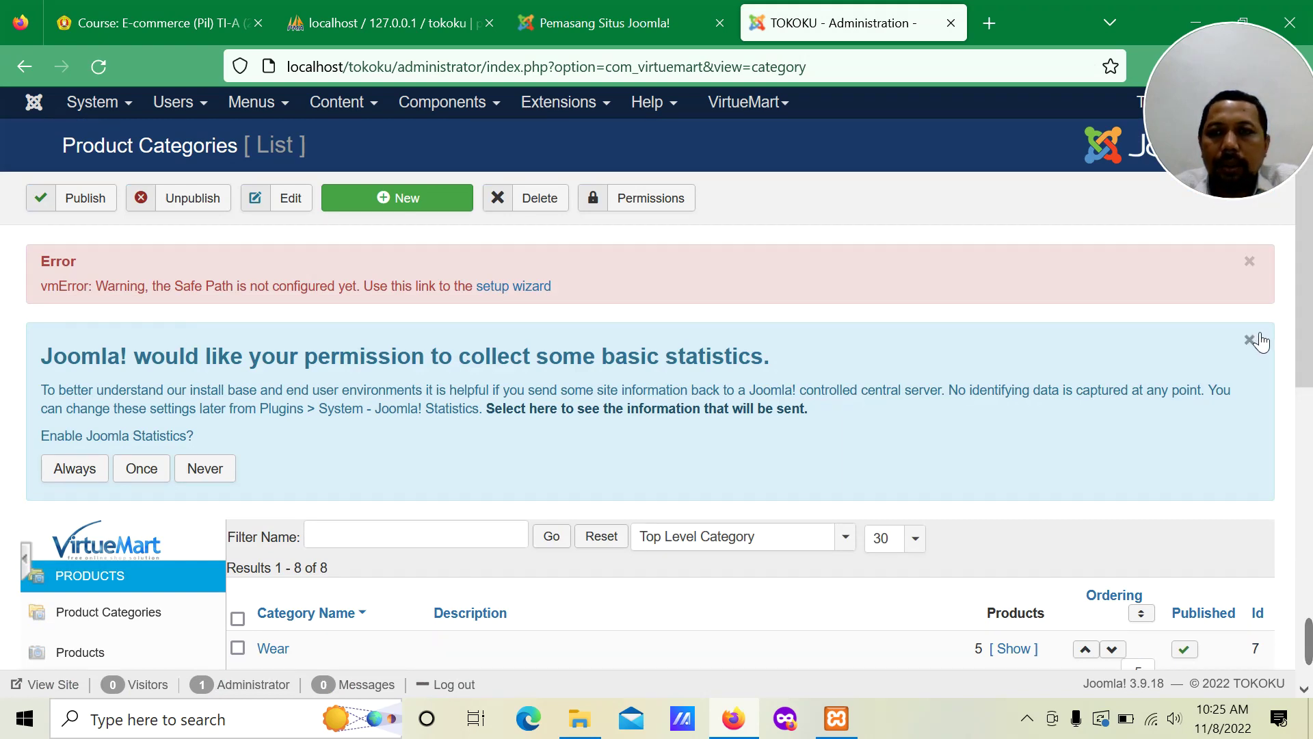
left_click(1249, 262)
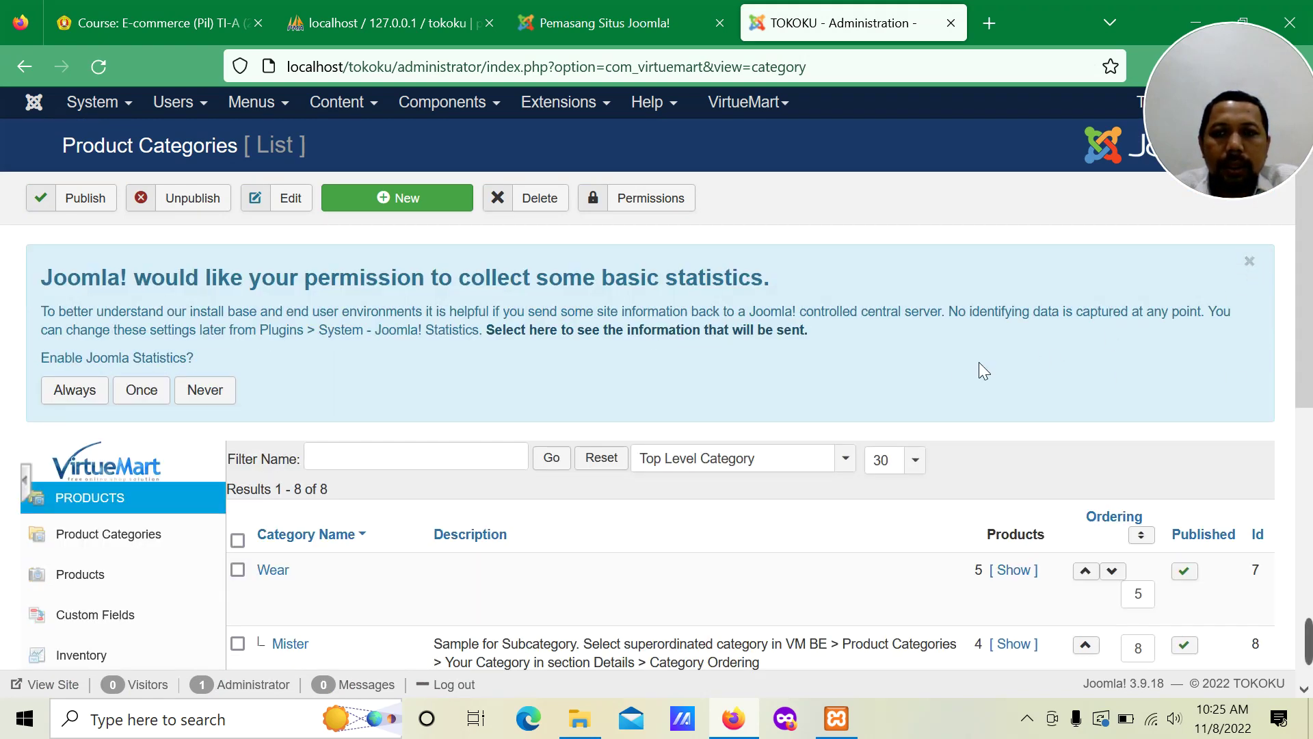
left_click(1250, 262)
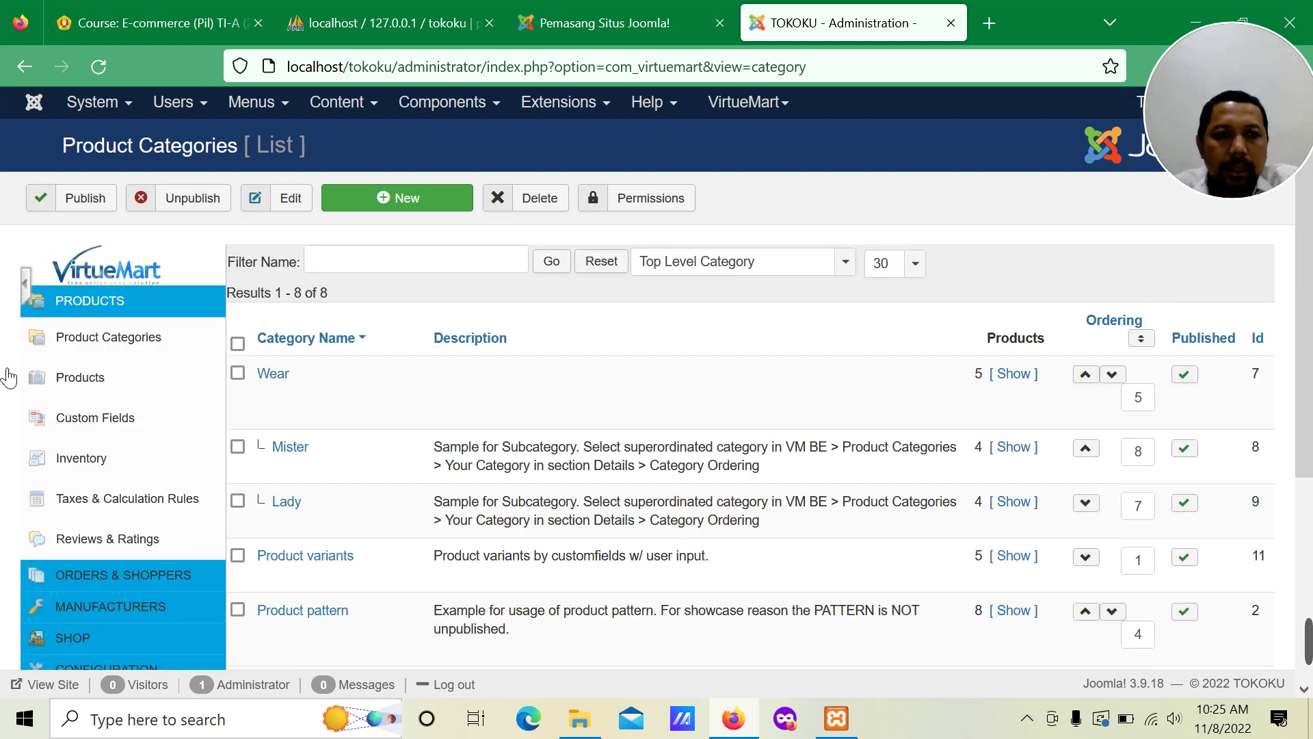
left_click(87, 381)
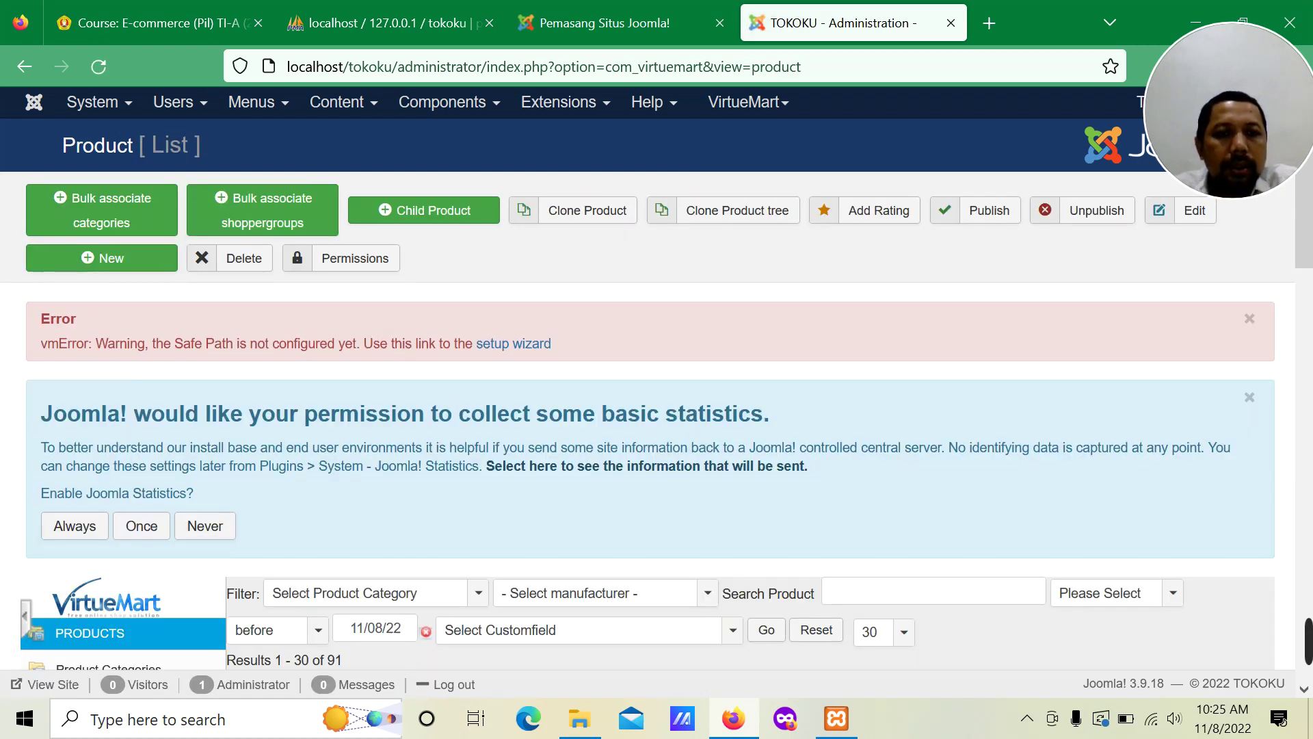
Step: Open the Inventory list with SKU, stock, cost price, stock value and weight per product
scroll(582, 367, "down", 5)
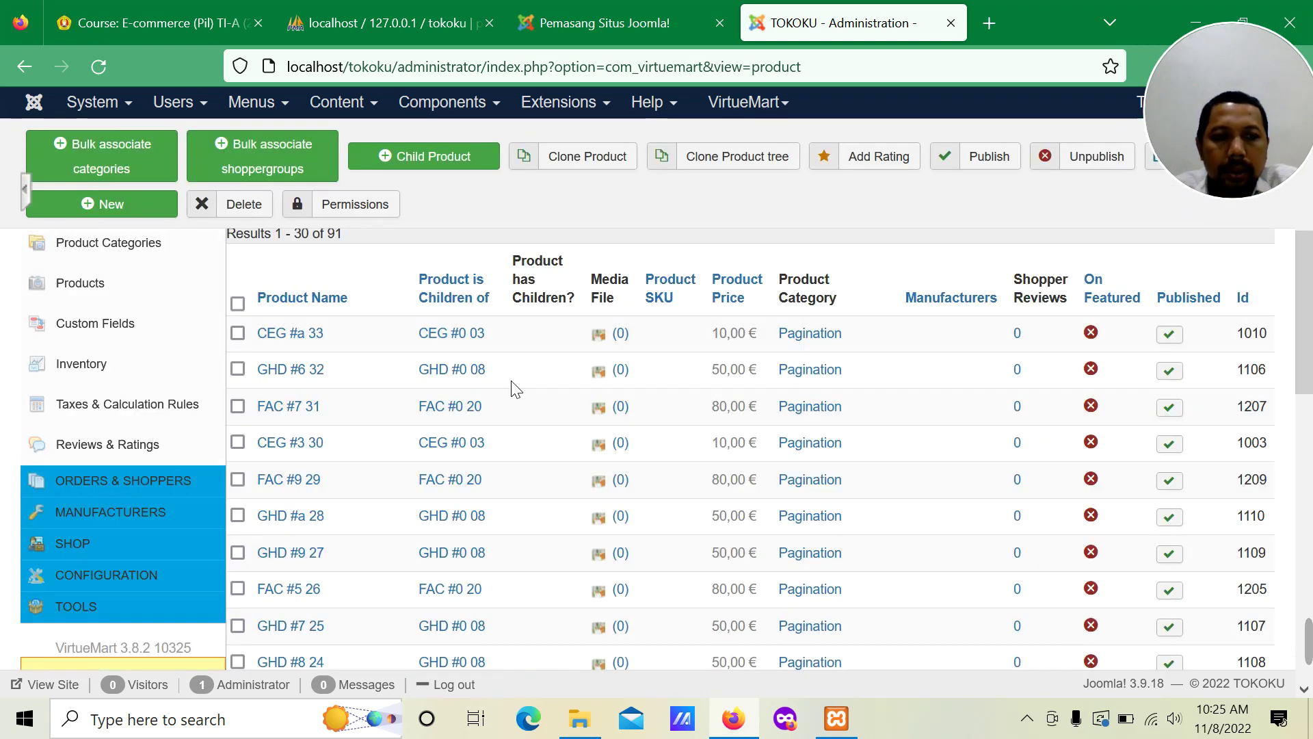
left_click(96, 369)
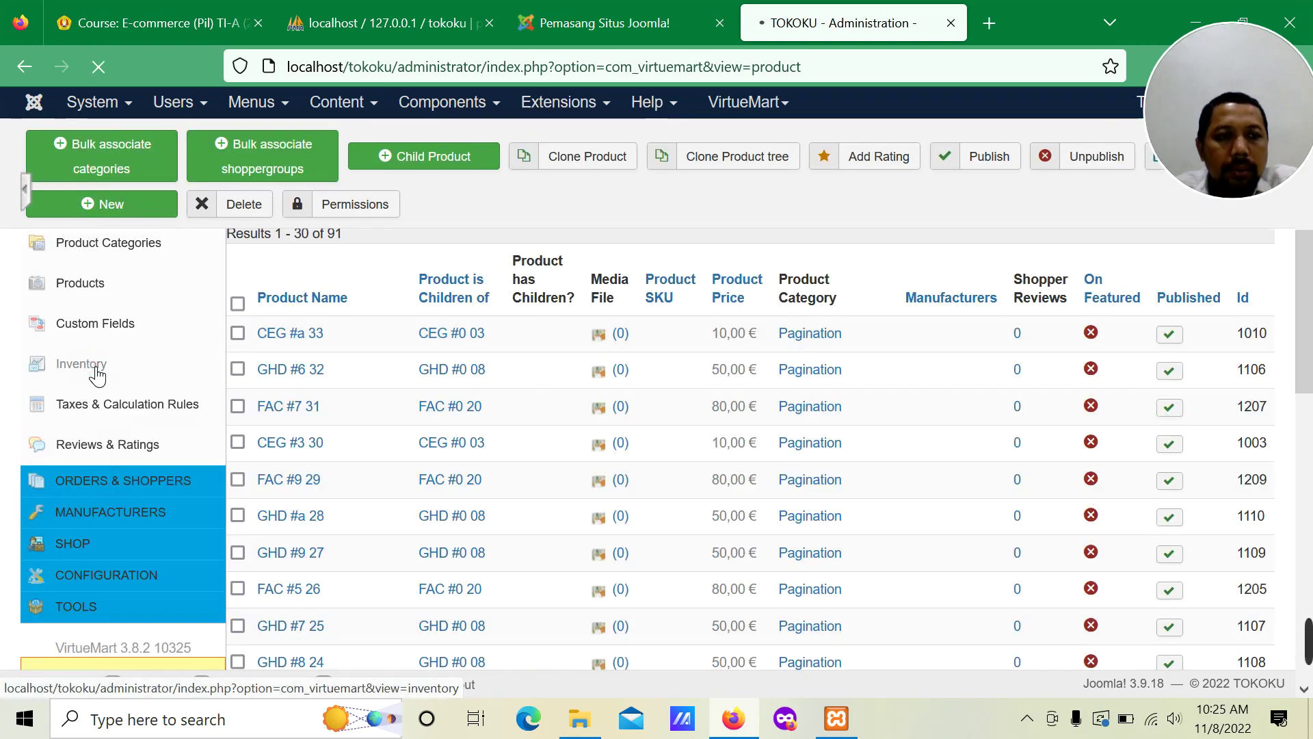
scroll(97, 369, "down", 3)
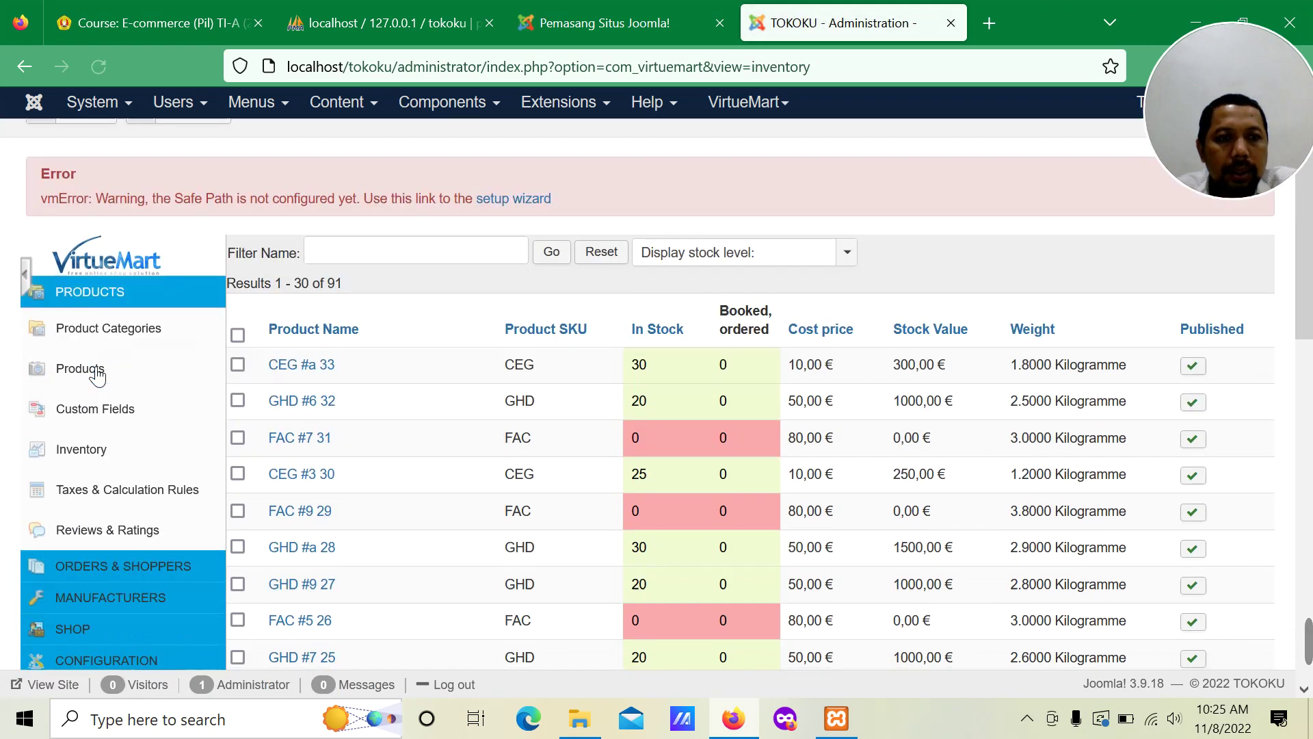
scroll(104, 469, "up", 3)
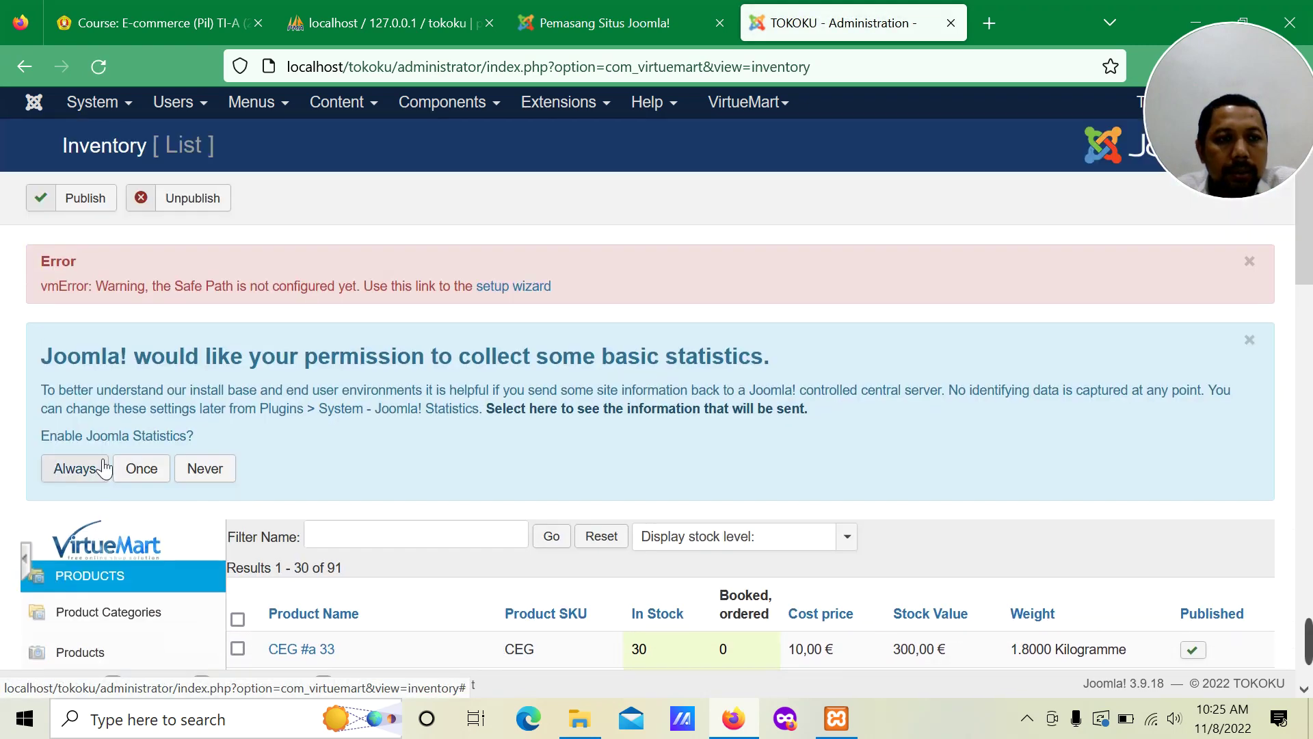
scroll(104, 469, "down", 5)
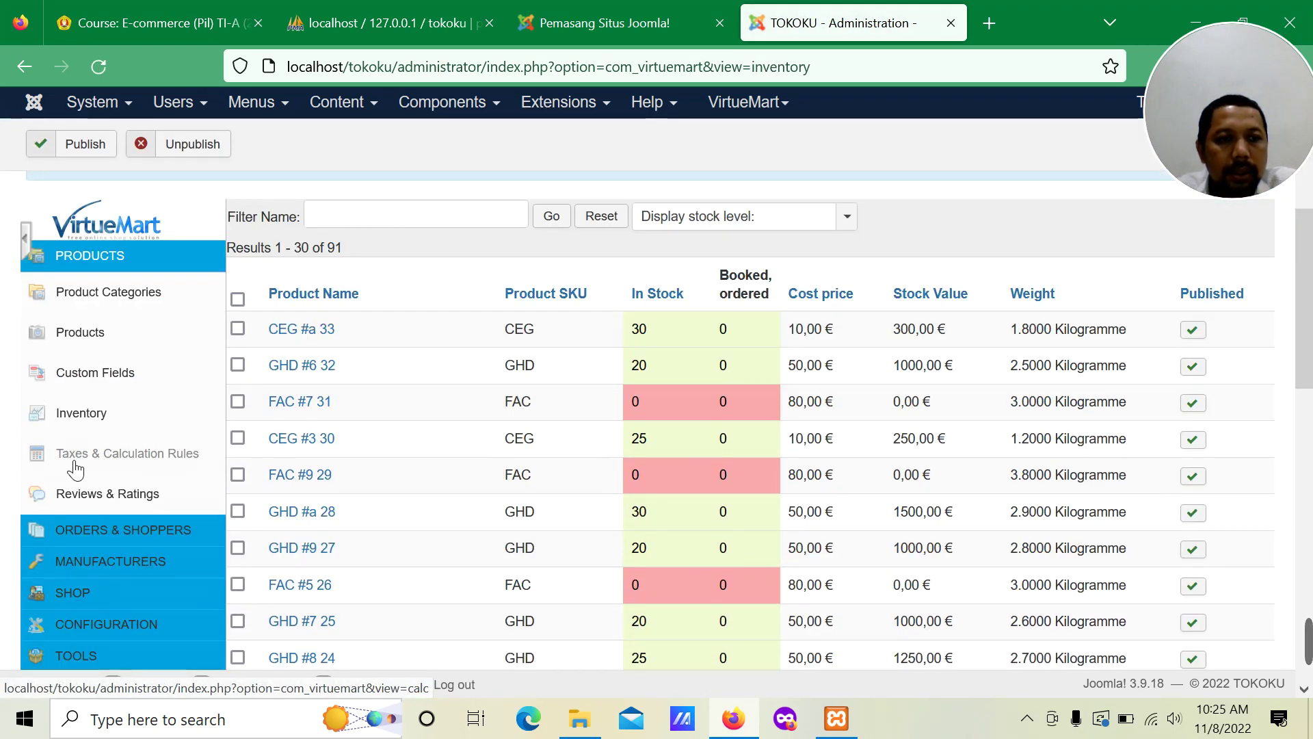
Step: Expand the Orders & Shoppers and Configuration sidebar sections to browse their pages
left_click(104, 531)
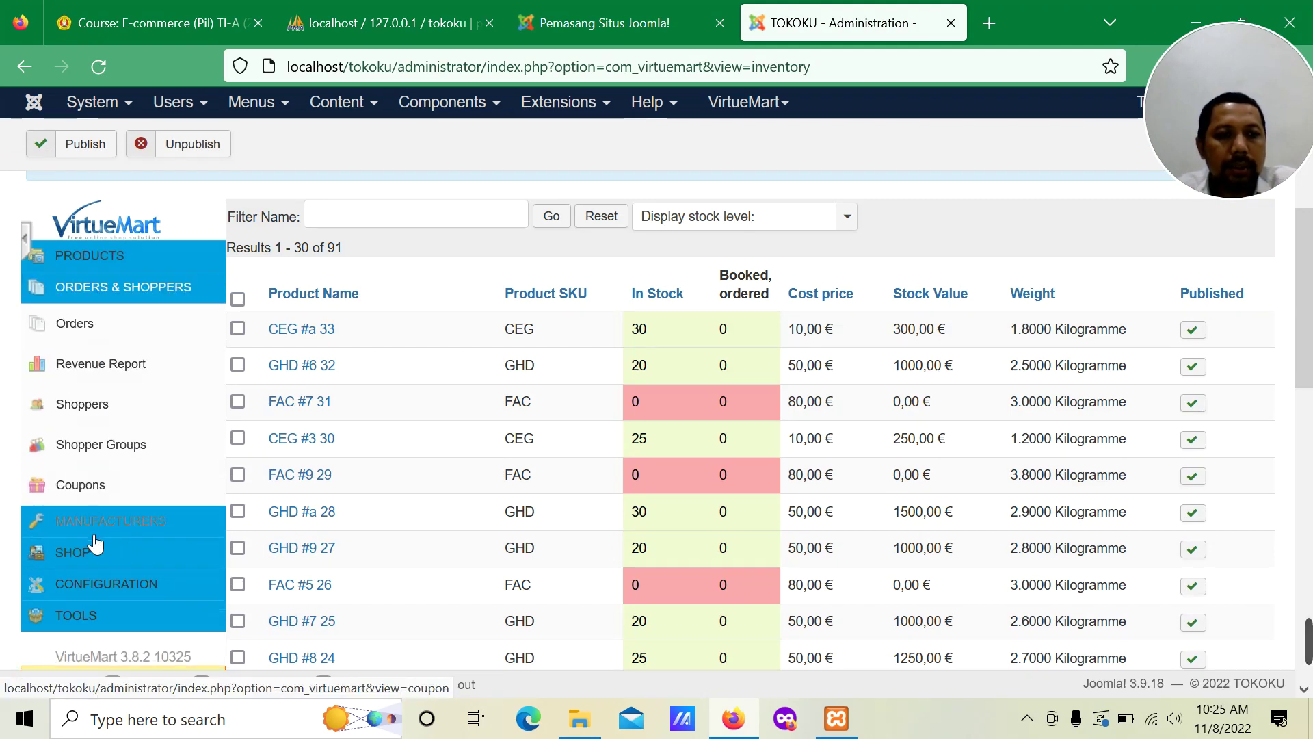
left_click(101, 585)
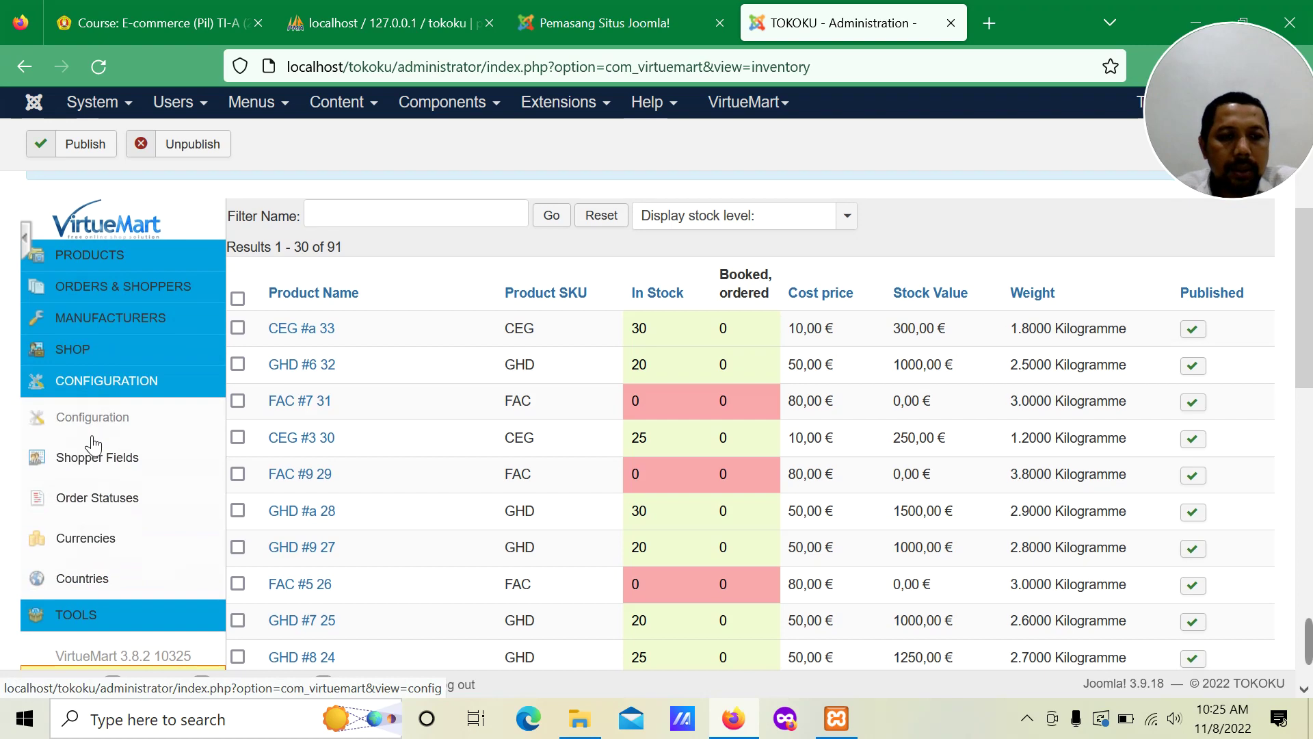
scroll(93, 407, "down", 4)
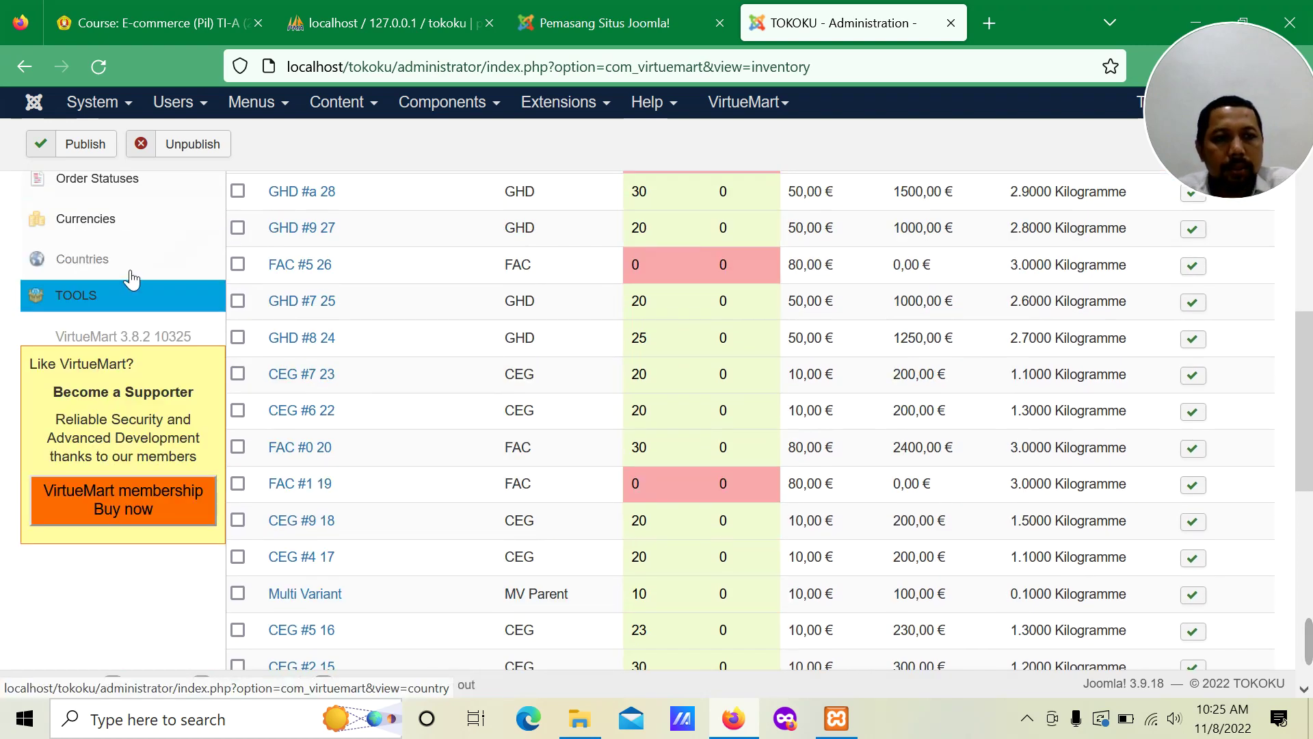
scroll(132, 279, "up", 2)
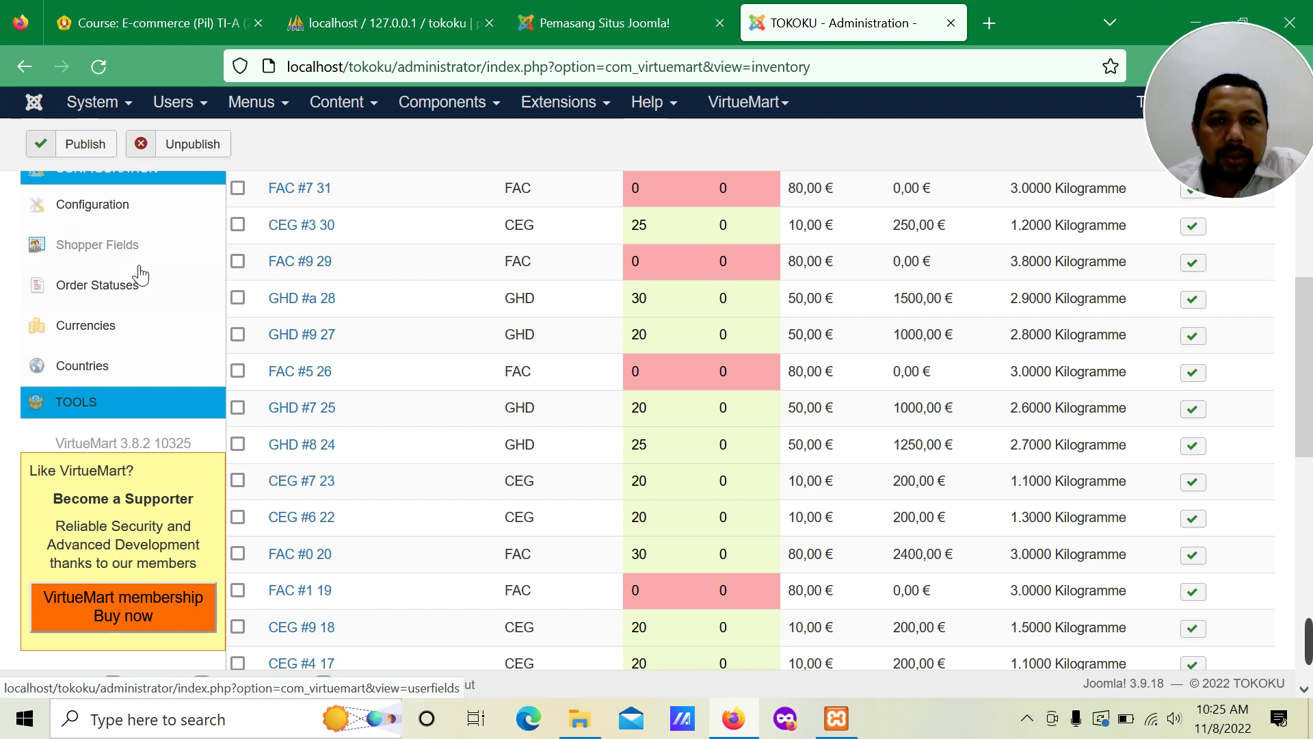
scroll(182, 305, "down", 4)
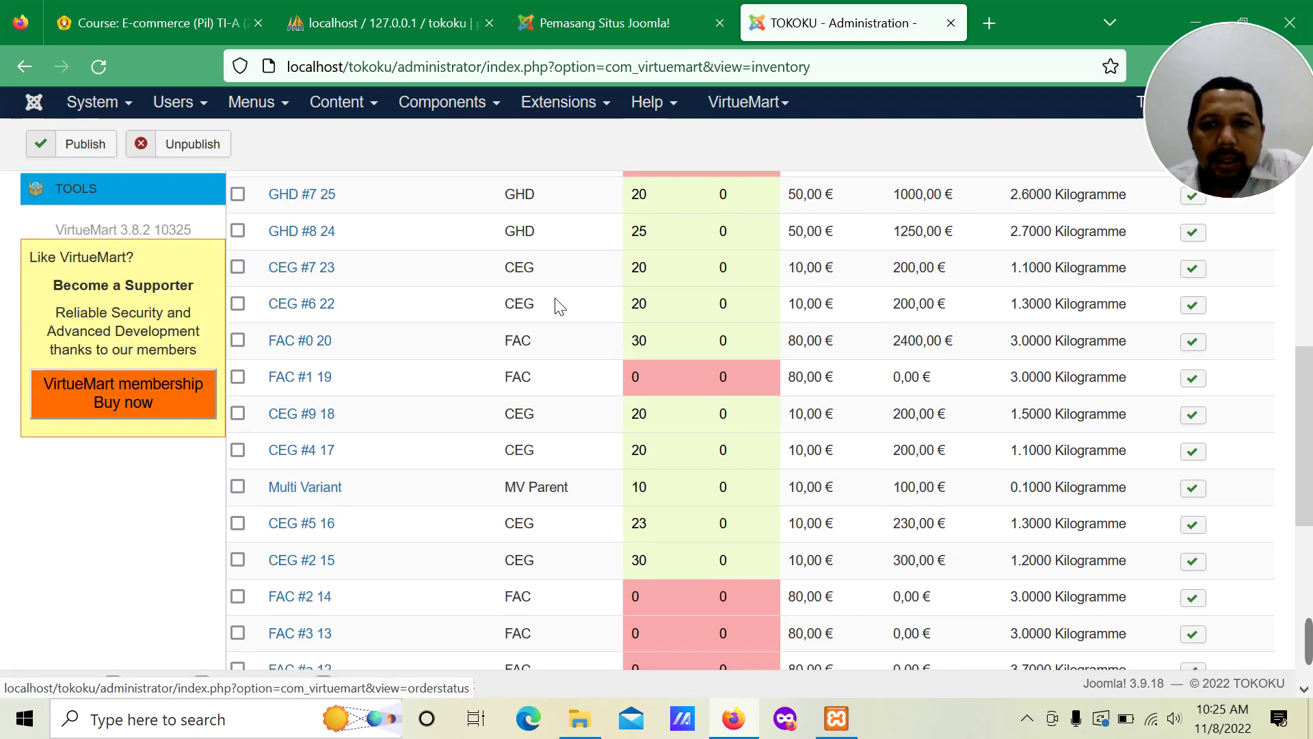
scroll(946, 409, "up", 12)
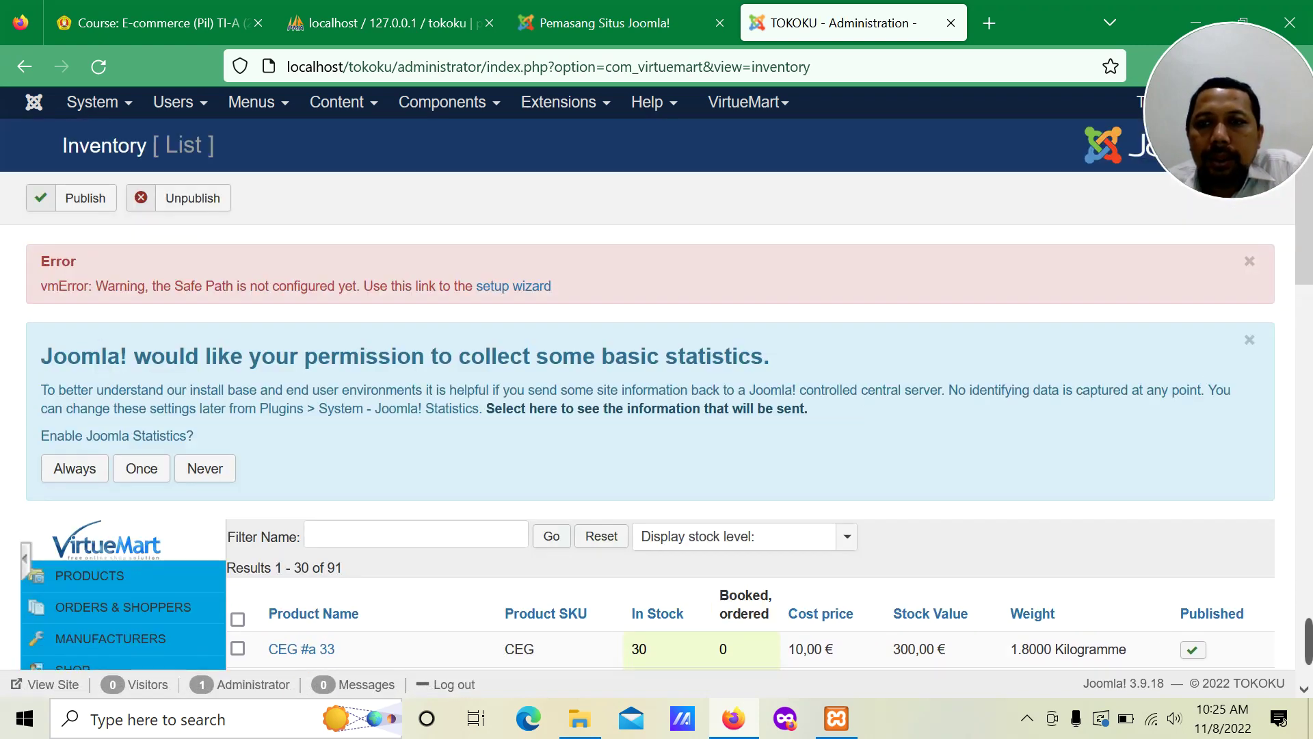
Step: Publish the inventory products and close the Safe Path error, publish message and statistics request
left_click(1250, 261)
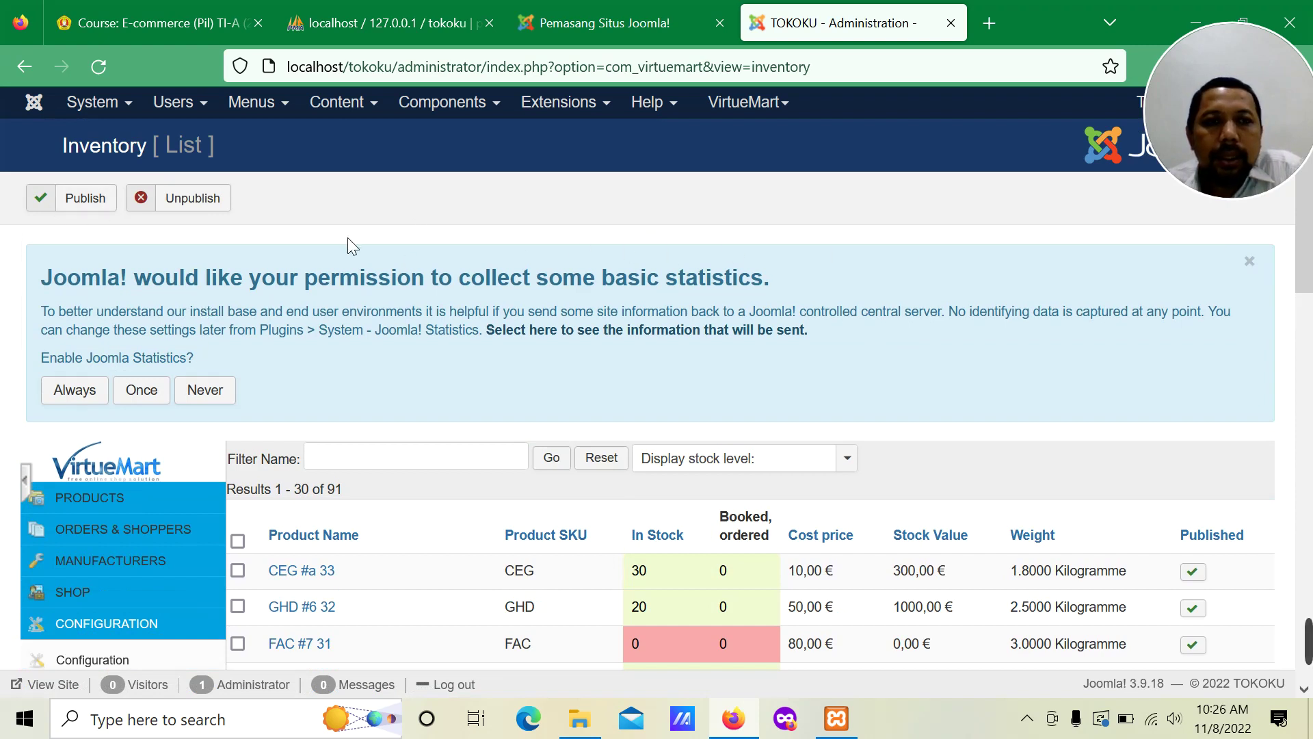
left_click(102, 199)
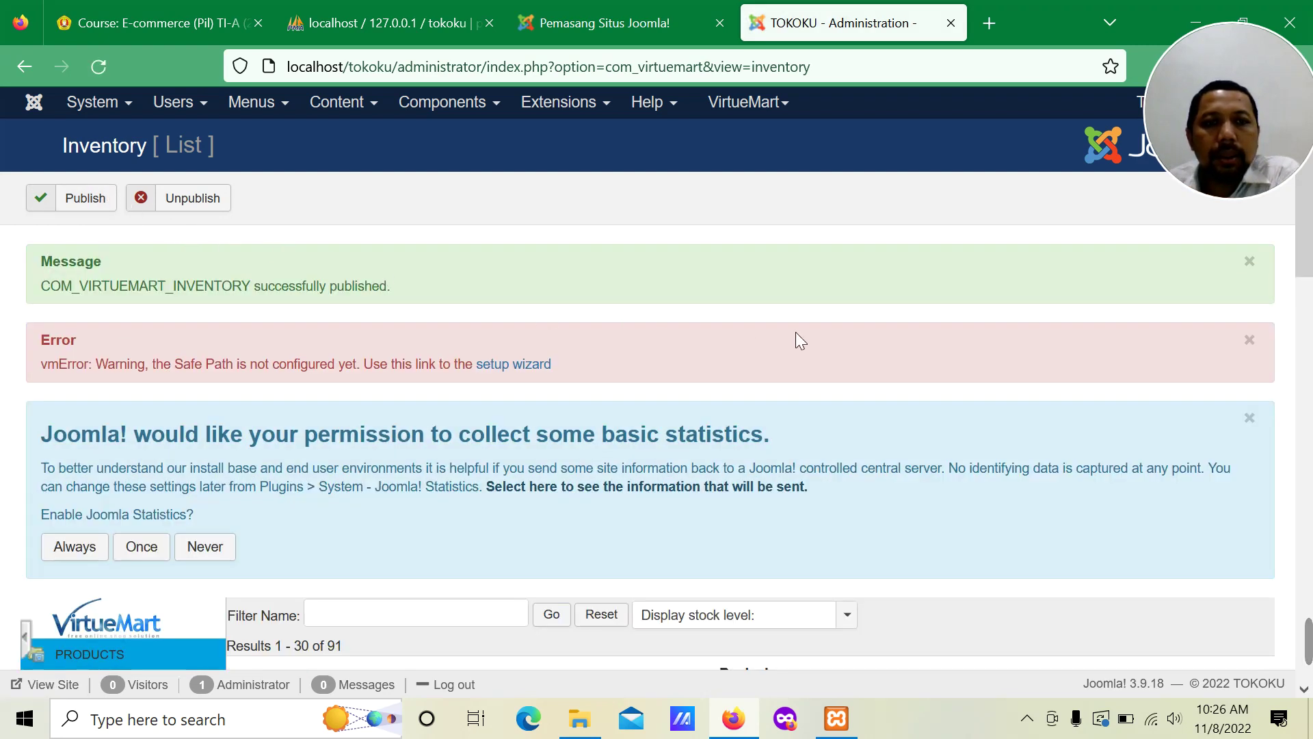
left_click(1250, 340)
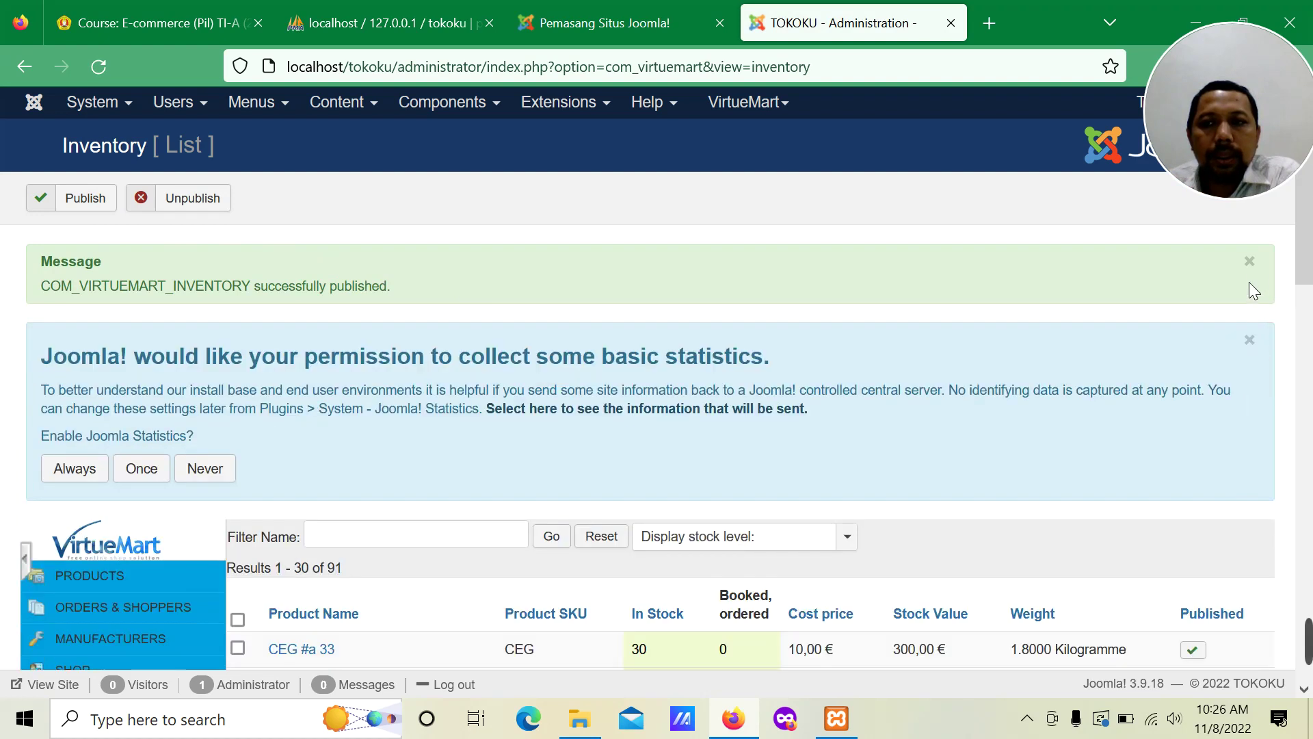
left_click(1249, 262)
left_click(1257, 265)
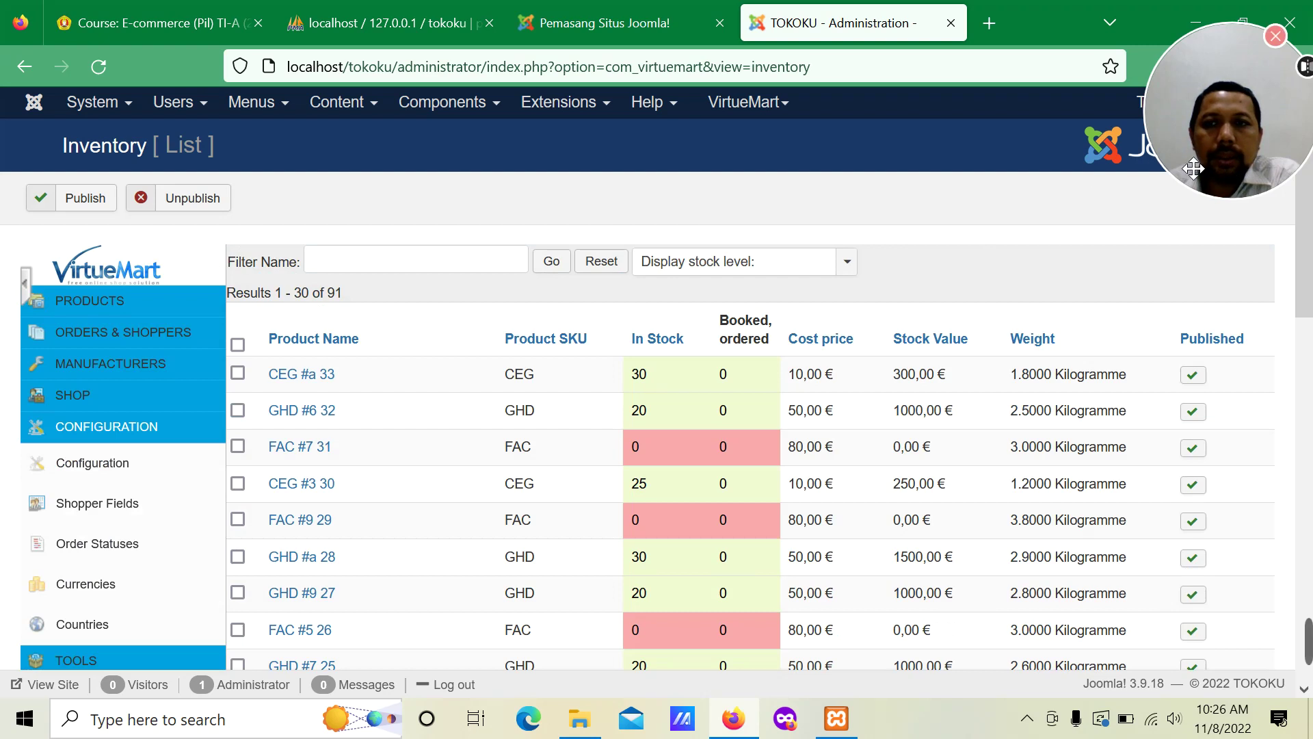
left_click_drag(1197, 128, 1202, 264)
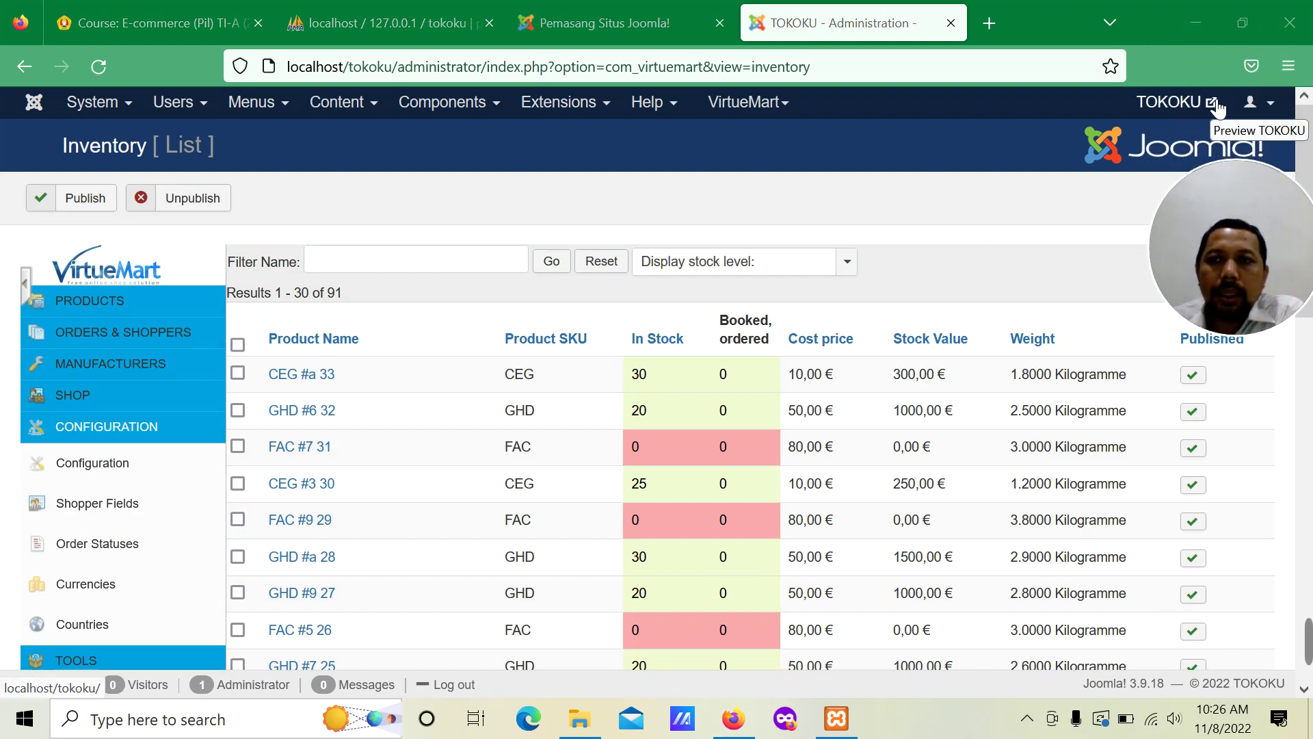
Step: Preview the TOKOKU storefront in a new tab from the admin inventory page
left_click(650, 21)
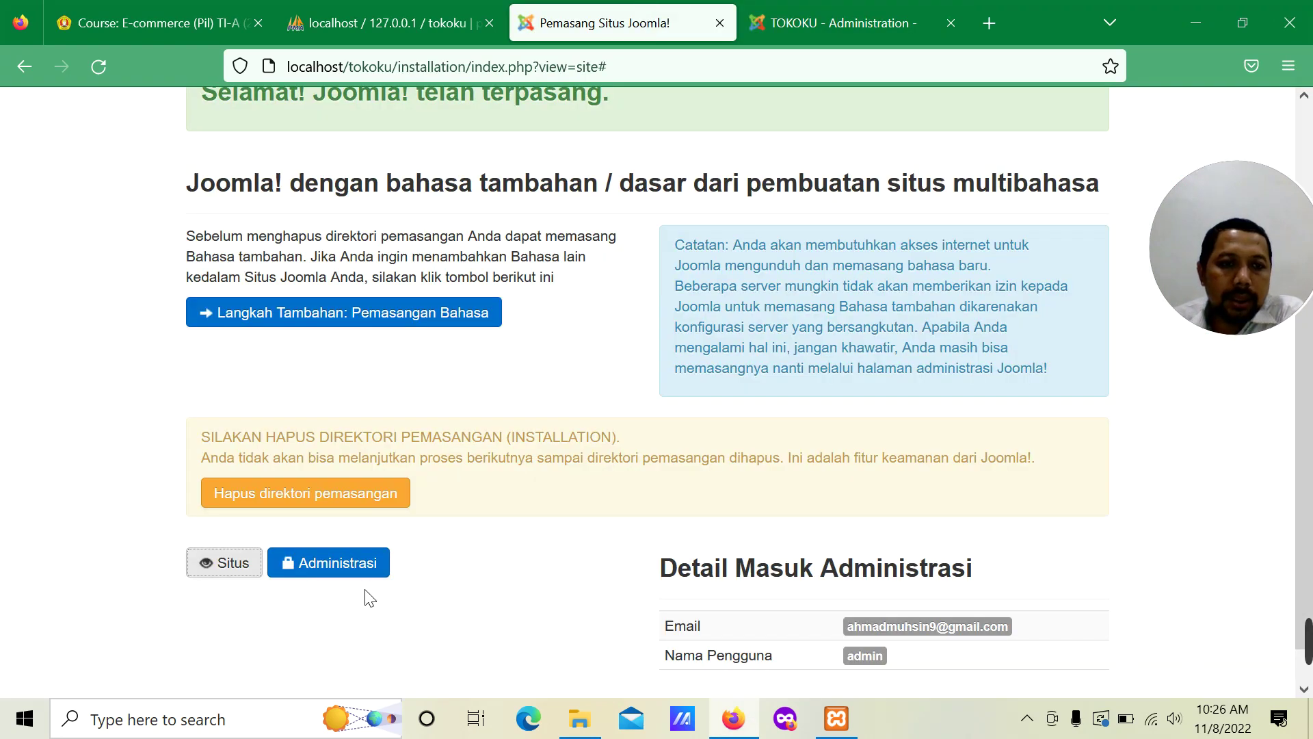
left_click(895, 32)
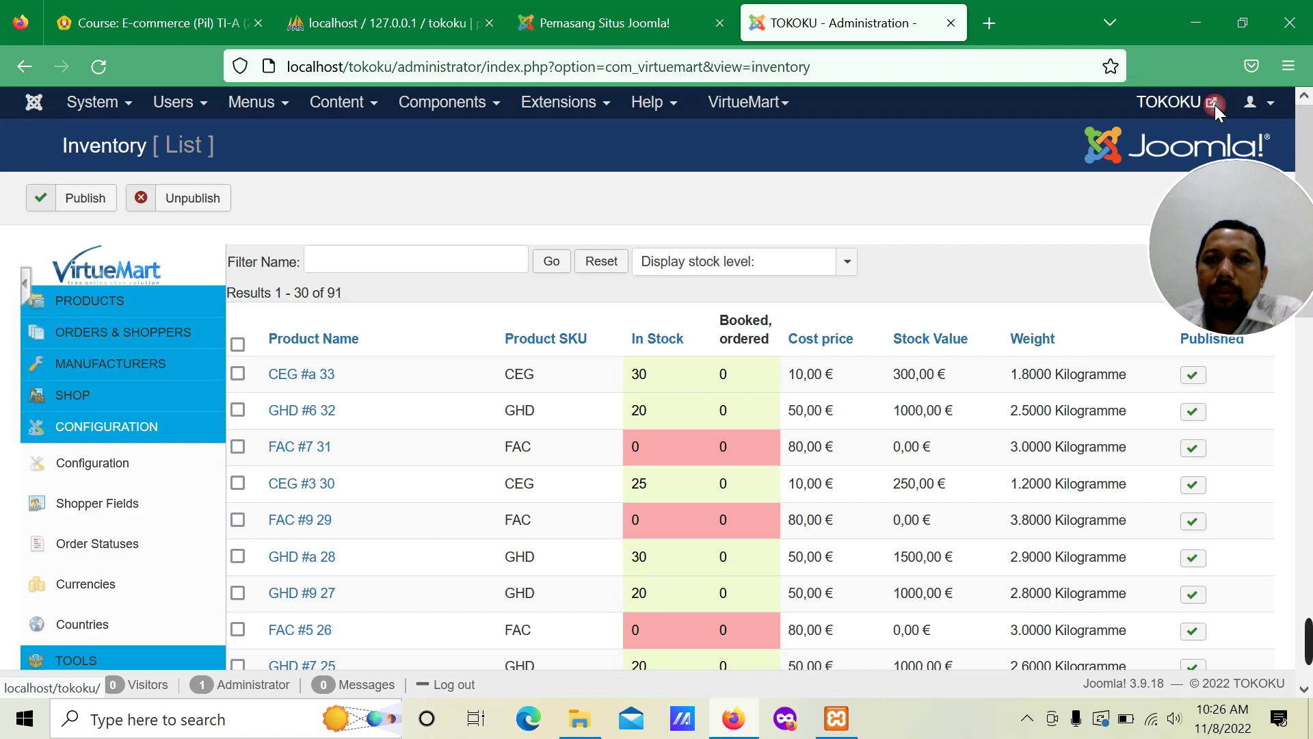
left_click(1215, 105)
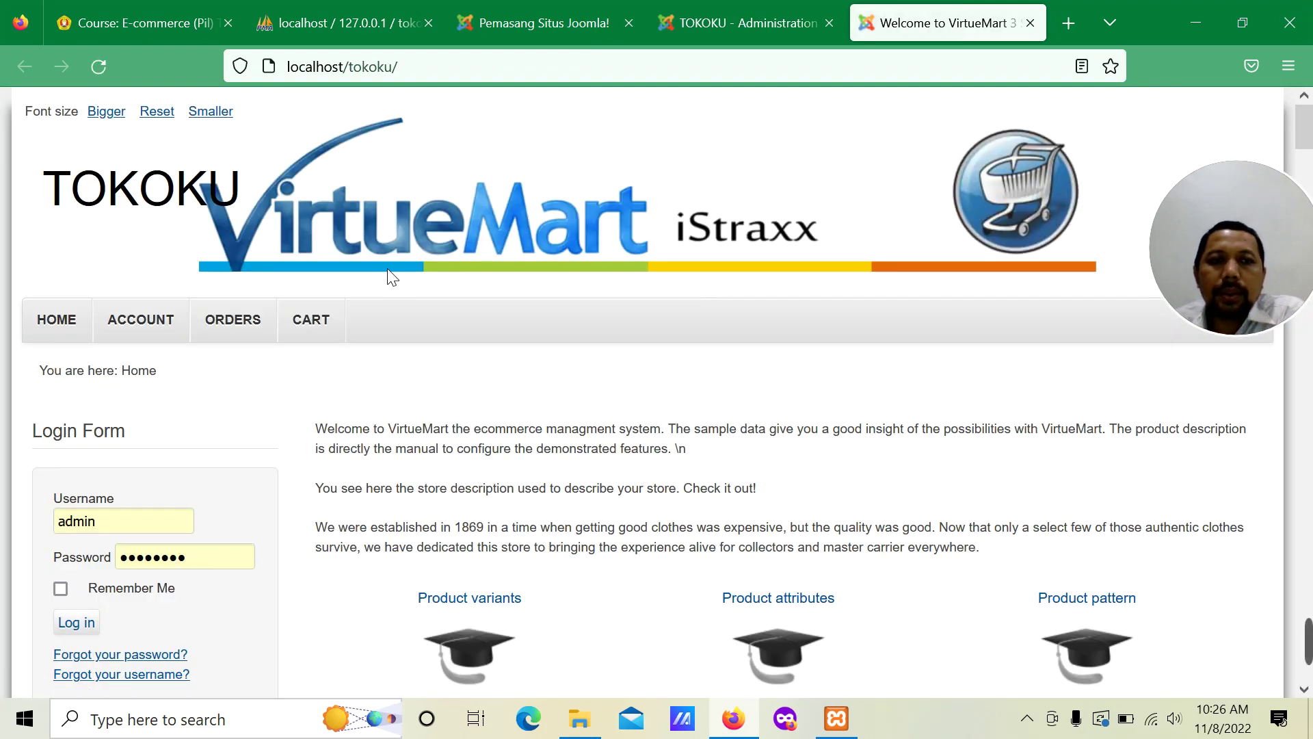
Step: Browse the storefront's featured, latest and listed sample products with their prices and tax
scroll(491, 272, "down", 4)
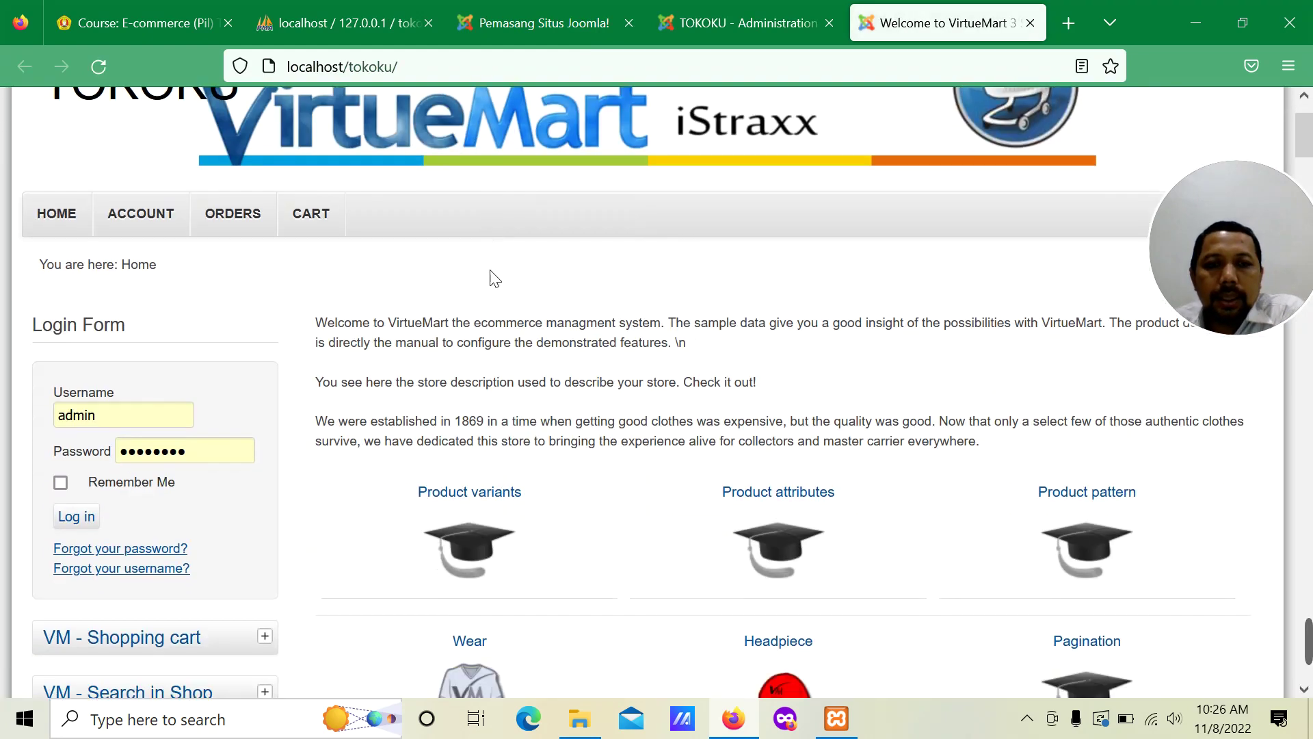
scroll(498, 275, "down", 5)
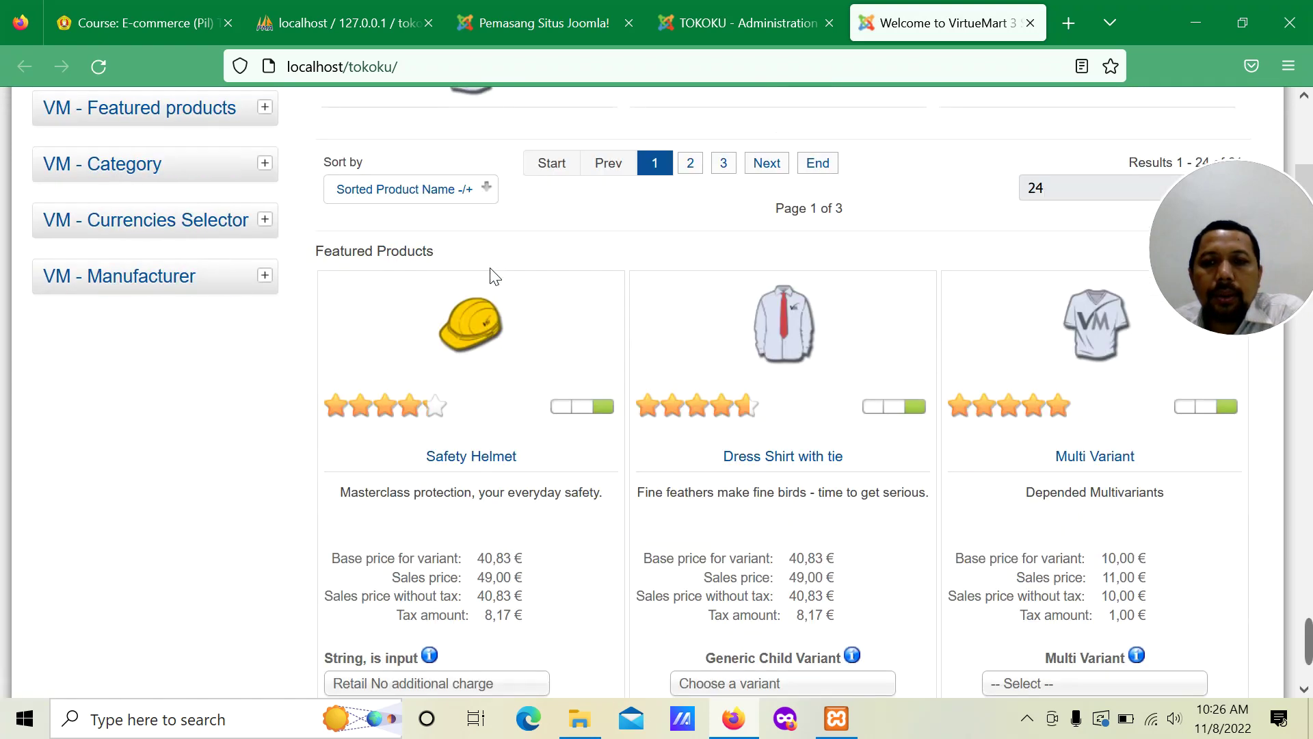
scroll(491, 273, "down", 9)
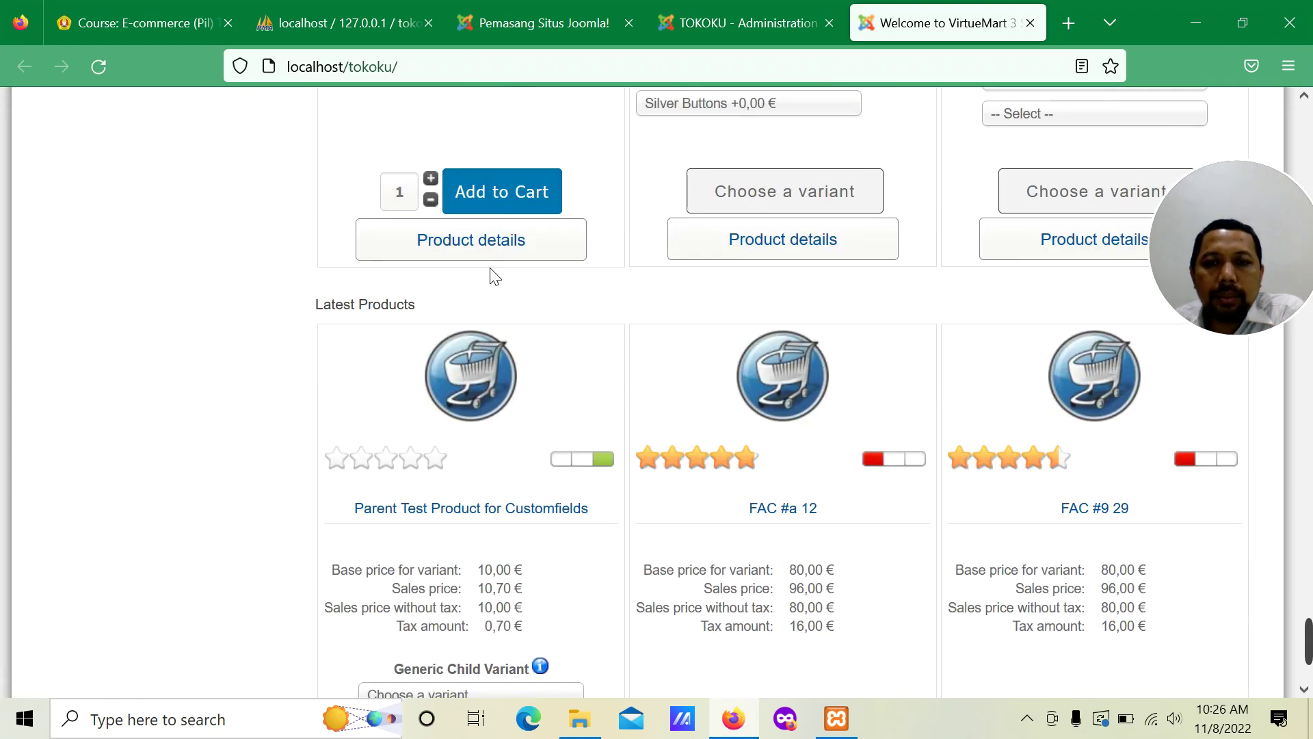
scroll(498, 276, "down", 9)
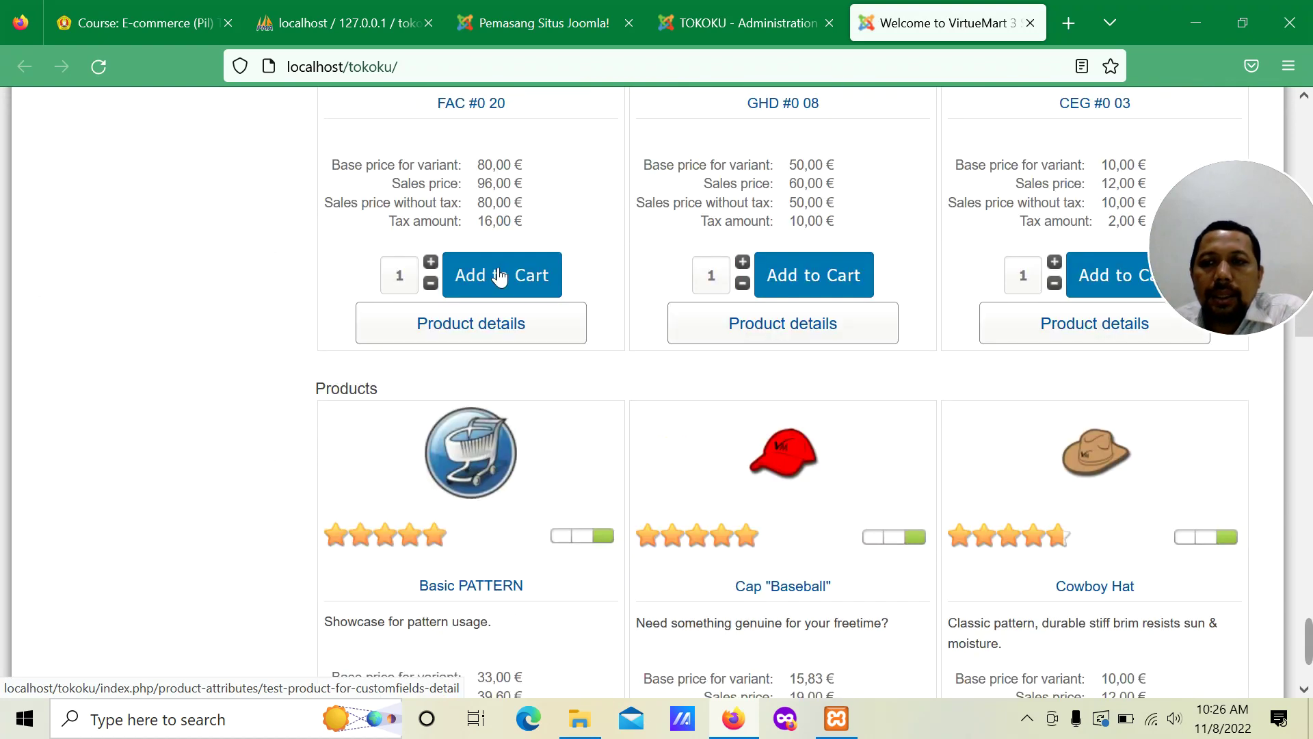
scroll(495, 274, "down", 8)
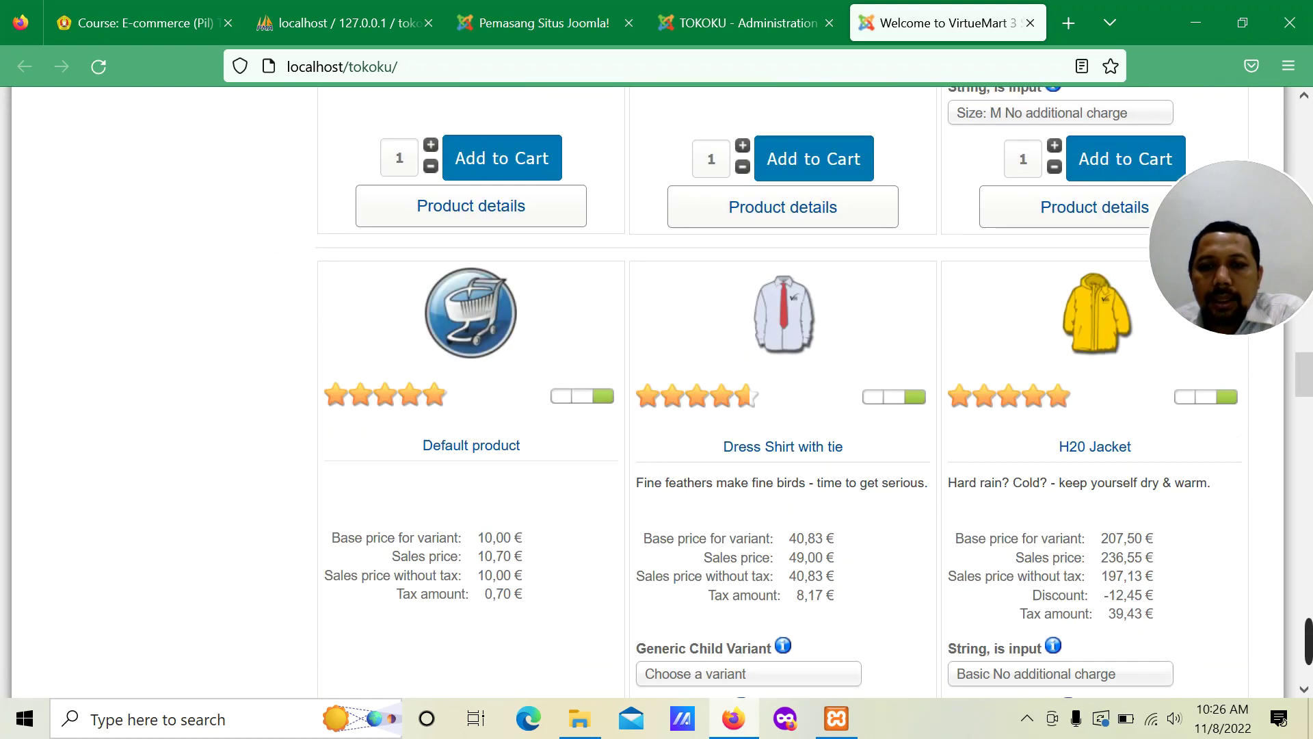
scroll(496, 274, "down", 8)
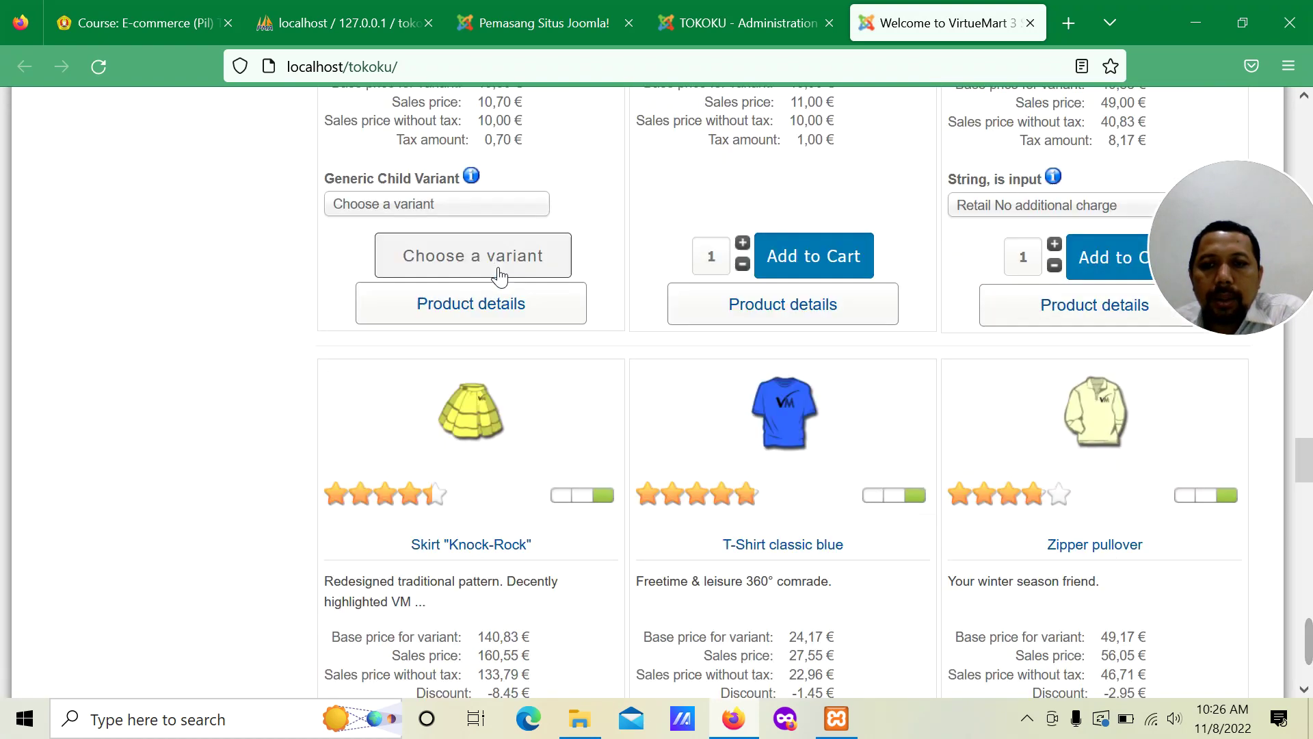
scroll(455, 264, "up", 15)
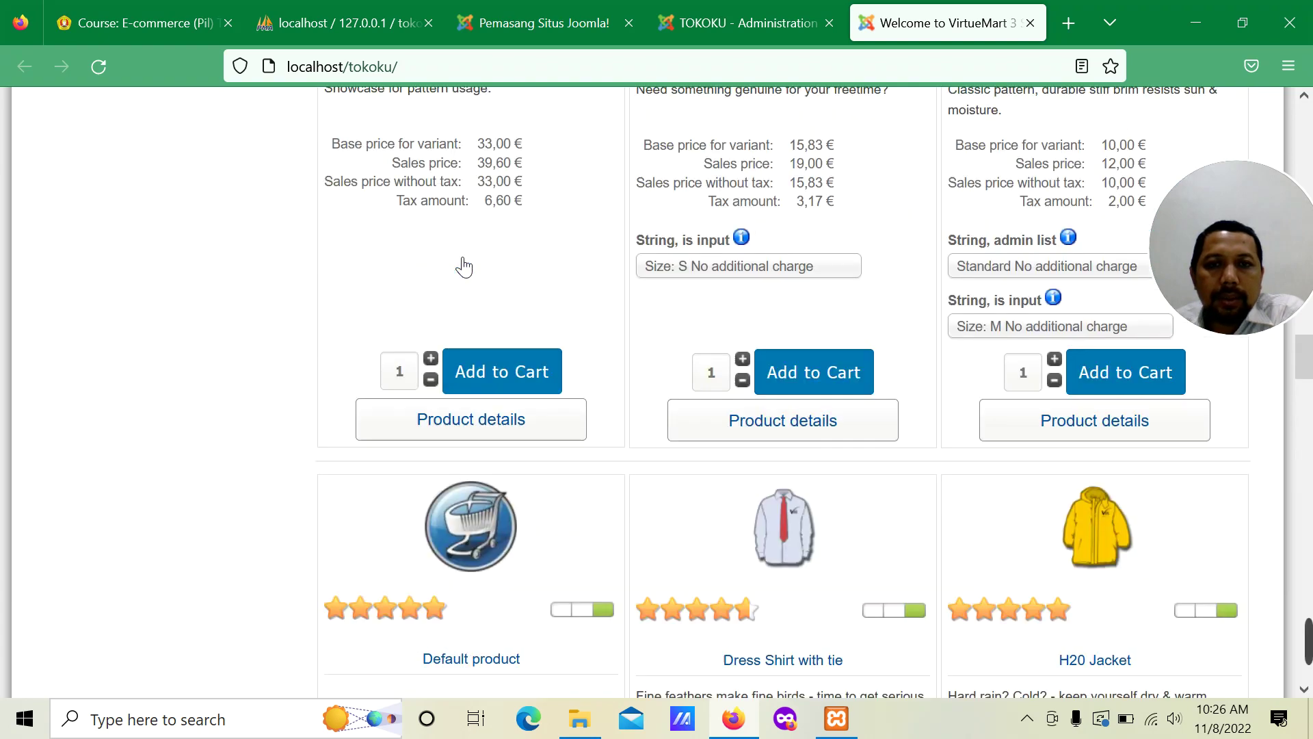
mouse_move(1232, 263)
mouse_move(1307, 641)
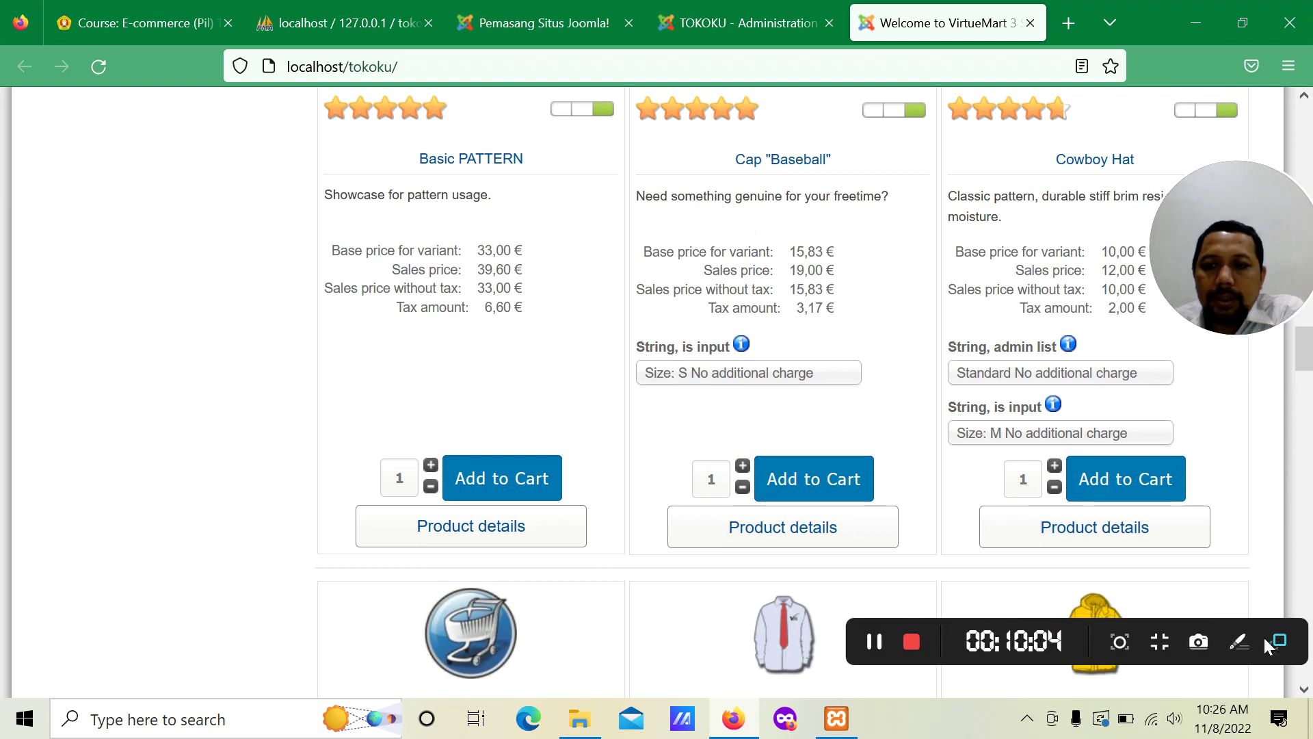
left_click(876, 640)
scroll(622, 400, "up", 15)
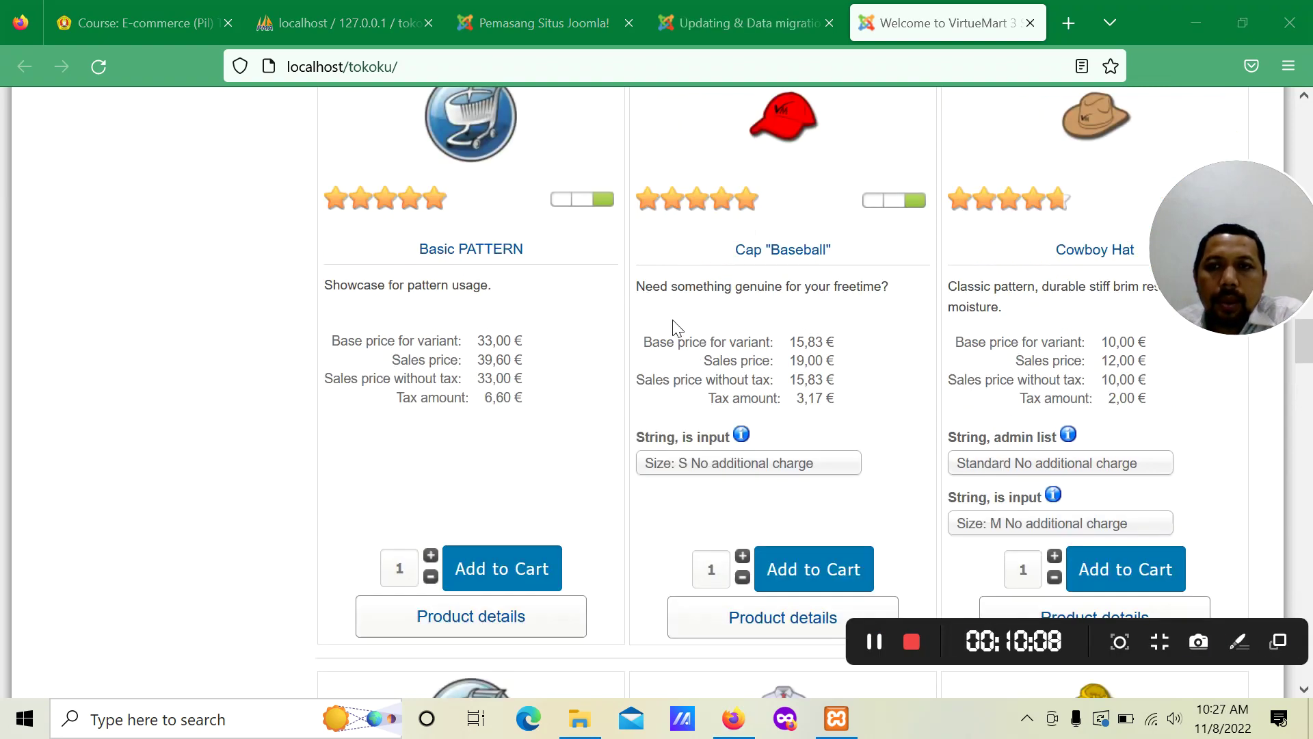
Step: Return to the VirtueMart admin tab and open the product categories list
scroll(777, 181, "up", 2)
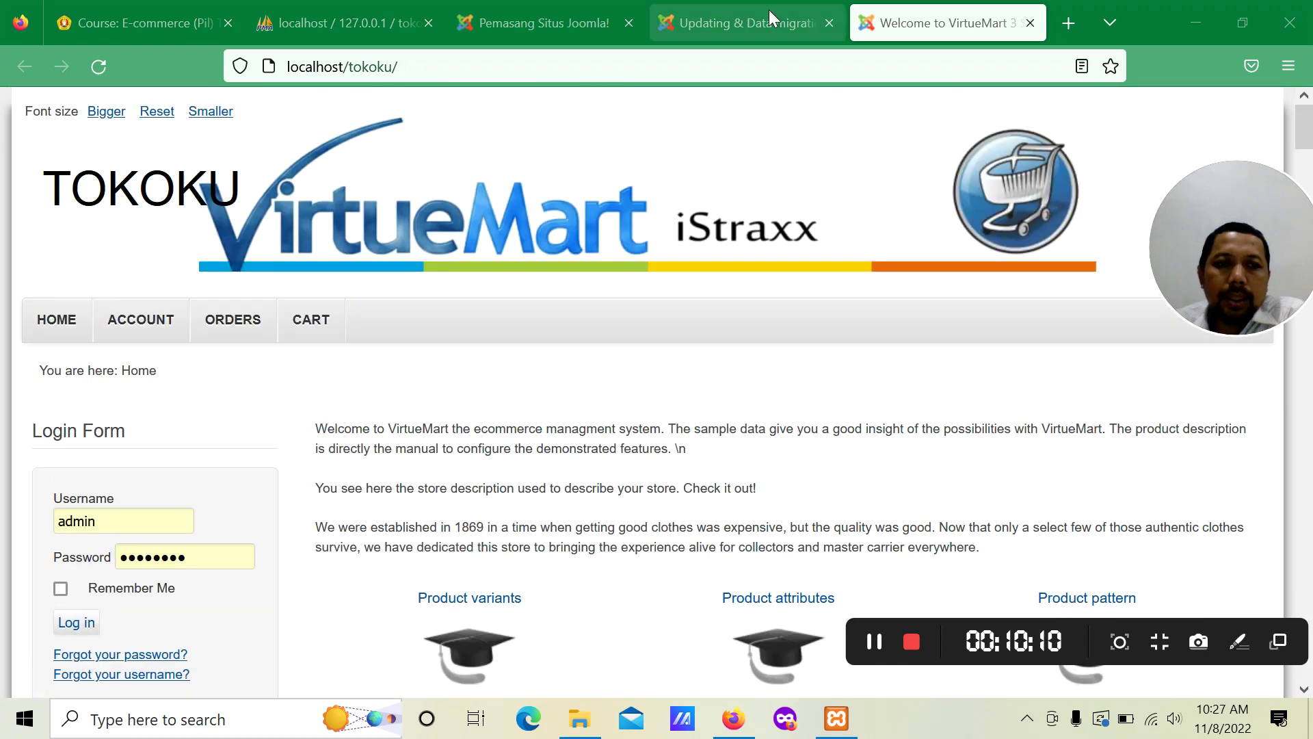
left_click(769, 9)
left_click(94, 510)
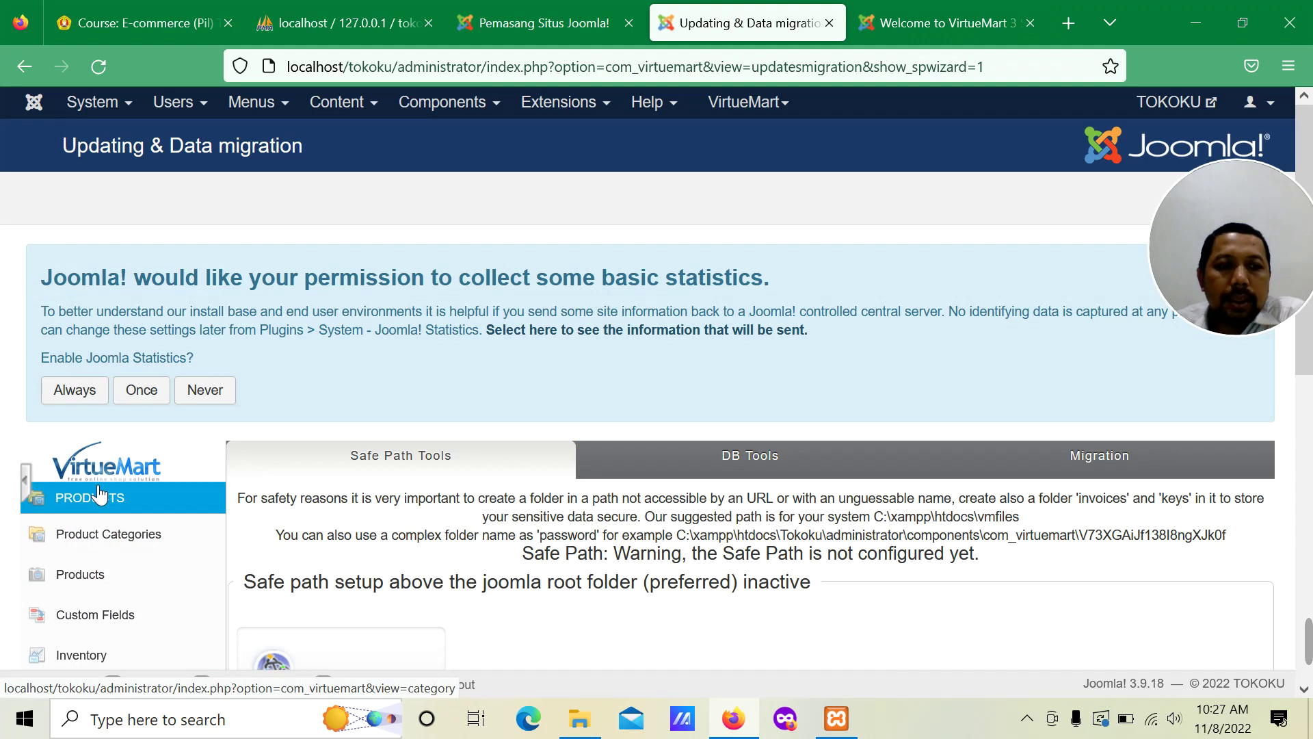
left_click(90, 535)
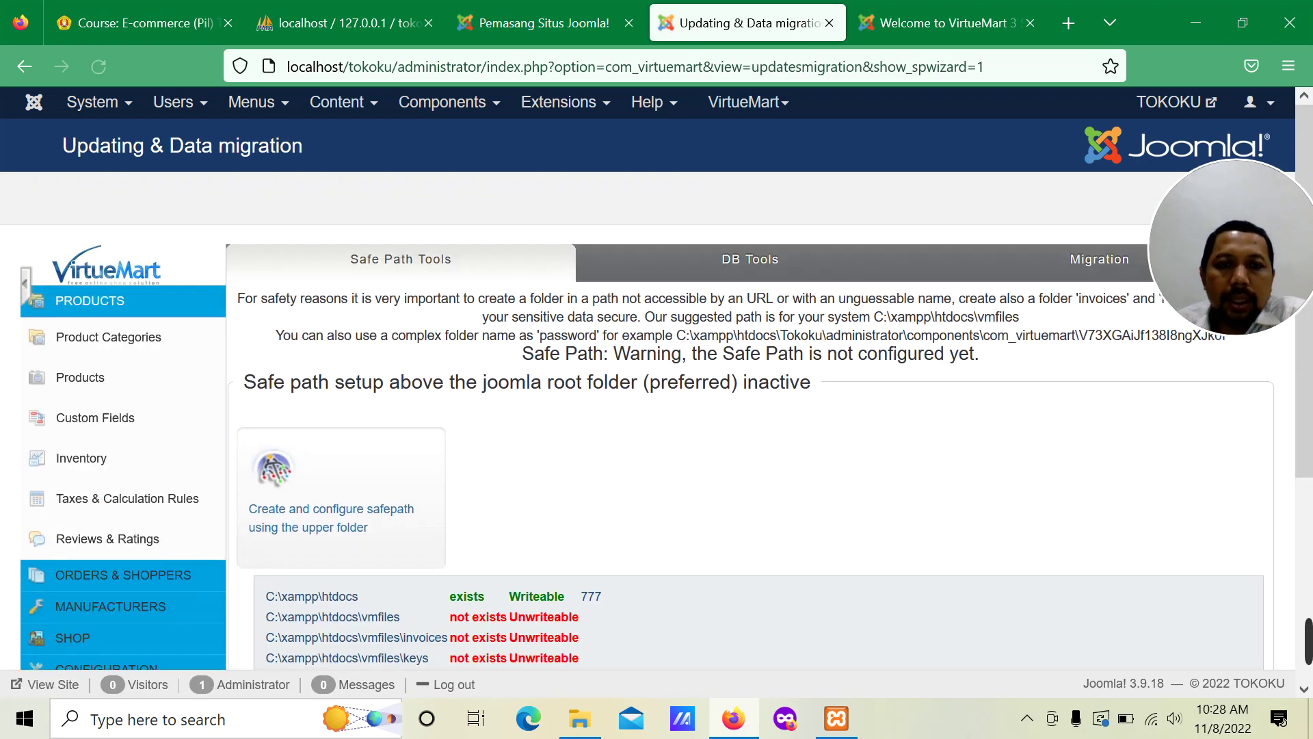
Step: Start Safe Path setup and choose creating it in the upper folder outside htdocs
scroll(446, 404, "down", 2)
scroll(445, 405, "down", 3)
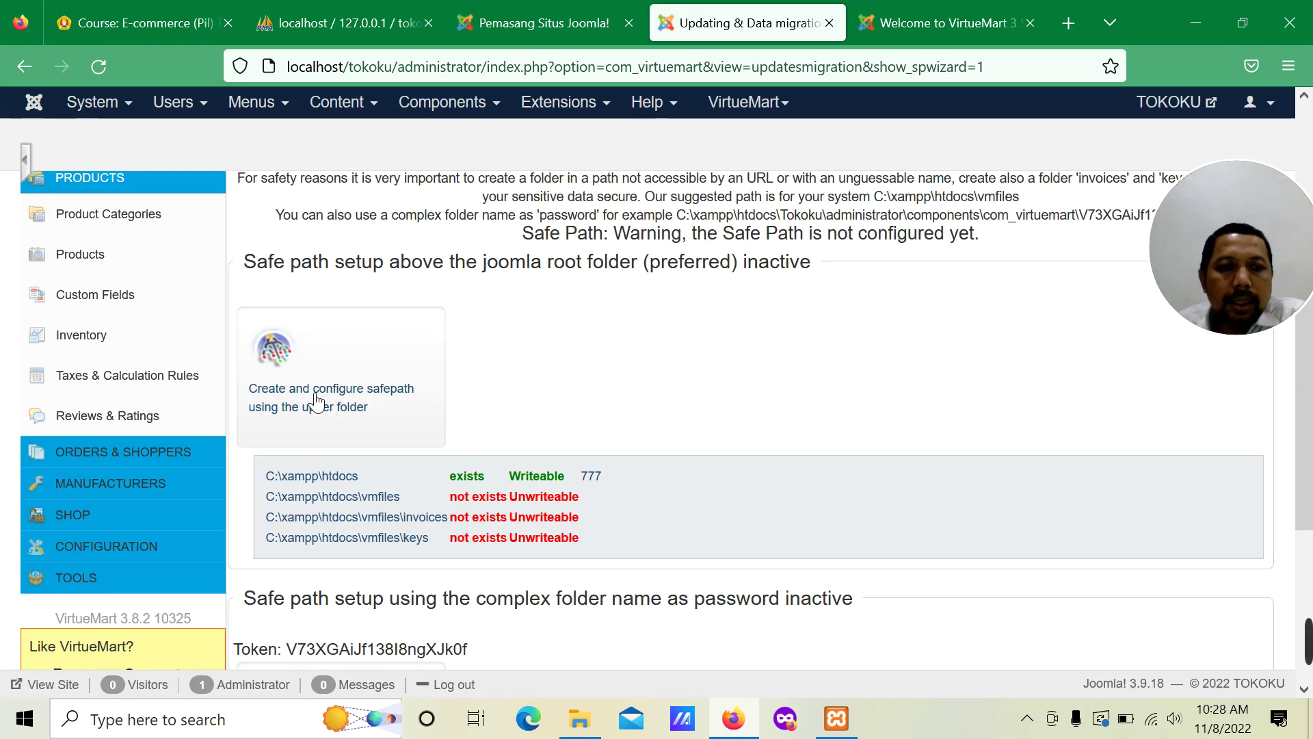
scroll(315, 421, "down", 4)
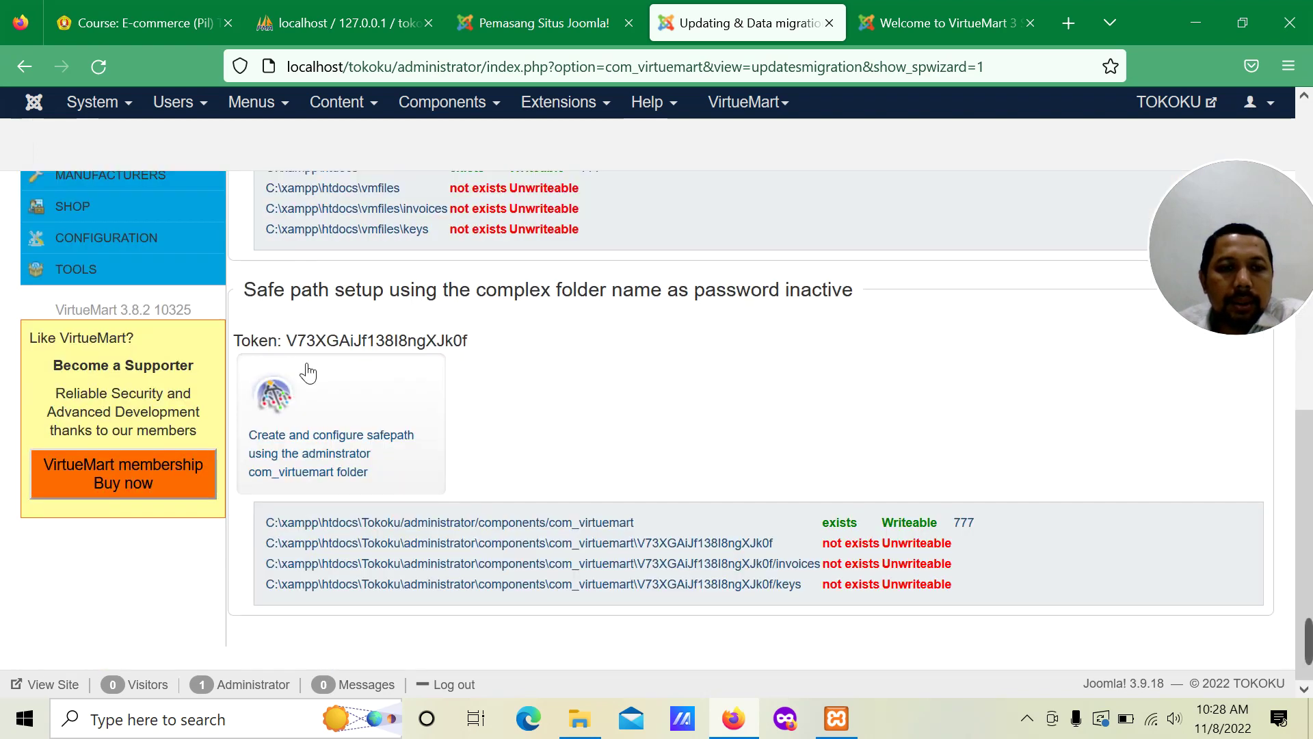
left_click(308, 393)
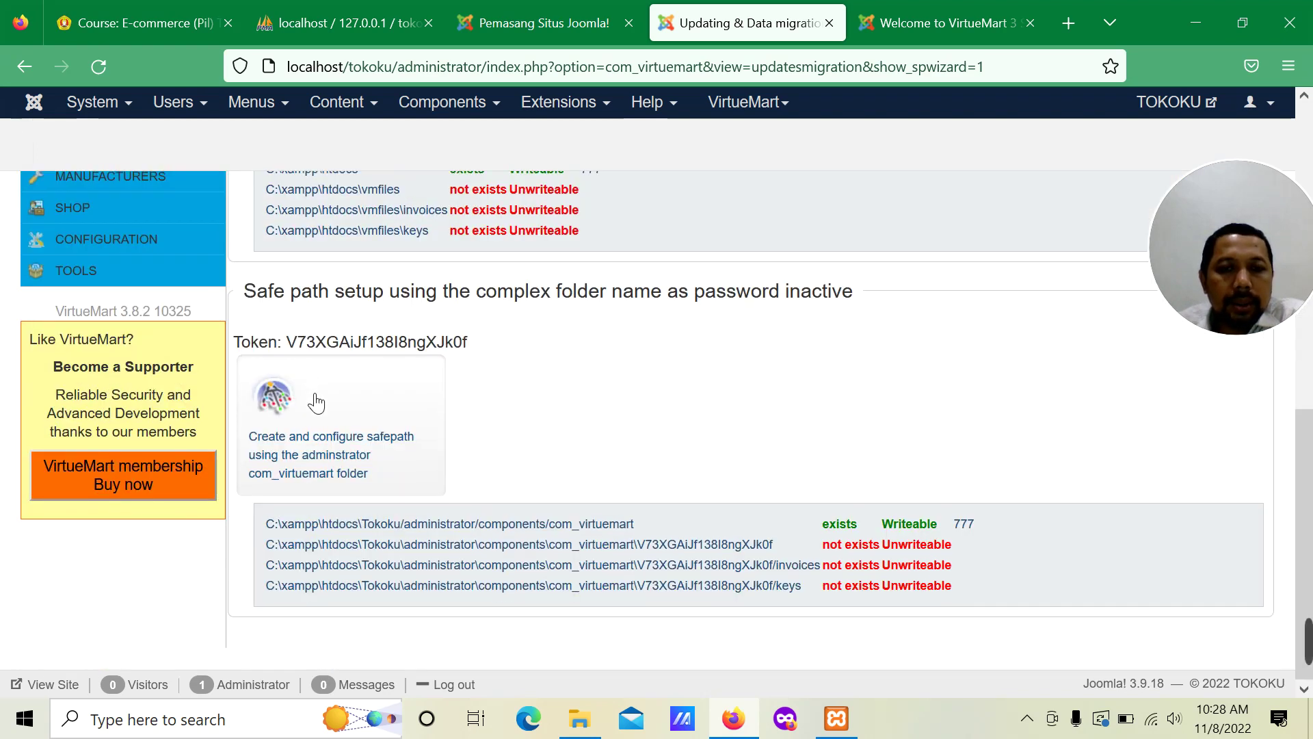
scroll(308, 393, "down", 8)
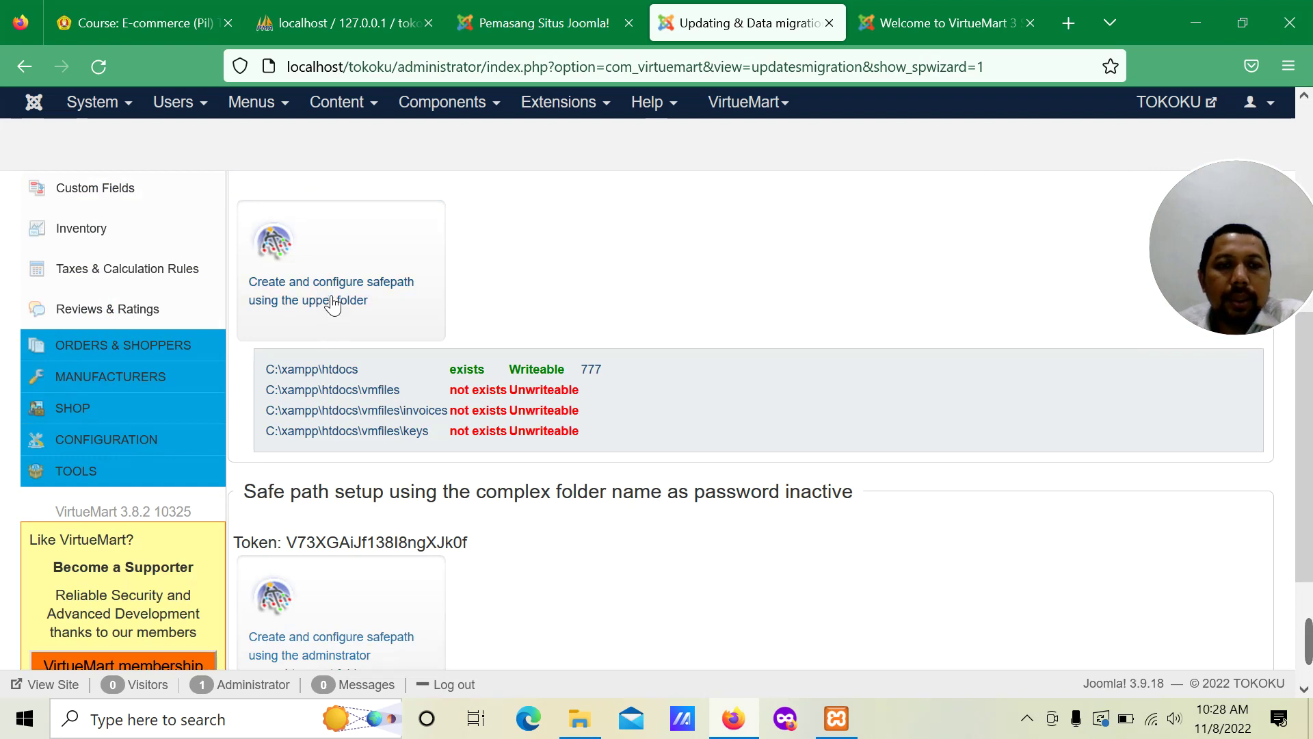
left_click(333, 290)
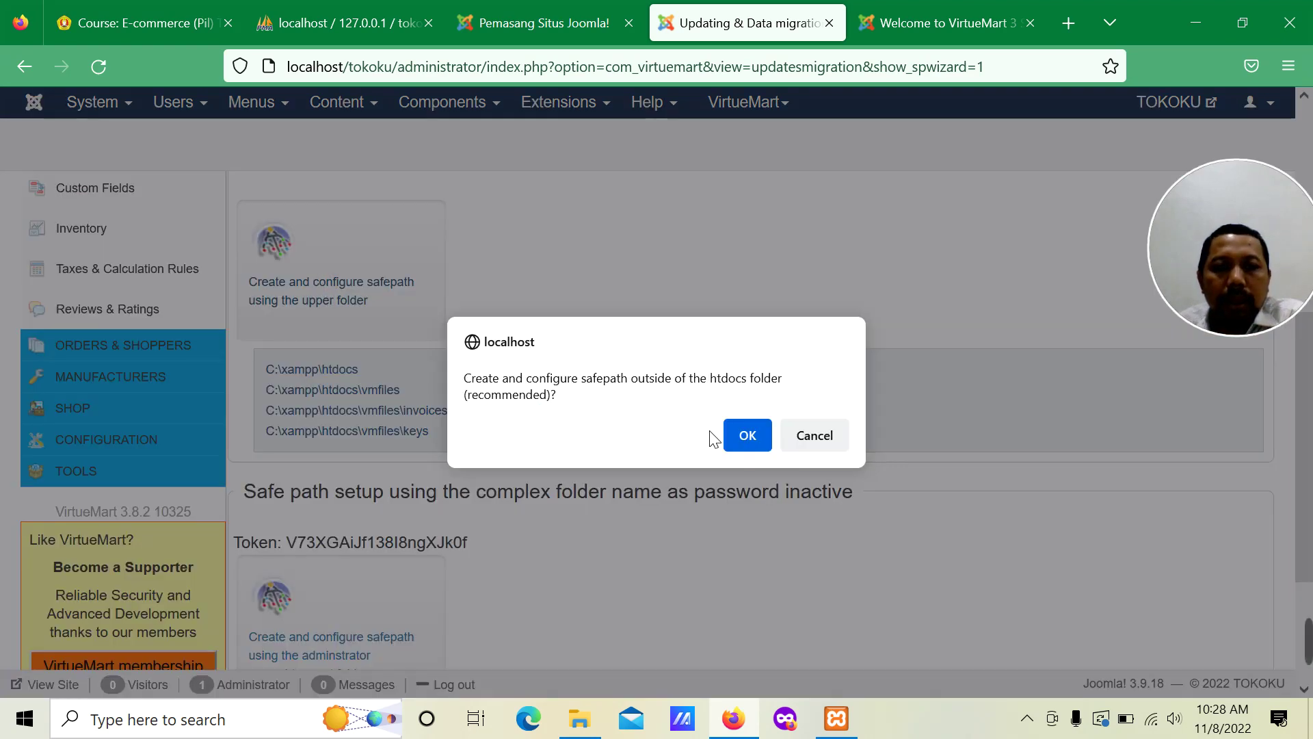
Step: Confirm creating the safe path folders outside htdocs
left_click(744, 436)
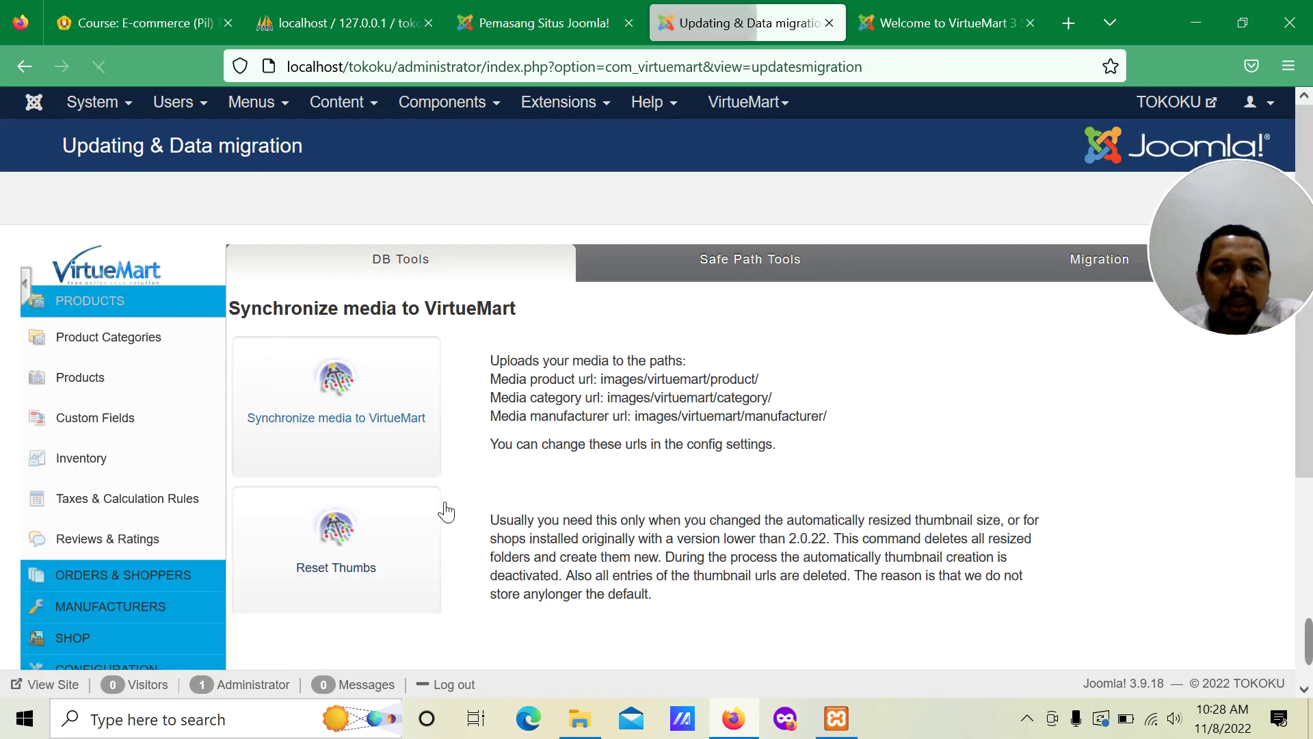
scroll(505, 487, "down", 6)
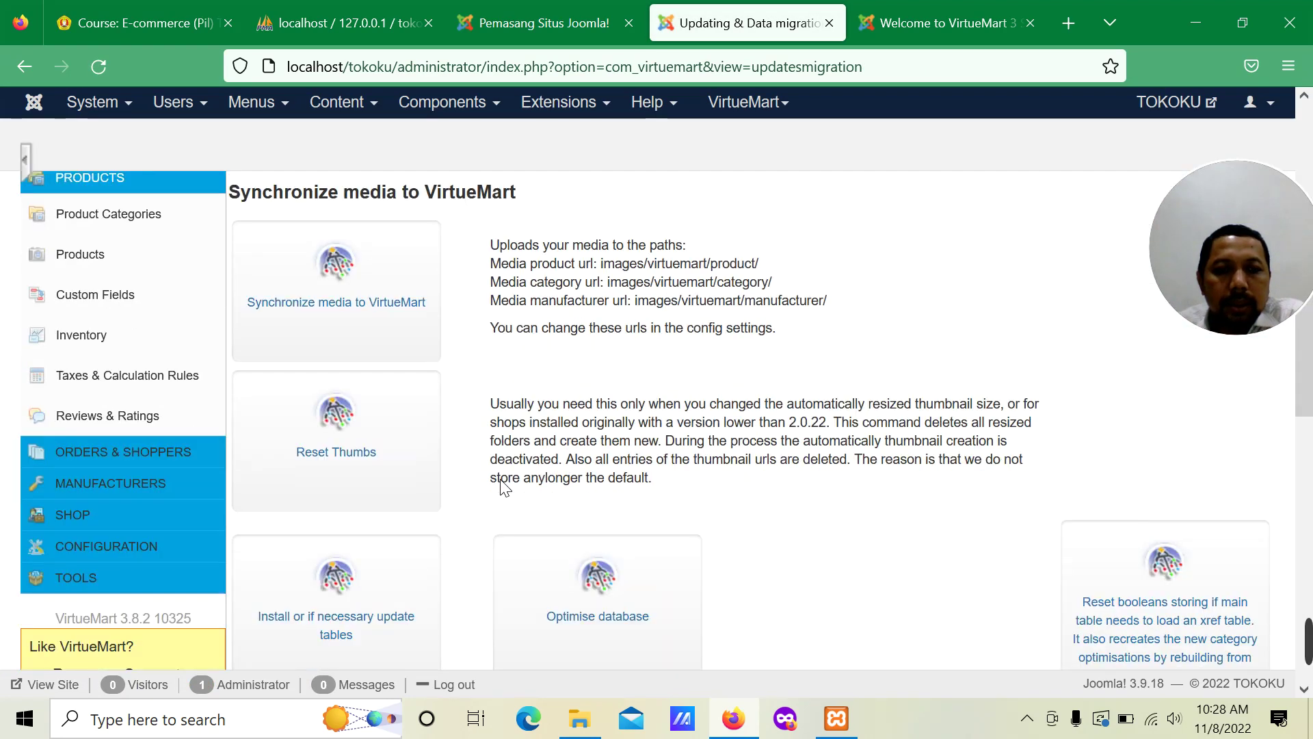
scroll(472, 474, "down", 5)
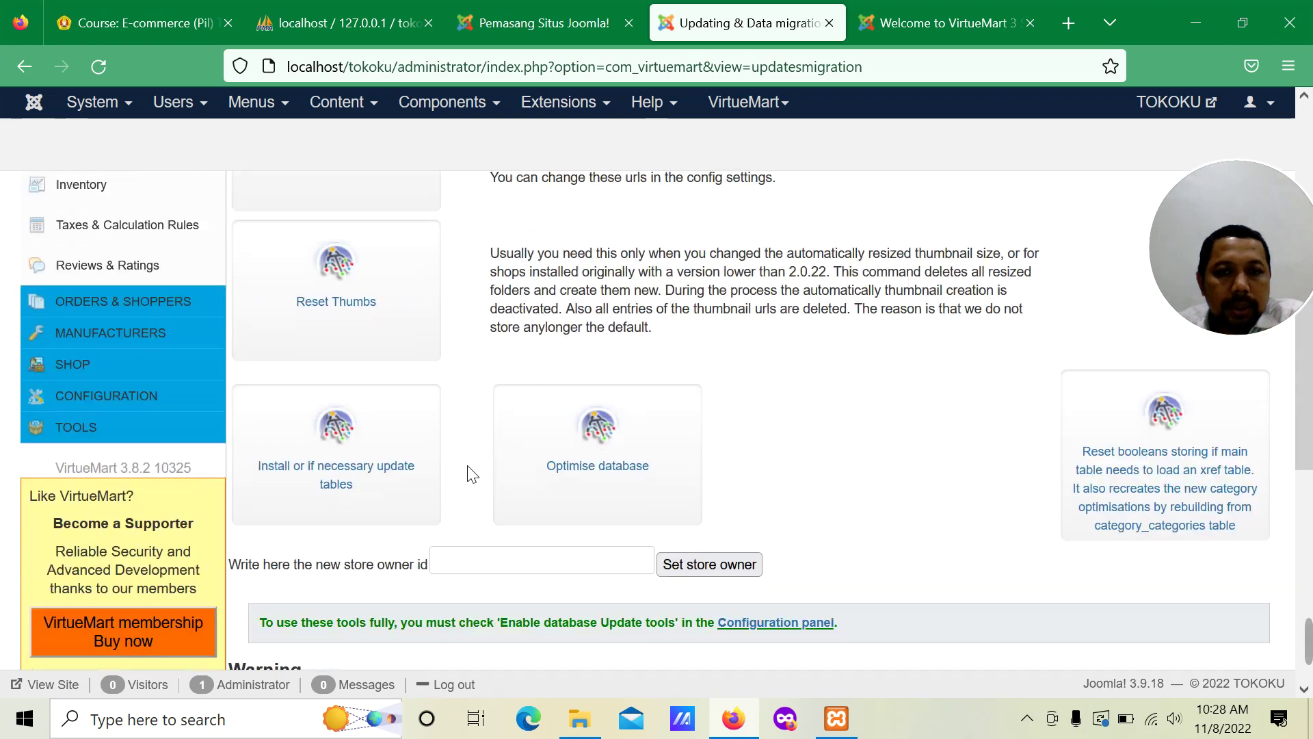
scroll(469, 474, "down", 5)
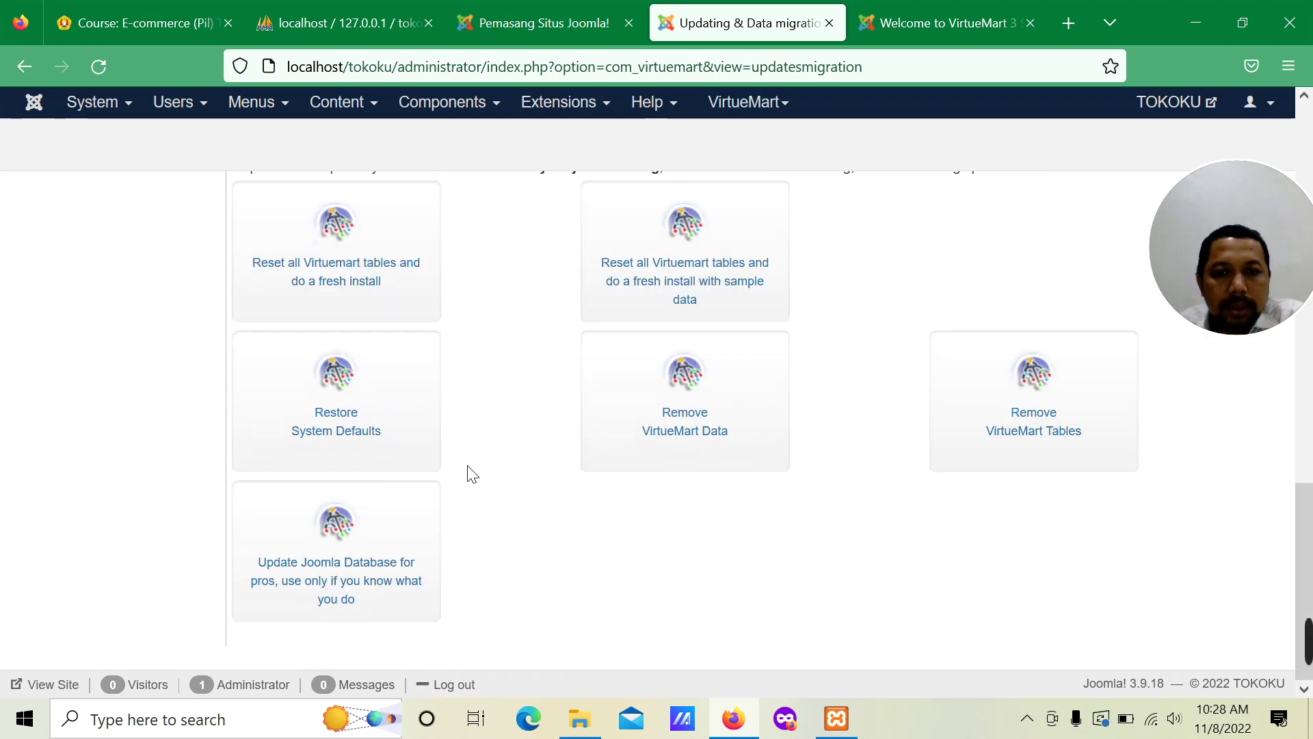
scroll(472, 474, "up", 10)
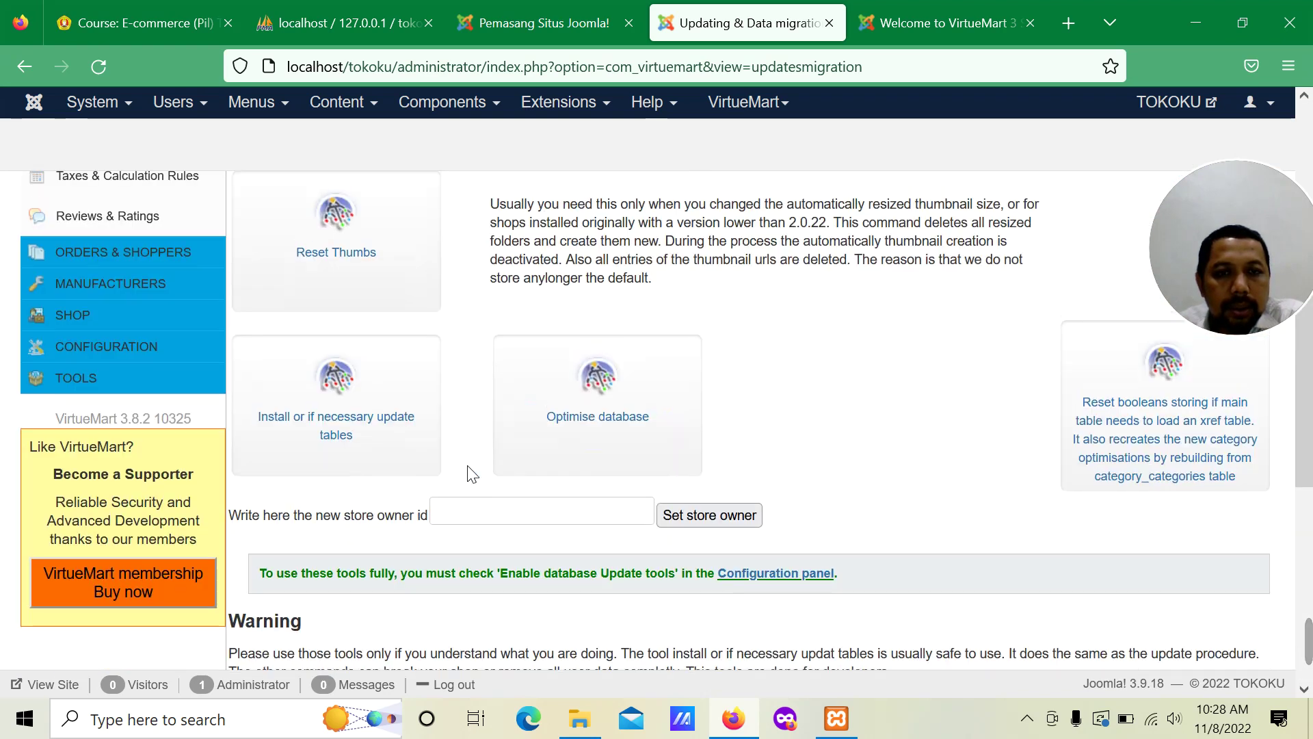
scroll(472, 474, "up", 7)
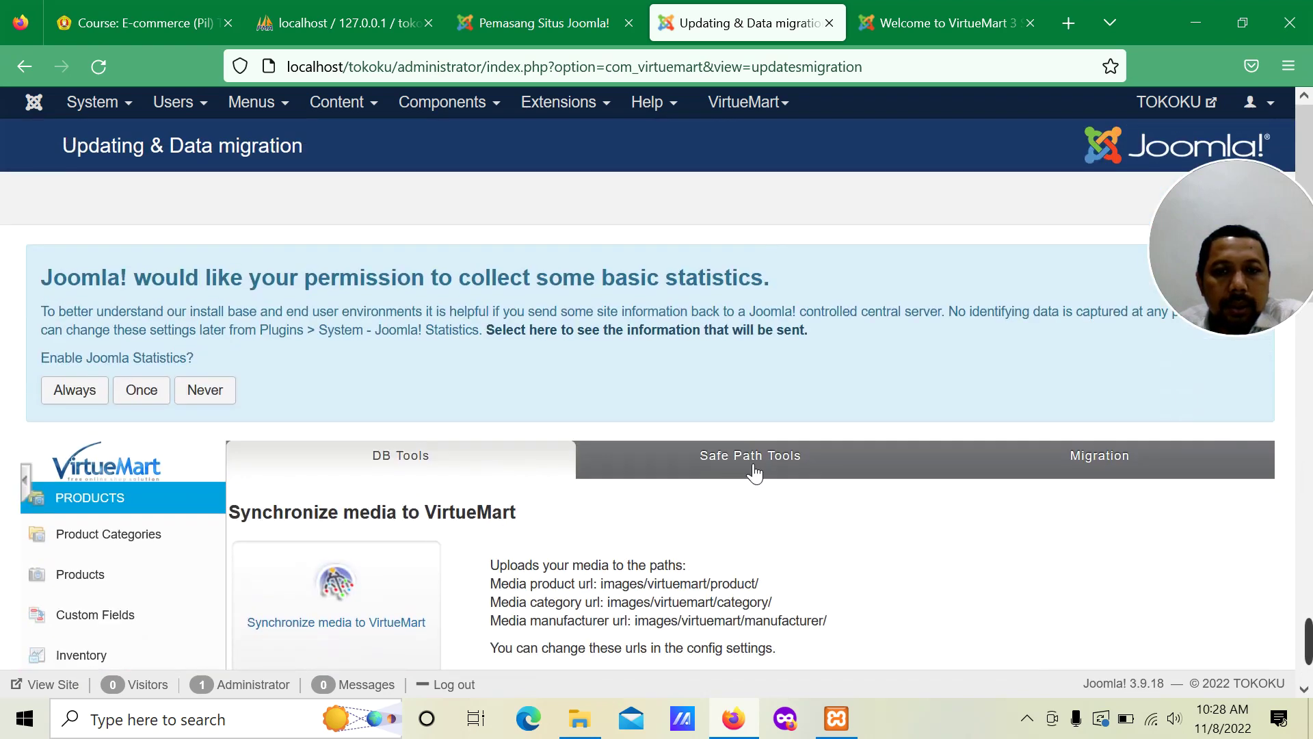
Step: Create the safe path inside the administrator com_virtuemart folder and confirm it
left_click(771, 472)
scroll(721, 492, "down", 5)
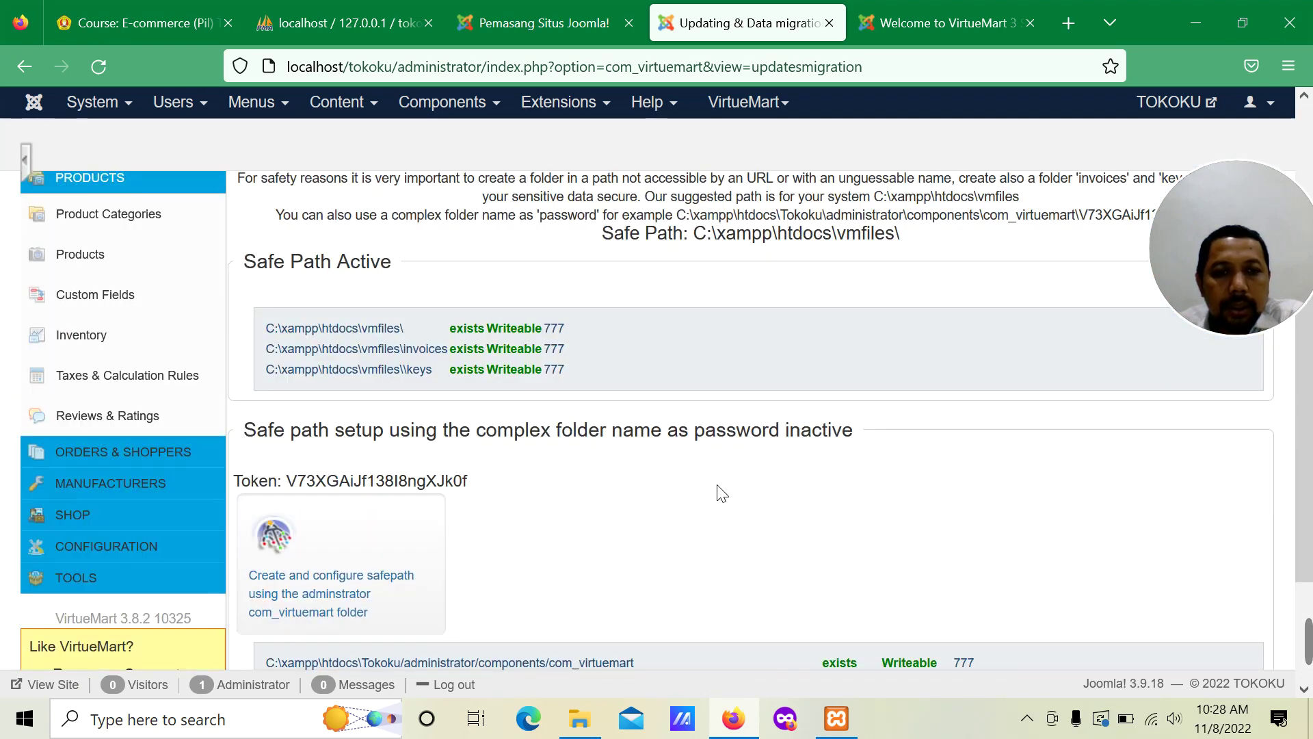
scroll(721, 493, "down", 3)
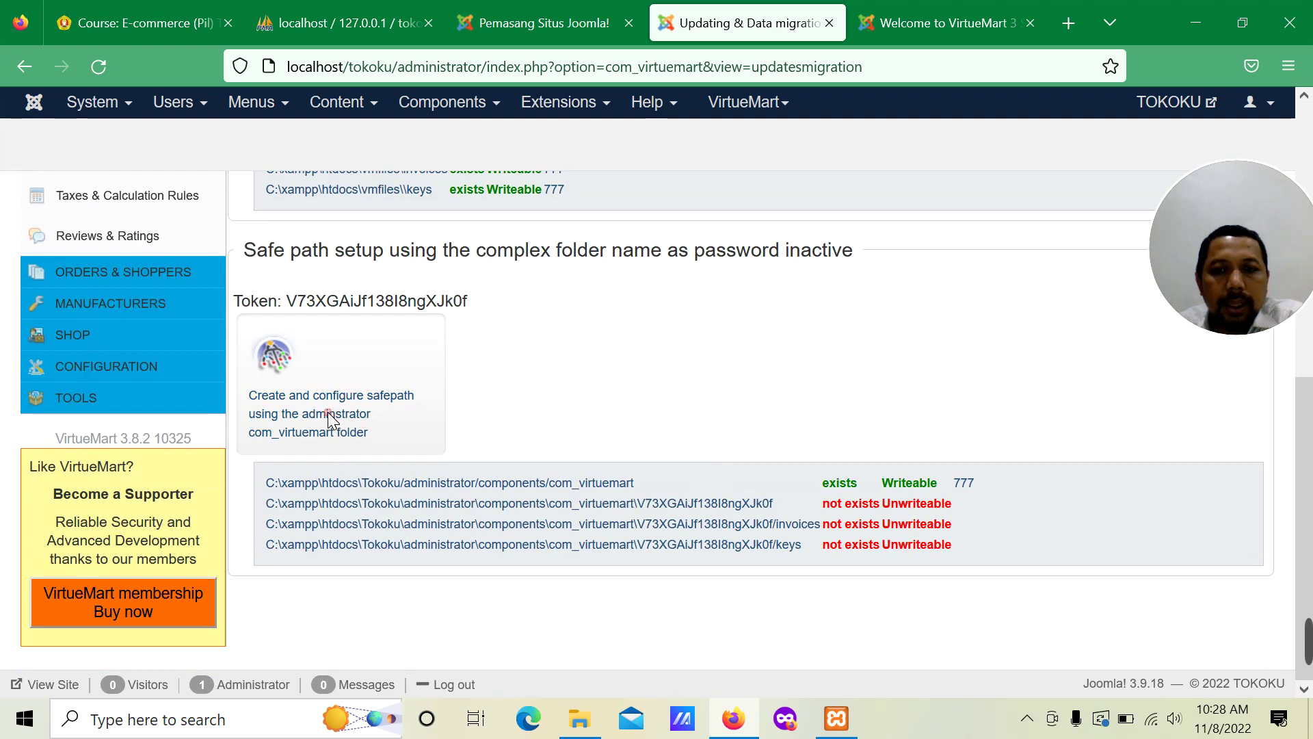
left_click(328, 417)
left_click(758, 435)
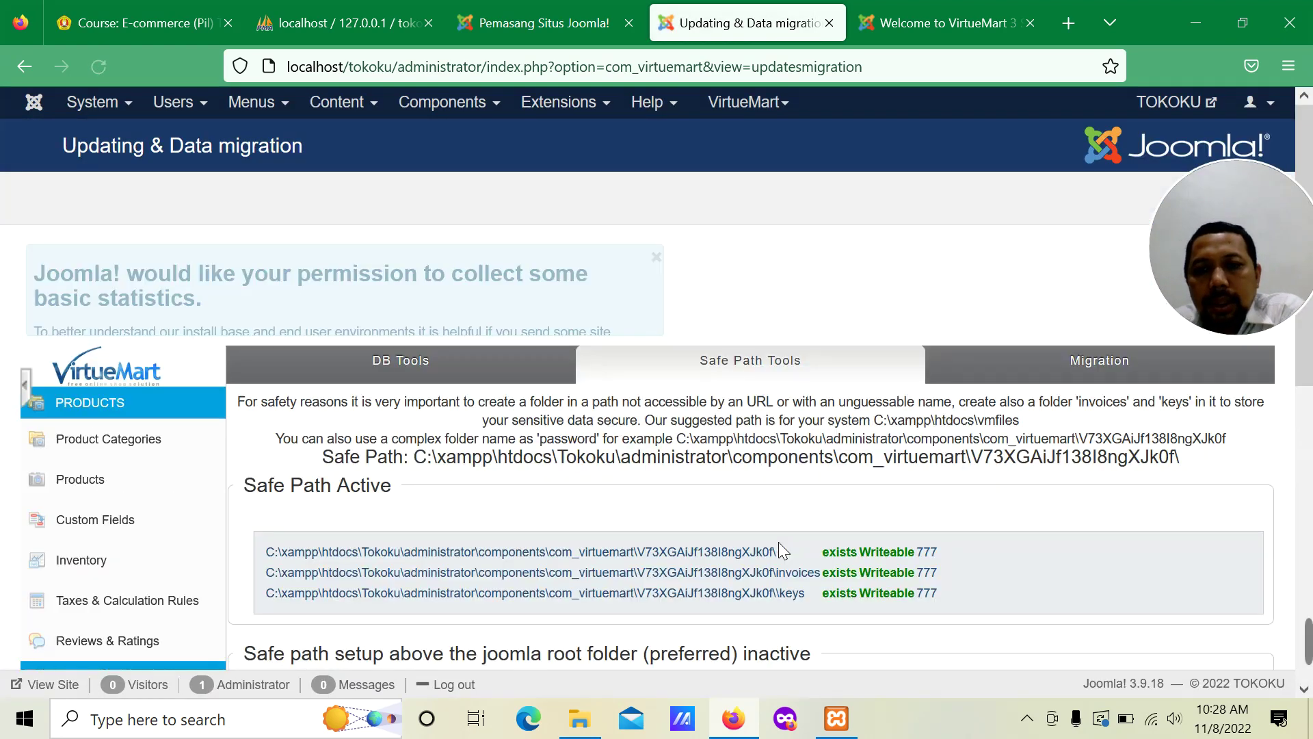
scroll(663, 511, "down", 10)
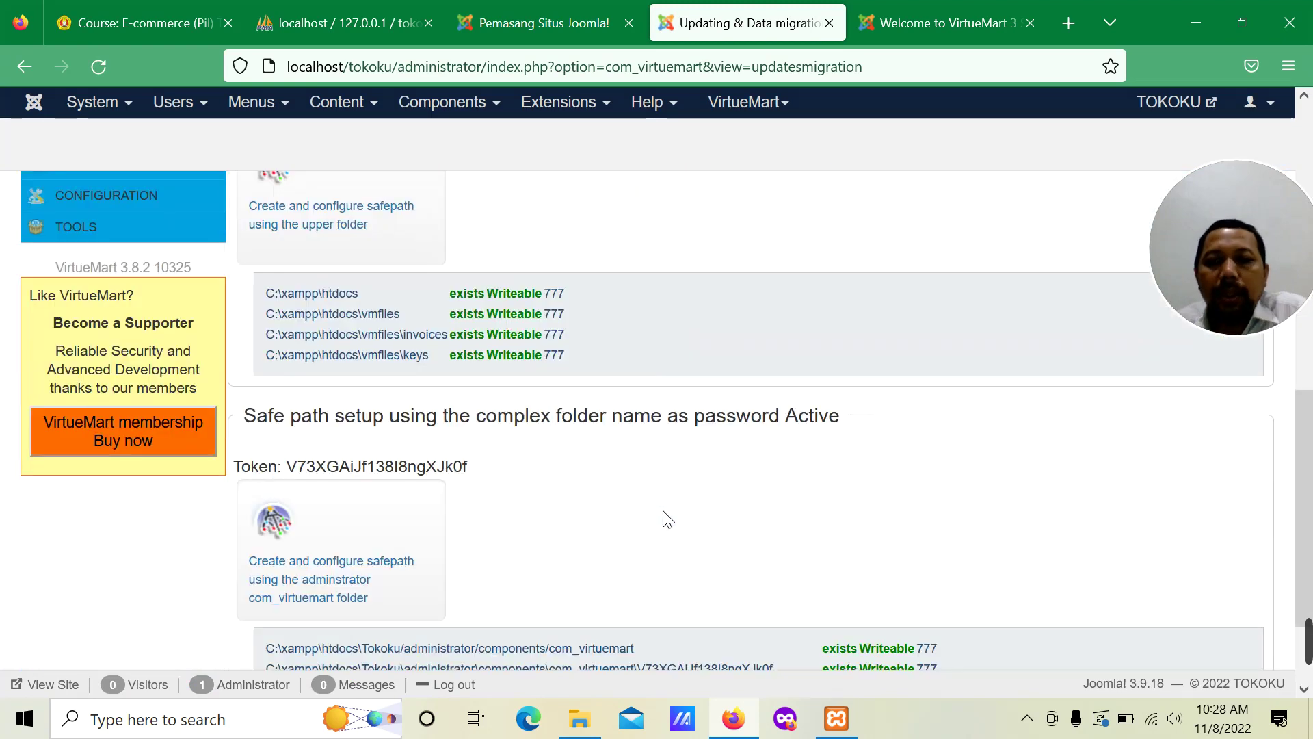
scroll(663, 510, "up", 10)
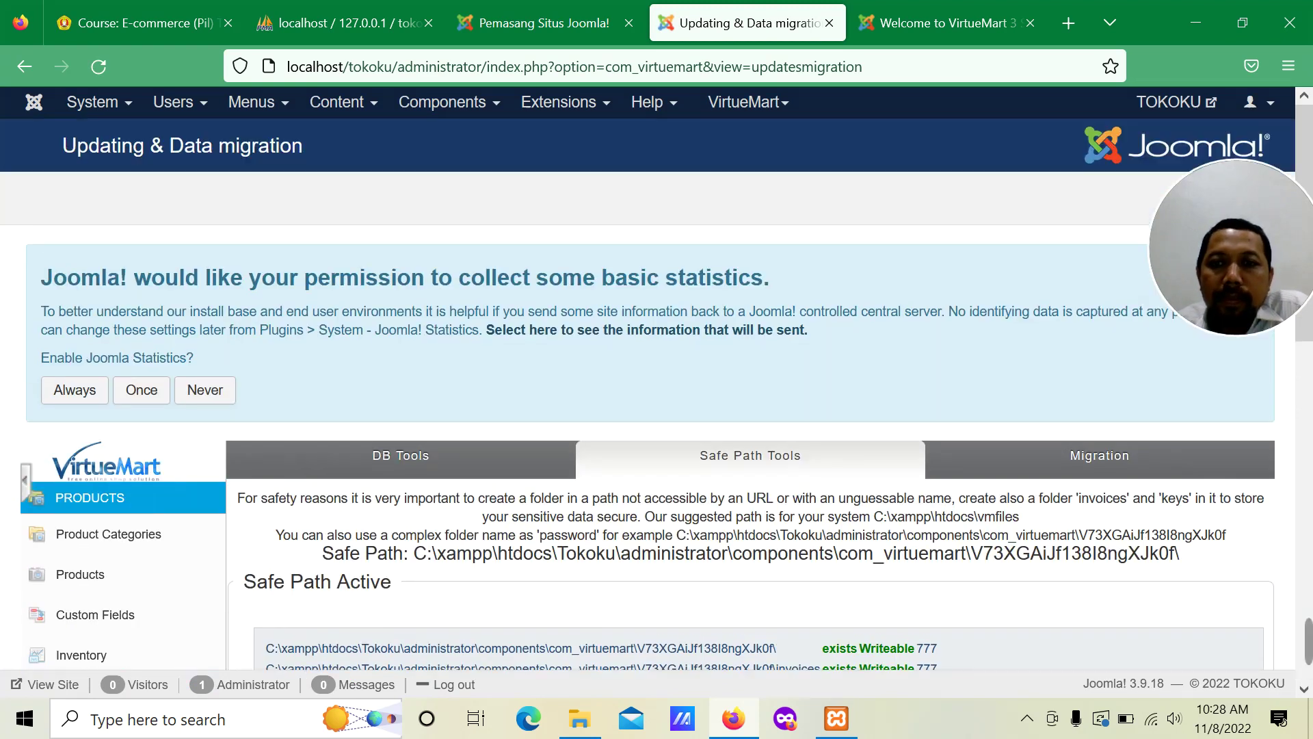
Step: Attempt a migration of 'everything' from the Migration tab, which is refused until Update tools are enabled
left_click(1071, 465)
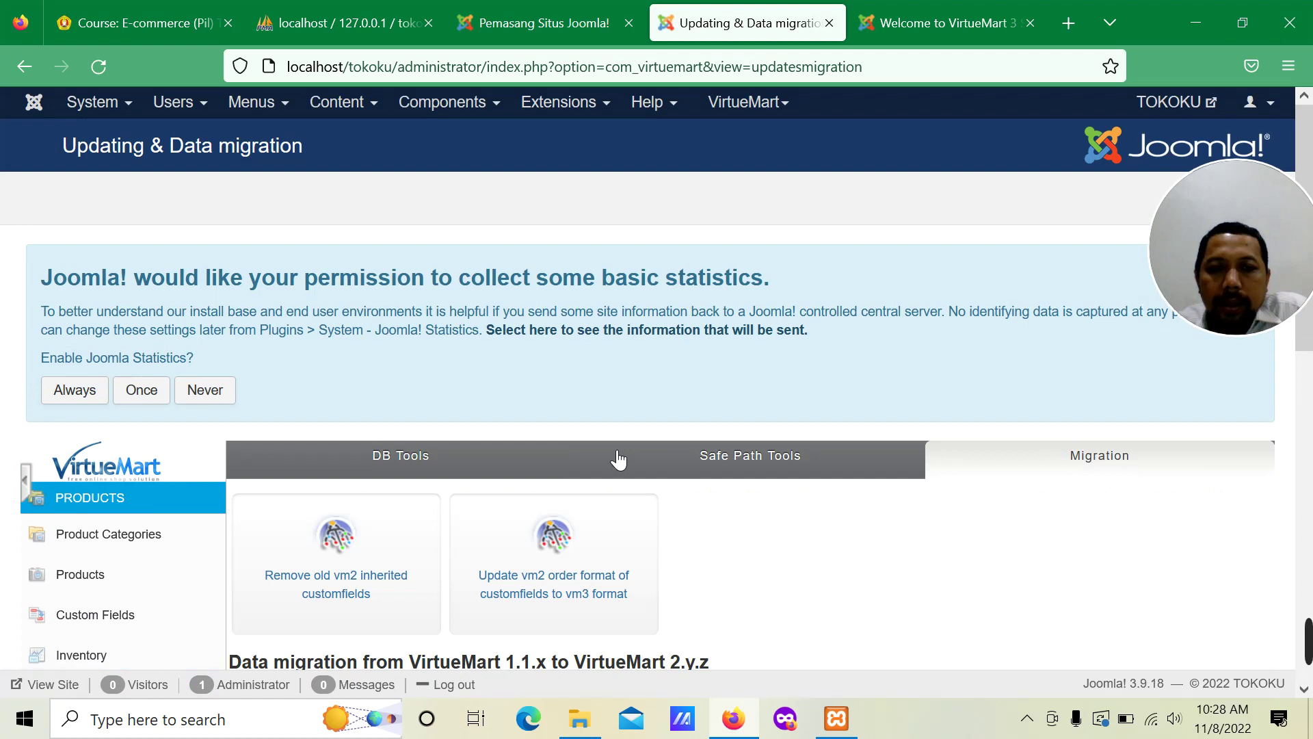
scroll(584, 483, "down", 6)
scroll(583, 484, "down", 5)
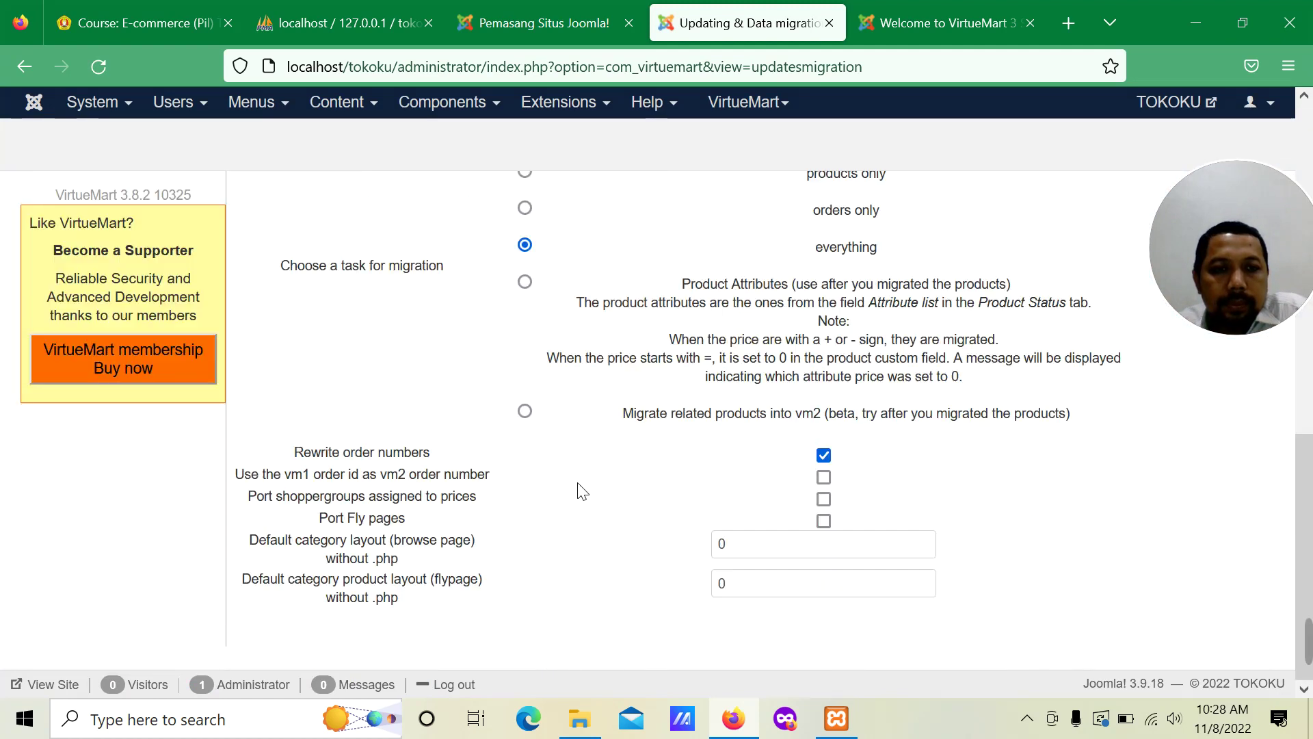
scroll(582, 490, "up", 6)
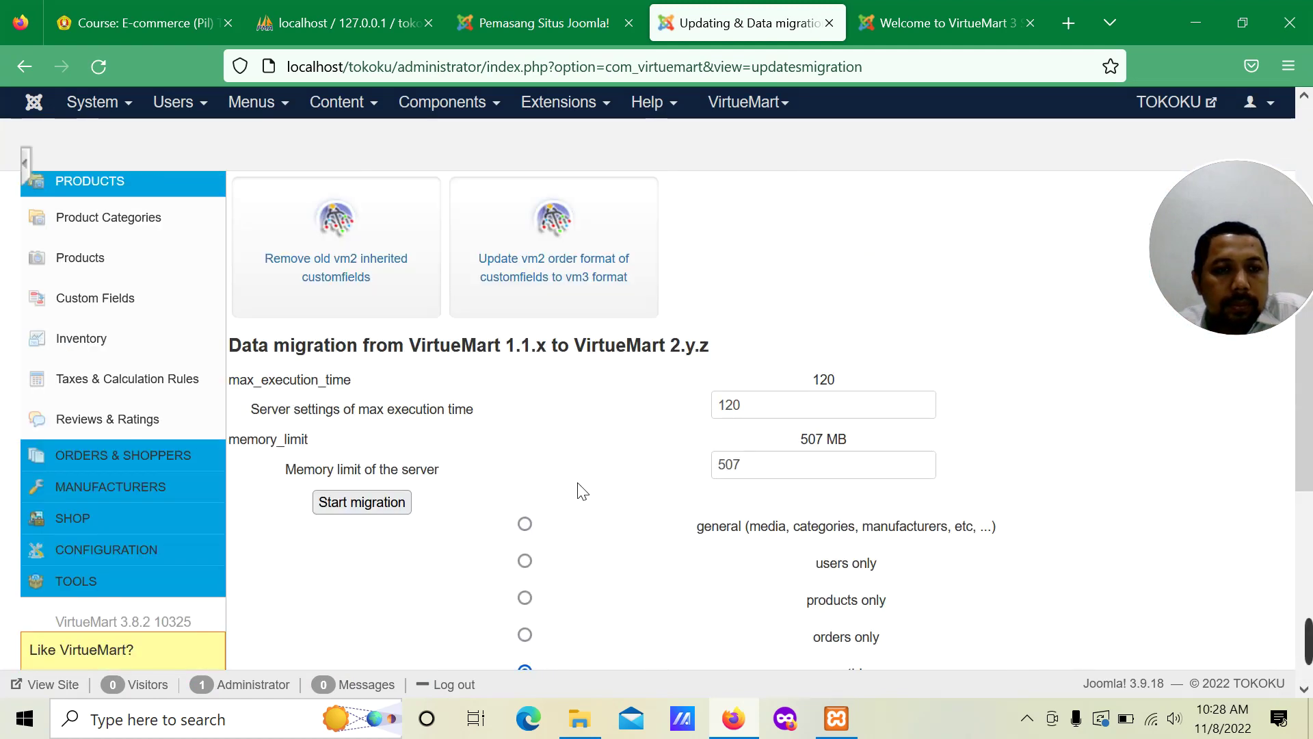
scroll(581, 490, "down", 3)
left_click(378, 399)
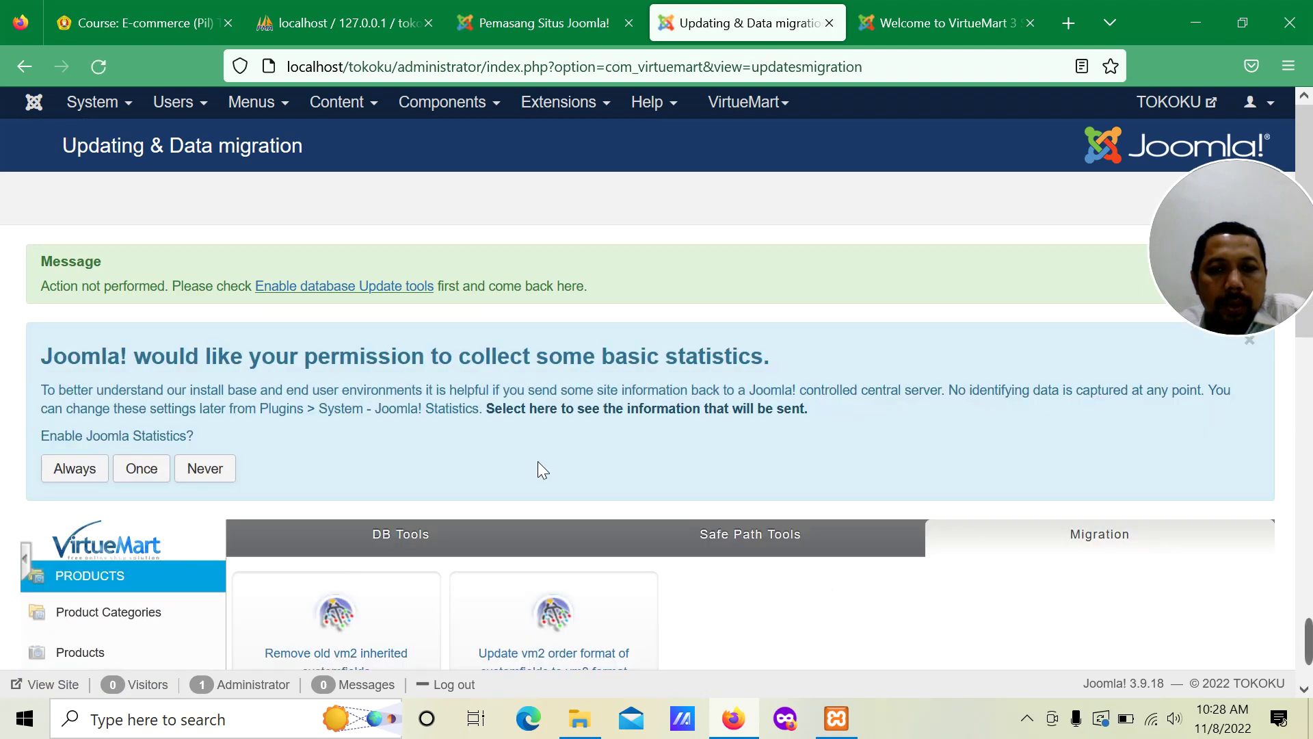
scroll(545, 473, "down", 4)
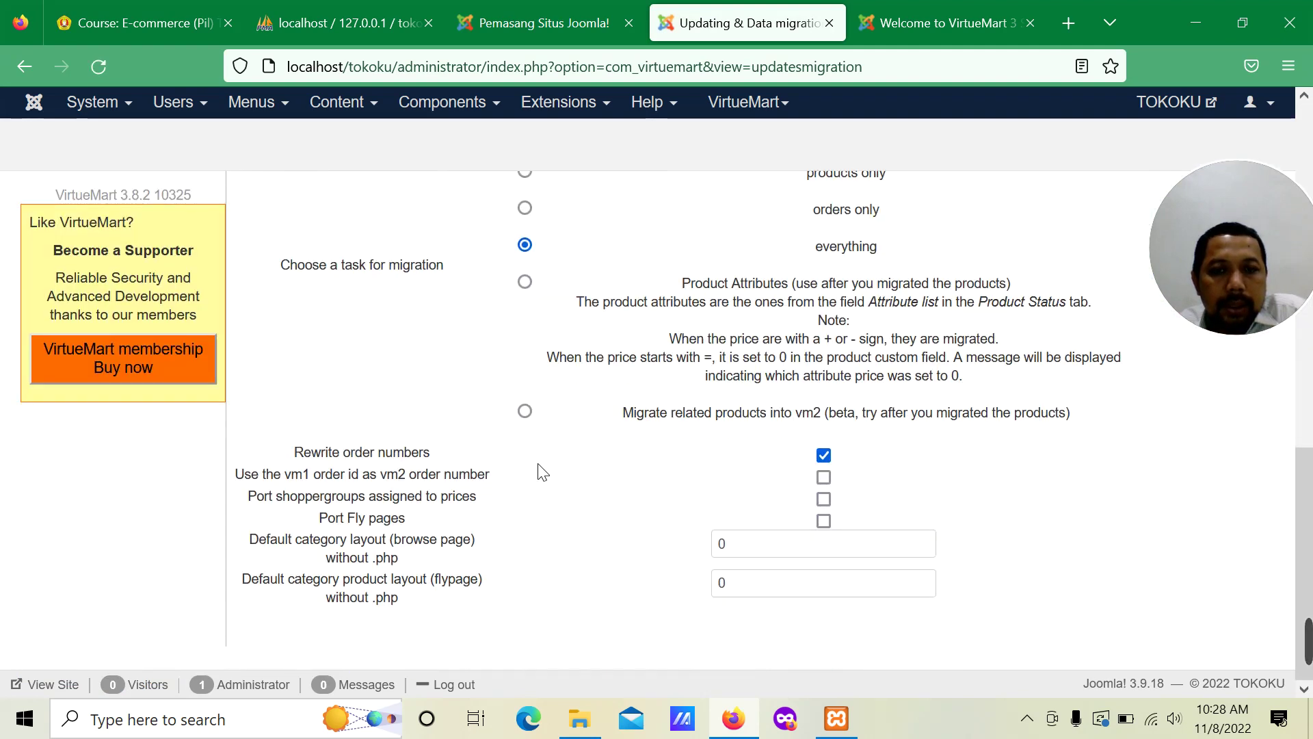
scroll(540, 471, "up", 7)
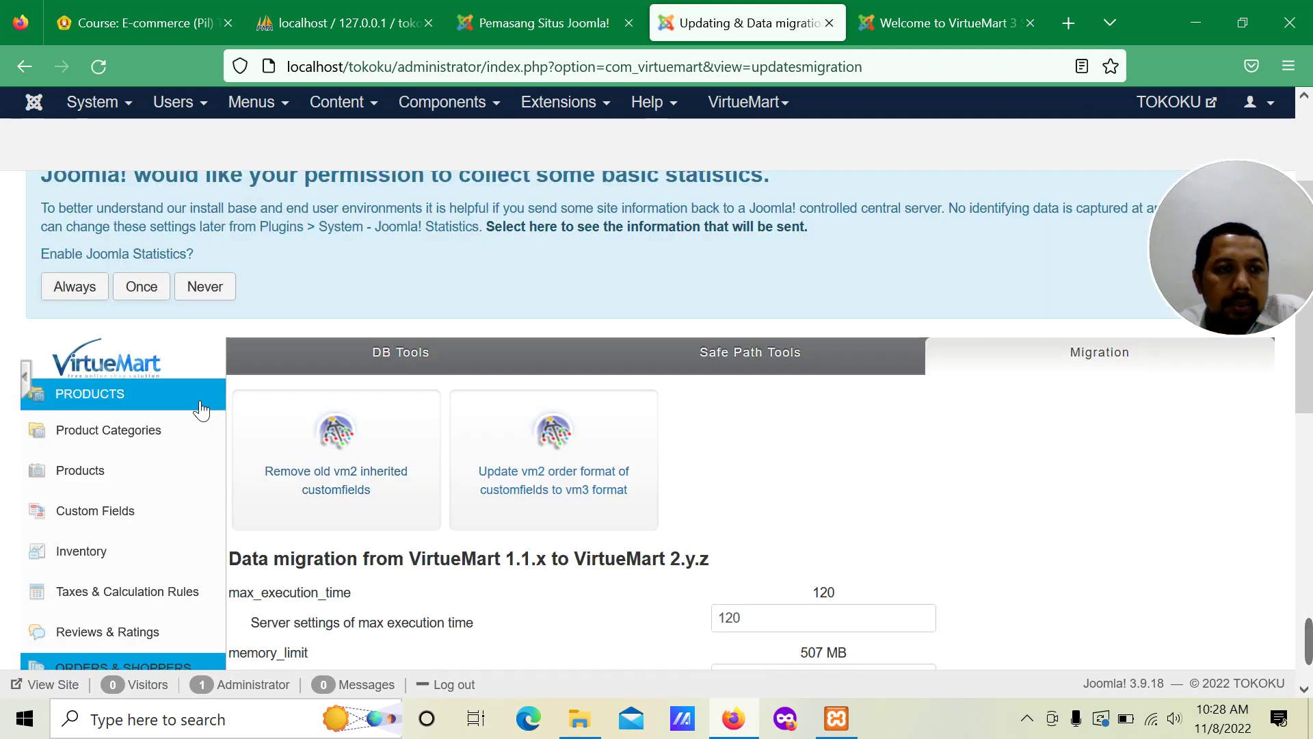
left_click(94, 428)
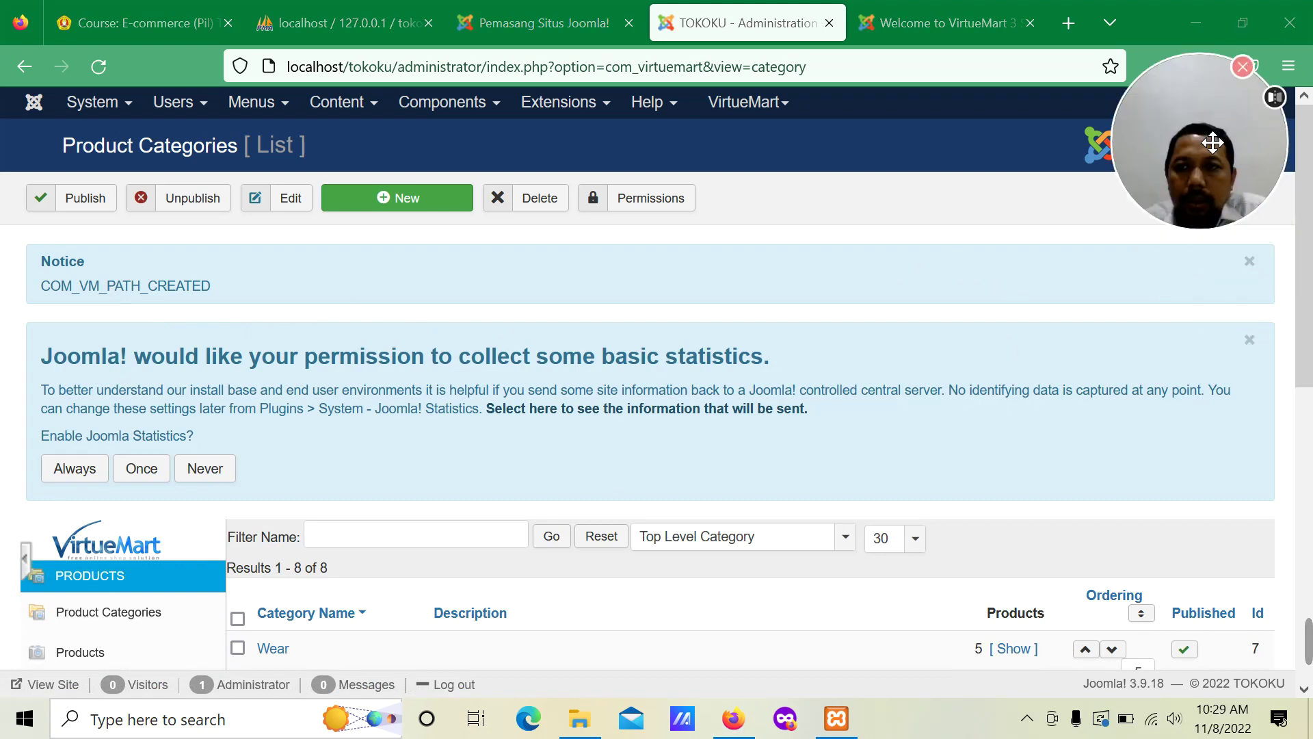
Step: Dismiss the path-created and statistics notices, then return to the TOKOKU storefront tab
left_click(1248, 259)
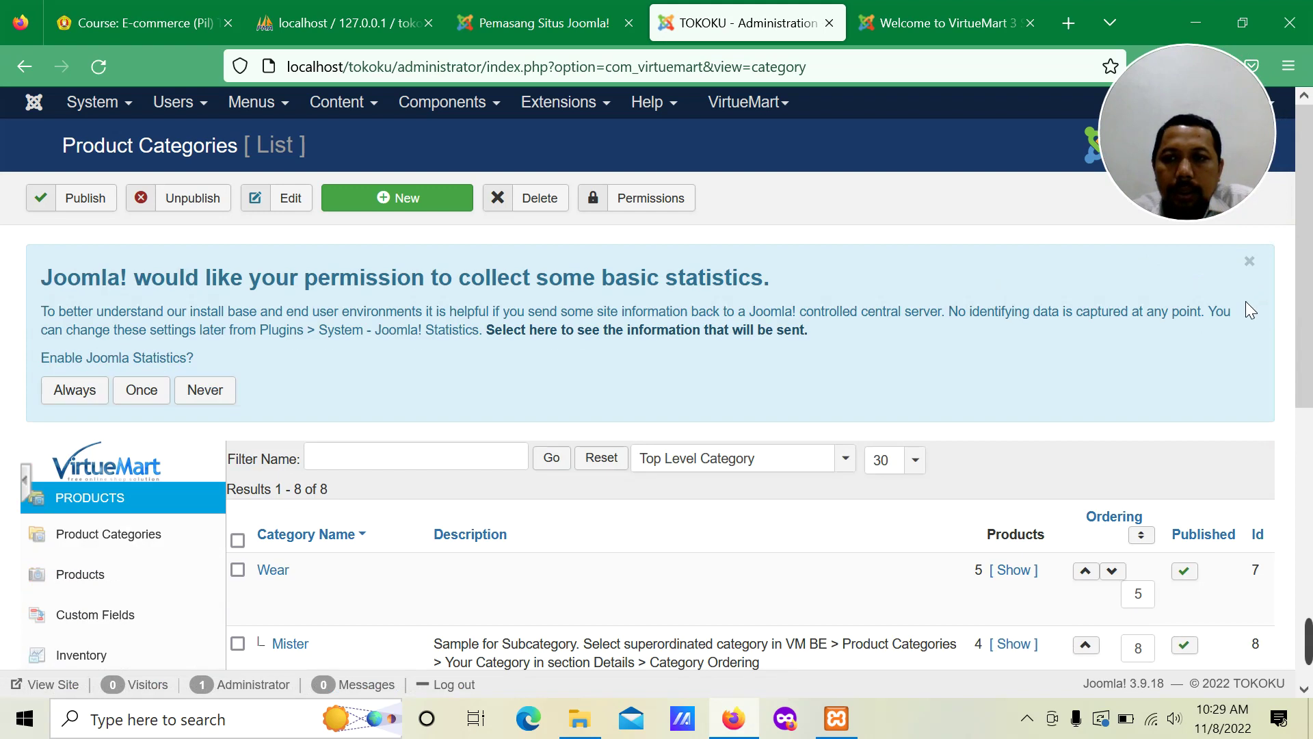
left_click(1249, 262)
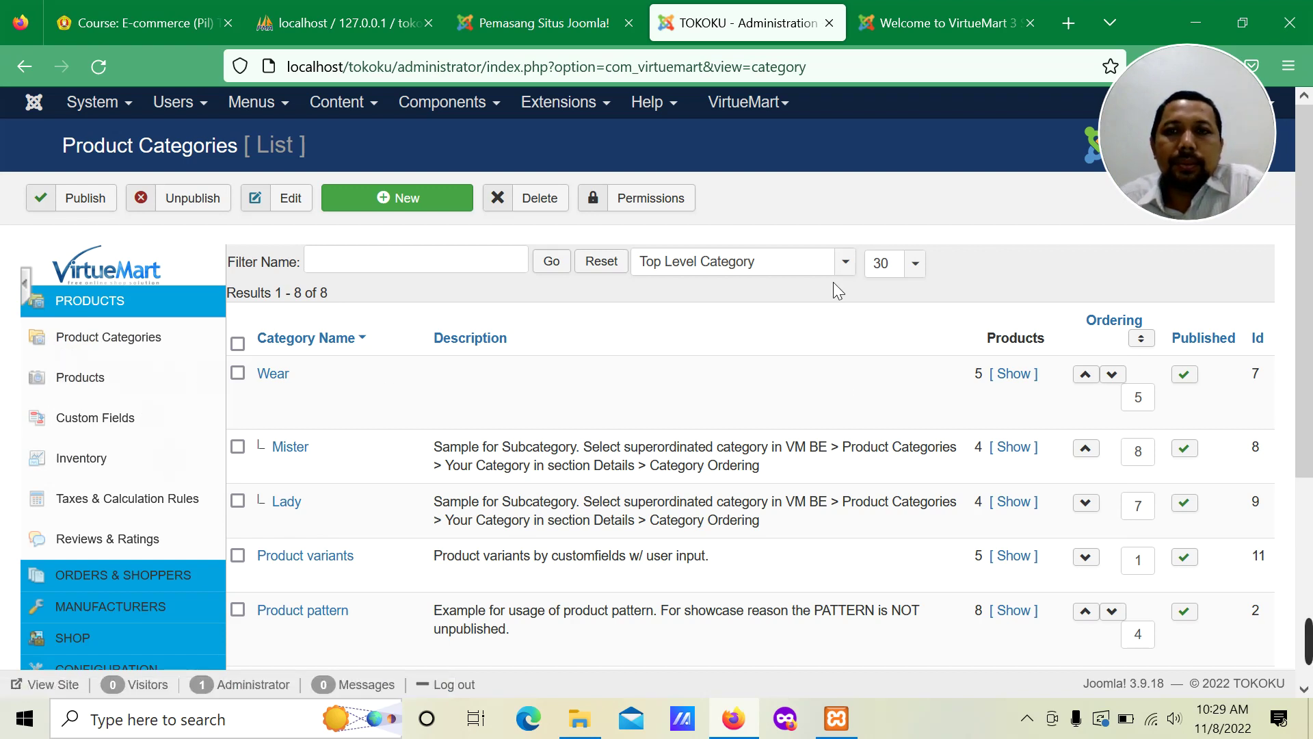
left_click(910, 12)
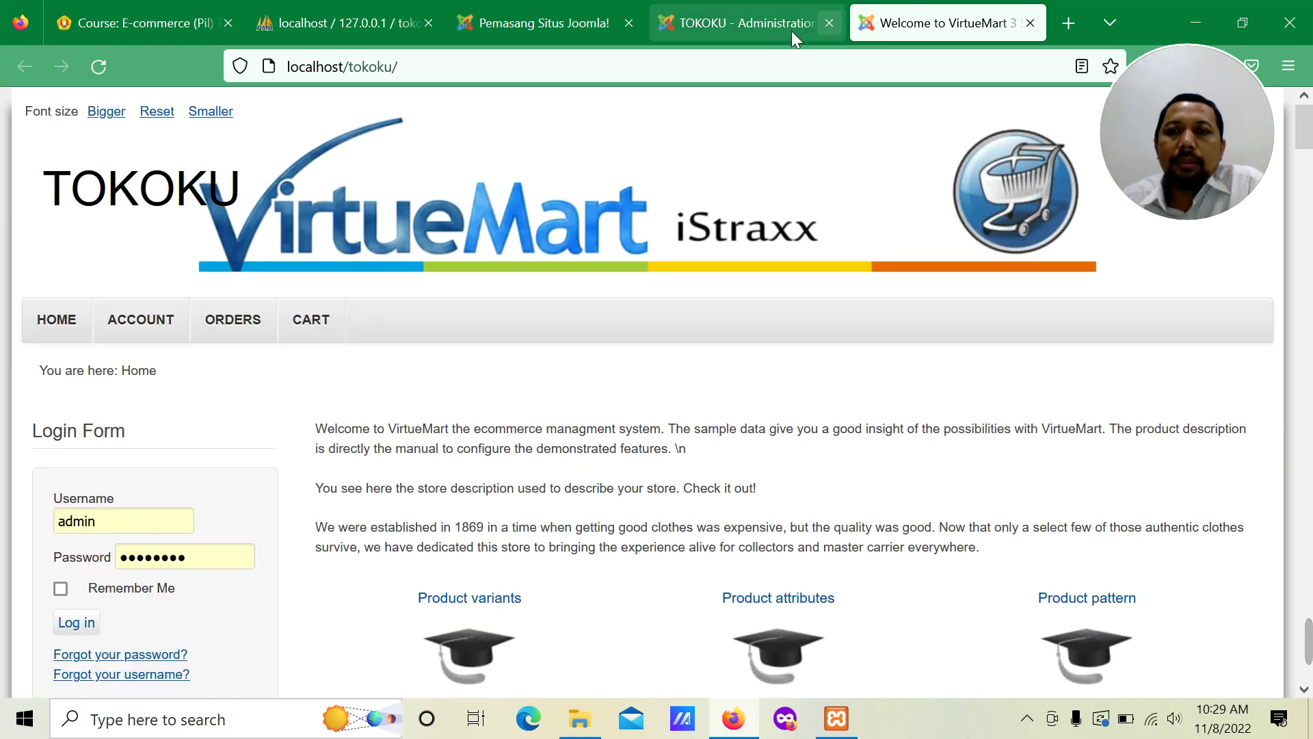
Step: Scan the storefront's categories and featured products, then go back to the TOKOKU Administration tab
scroll(583, 425, "down", 7)
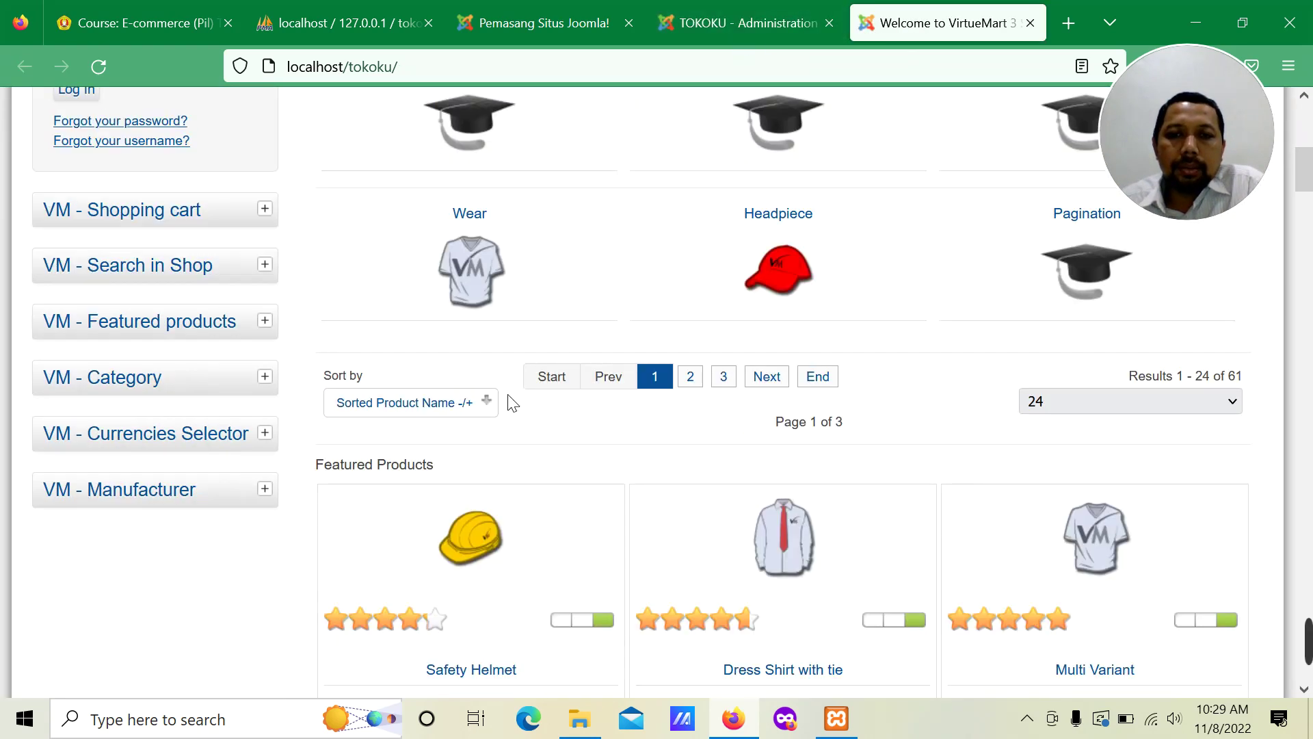
scroll(246, 326, "up", 7)
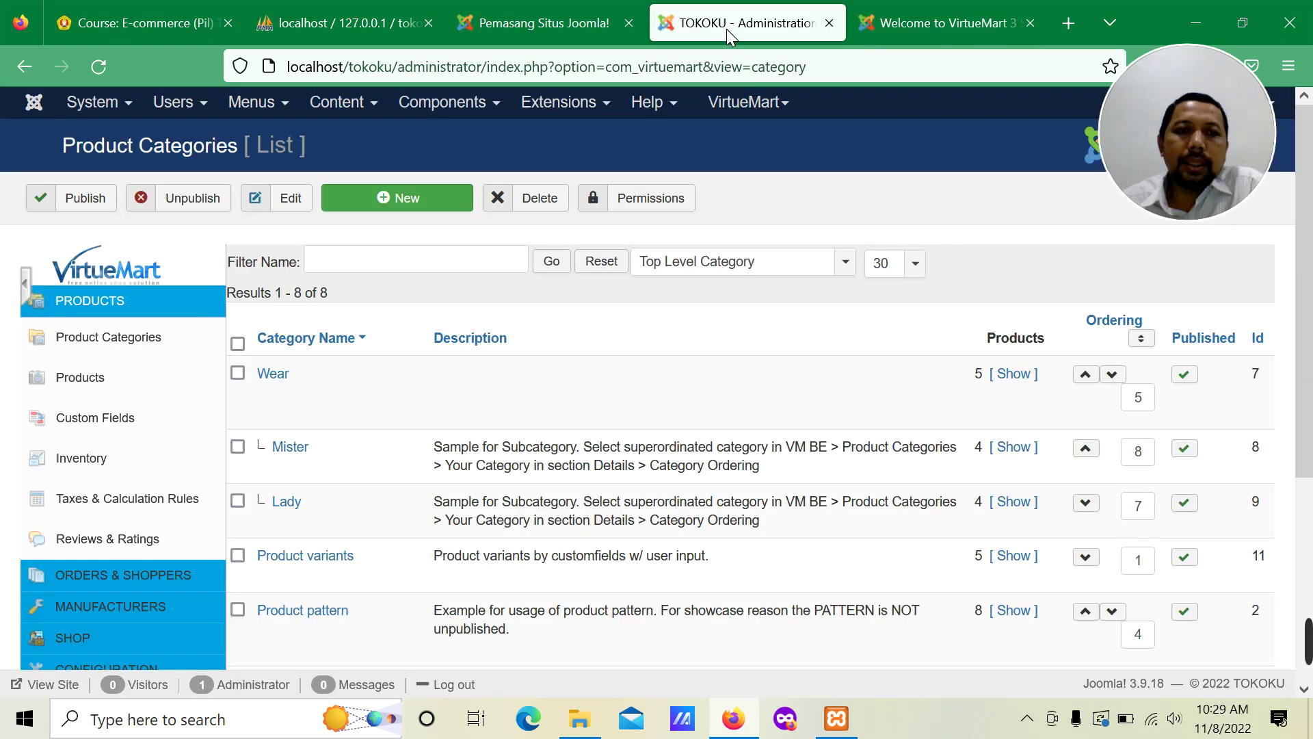
left_click(726, 29)
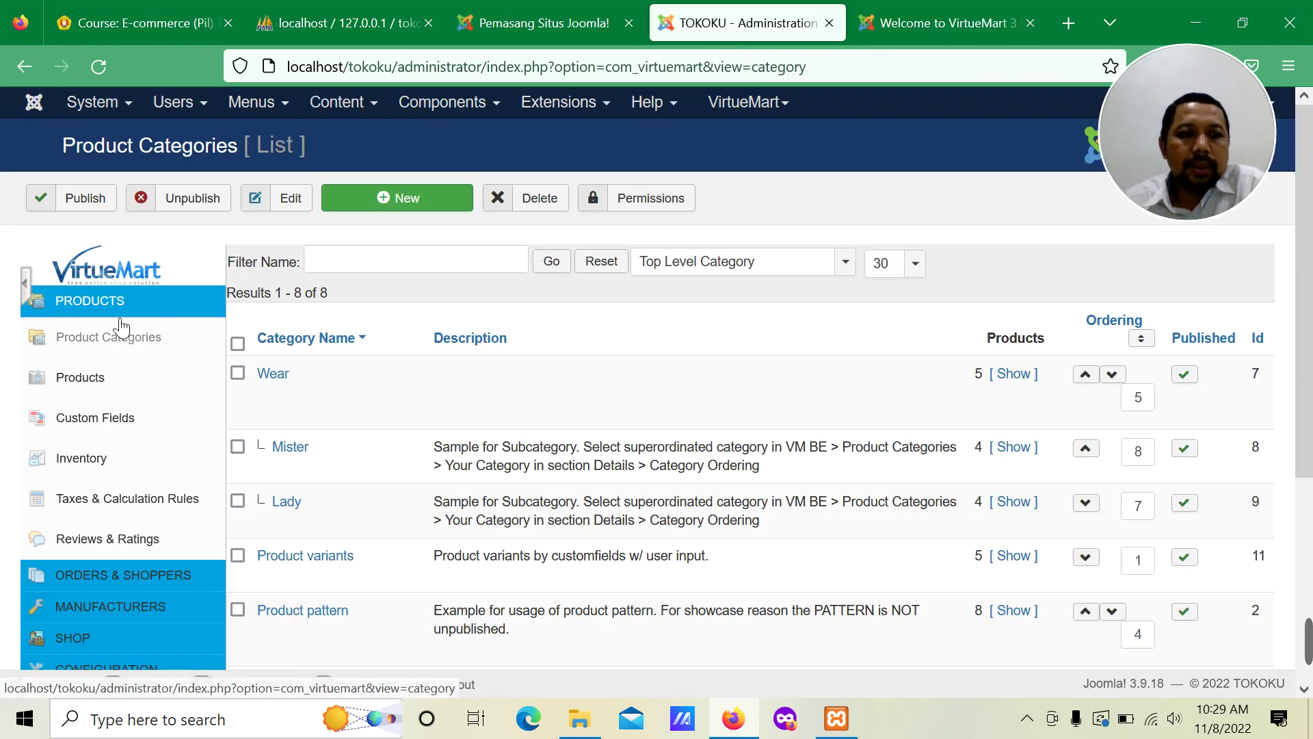
Step: Start a new product category and dismiss the language warning and statistics notice
left_click(420, 213)
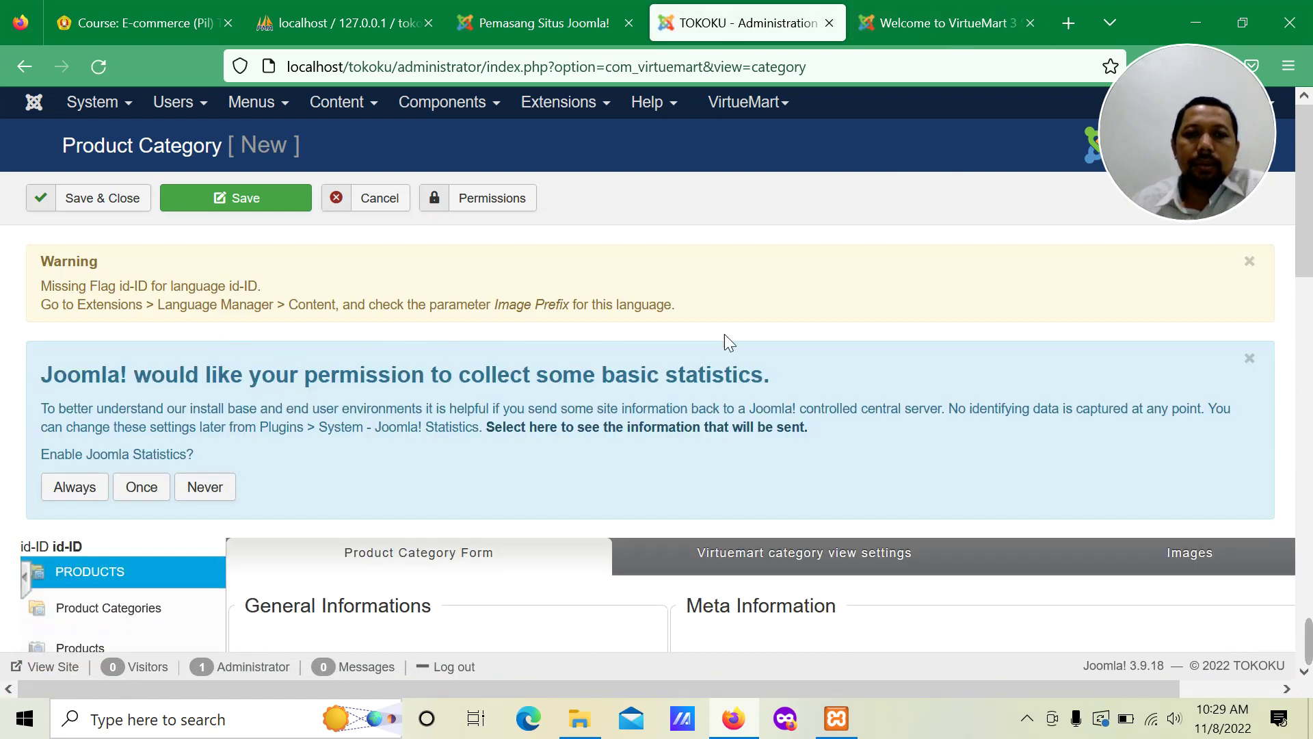
left_click(1251, 262)
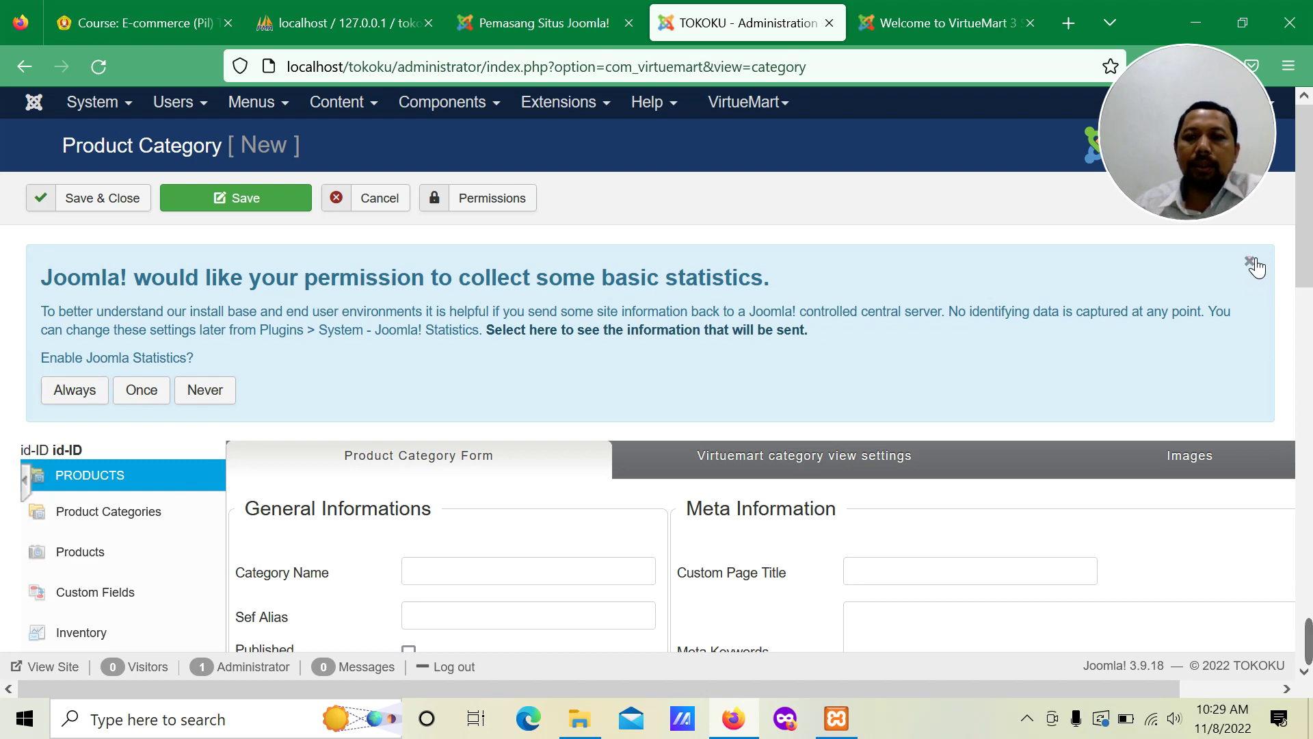
left_click(1250, 263)
Step: Look through the new category form, then go to the VirtueMart Products list
scroll(403, 352, "down", 2)
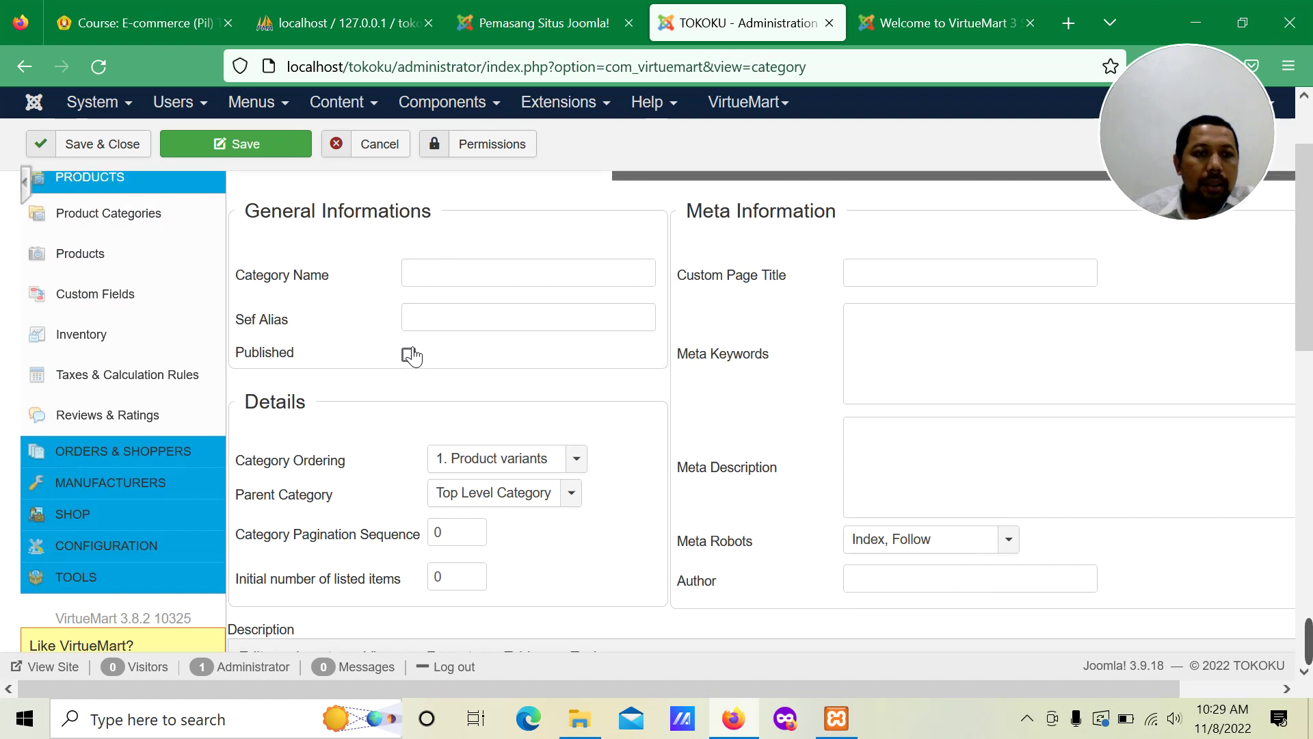
scroll(411, 355, "up", 2)
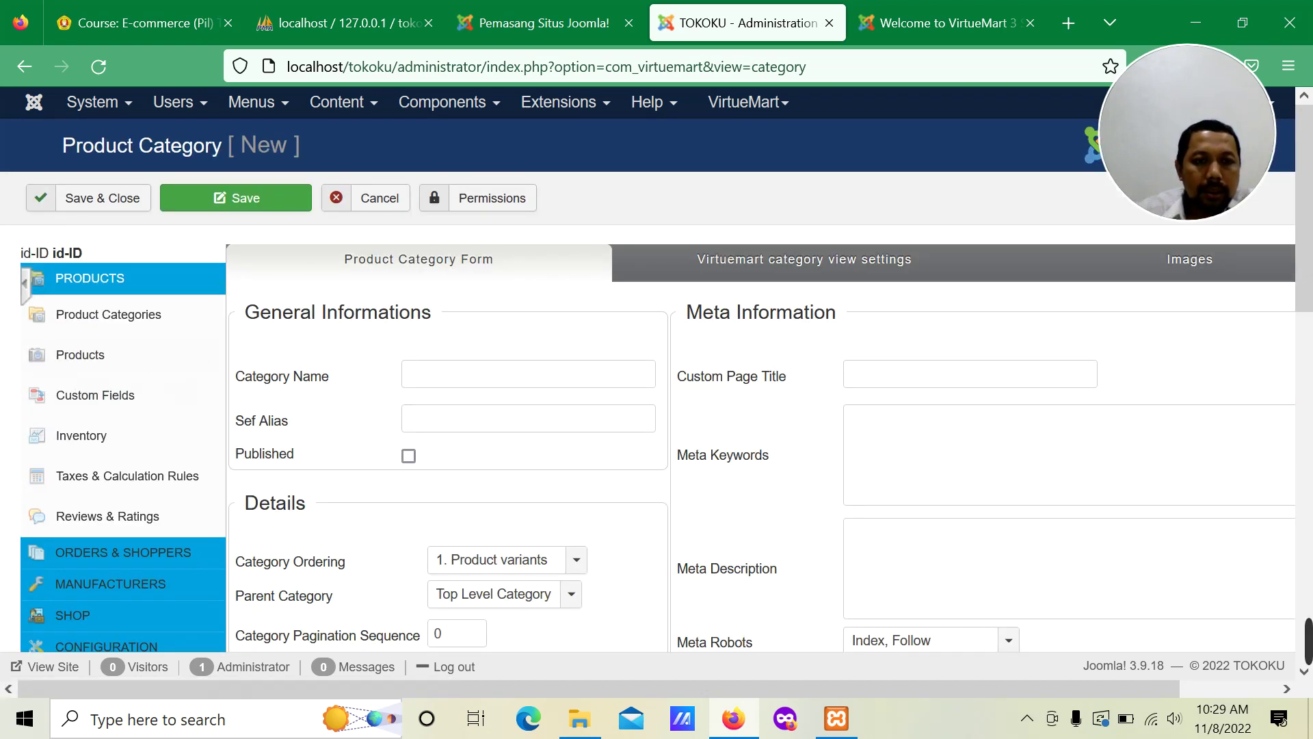
scroll(526, 414, "down", 2)
scroll(523, 410, "down", 6)
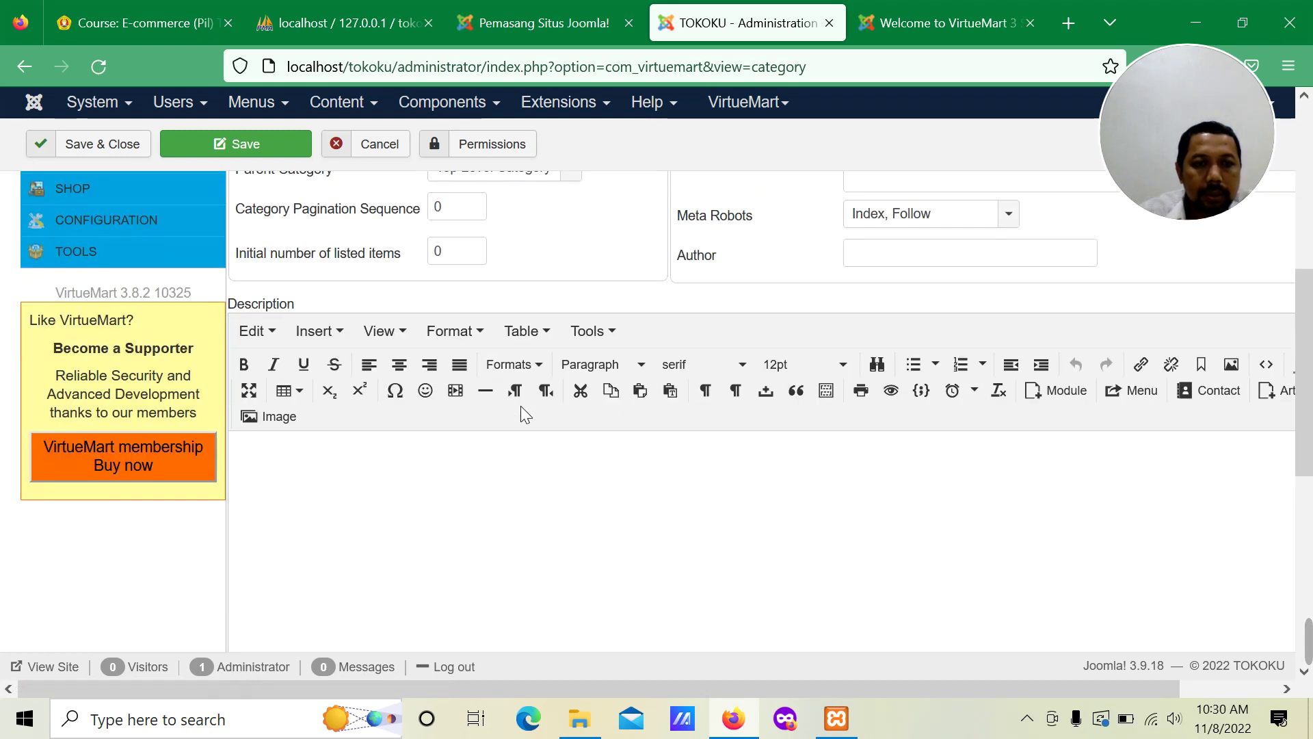
scroll(520, 405, "up", 8)
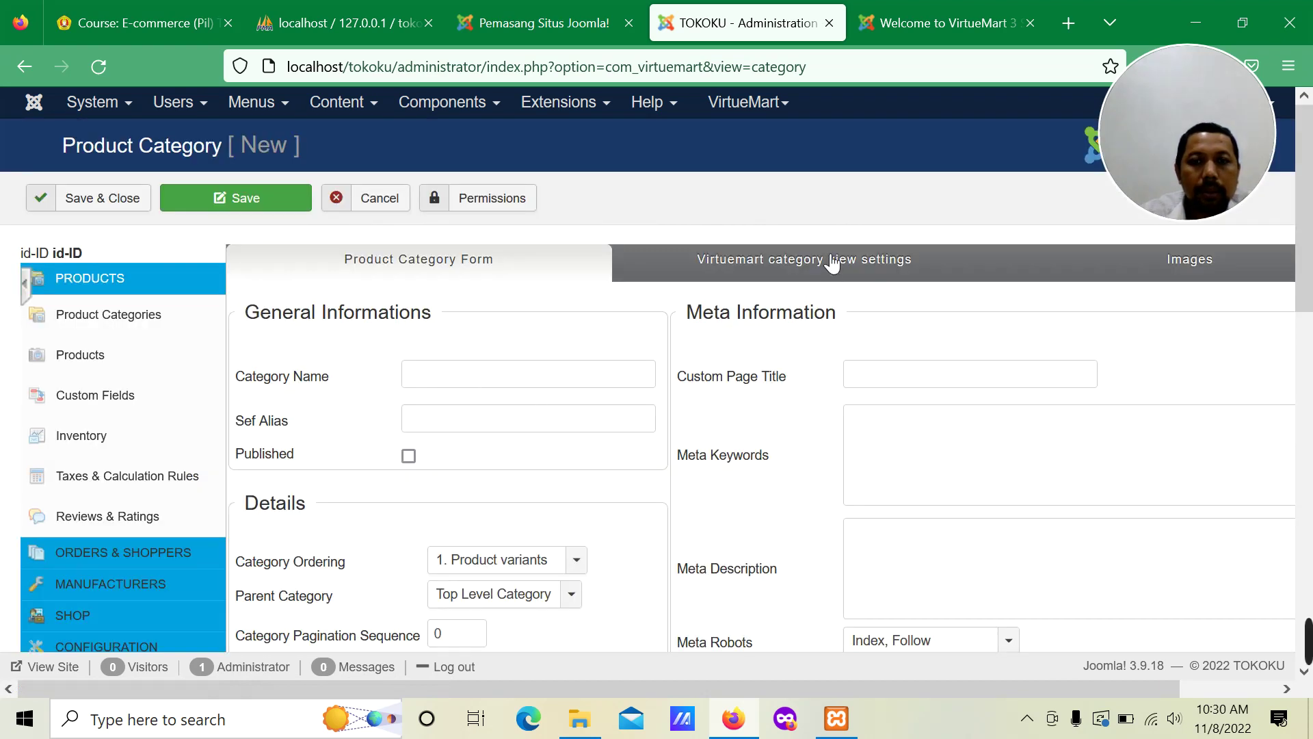
left_click(94, 363)
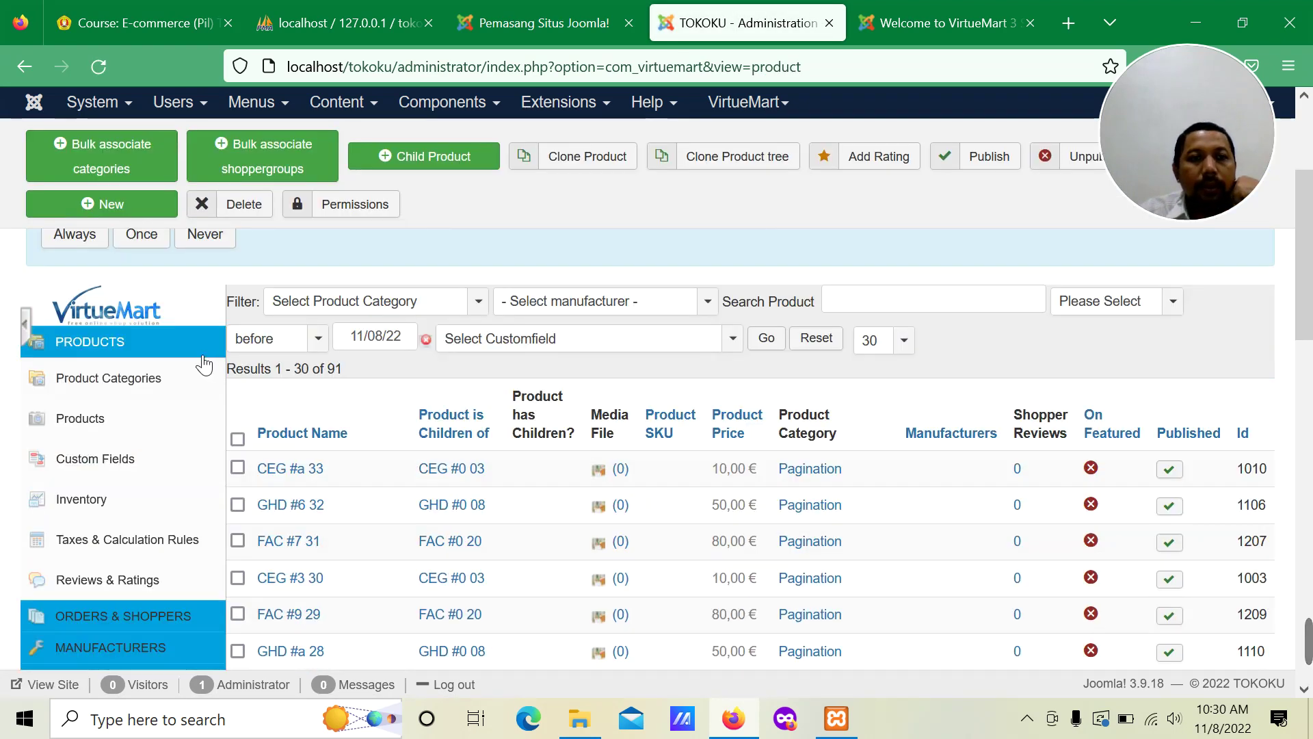
Step: Start a new product, clear its warning and statistics notices, and focus Product Name
scroll(243, 400, "down", 5)
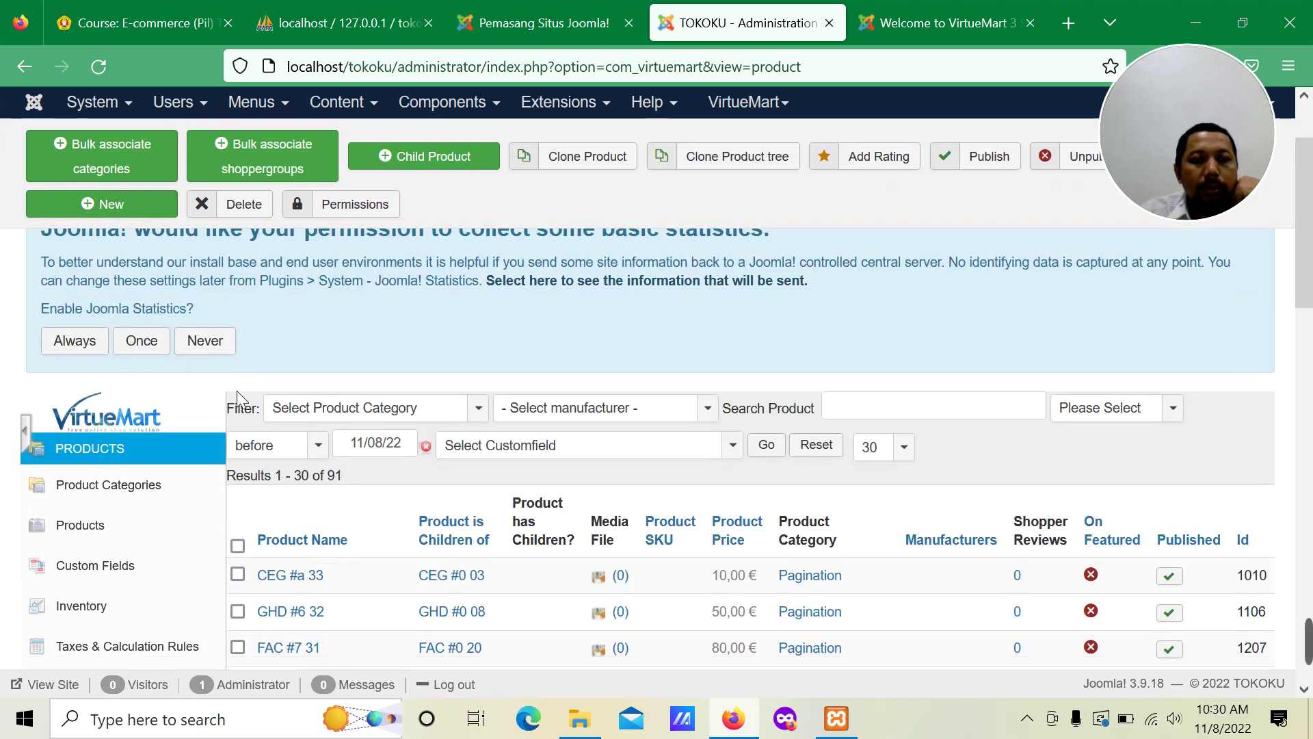
scroll(146, 270, "up", 5)
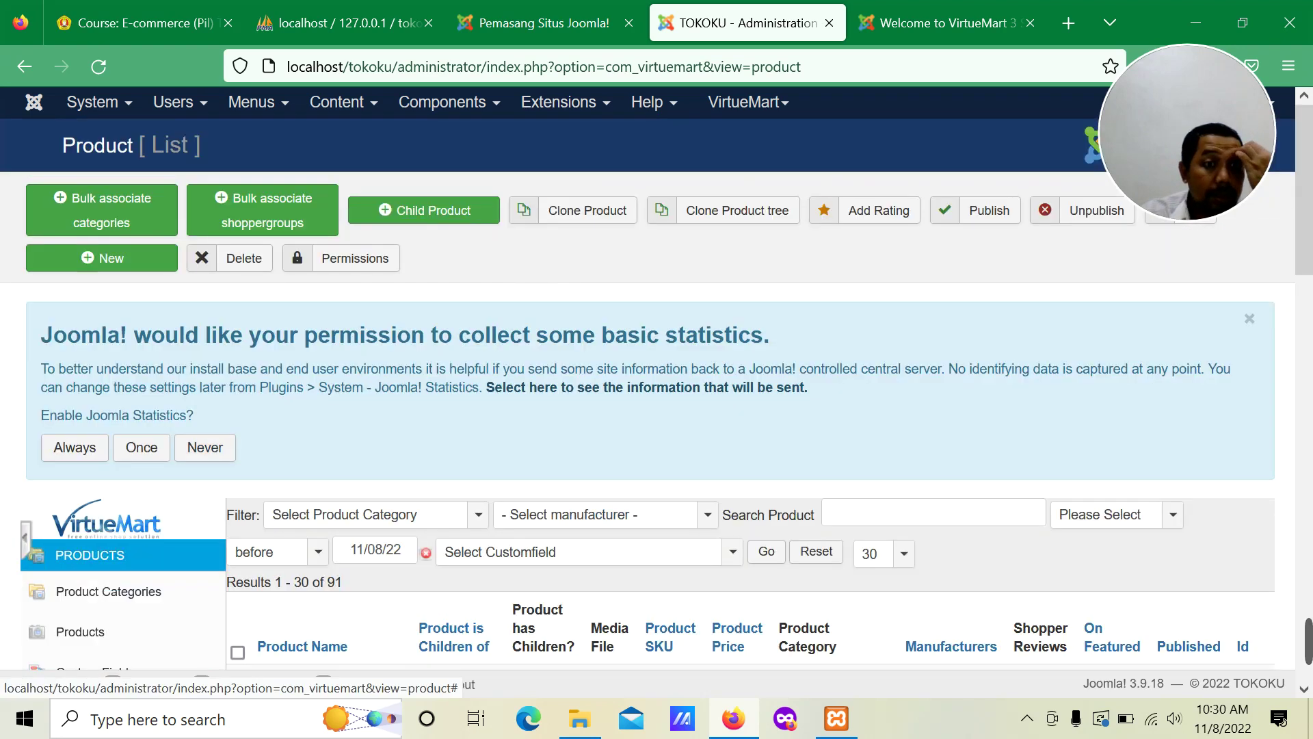
left_click(145, 267)
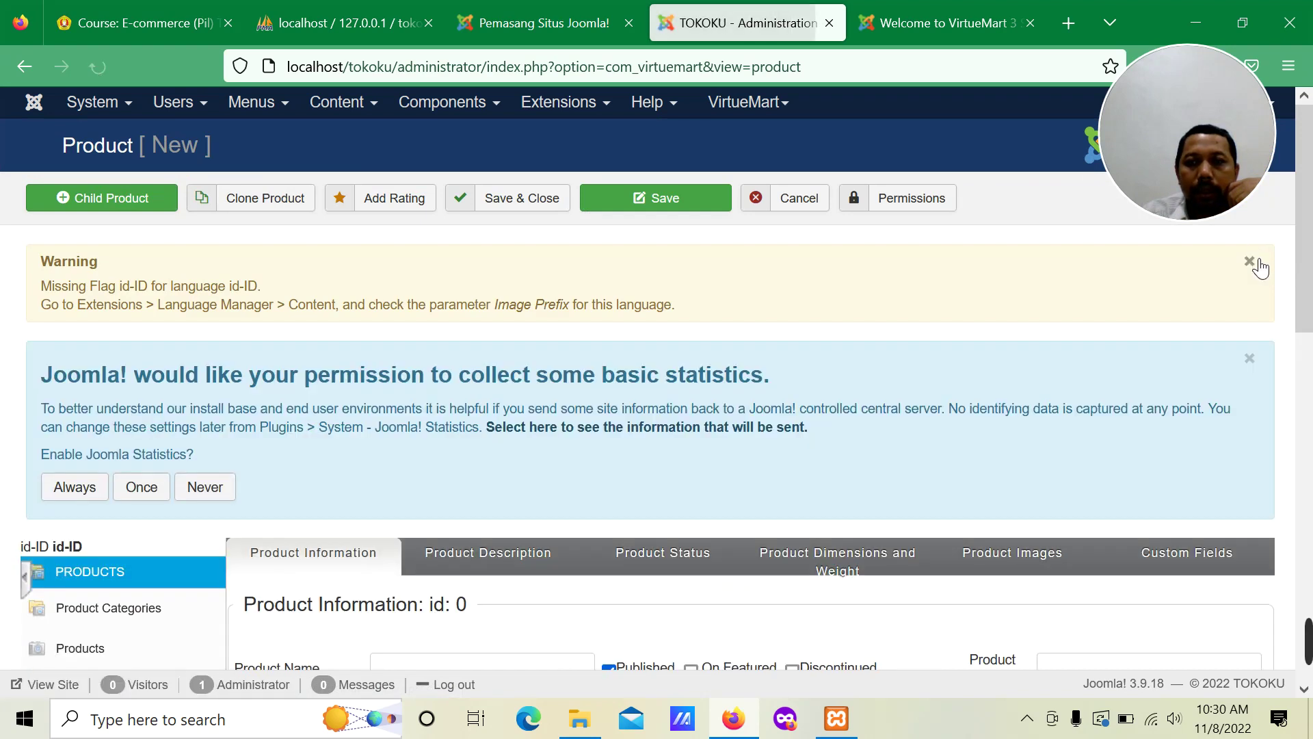
left_click(1252, 263)
left_click(1249, 264)
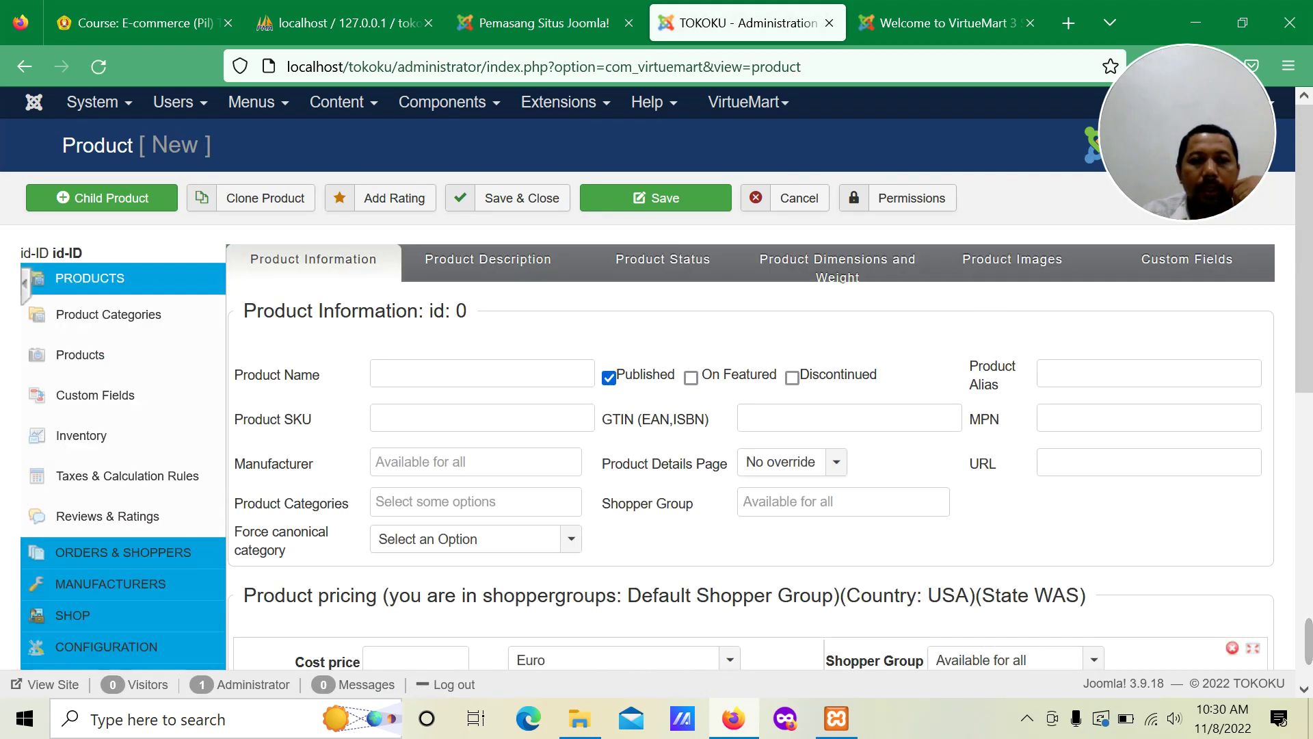
left_click(392, 375)
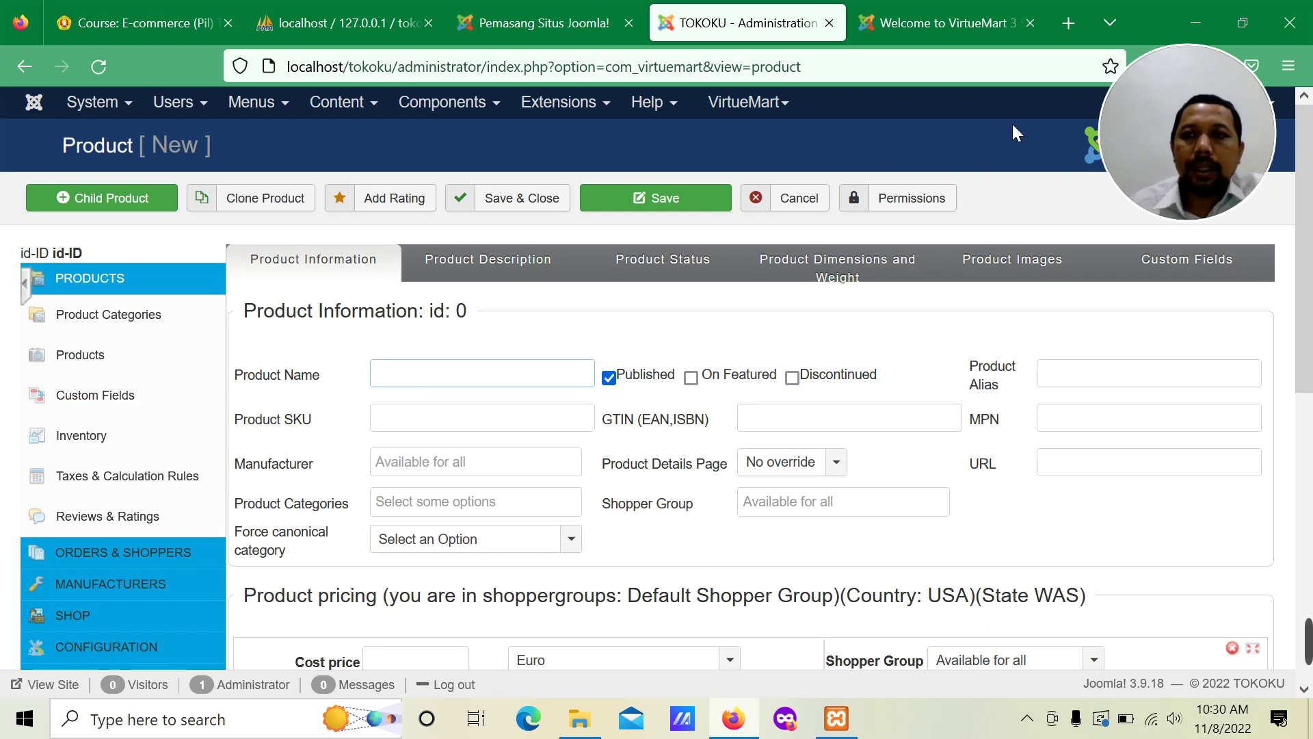
left_click(1063, 23)
Step: Search Google for 'KIPAS' and browse the image results
left_click(630, 354)
type("KIPAS")
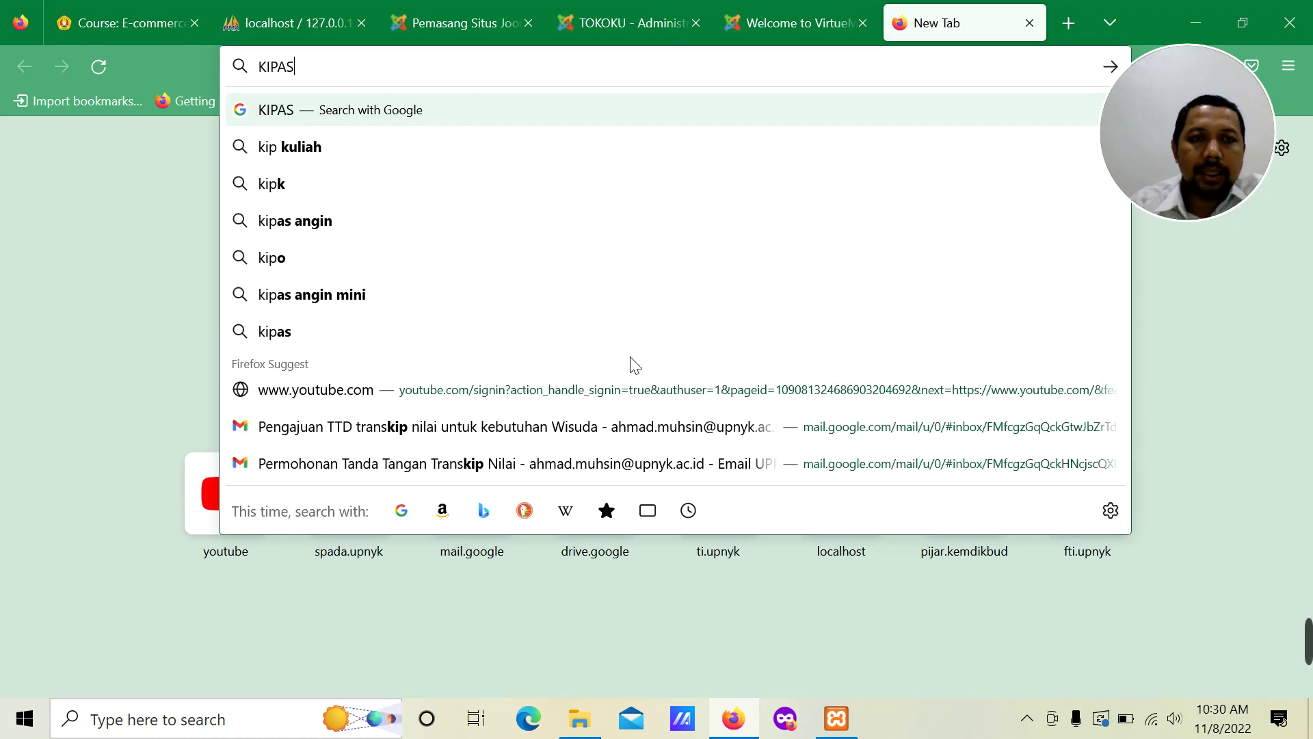
key("Return")
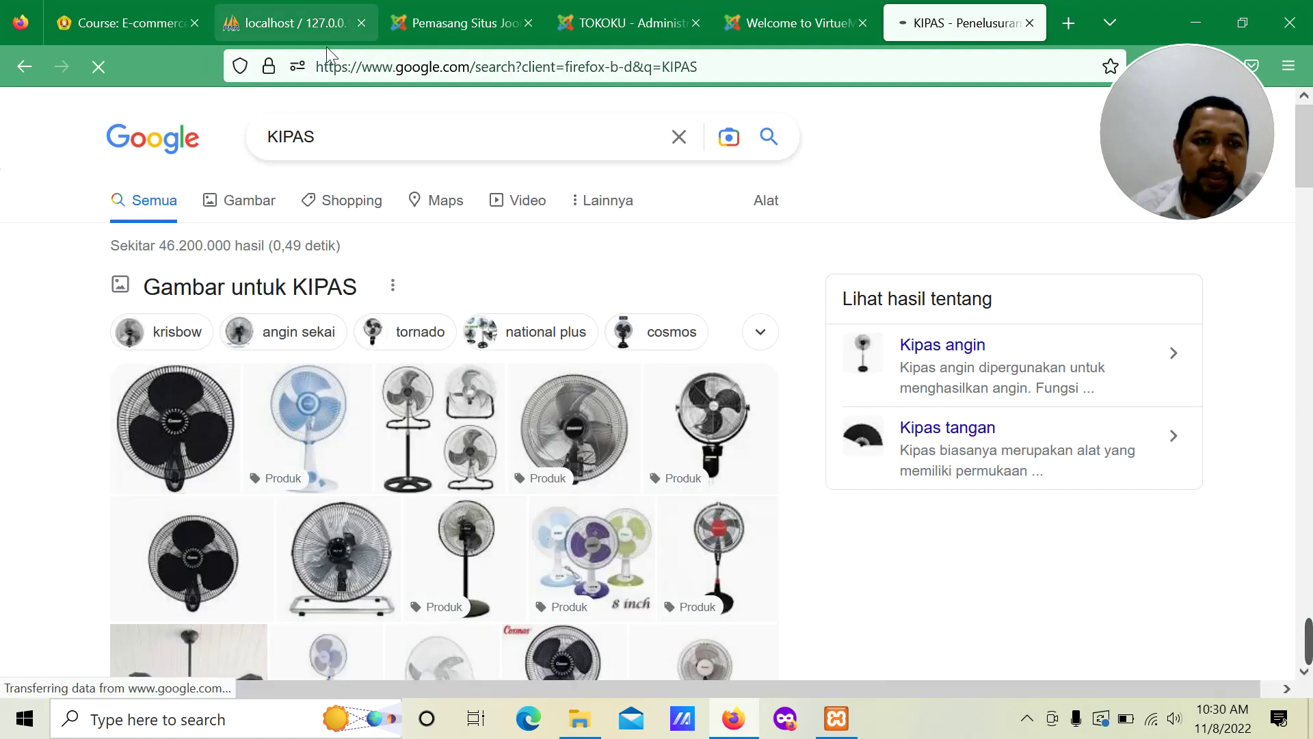
left_click(250, 207)
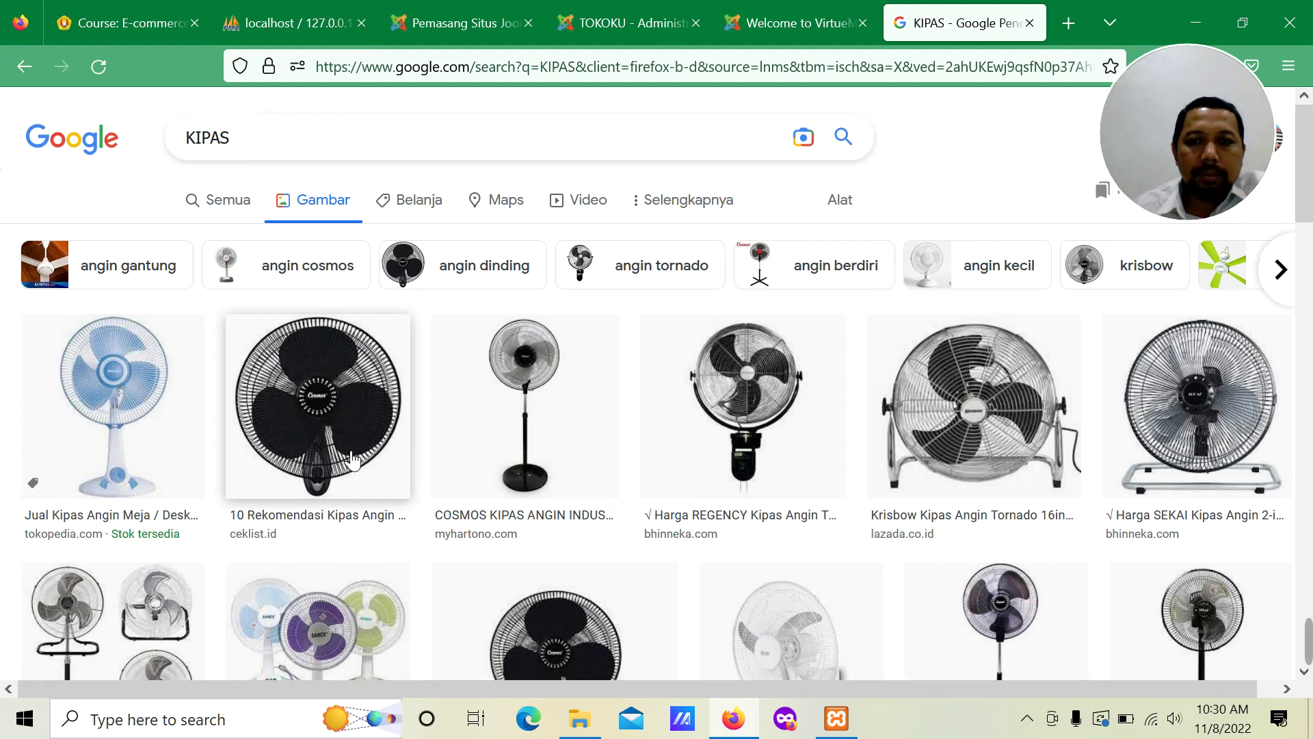
scroll(254, 407, "down", 2)
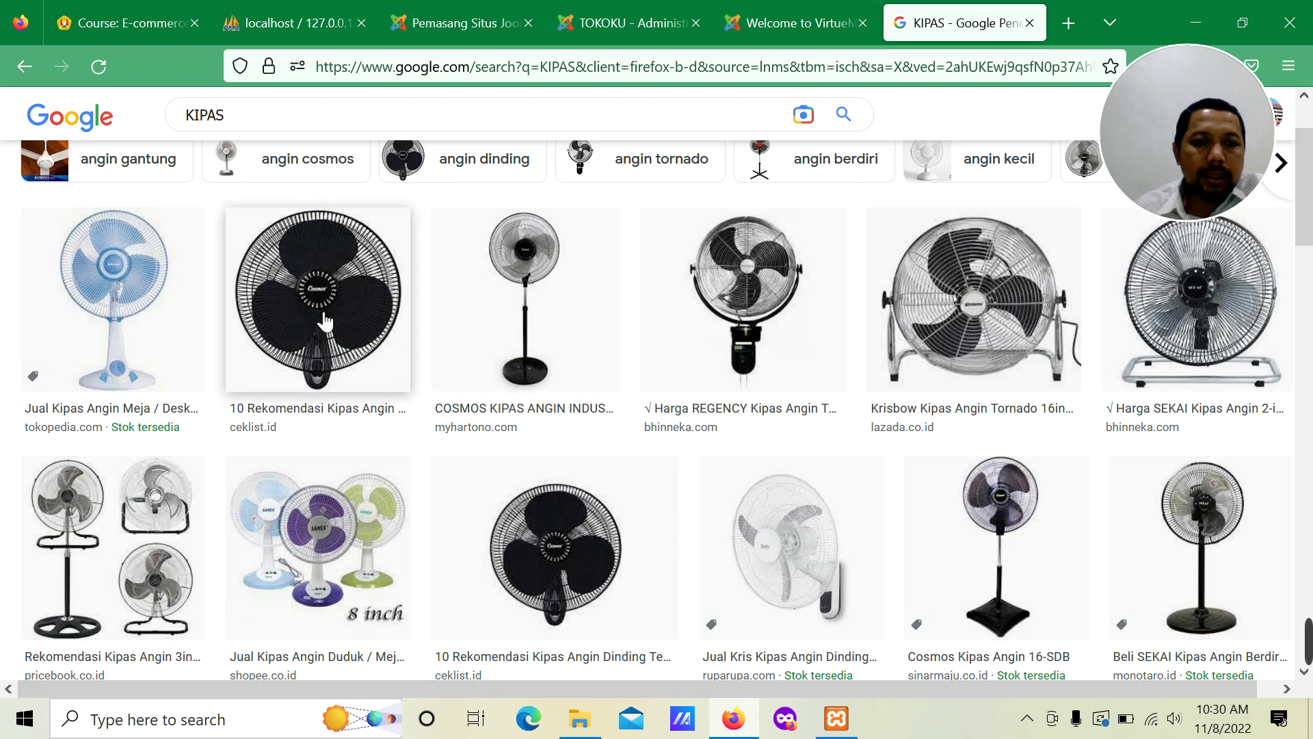
scroll(544, 378, "down", 7)
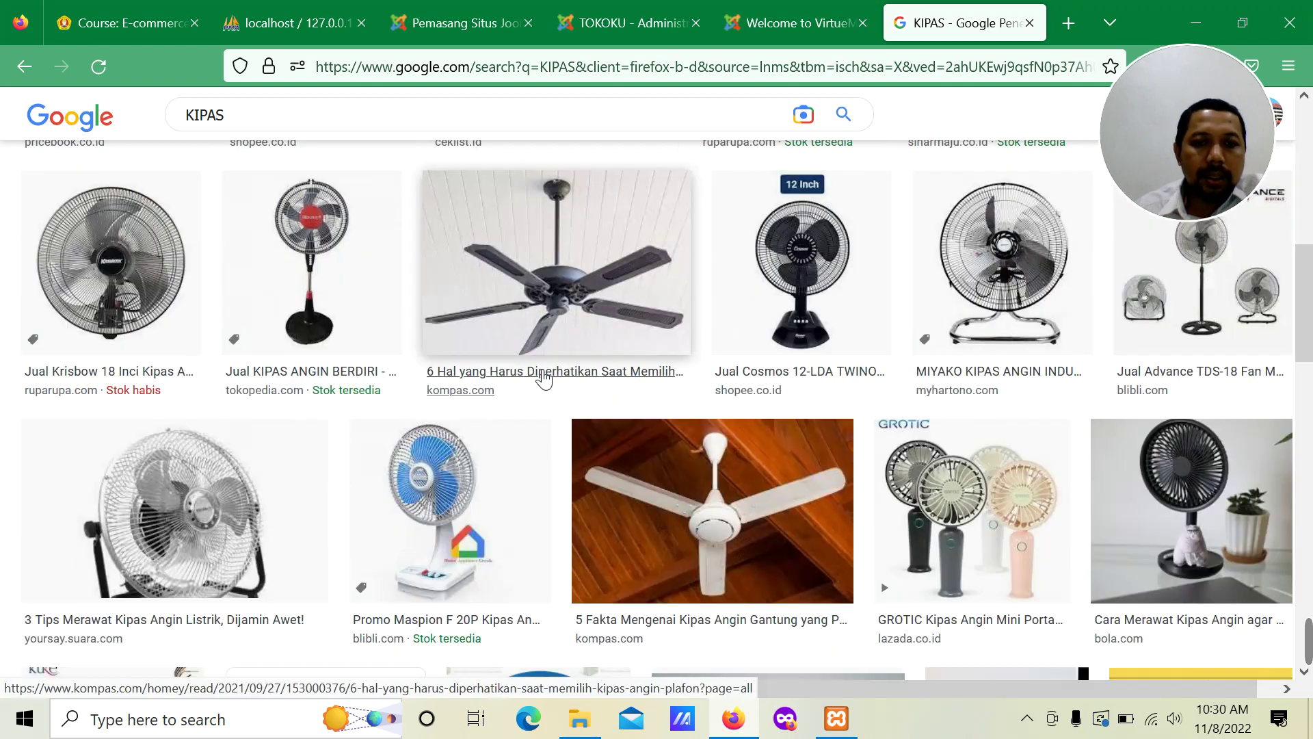
scroll(543, 378, "up", 8)
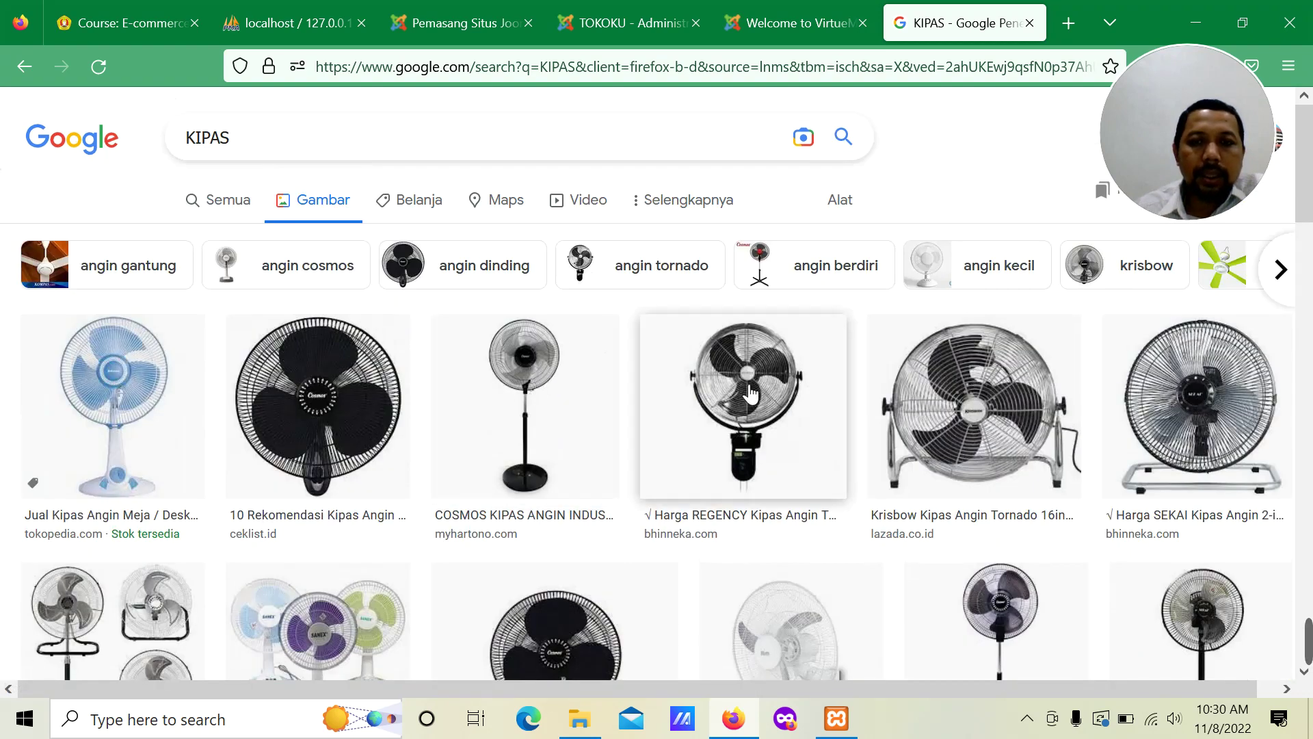
Step: Try the Creative Commons and commercial usage-rights filters, then clear the filter
right_click(751, 391)
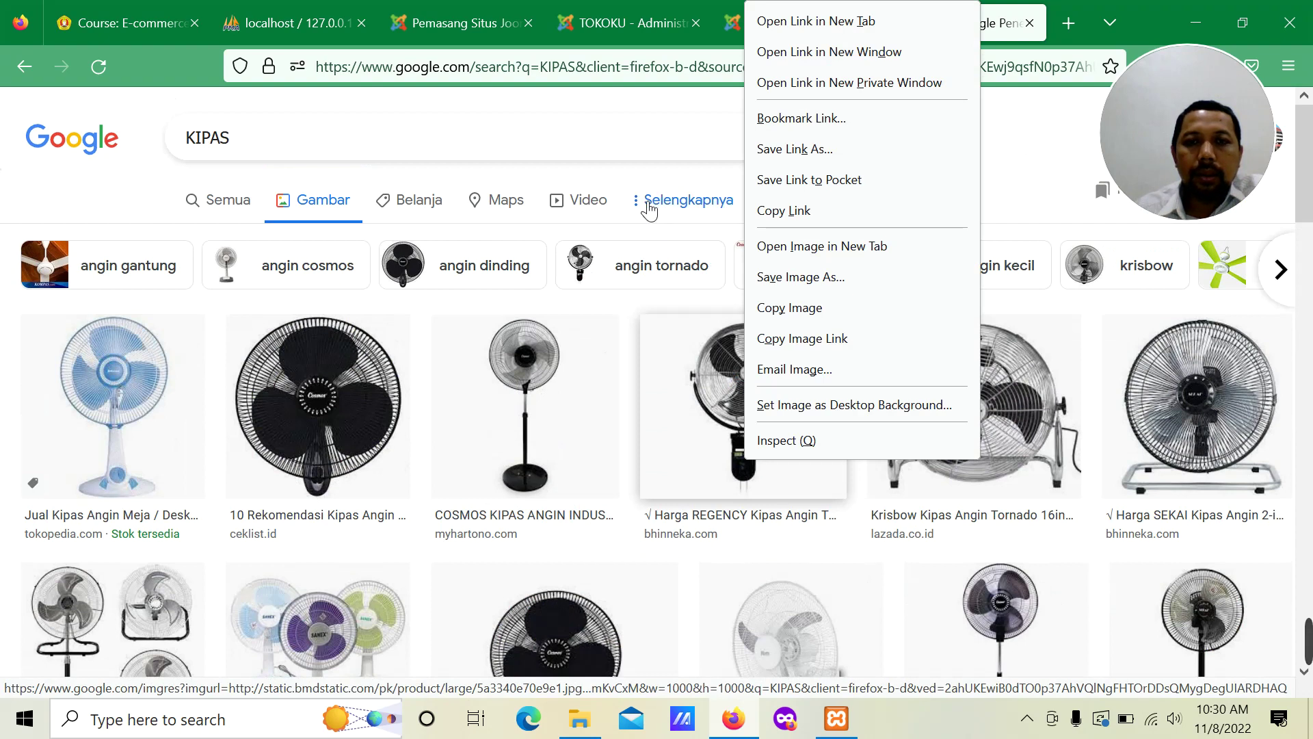
left_click(648, 205)
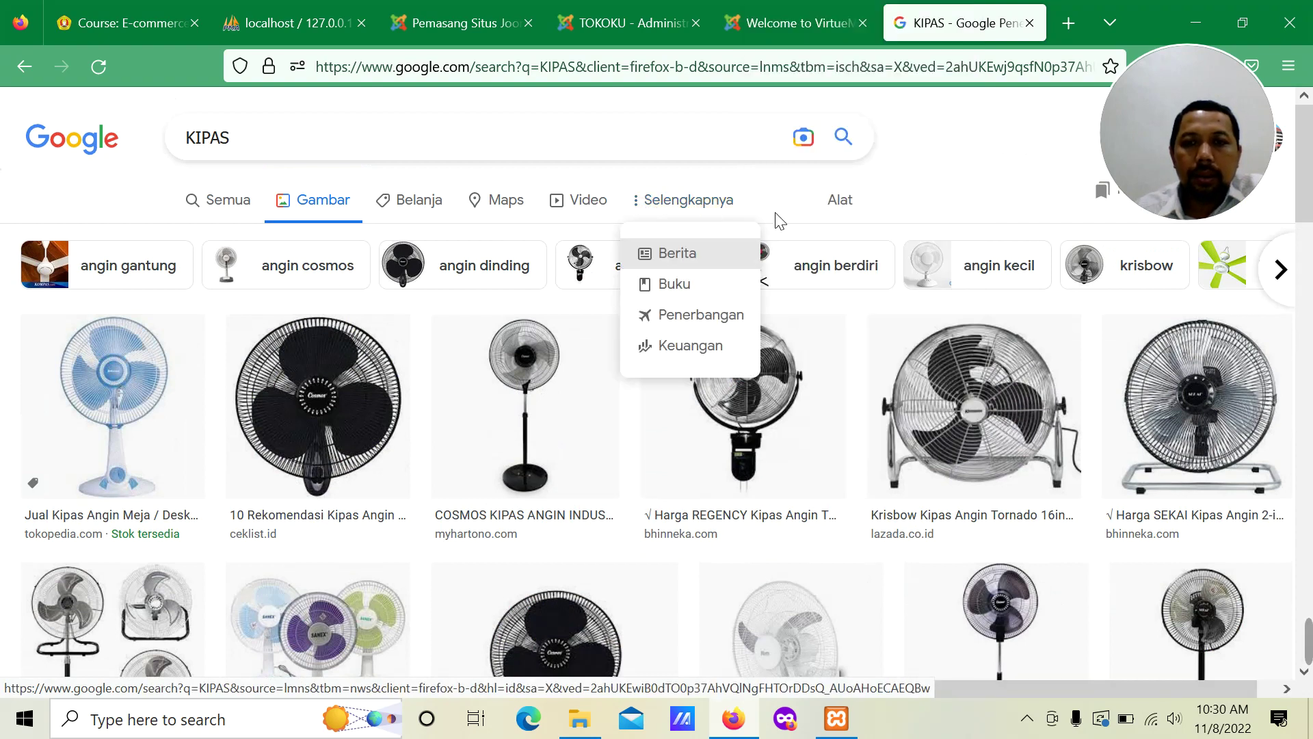
left_click(845, 203)
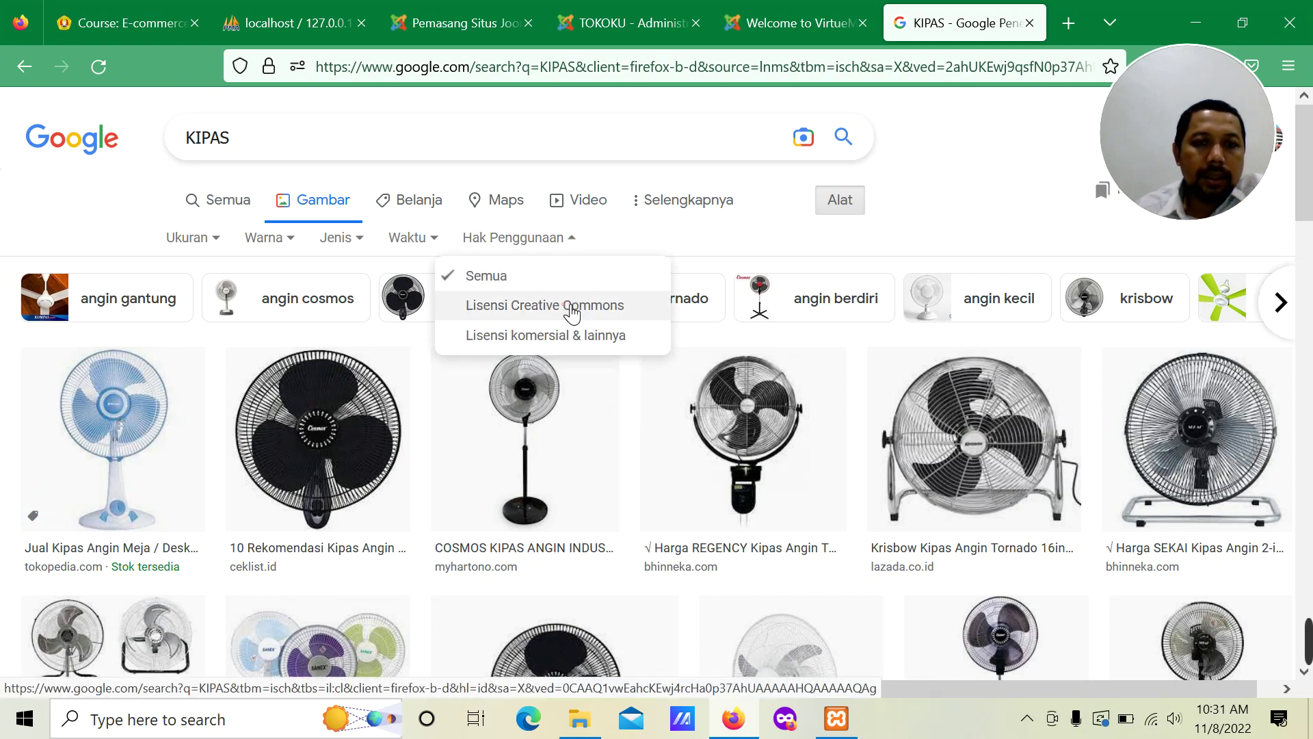
left_click(572, 309)
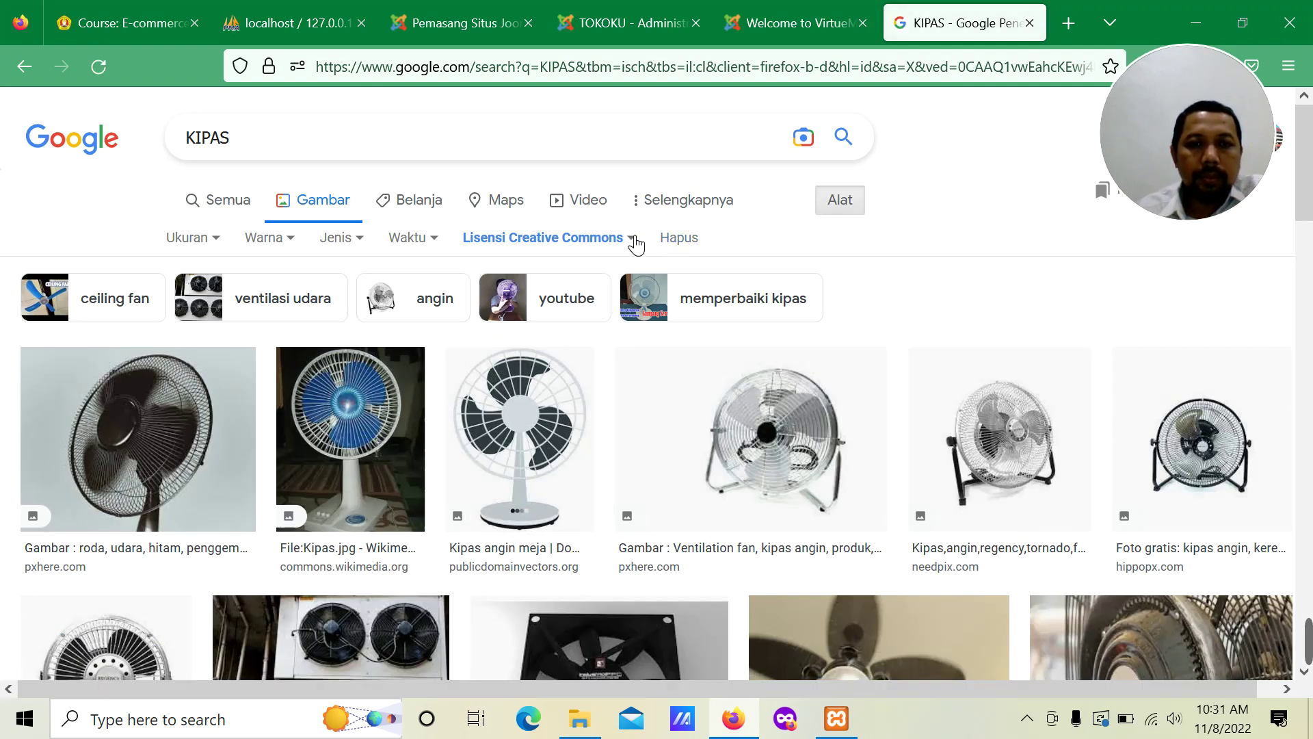
left_click(632, 239)
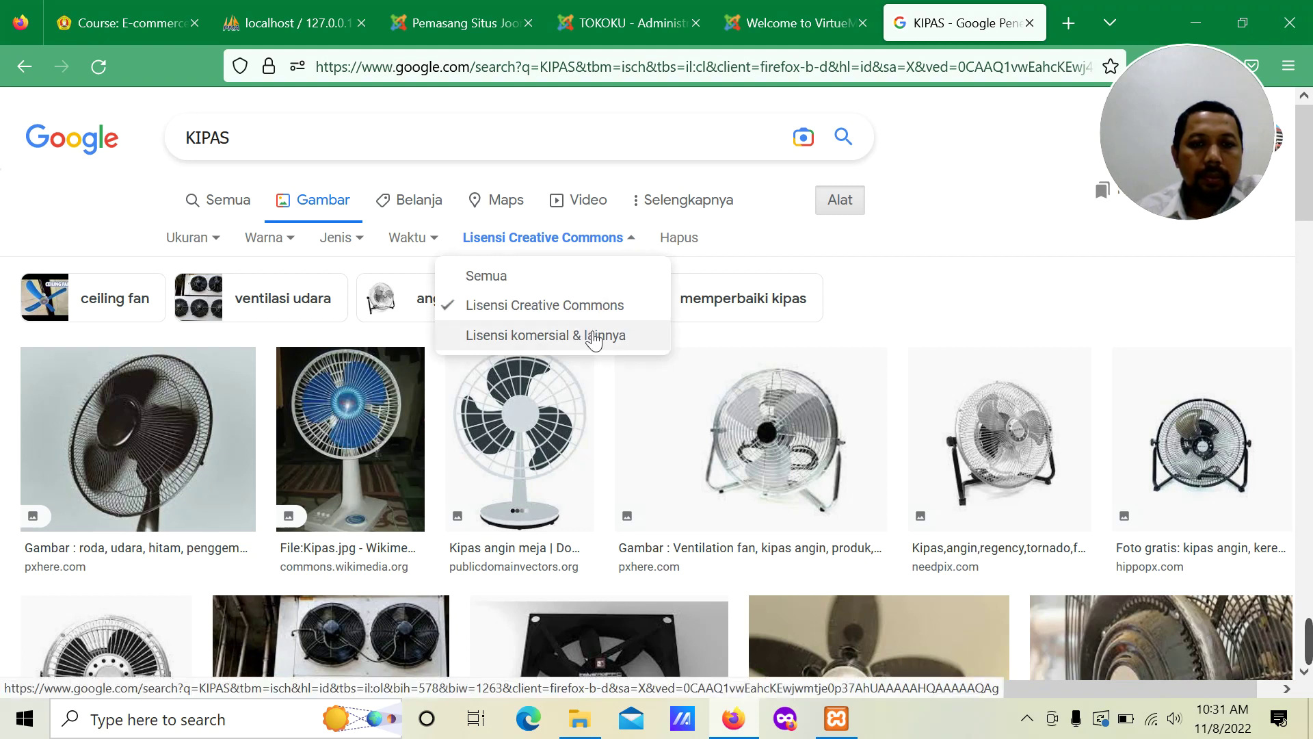
left_click(594, 337)
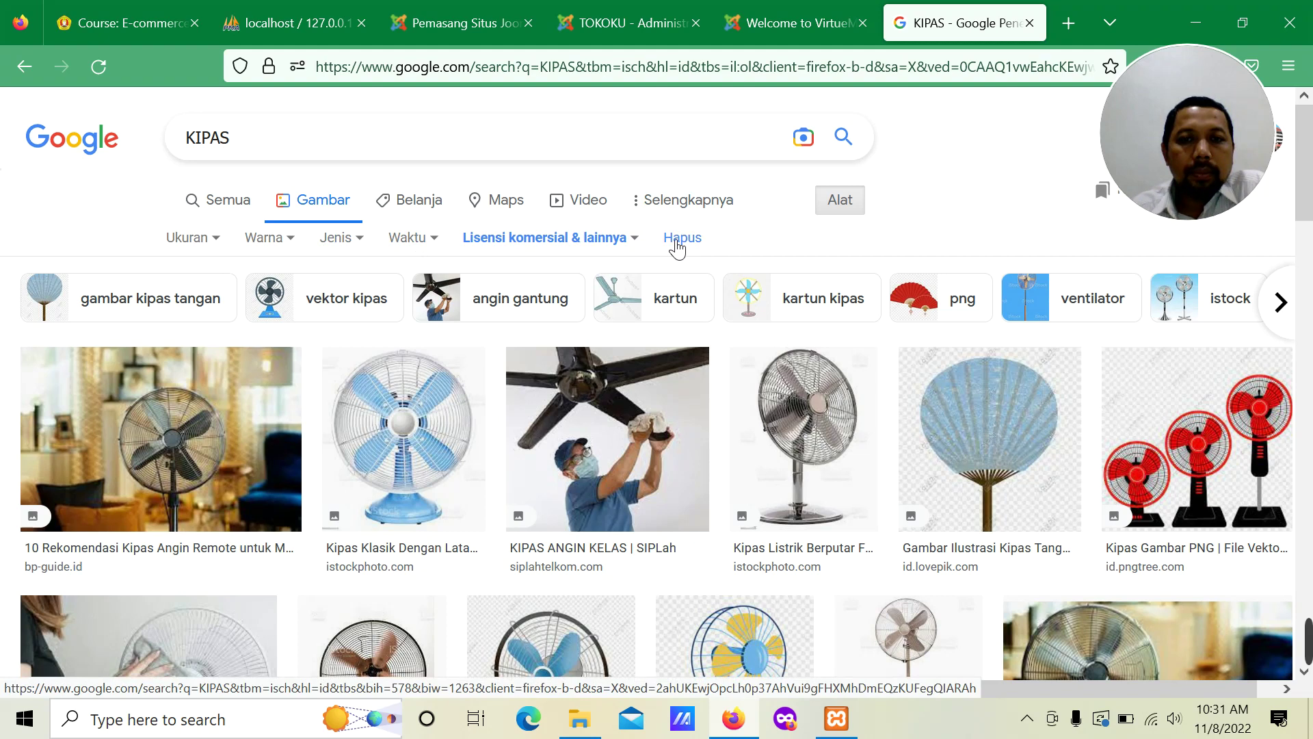
left_click(682, 242)
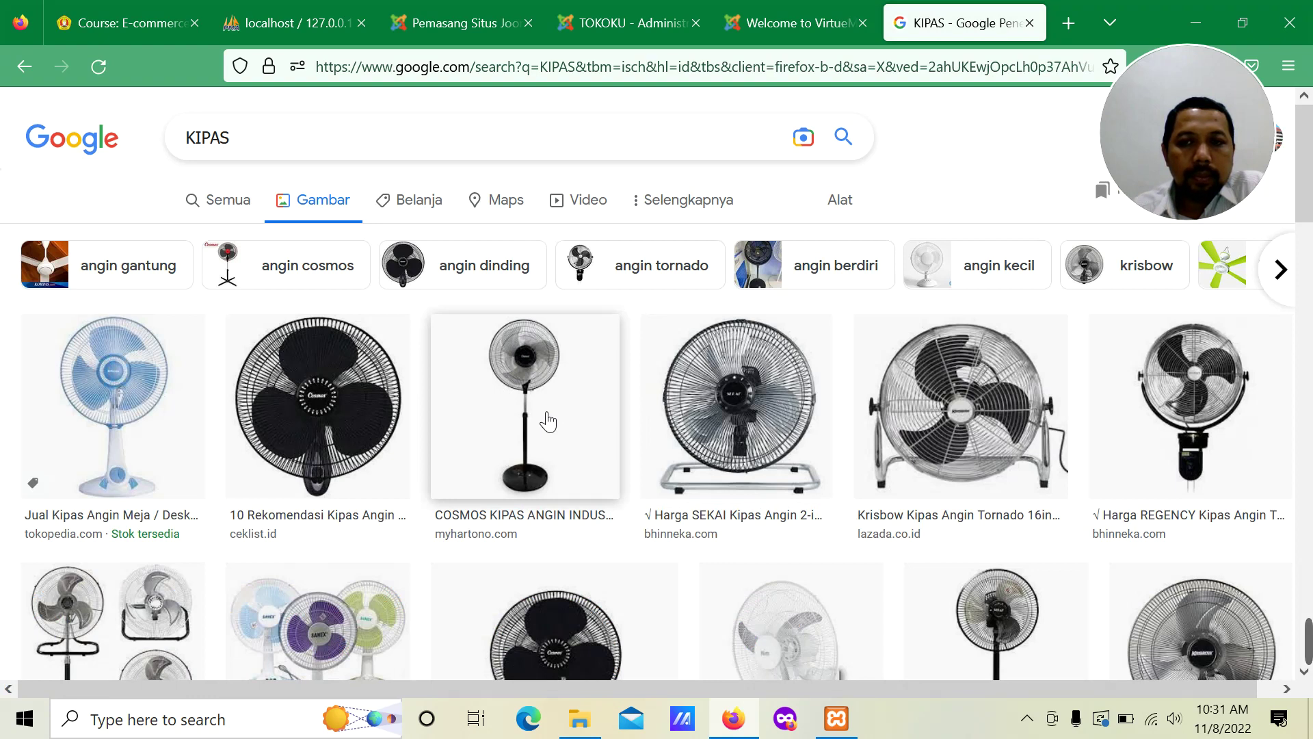
Step: Search images for 'KIPAS FREE COPYRIGHT' and choose Save Image As on the first fan picture
left_click(408, 137)
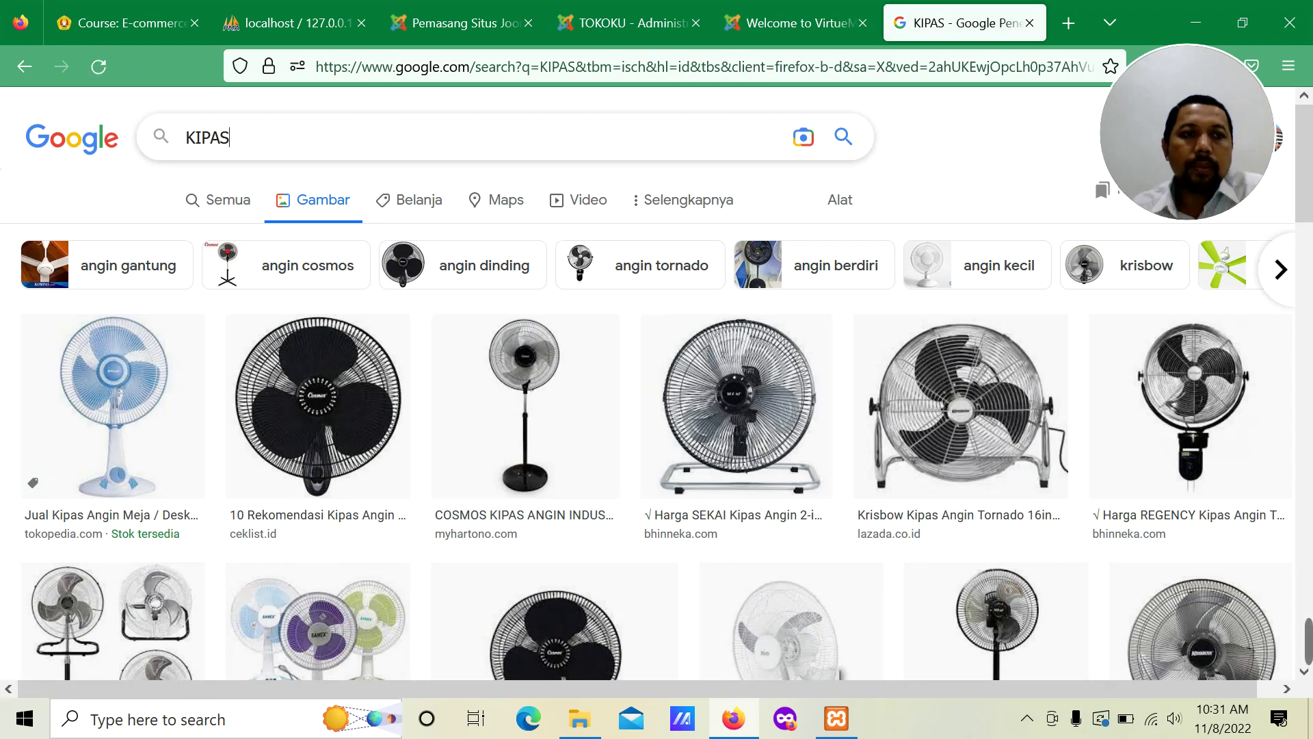
type("F")
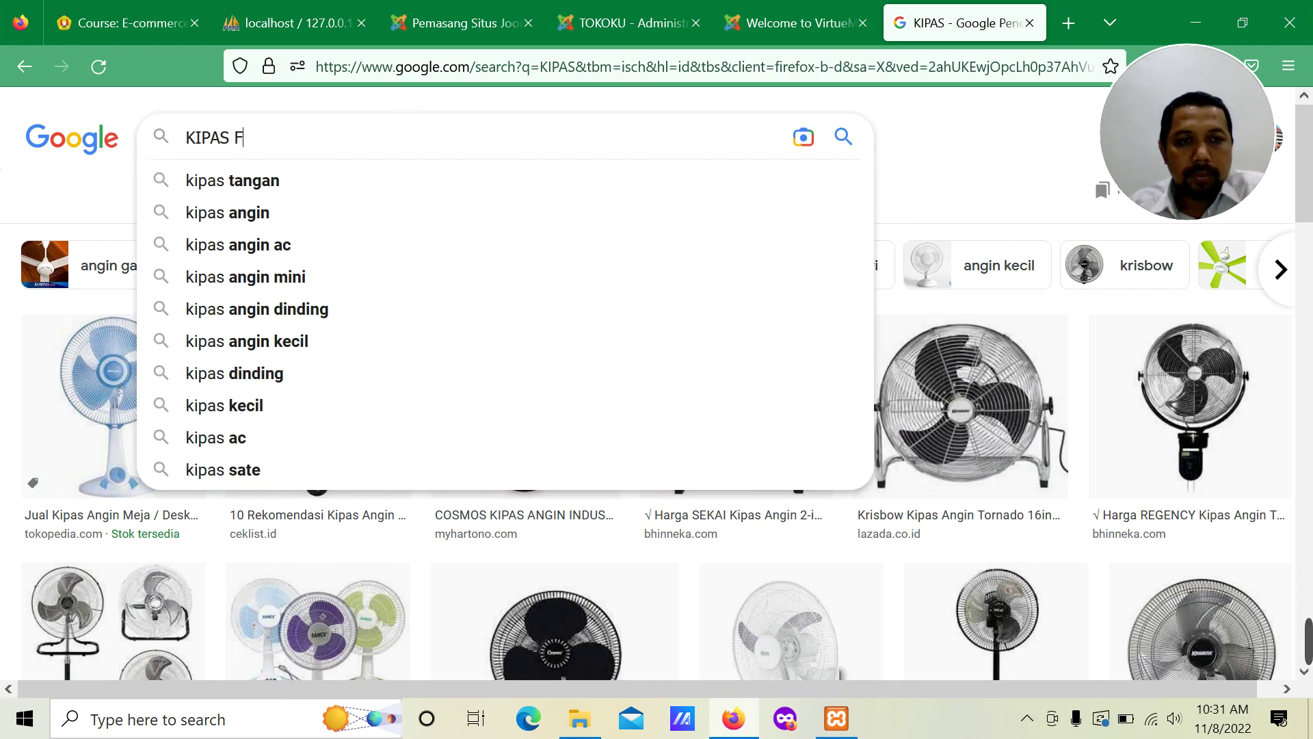
type("REE")
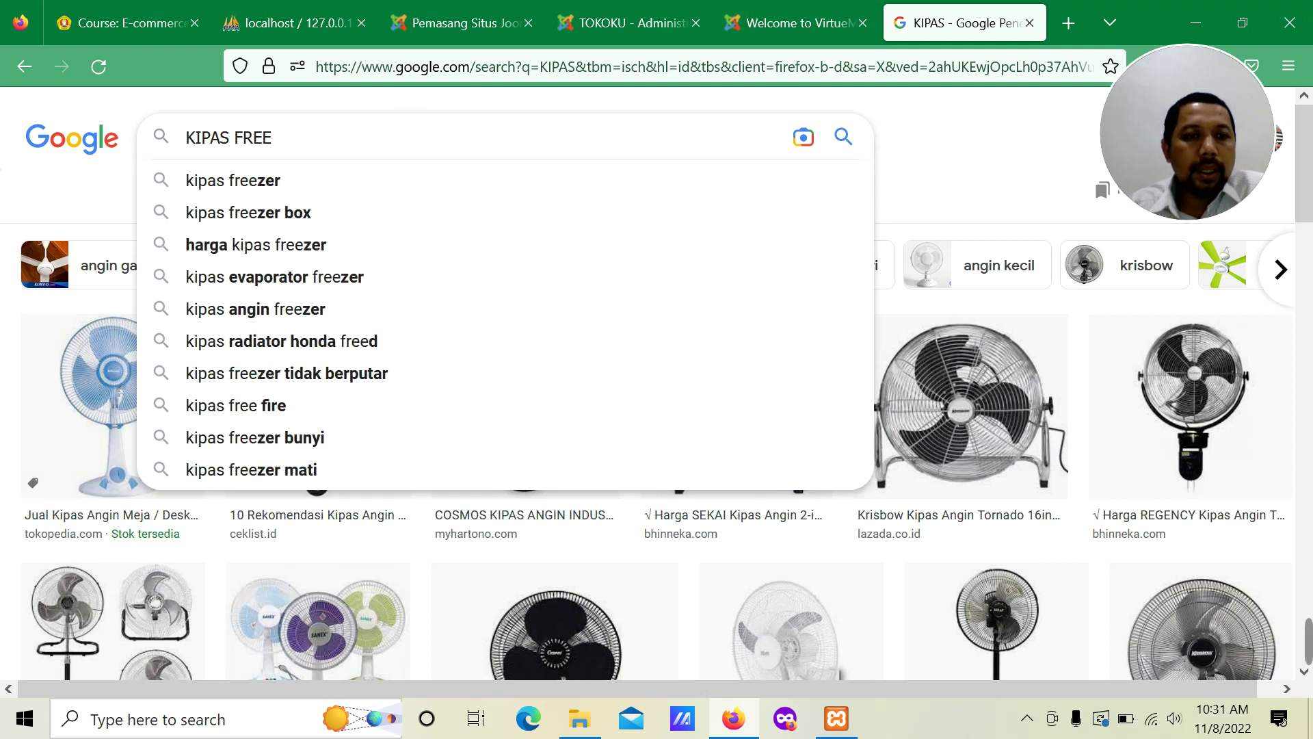
type(" COPYRIGHT")
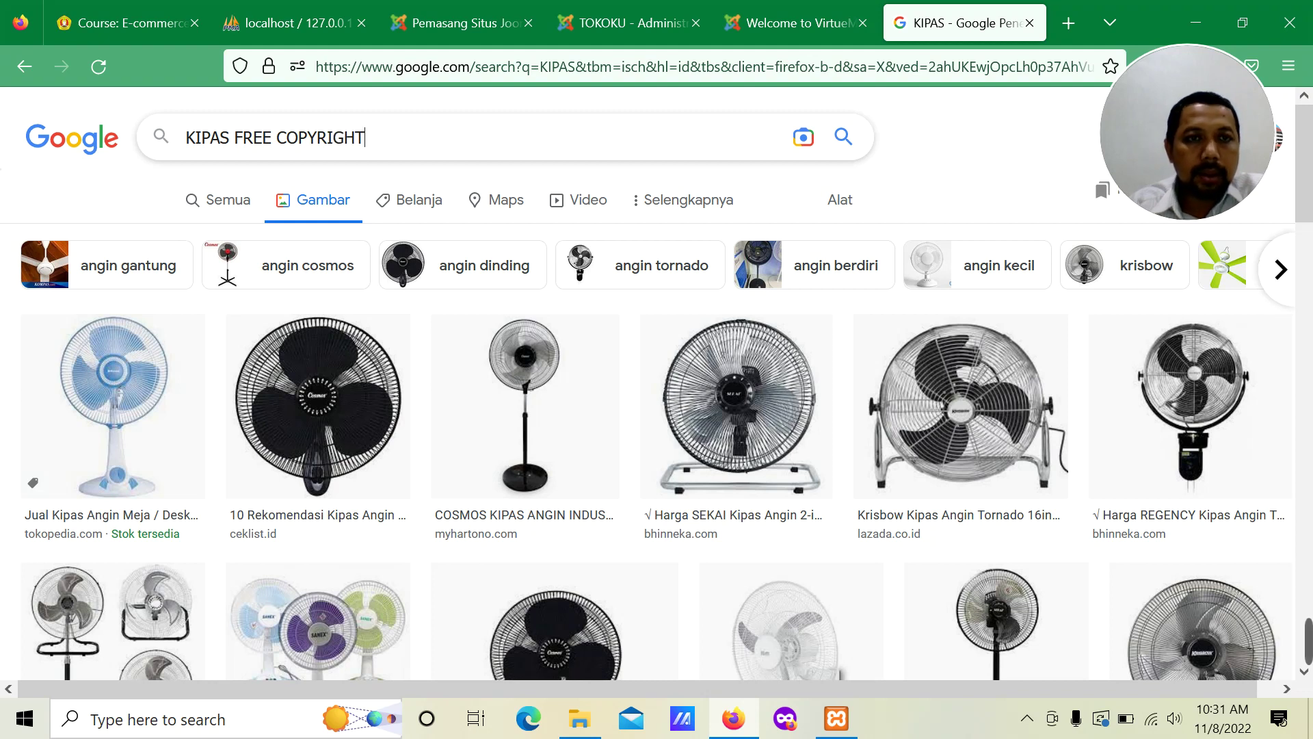
key("Return")
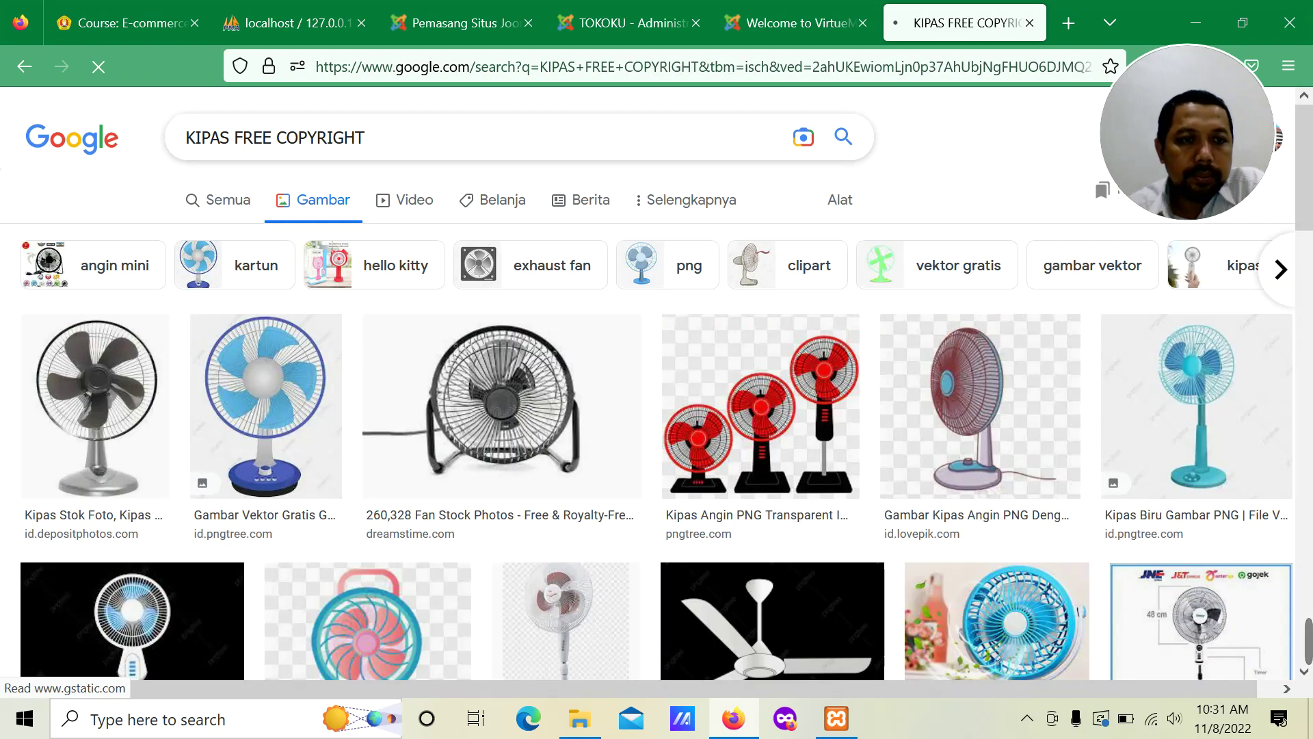
right_click(74, 418)
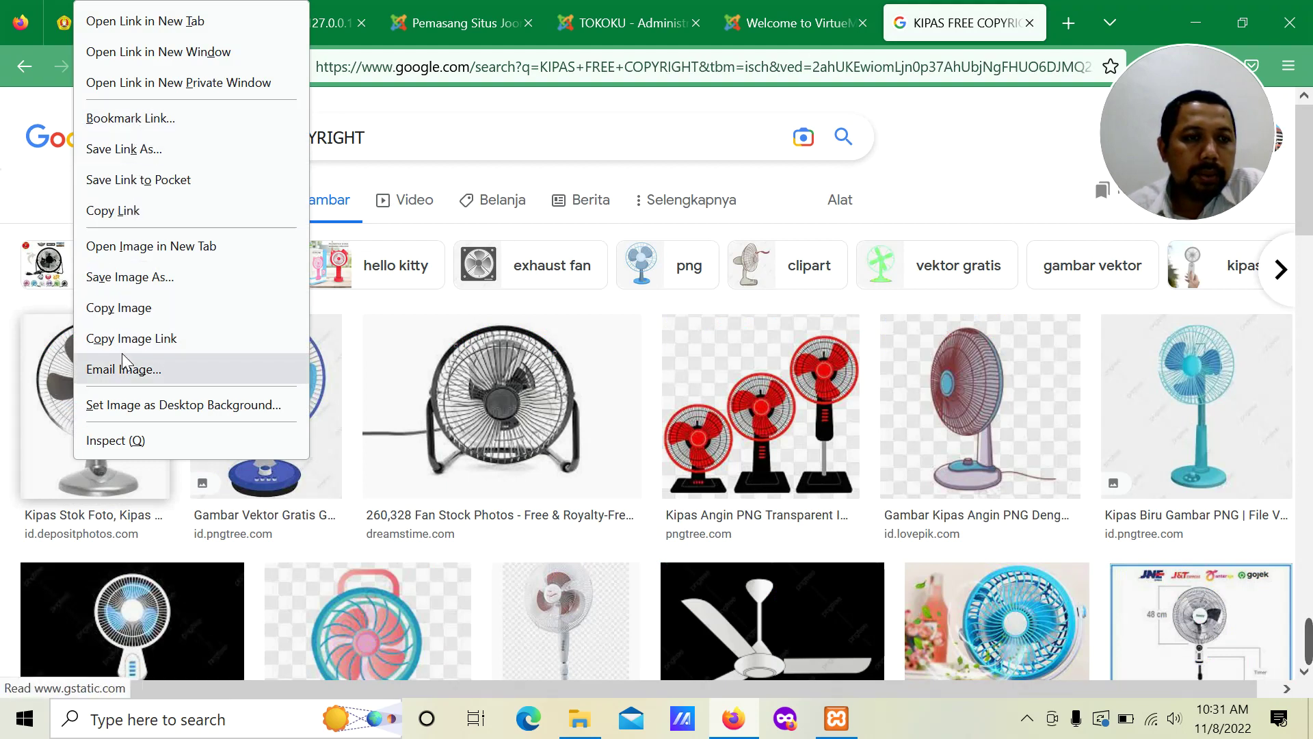
left_click(134, 277)
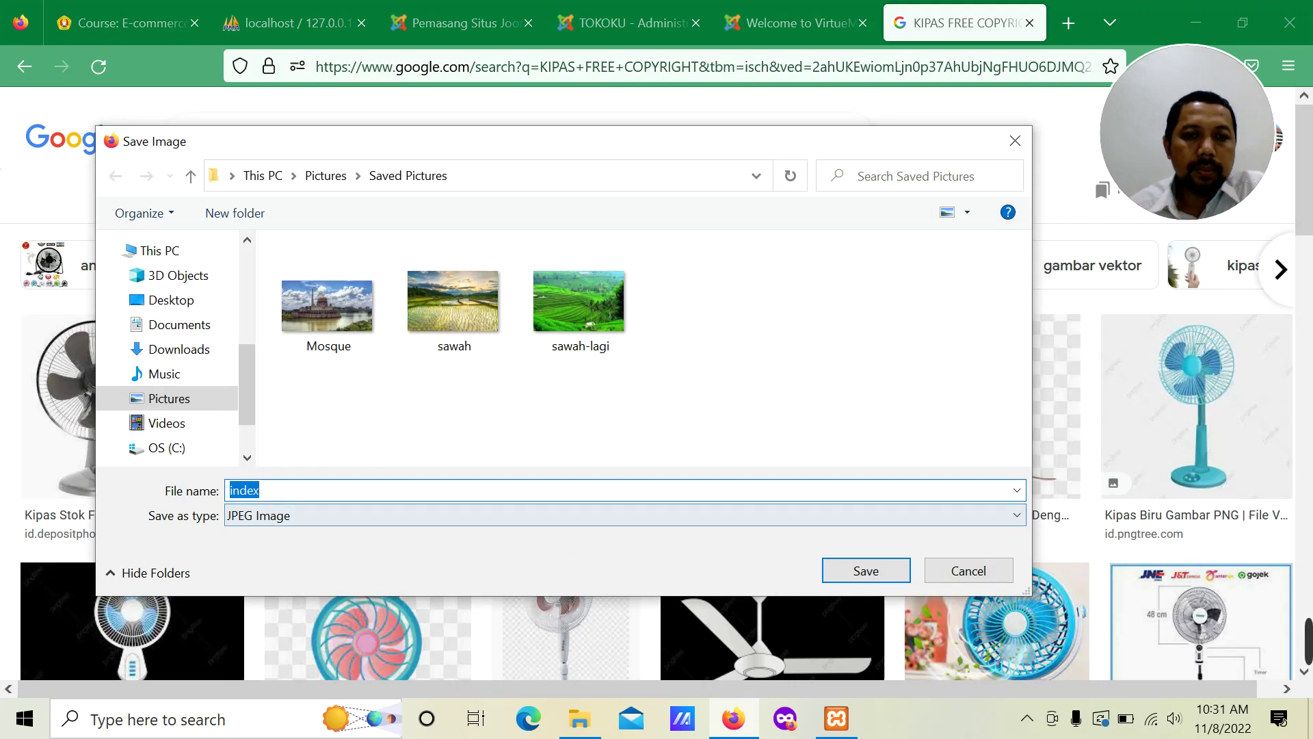
Step: Save the fan picture as 'kipas' and return to the TOKOKU admin product form
type("k")
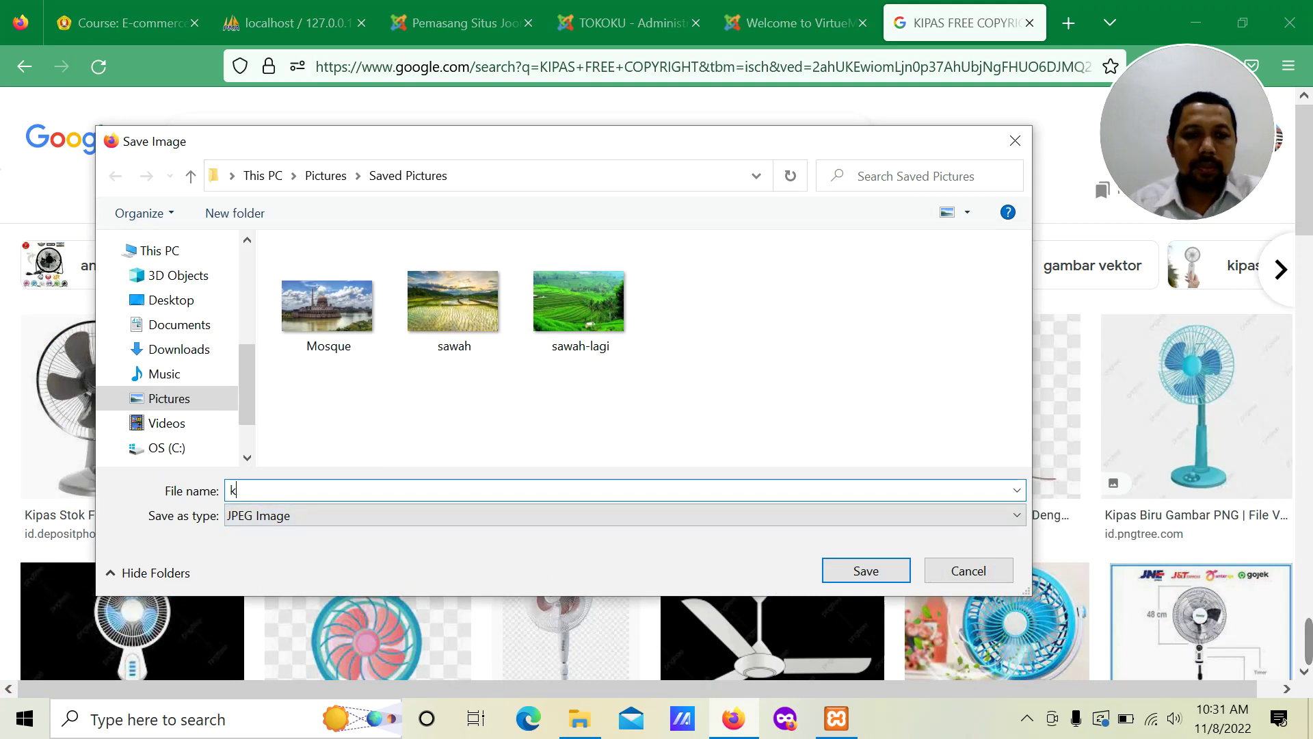
type("ipas")
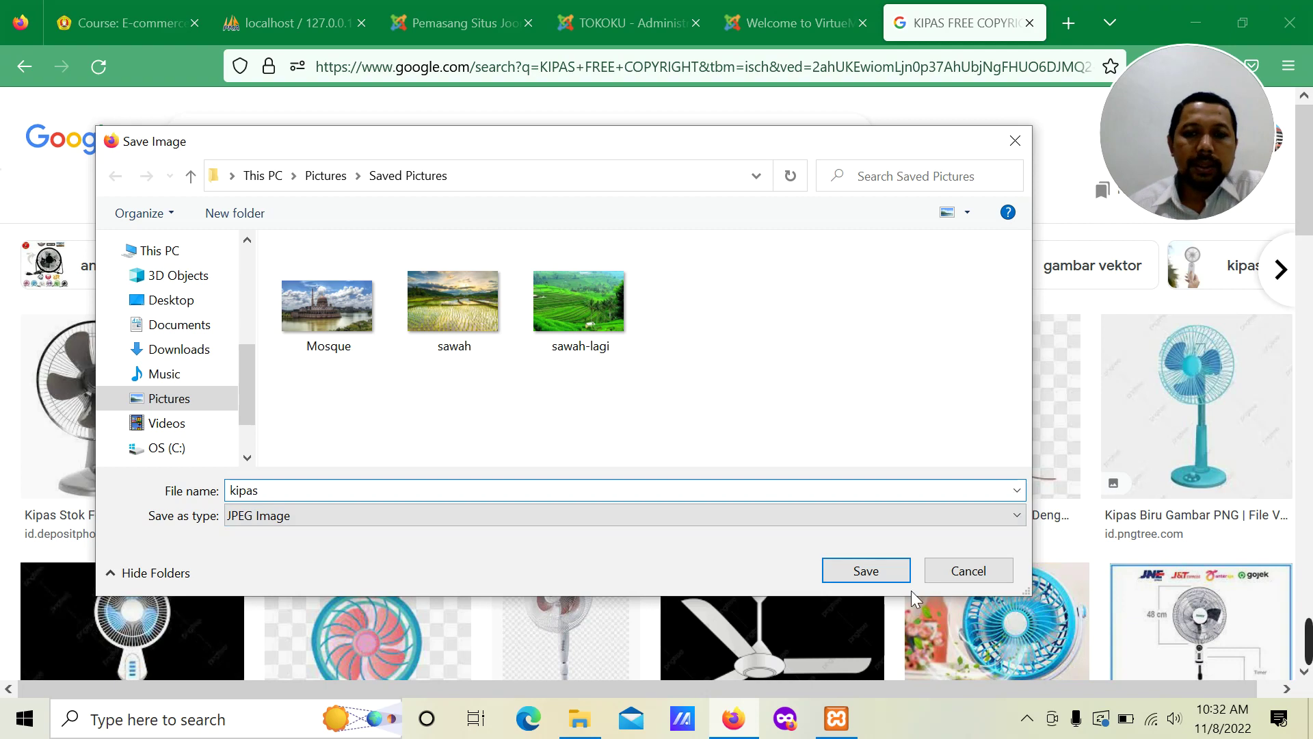
left_click(883, 578)
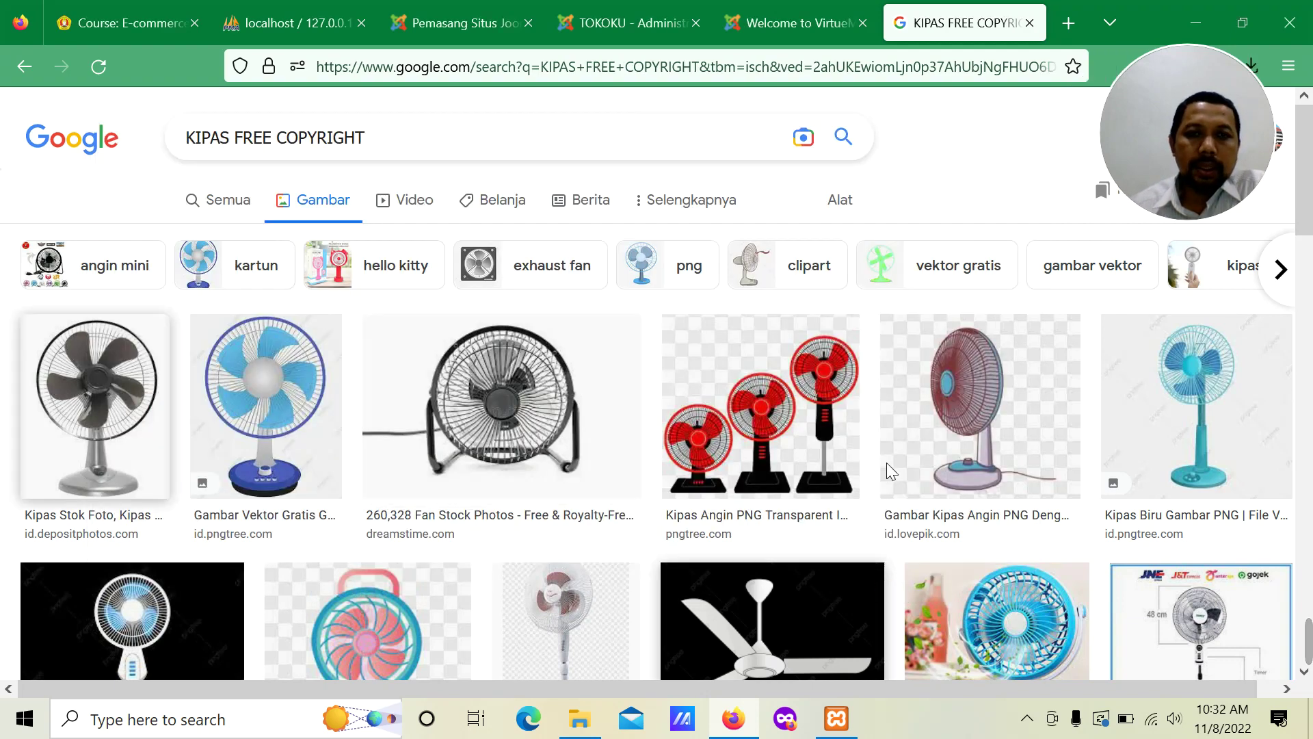
left_click(633, 23)
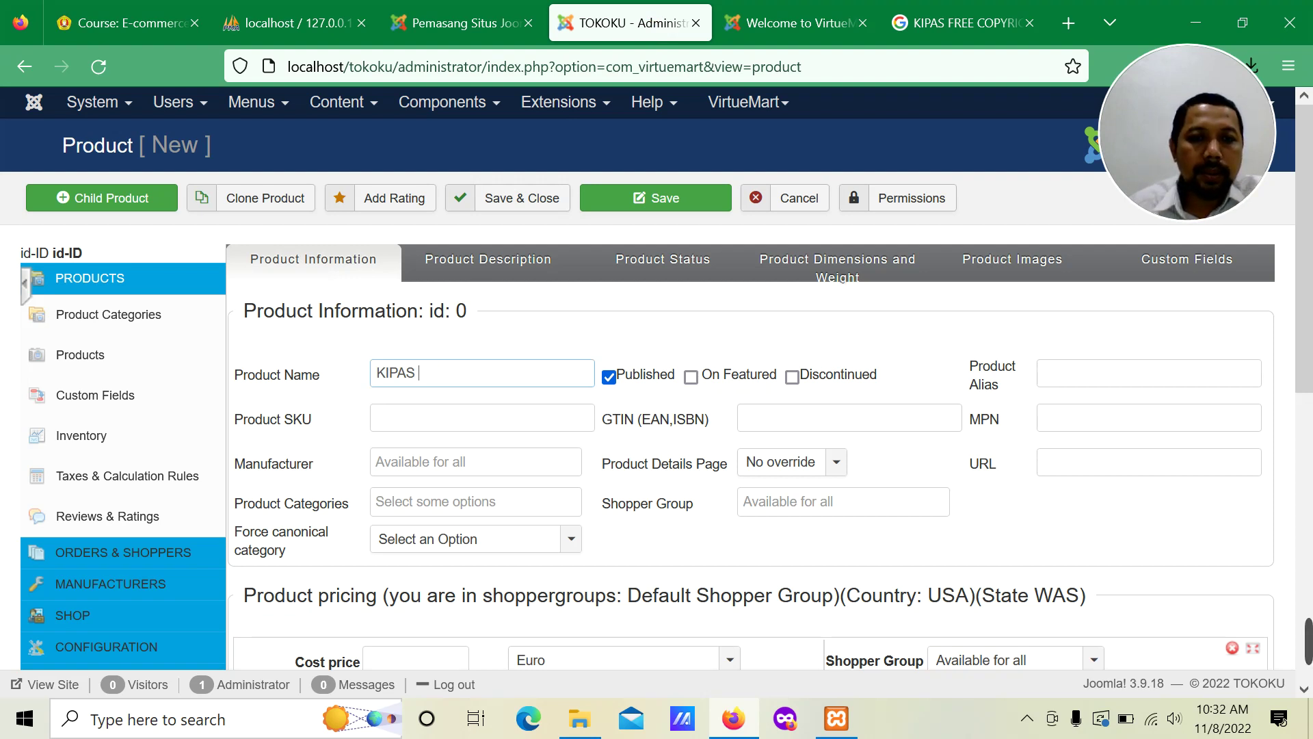
Step: In File Explorer, navigate to Pictures > Saved Pictures
left_click(579, 719)
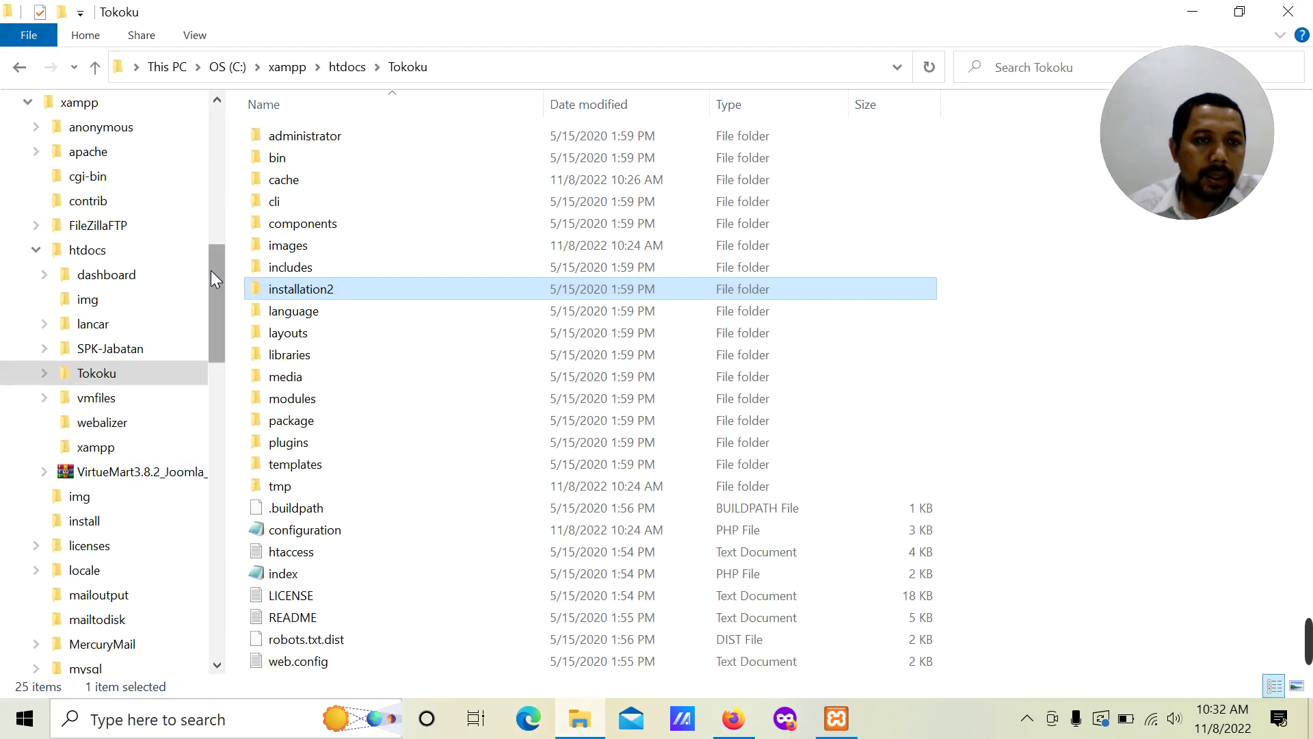
left_click_drag(212, 270, 212, 141)
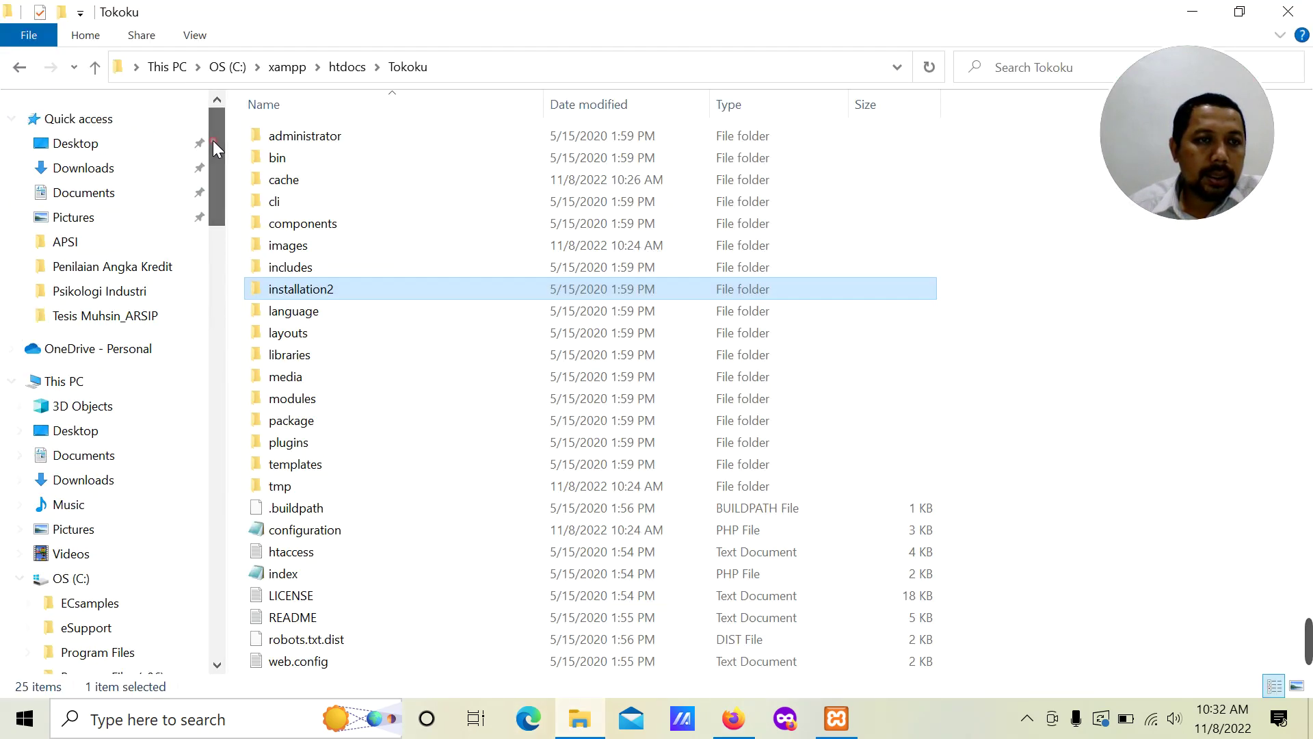
left_click(81, 532)
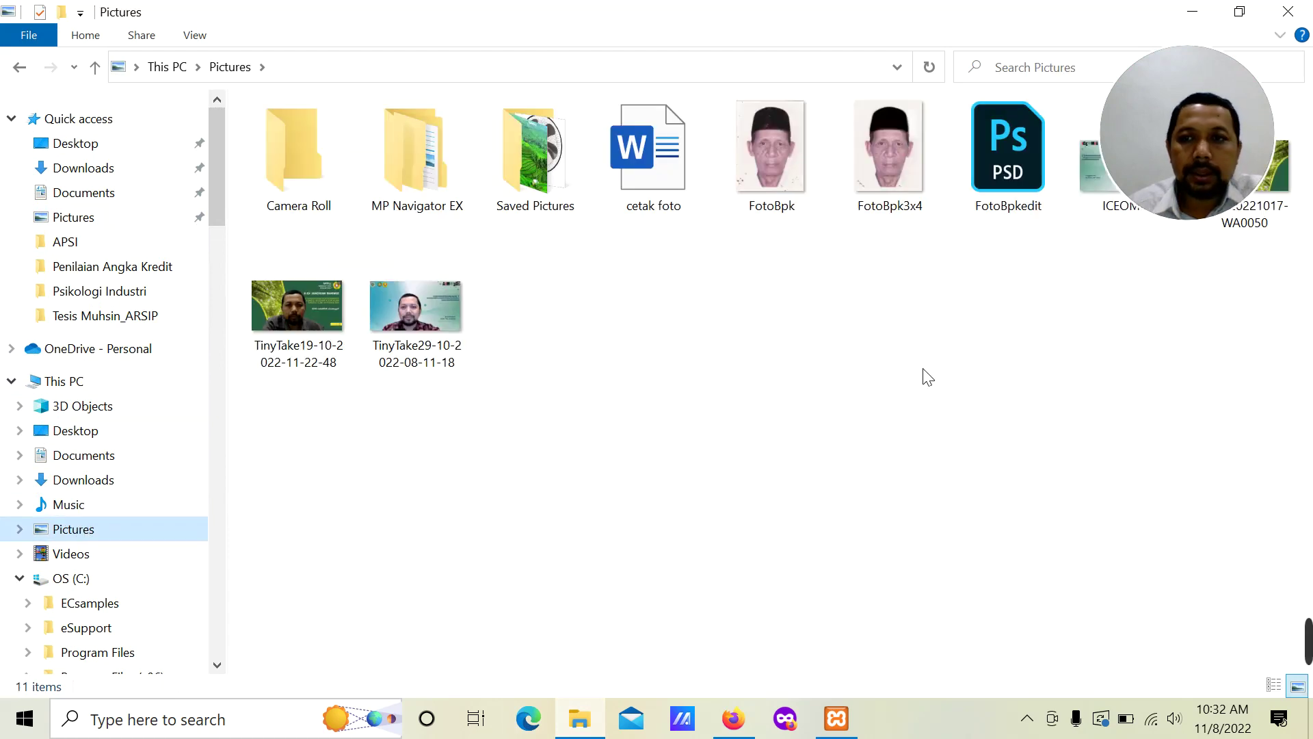
left_click_drag(1184, 164, 624, 346)
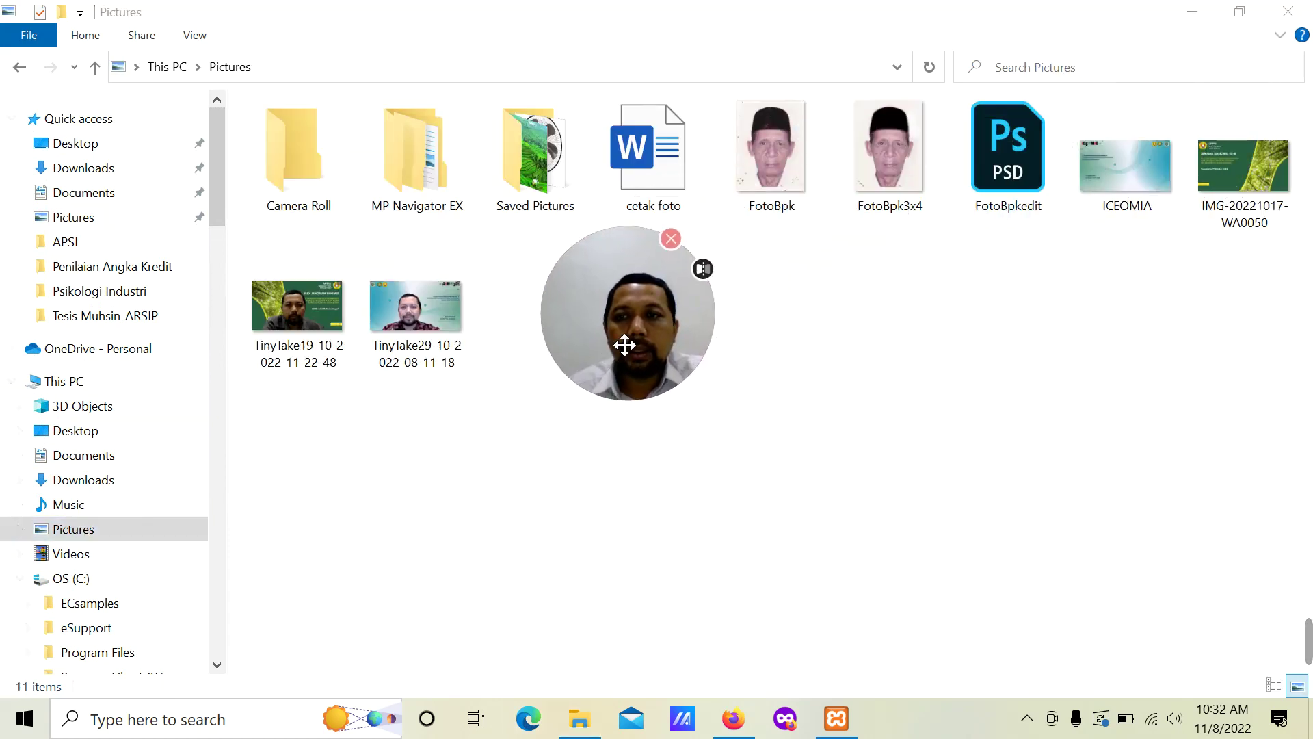
left_click(80, 535)
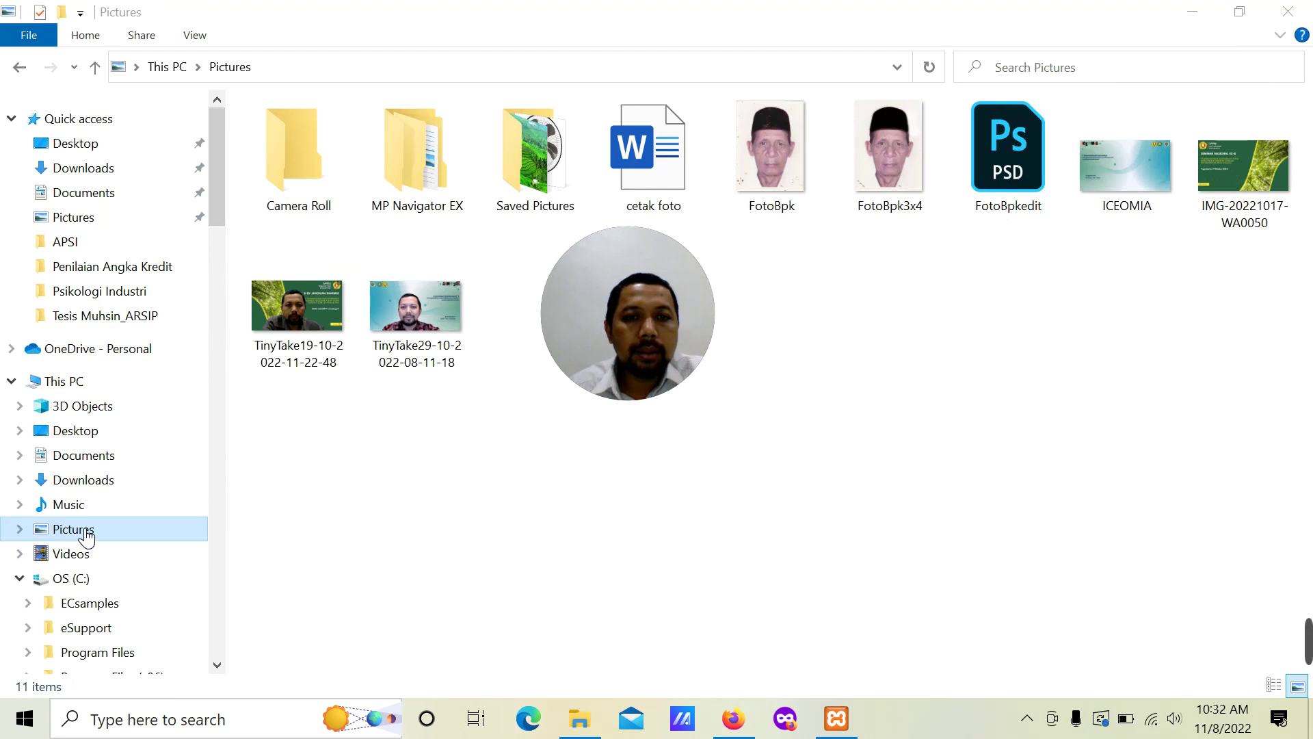
double_click(527, 175)
Step: Open the kipas image in Photos to check it, close it, and return to the browser
left_click(308, 176)
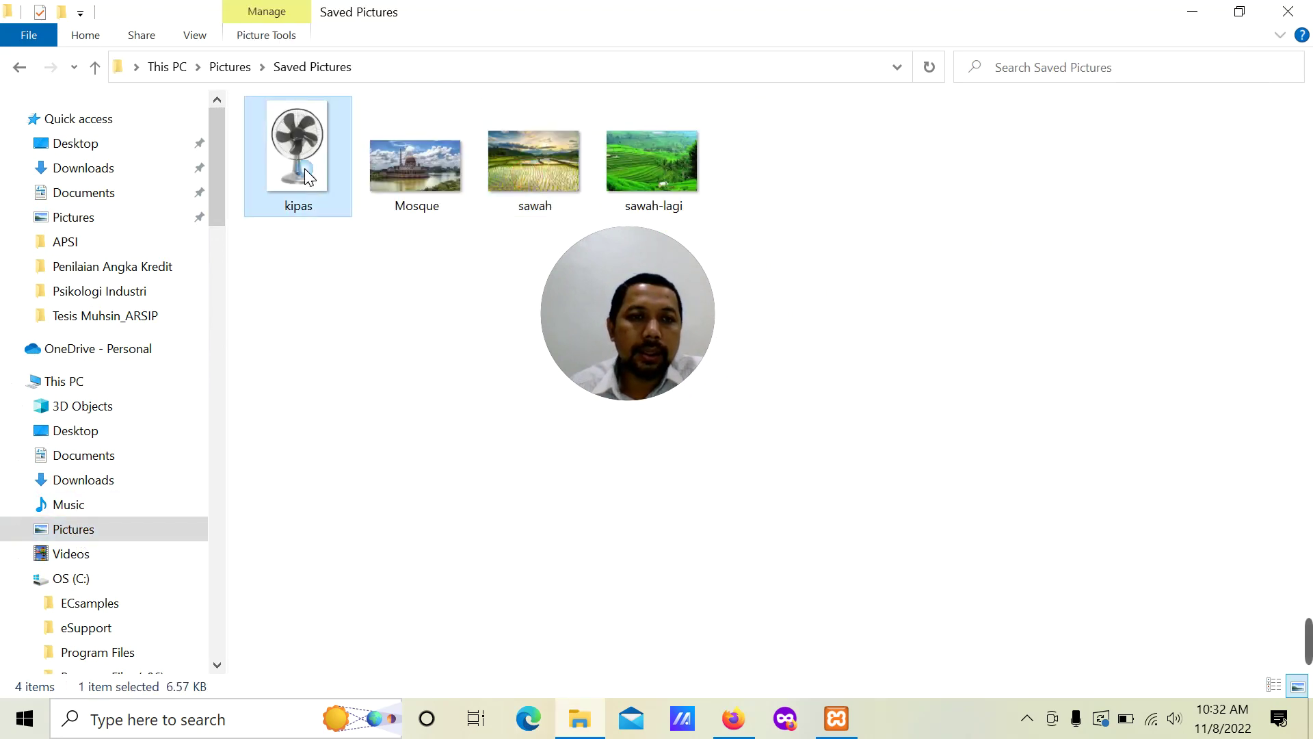
right_click(307, 175)
left_click(374, 27)
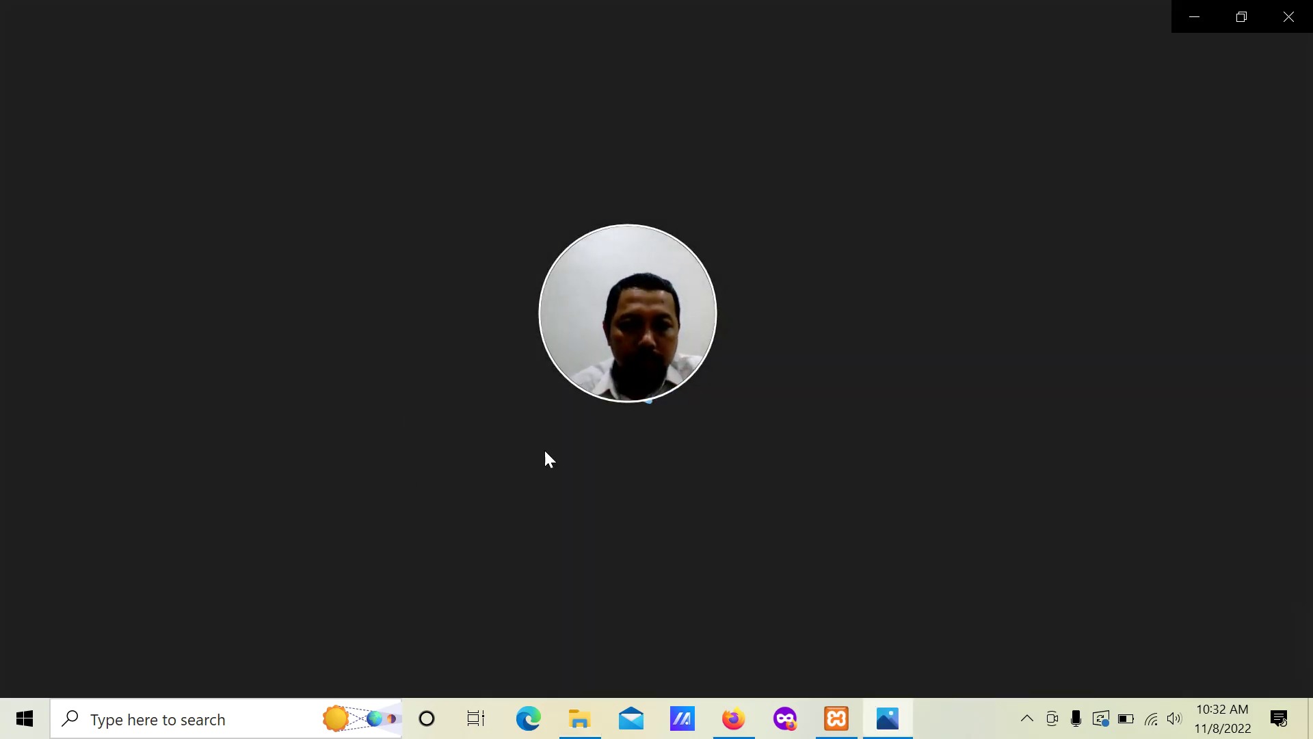
left_click_drag(659, 302, 1234, 136)
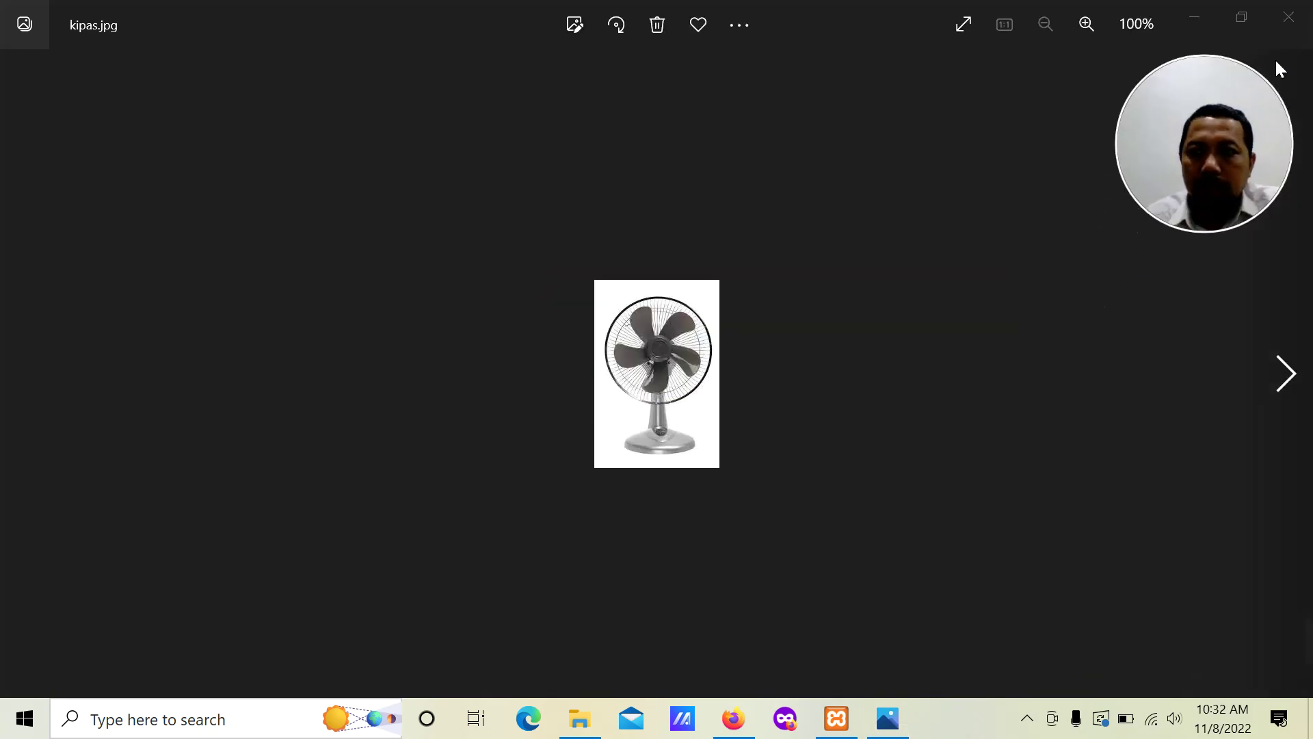
left_click(1283, 26)
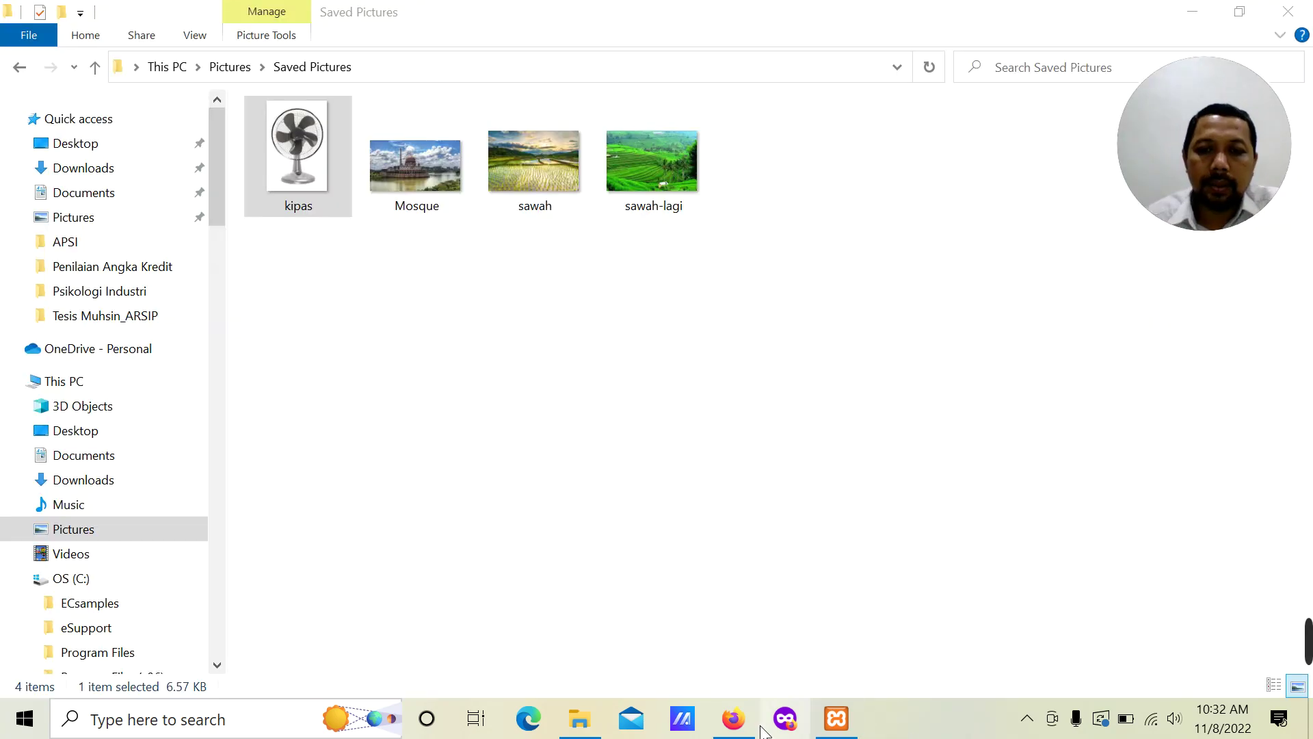
left_click(733, 718)
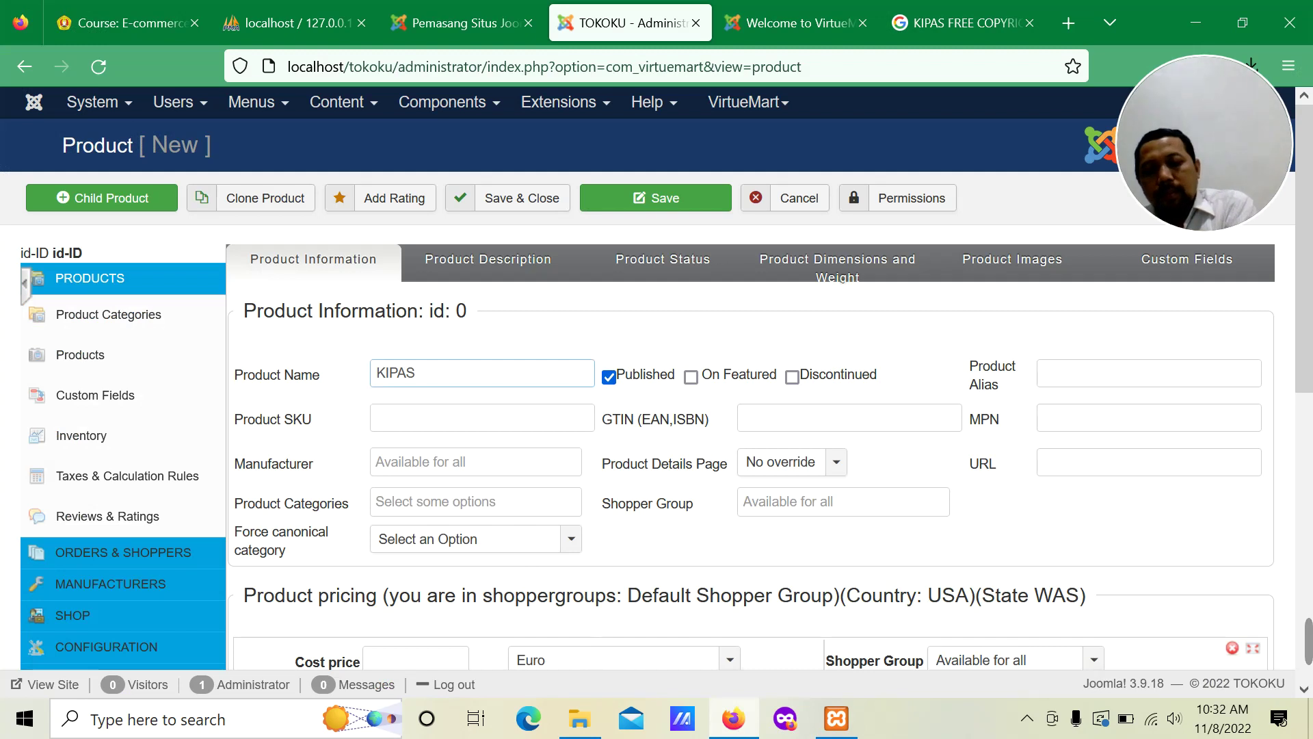
Step: Make the Product Name 'KIPAS GL', SKU 'Kipas', and manufacturer Producer
type("GL")
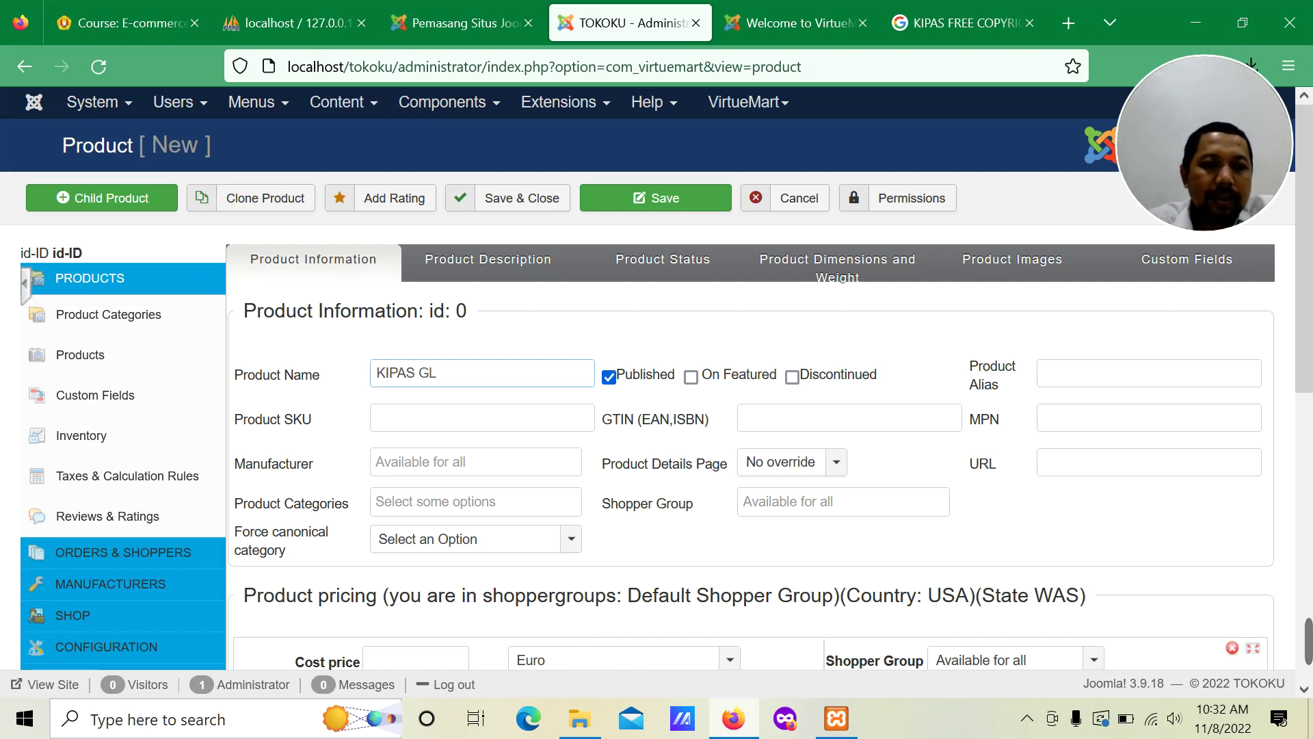
type("Kipas")
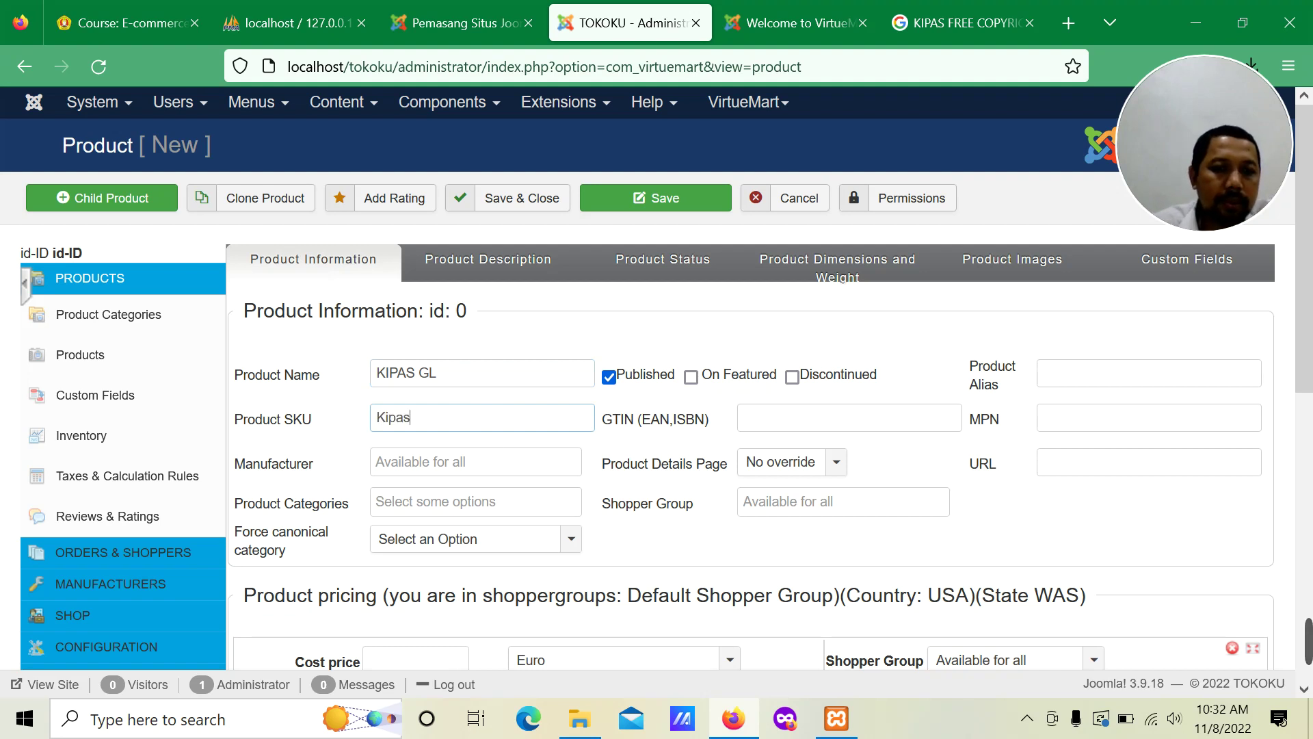
left_click(476, 462)
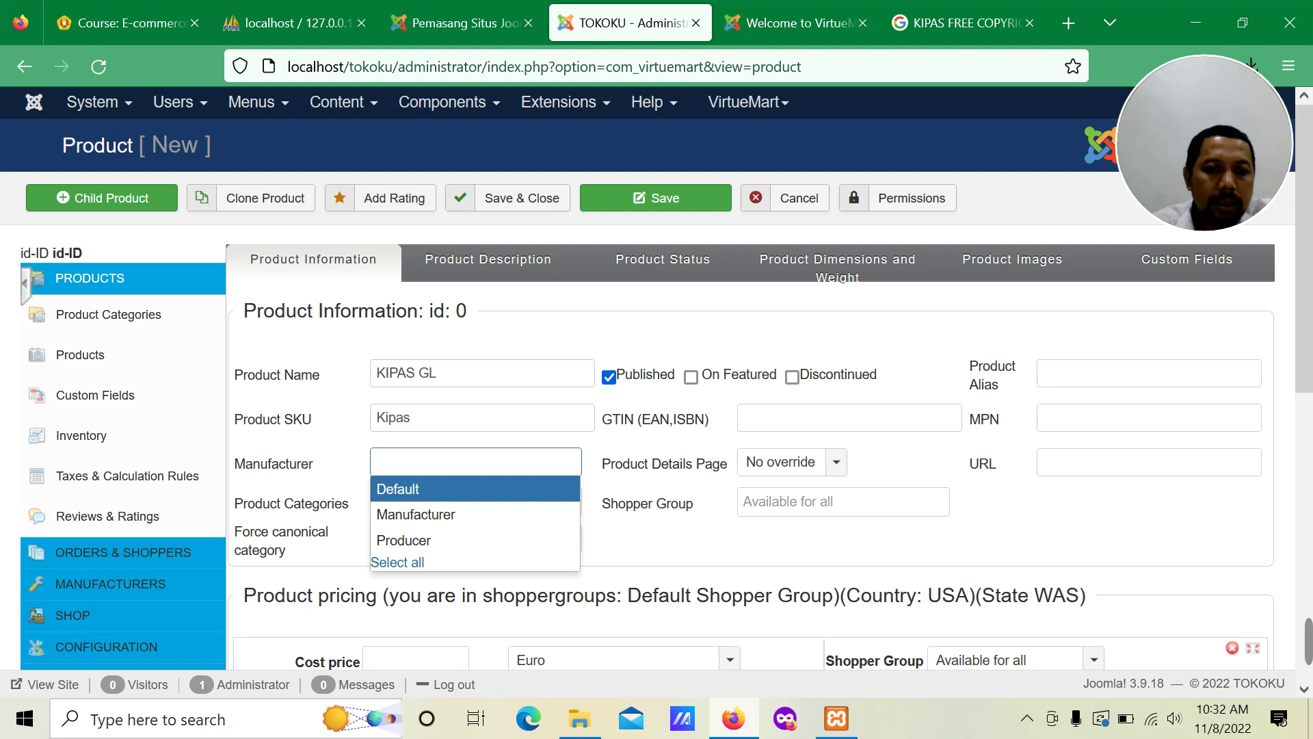
left_click(451, 547)
Step: Choose a product category and set Force canonical category to No override
left_click(419, 503)
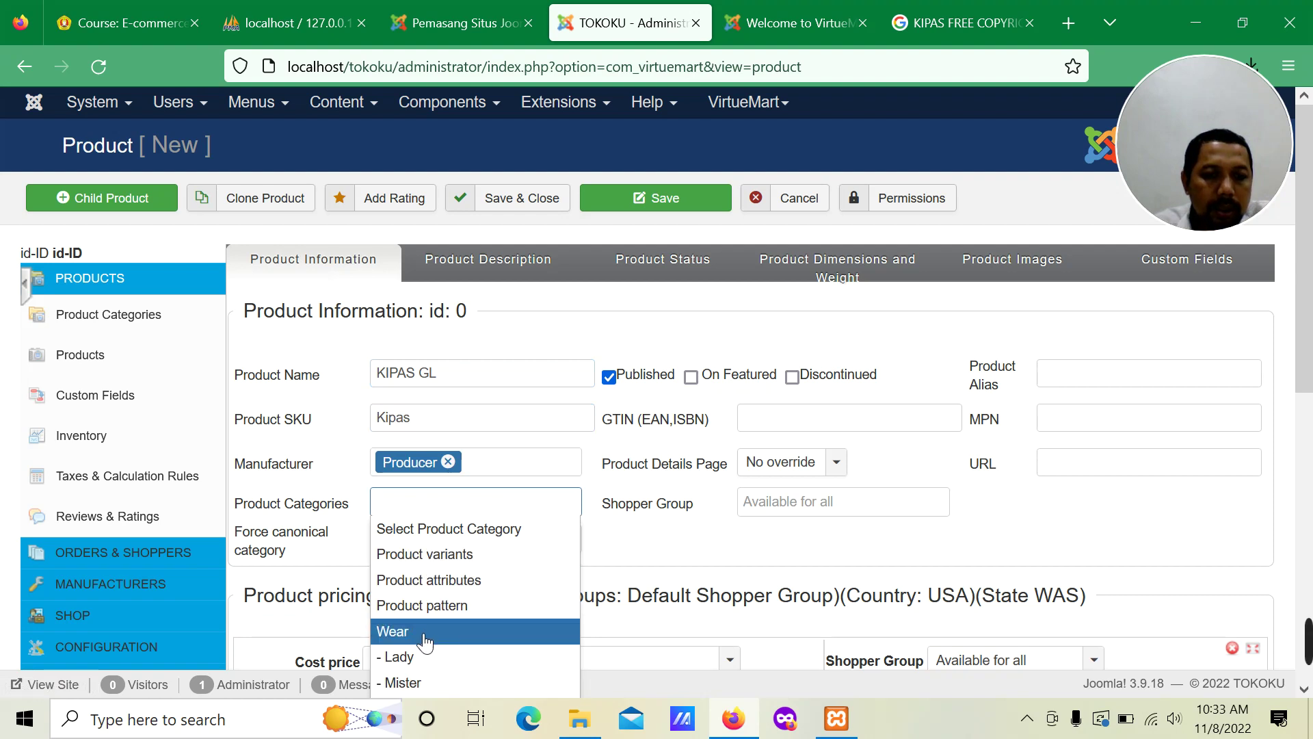
scroll(426, 632, "down", 2)
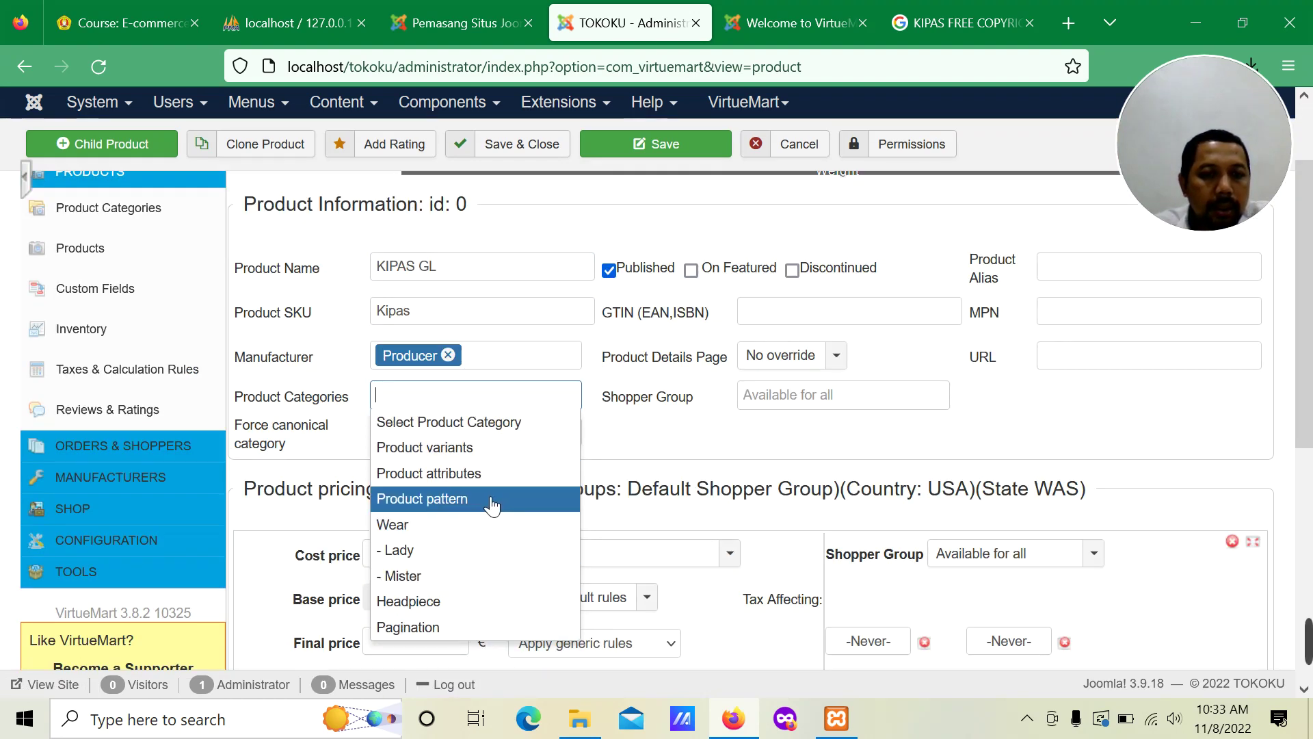
left_click(492, 431)
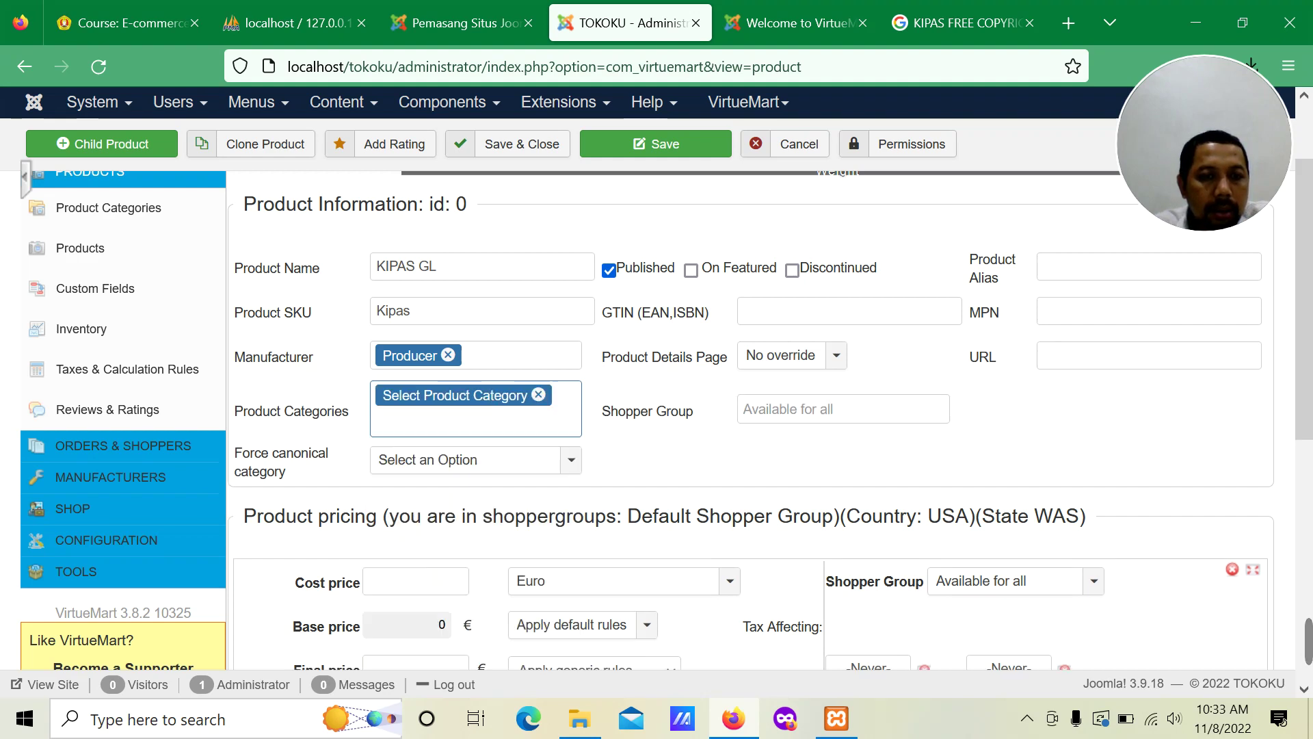
left_click(572, 462)
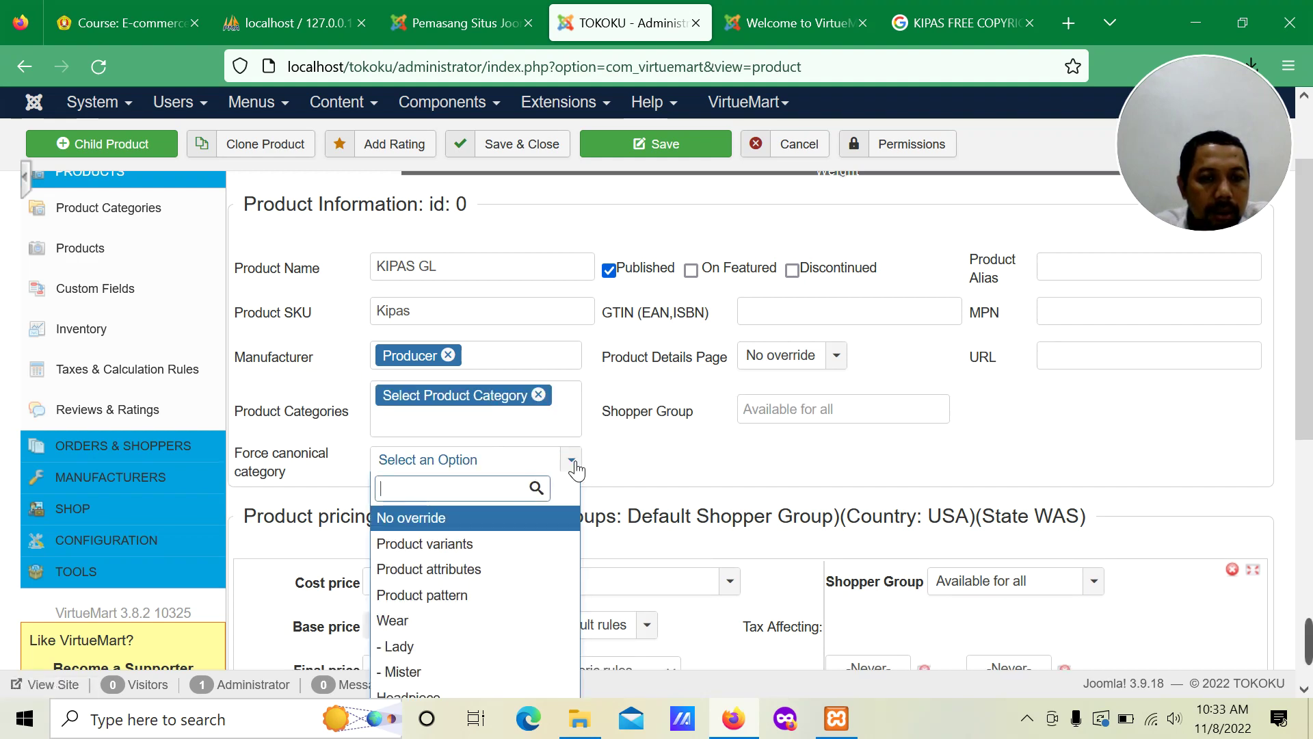
scroll(505, 582, "down", 5)
scroll(472, 417, "up", 1)
scroll(466, 402, "up", 2)
left_click(463, 412)
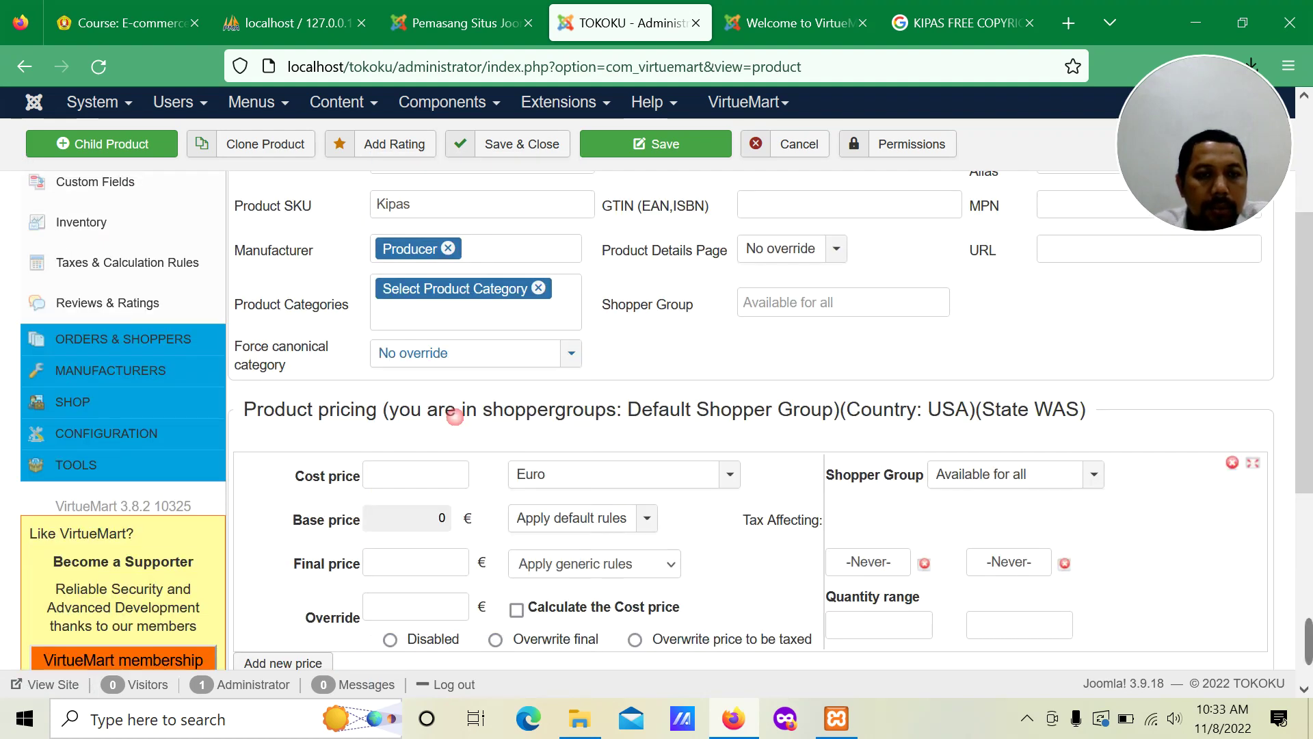
scroll(732, 365, "up", 3)
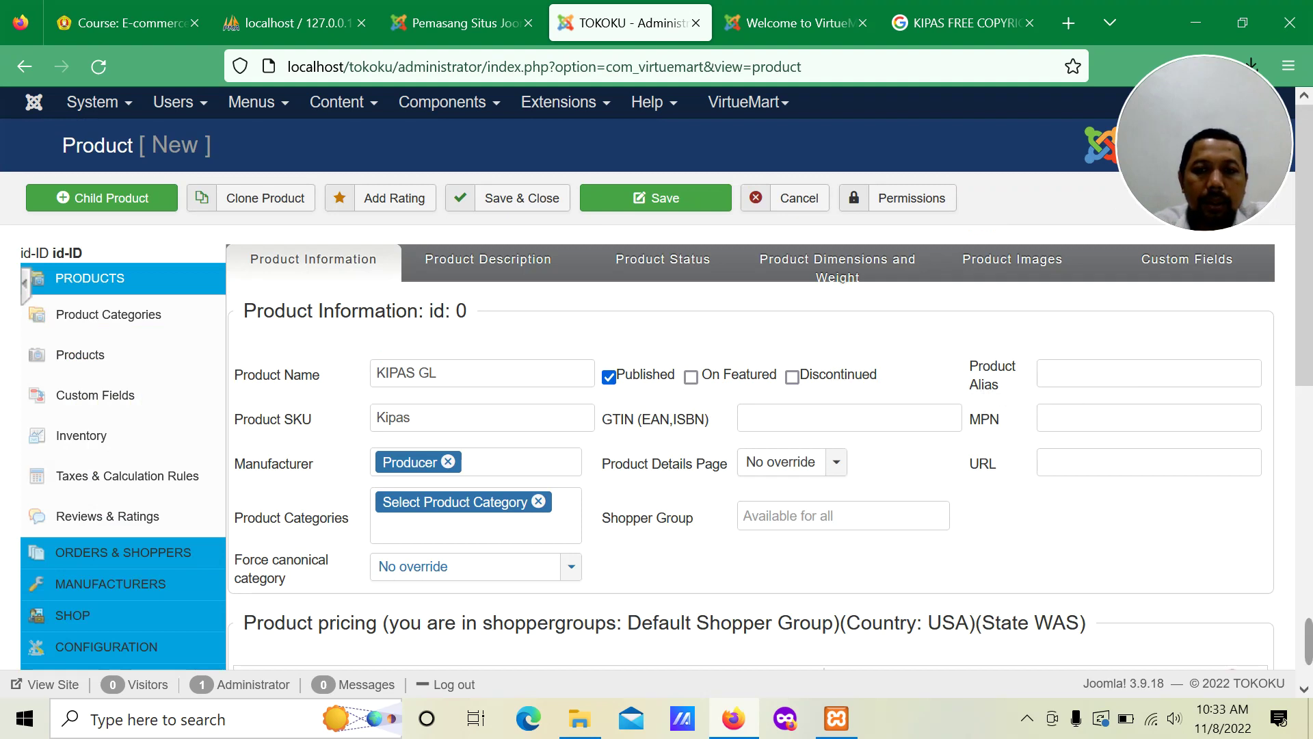
Step: Set the price currency to Indonesian rupiah, cost price 200000, keeping Apply default rules
scroll(547, 498, "down", 5)
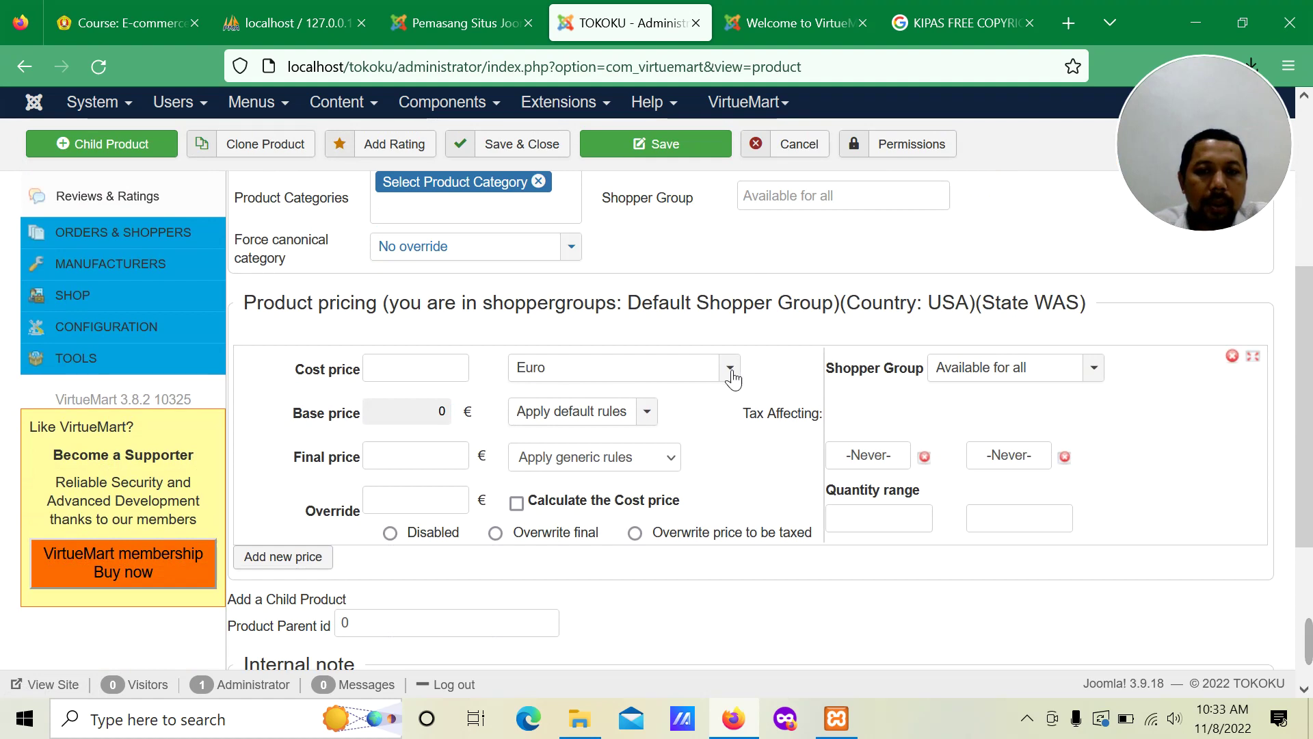
left_click(729, 370)
mouse_move(730, 499)
left_mouse_down()
mouse_move(730, 523)
mouse_move(729, 510)
left_mouse_up()
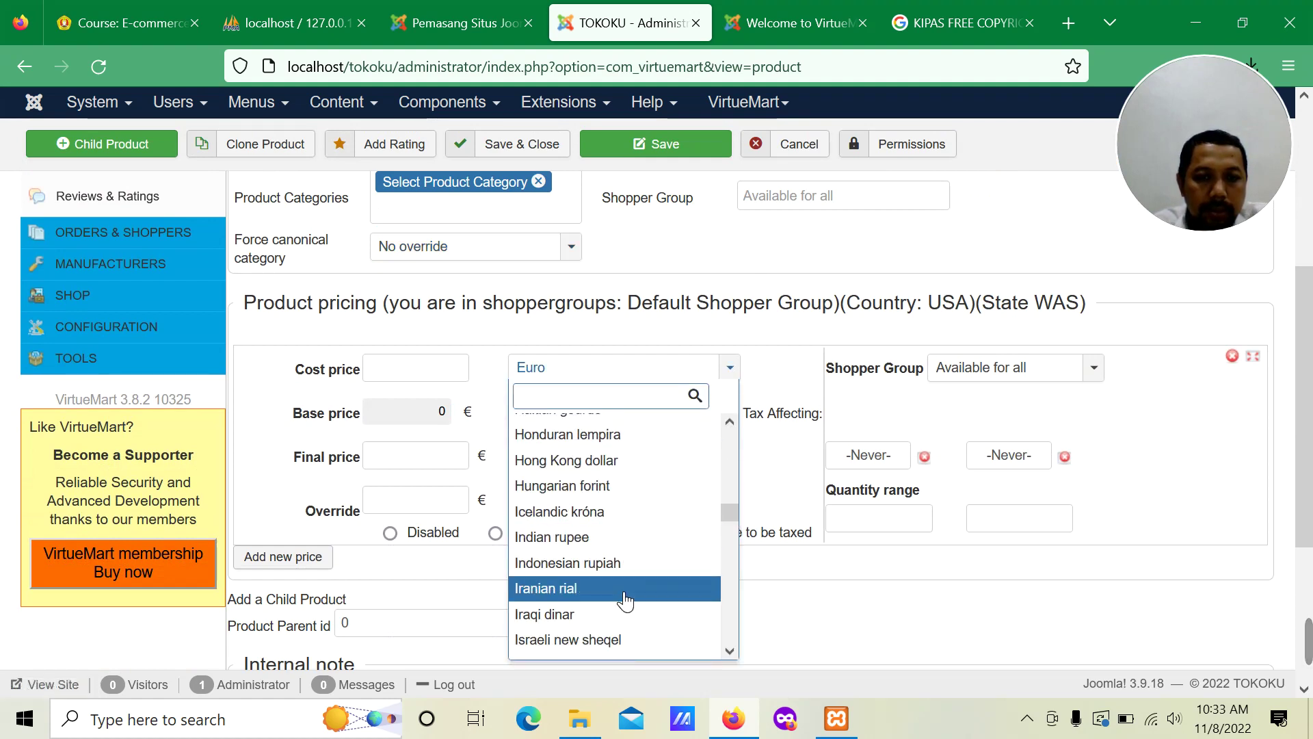
left_click(621, 563)
left_click(396, 368)
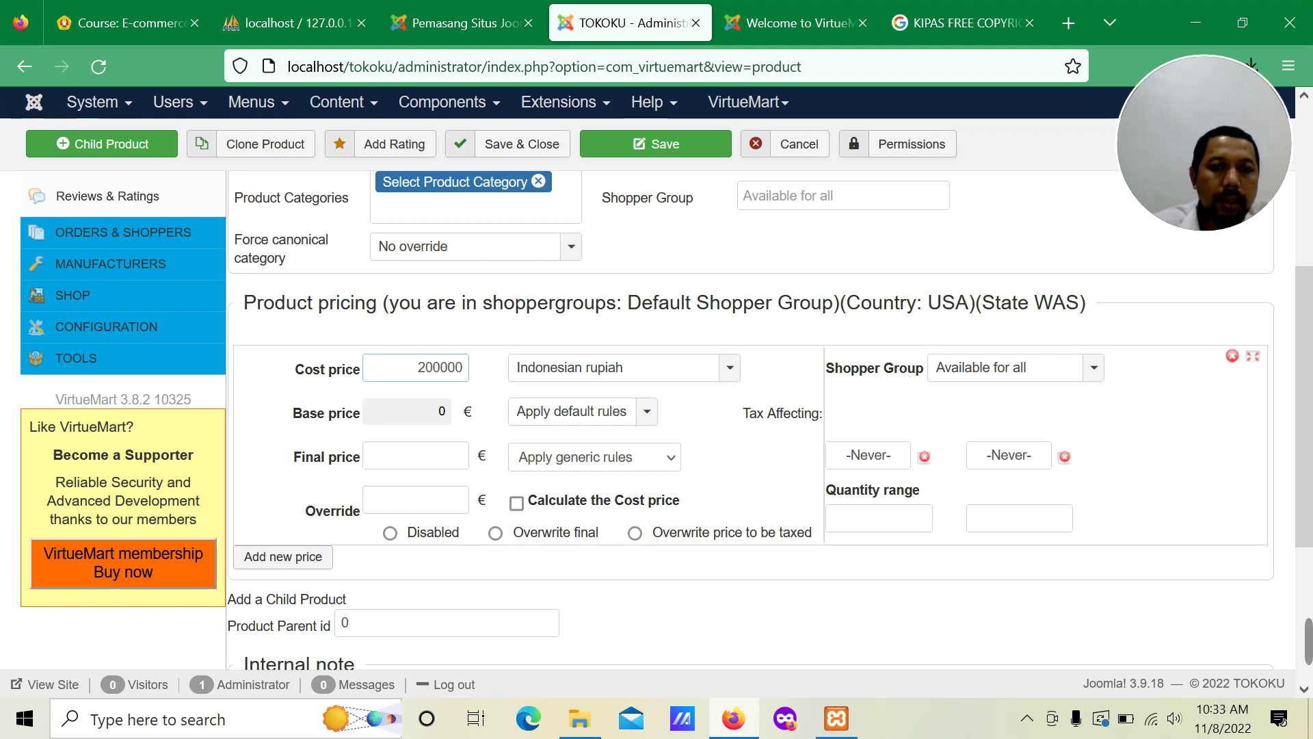
left_click(648, 414)
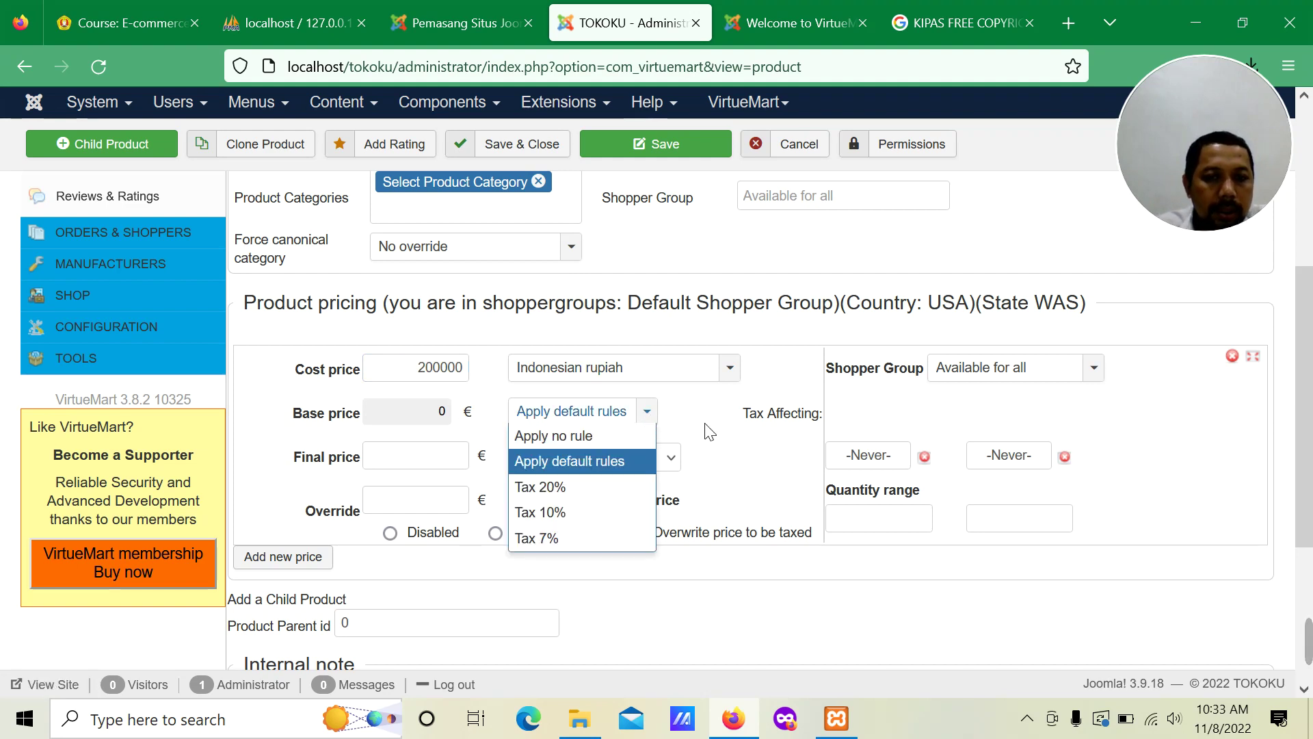
left_click(453, 419)
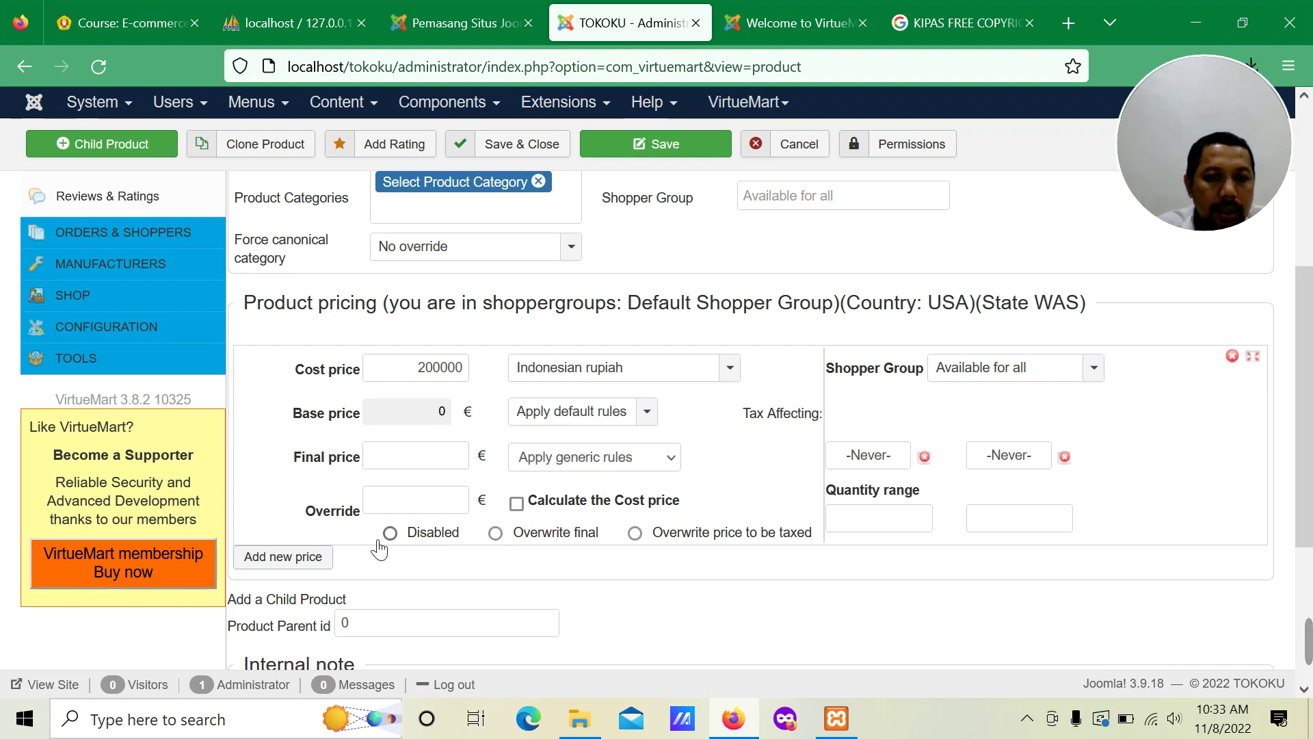
scroll(378, 547, "down", 3)
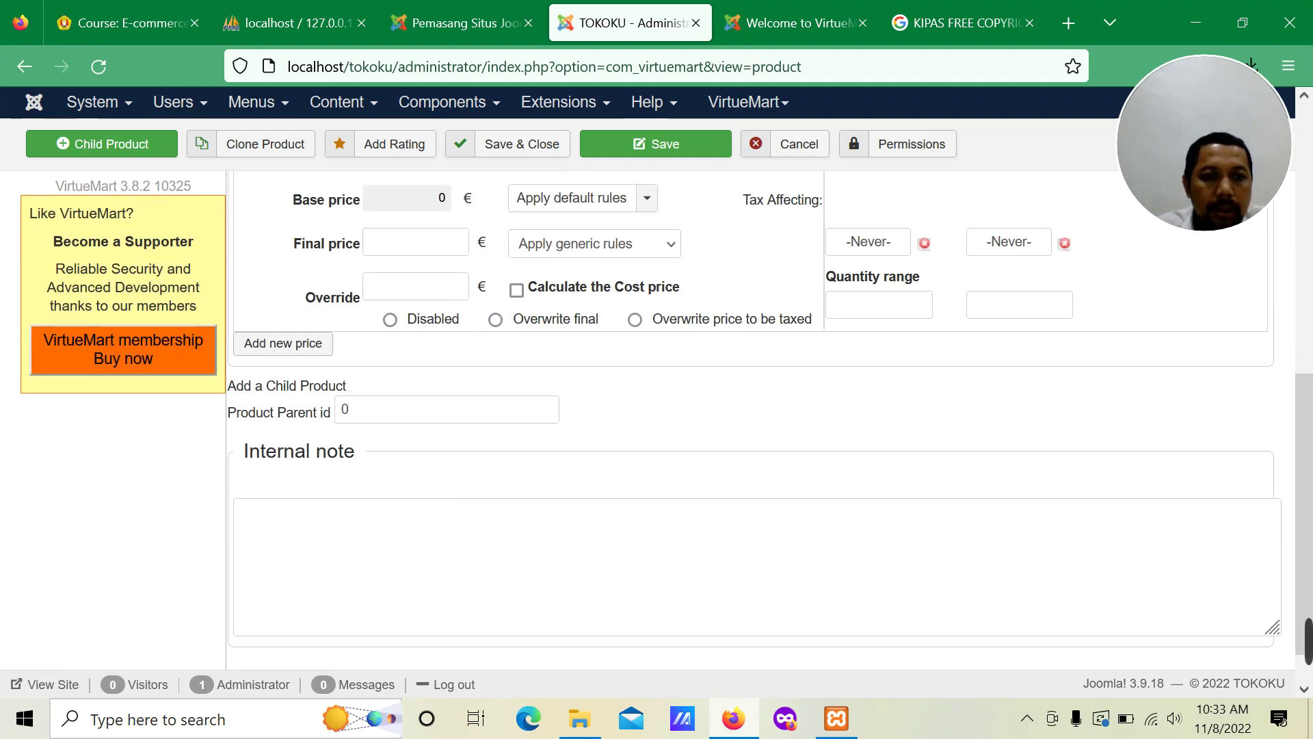
scroll(667, 419, "down", 1)
scroll(368, 426, "up", 8)
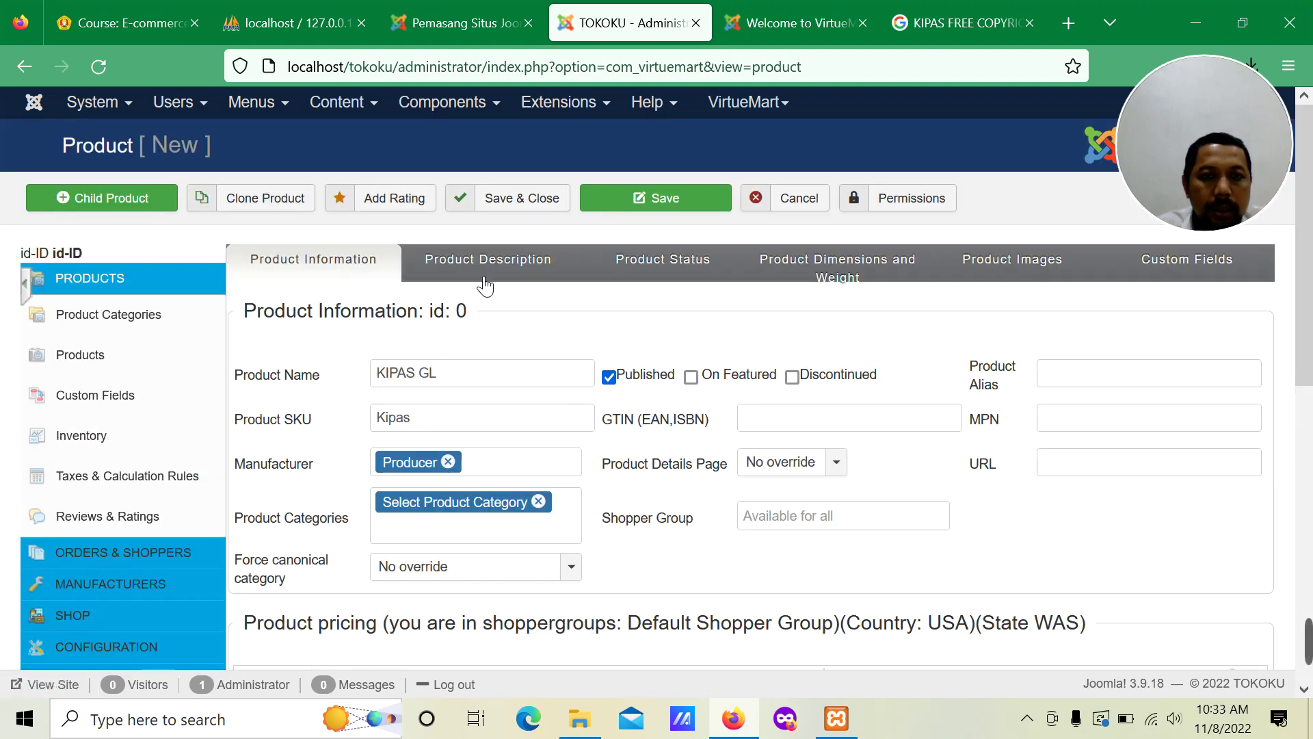
Step: Copy the short description 'Kipas Elektronik Angin Kencang' into the Product Description editor
left_click(487, 264)
left_click(448, 391)
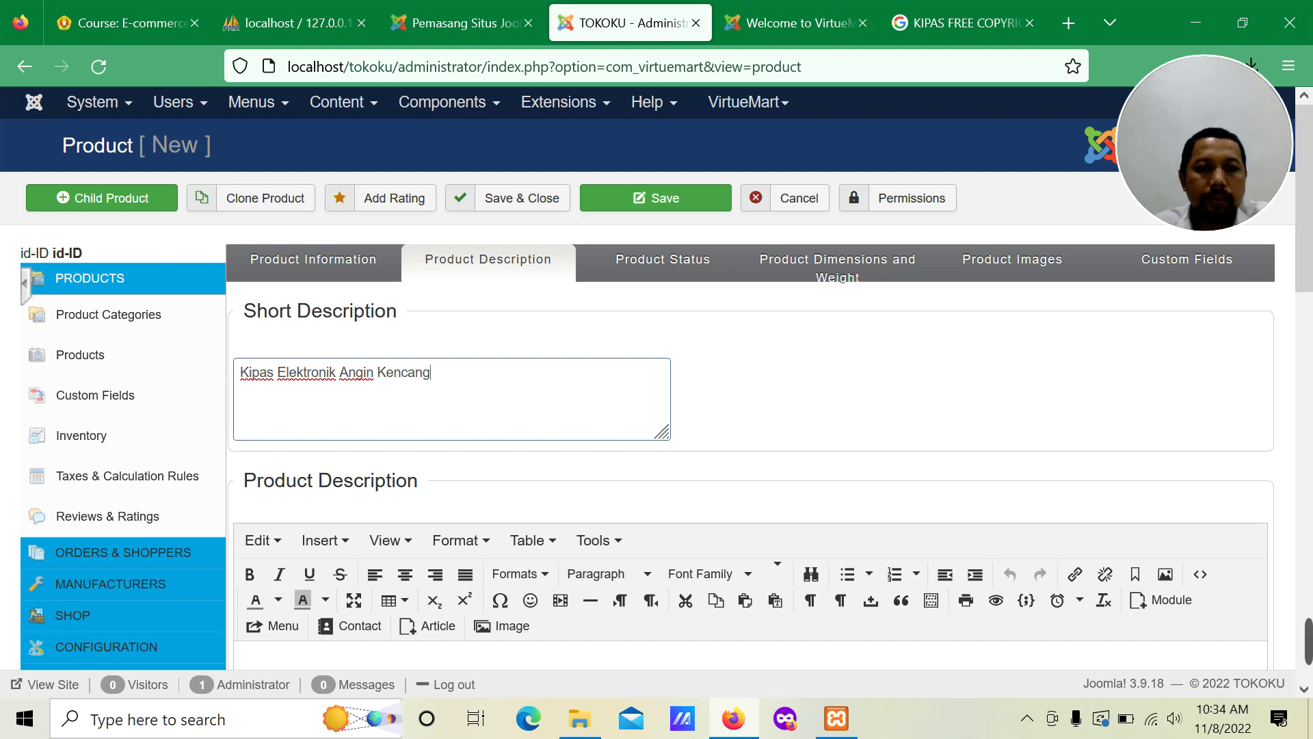
key("ctrl+a")
key("ctrl+c")
scroll(486, 557, "down", 5)
type("Kipas Elektronik Angin Berputar")
Step: Paste the wording into Meta Keywords and Meta Description, adding commas to the keywords
scroll(751, 410, "down", 5)
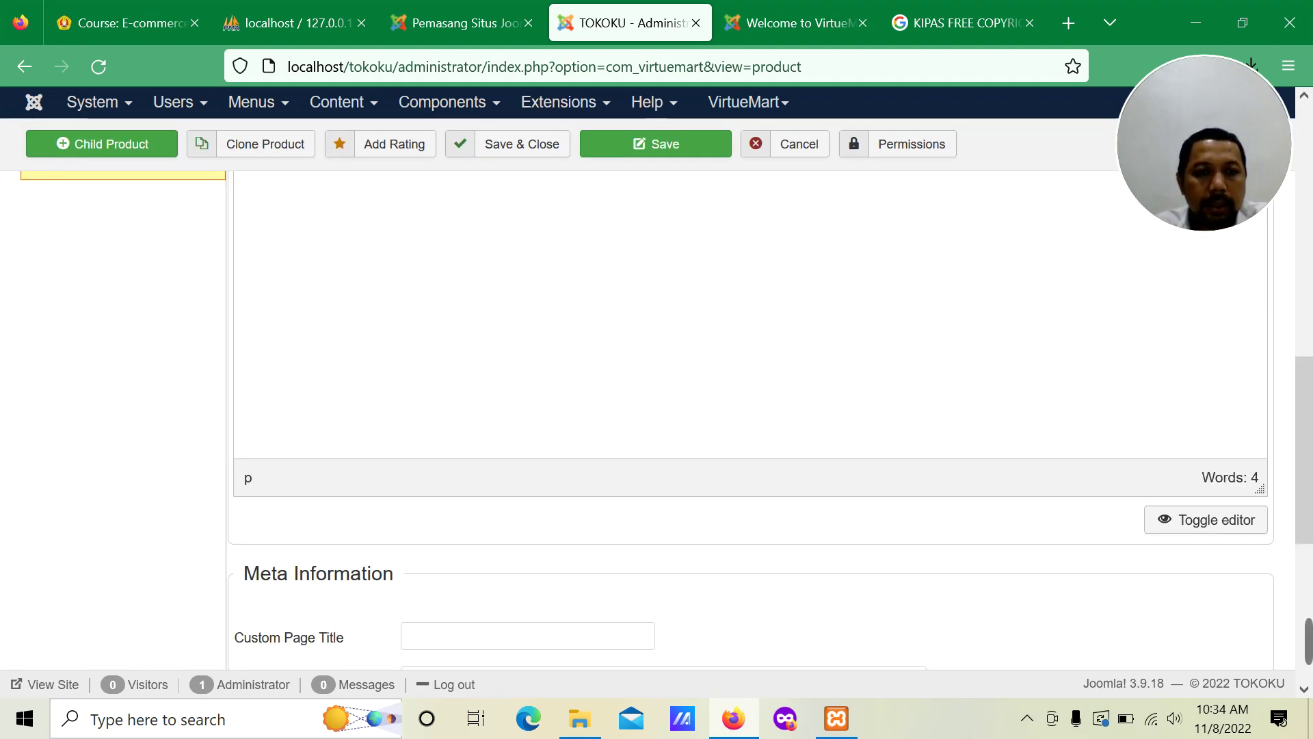
scroll(542, 446, "down", 5)
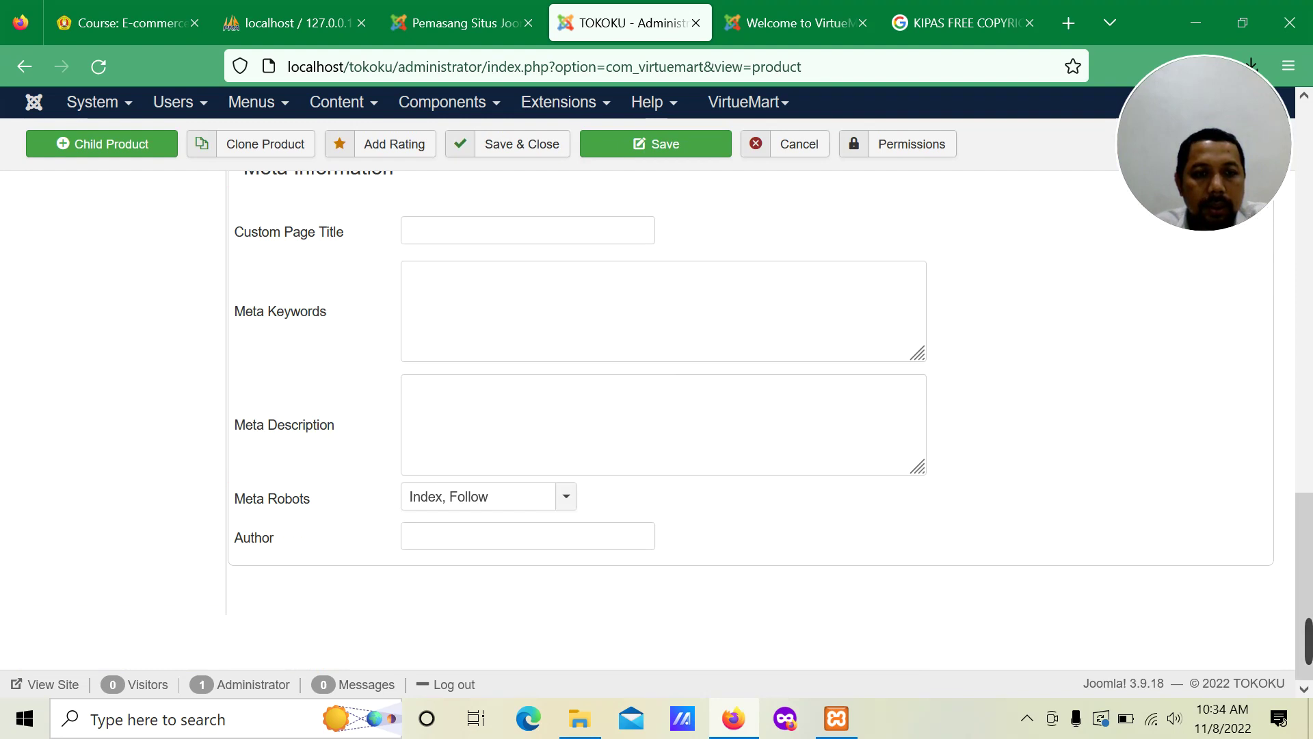
scroll(750, 410, "up", 2)
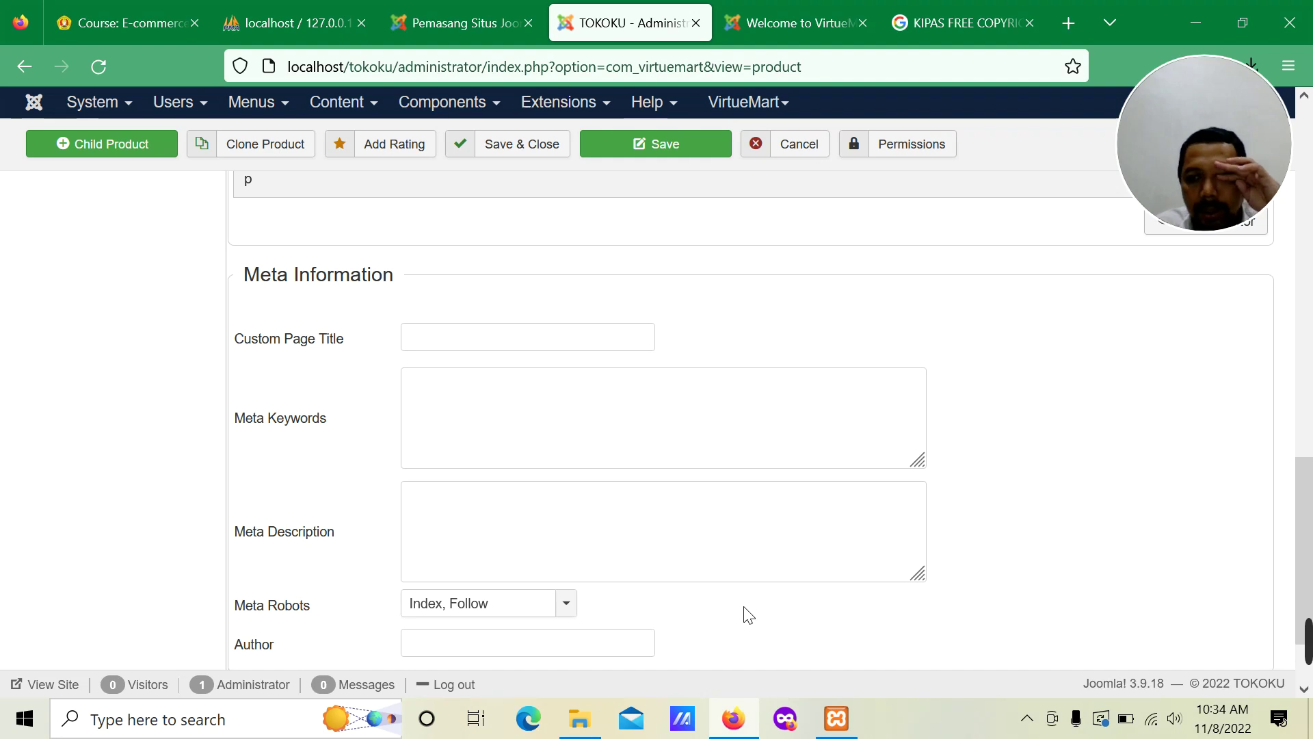
scroll(685, 547, "down", 2)
scroll(684, 547, "down", 3)
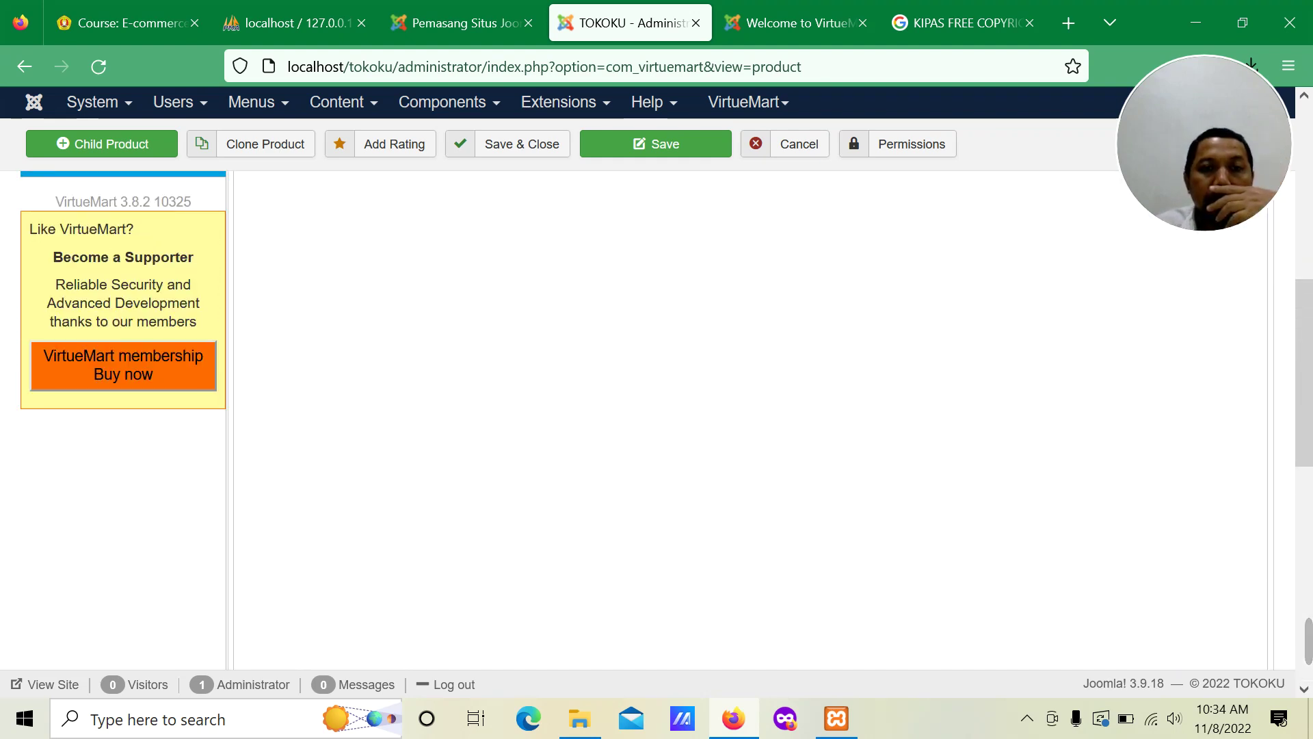
left_click(543, 528)
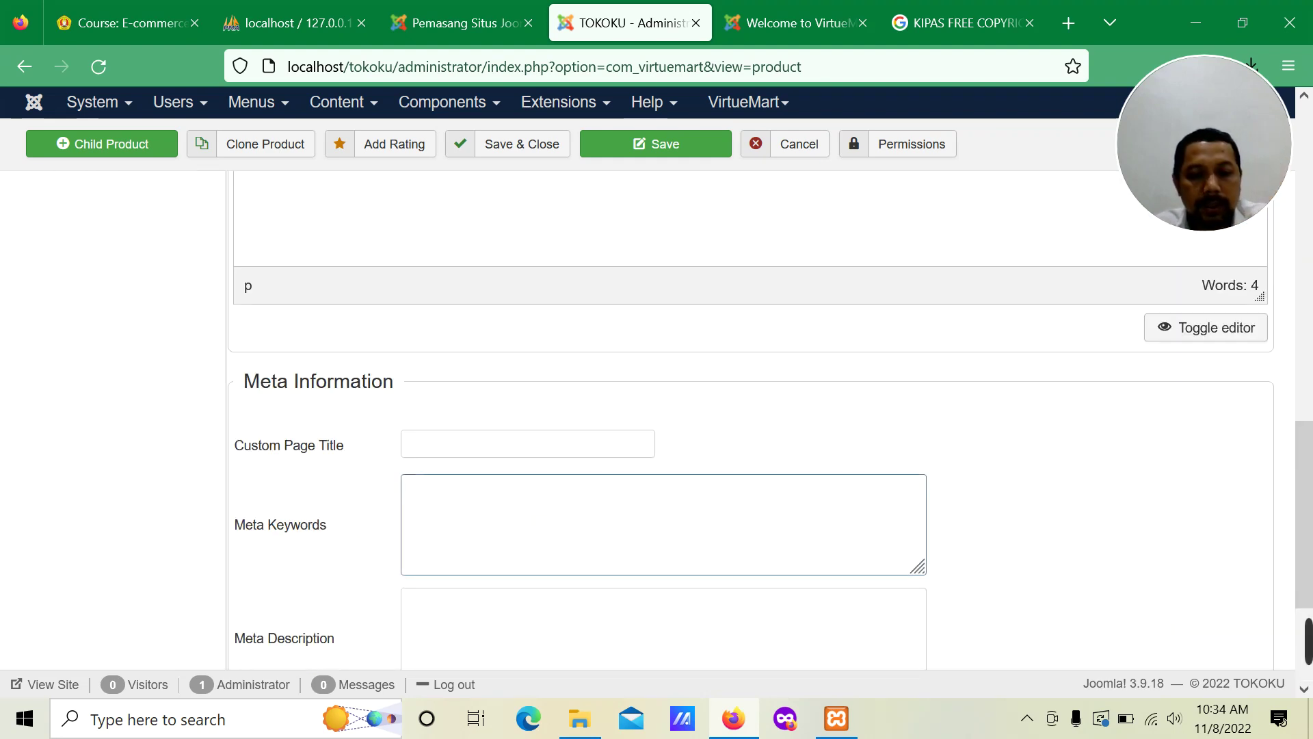
key("ctrl+v")
left_click(502, 605)
key("ctrl+v")
left_click(441, 488)
type(",")
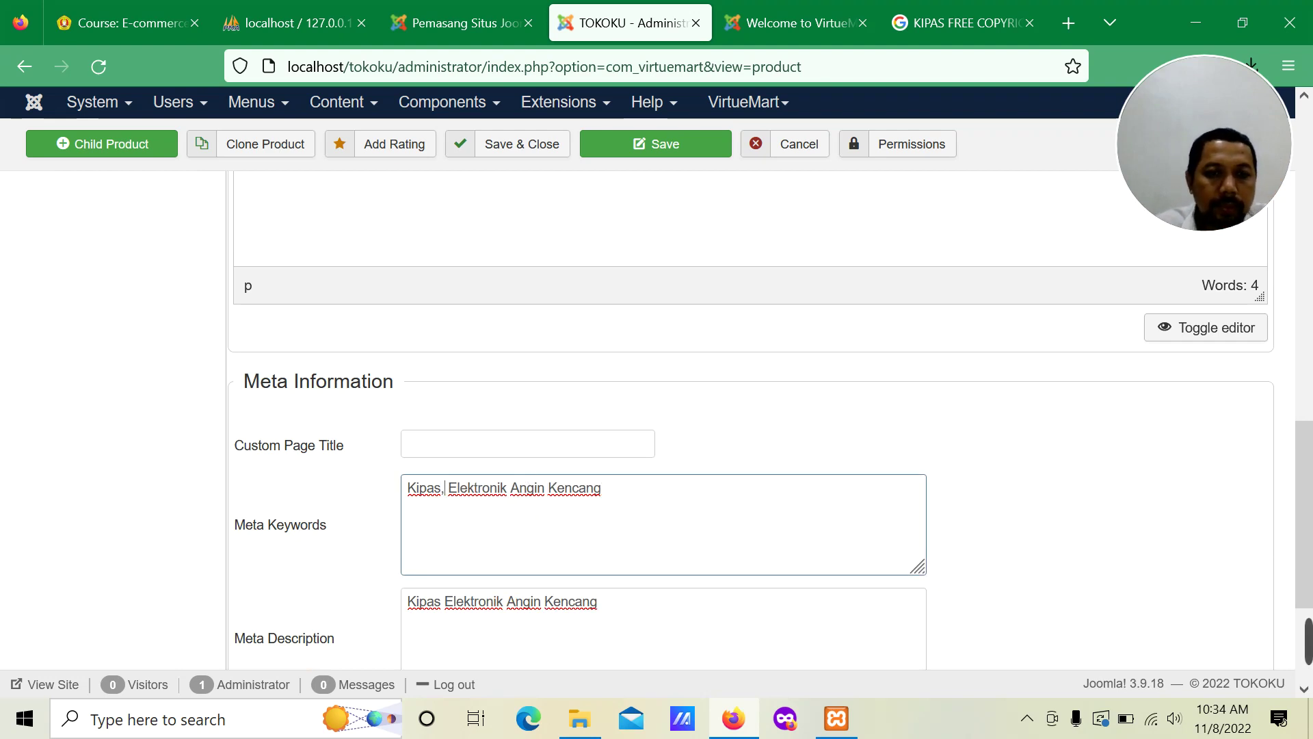
type(",")
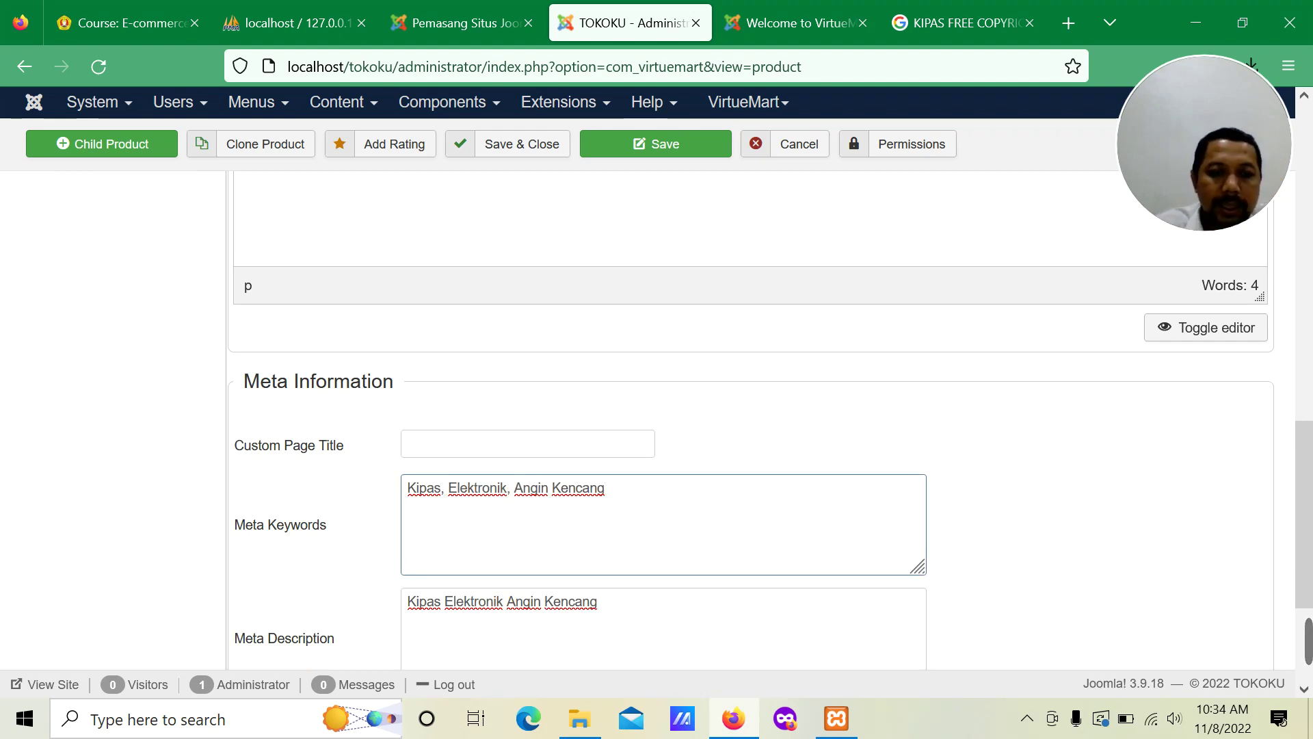
Step: Paste 'Kipas Elektronik Angin Kencang' as the Custom Page Title
left_click(504, 445)
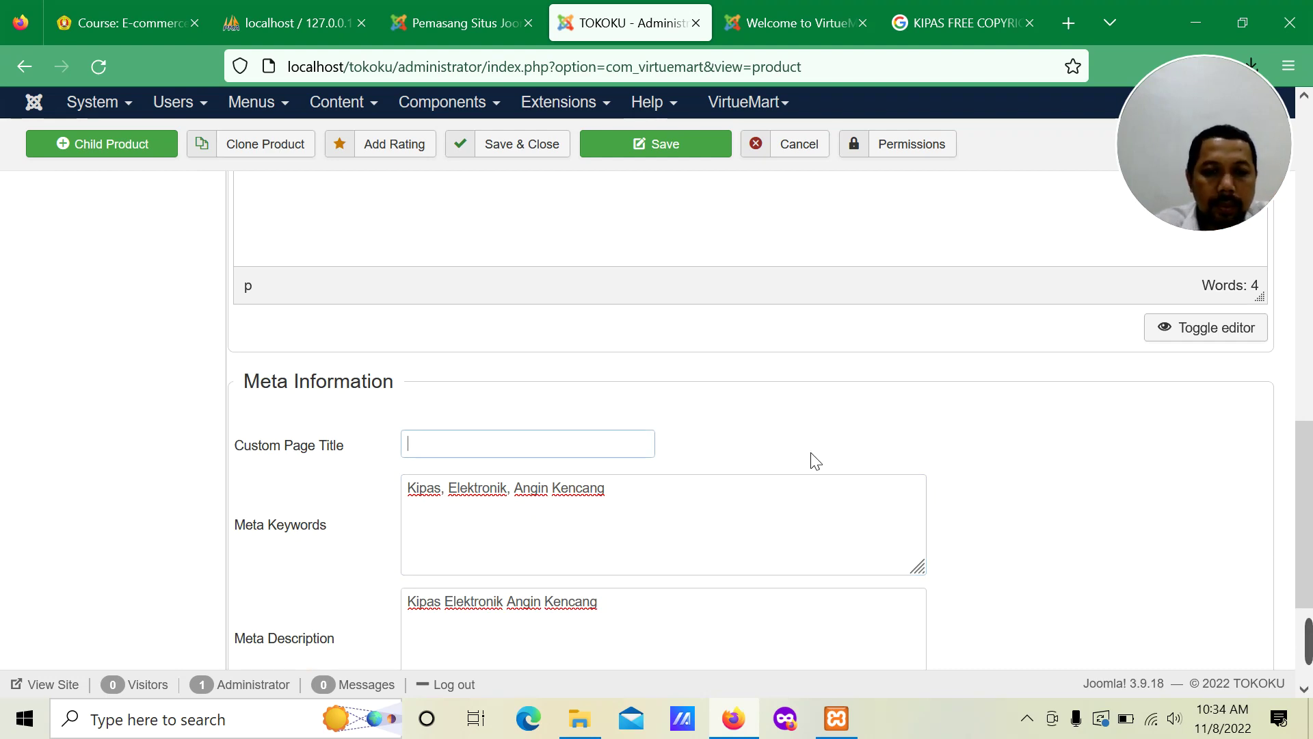
type("Kipas Elektronik Angin Kencang")
scroll(834, 441, "up", 15)
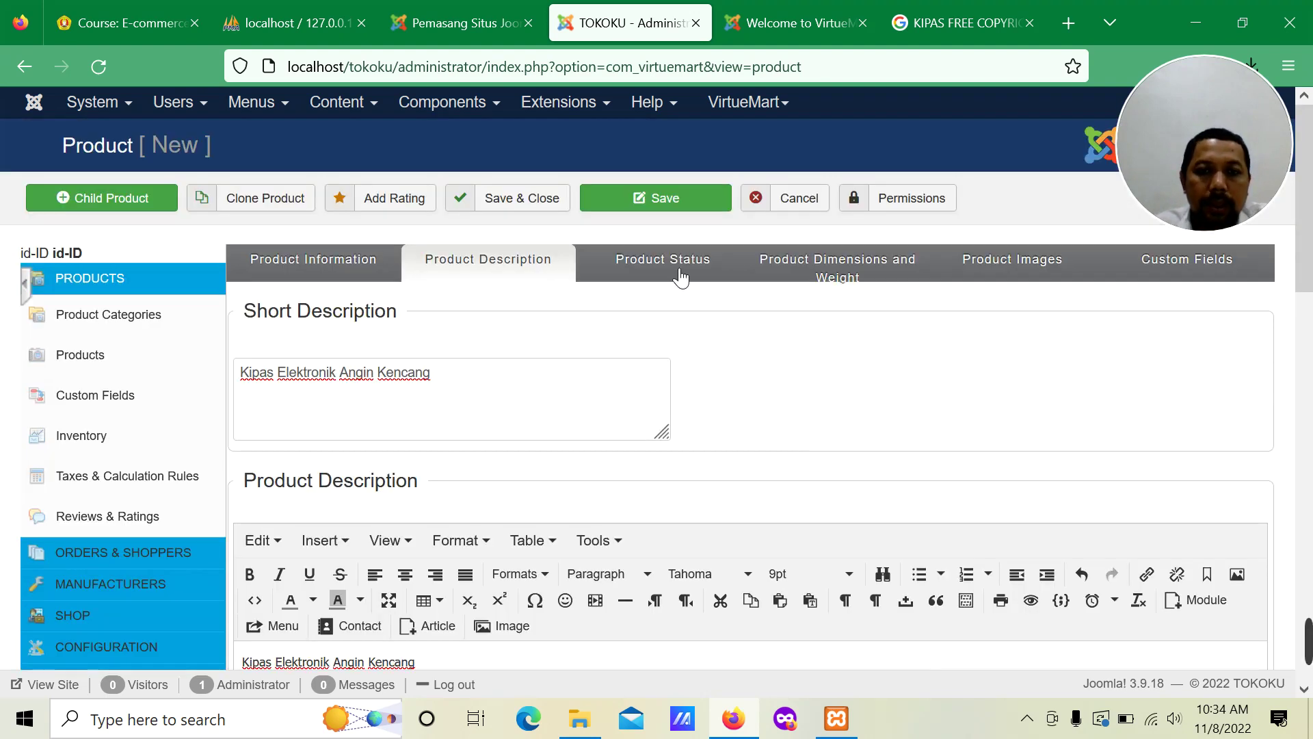
Step: Set KIPAS GL's stock to 10 units with a low-stock notification at 4
left_click(677, 272)
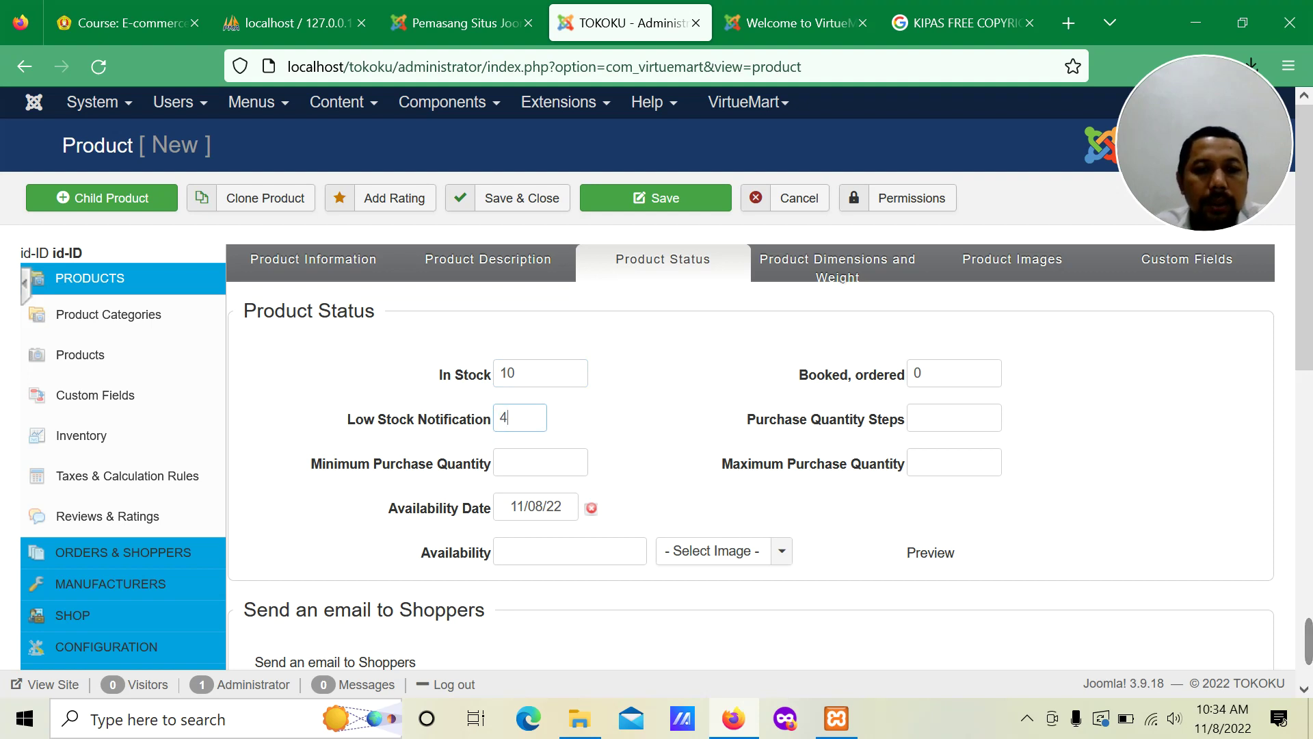
left_click(500, 462)
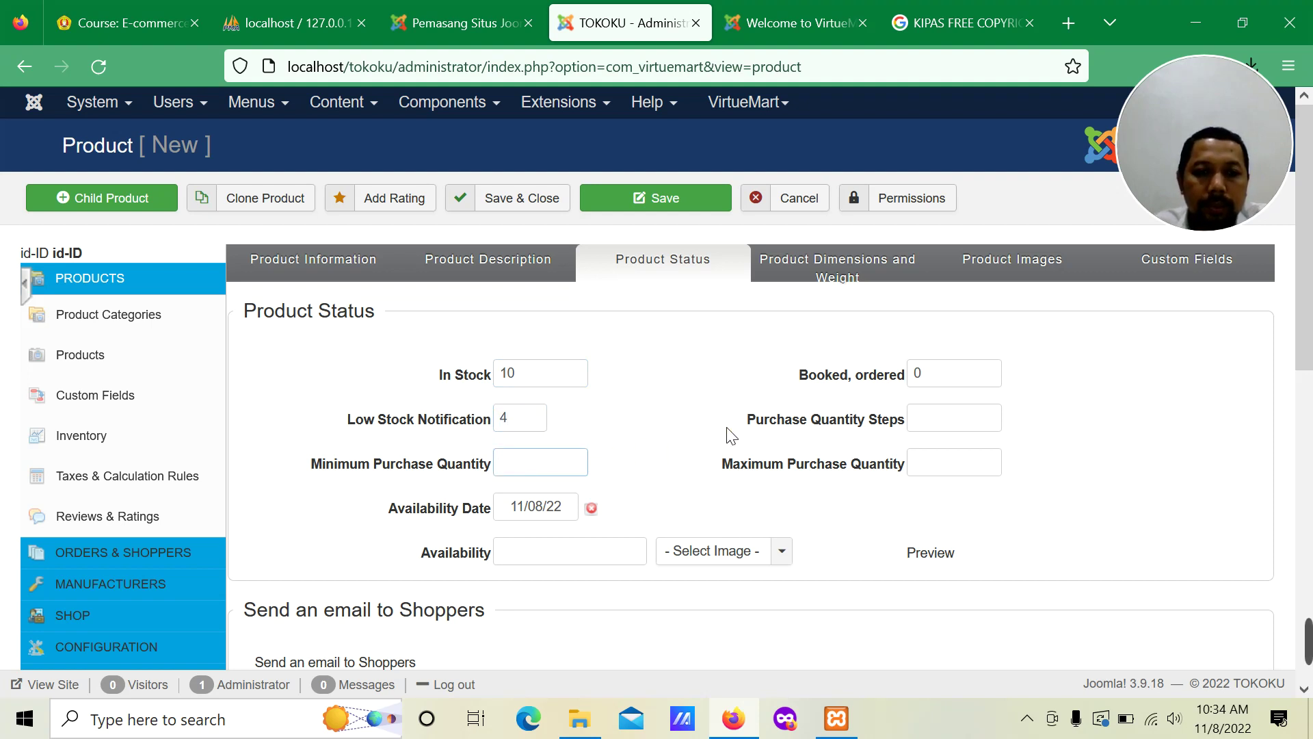
scroll(731, 435, "down", 8)
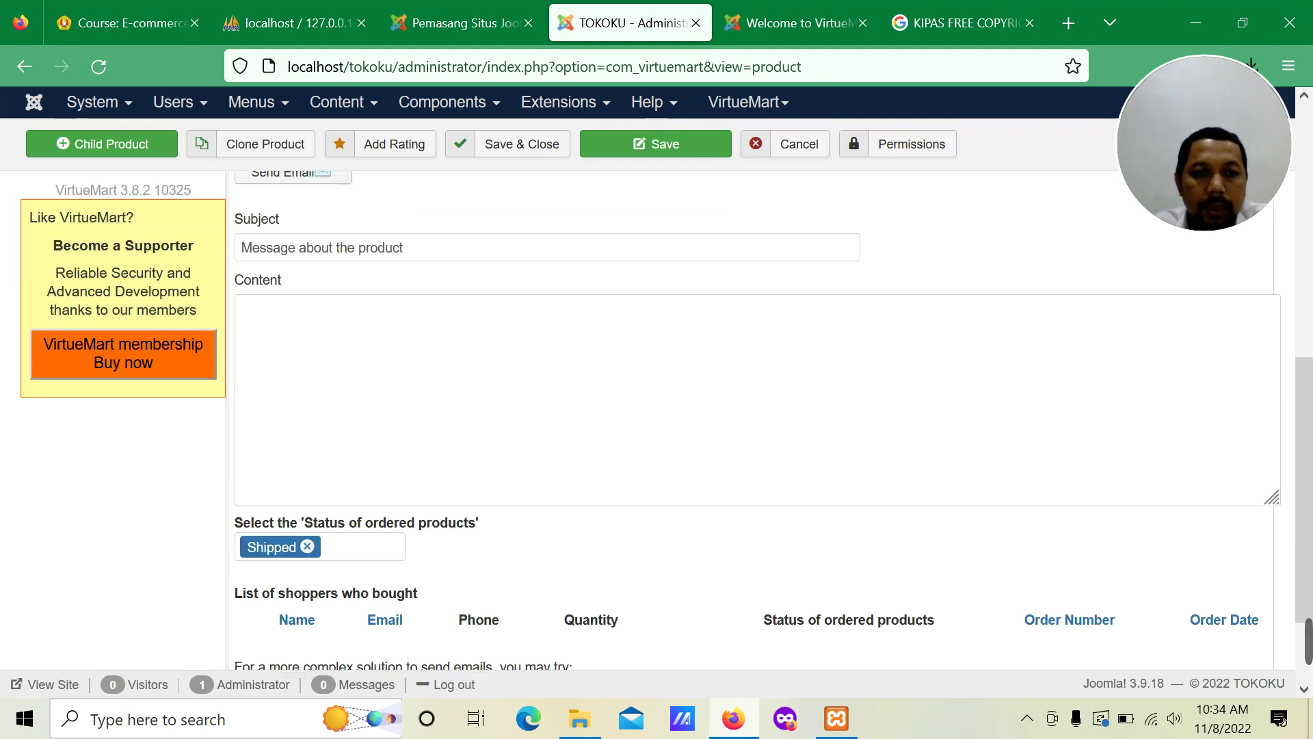
scroll(727, 434, "down", 2)
scroll(727, 434, "up", 6)
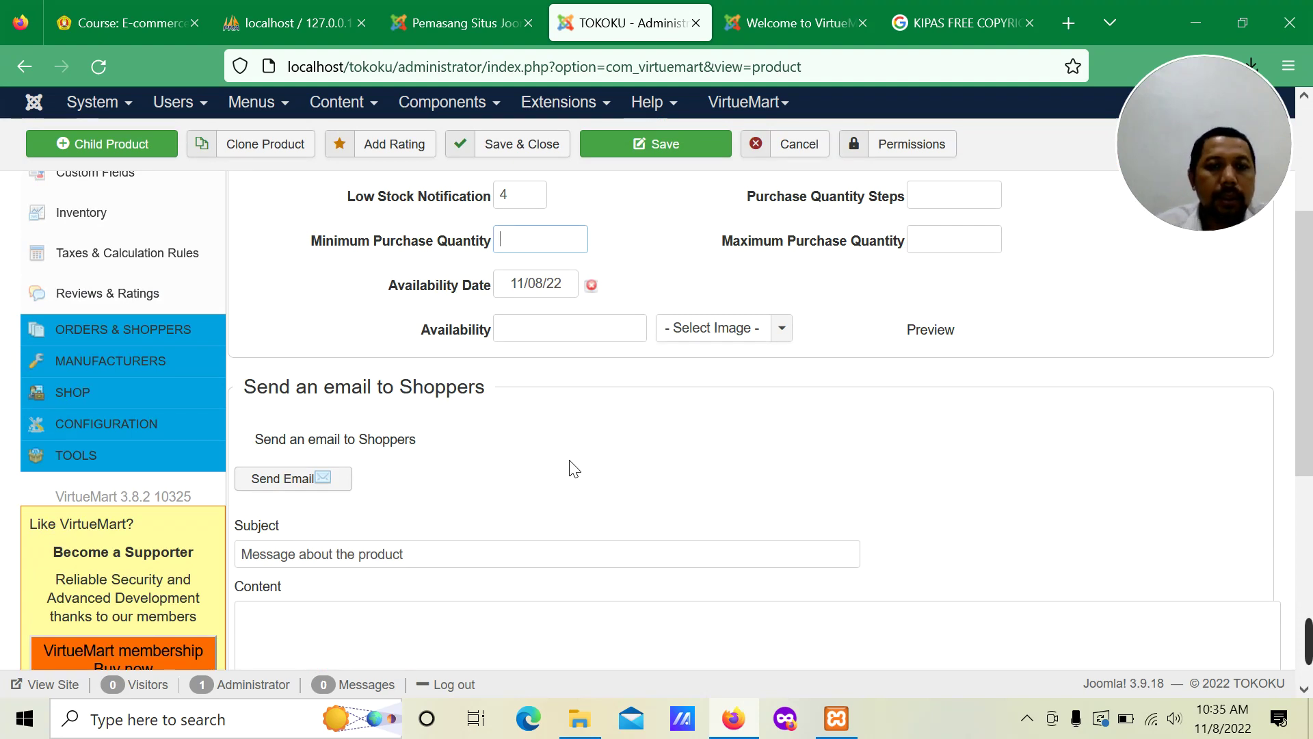
scroll(630, 468, "up", 3)
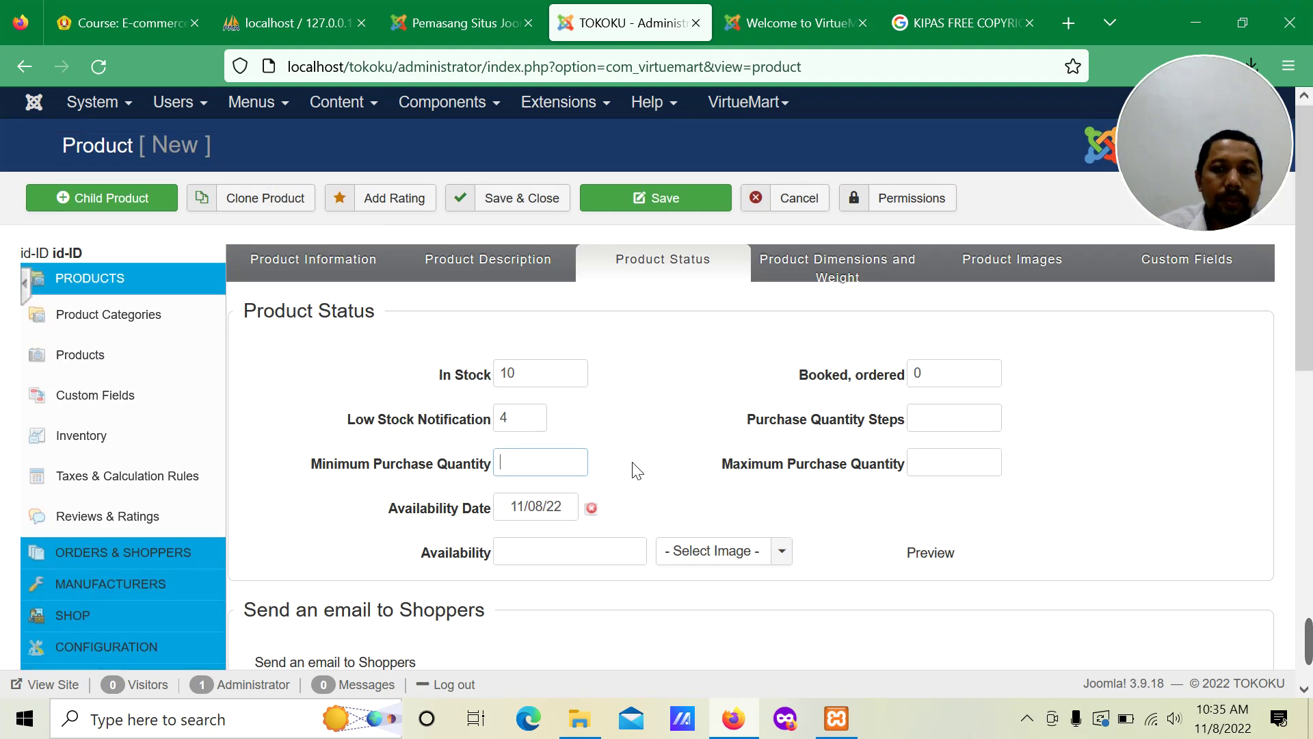
left_click(842, 275)
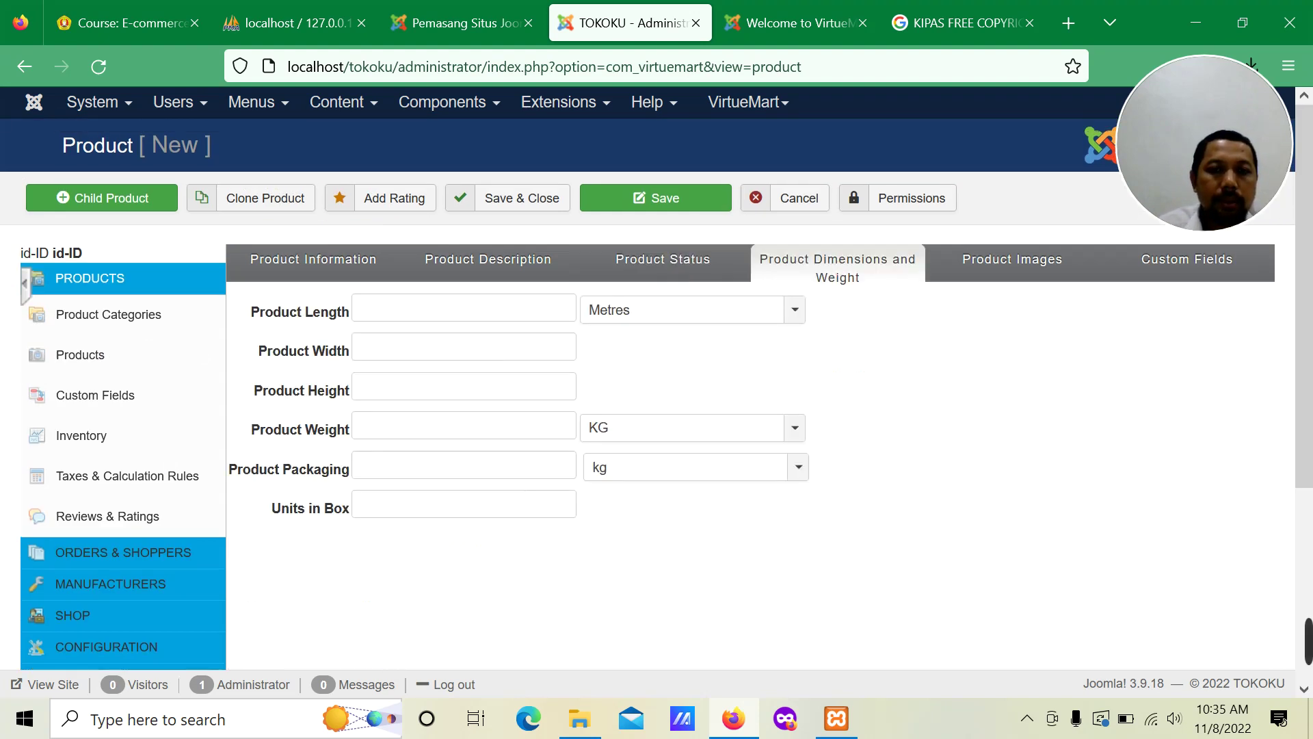
Step: Set KIPAS GL's size to 10 × 10 × 30 centimetres, weight 2 KG, packaging 1
left_click(794, 311)
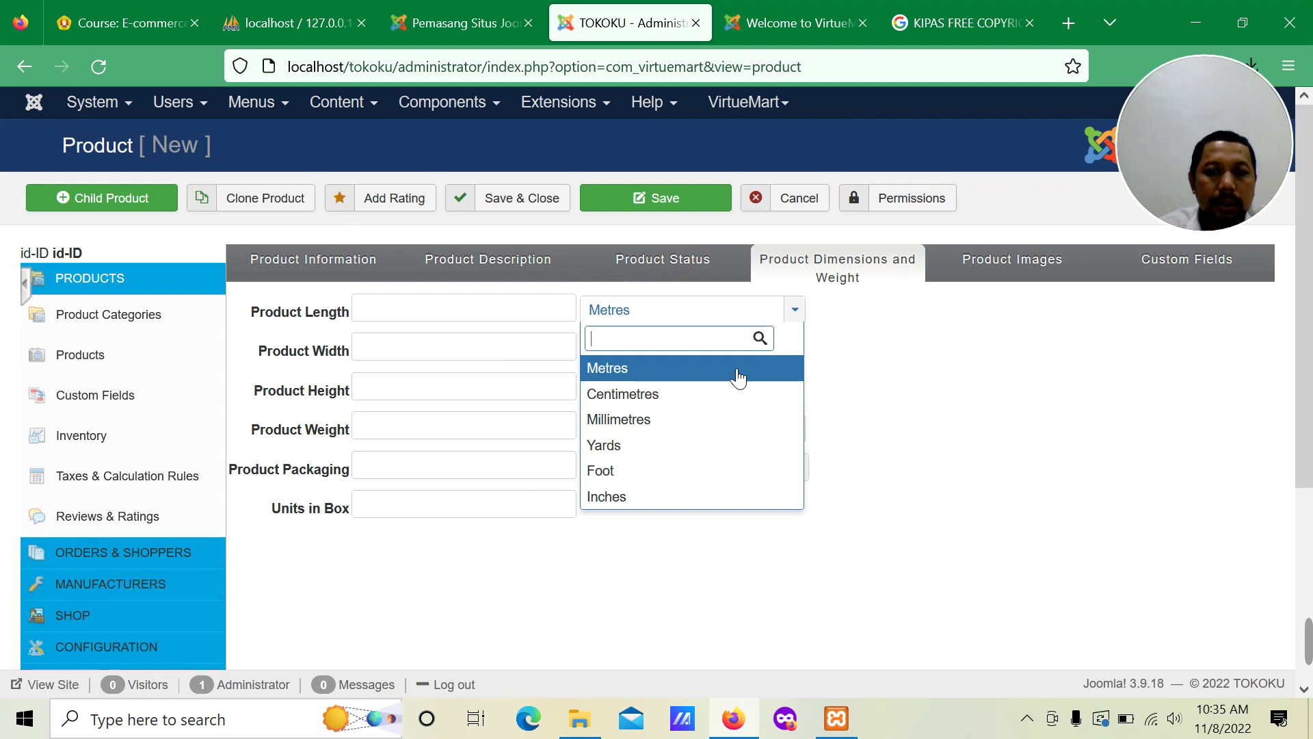
left_click(709, 402)
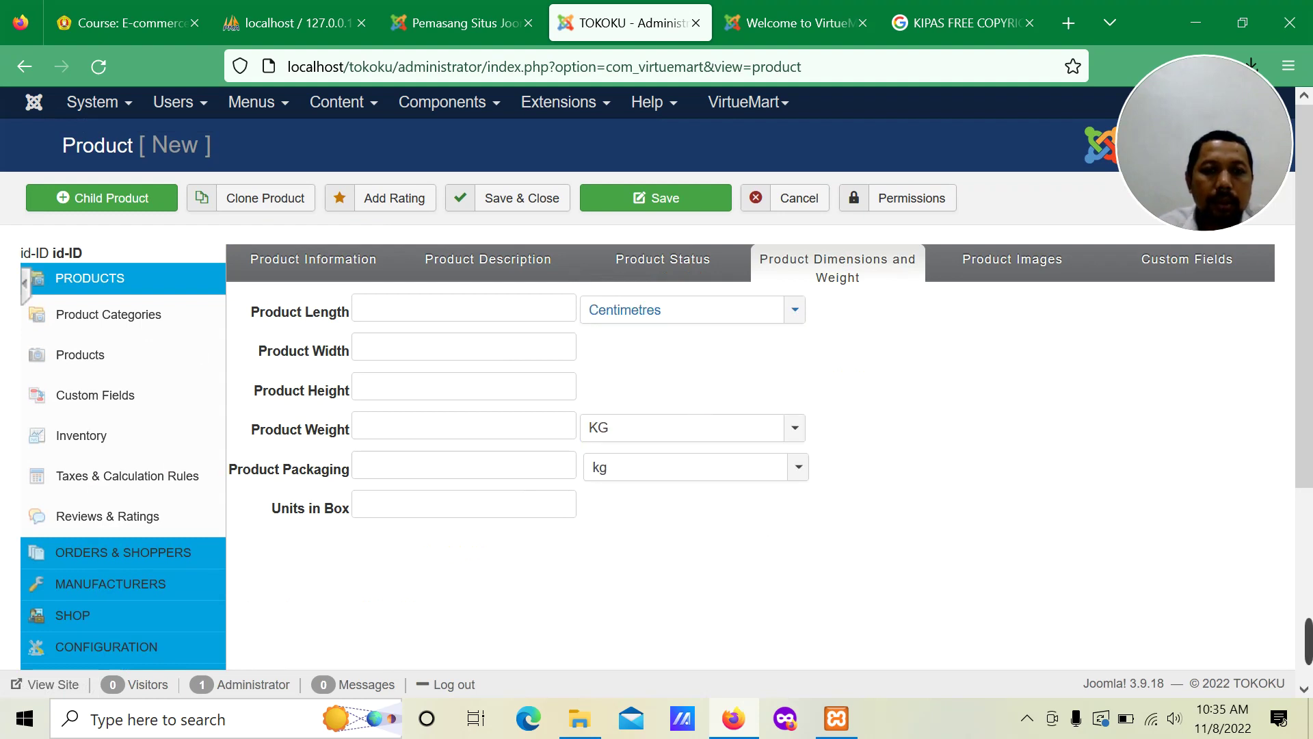
left_click(359, 308)
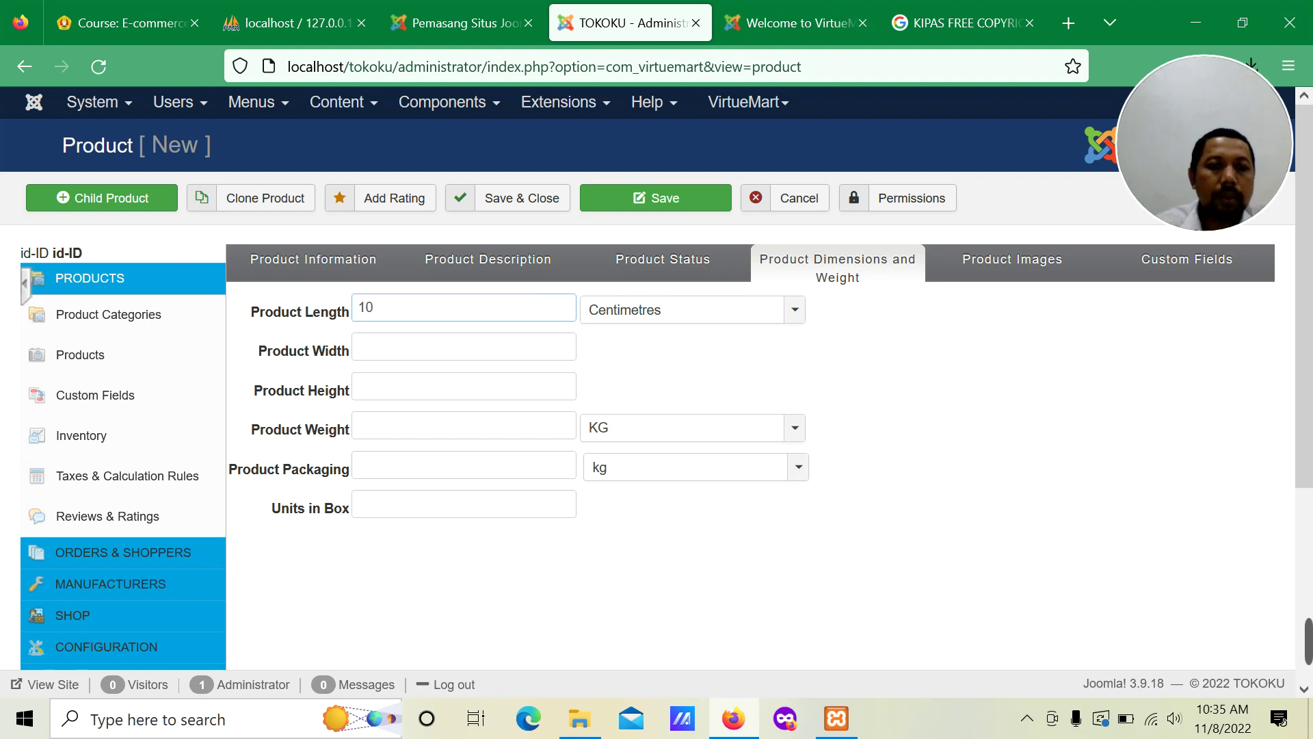
left_click(542, 337)
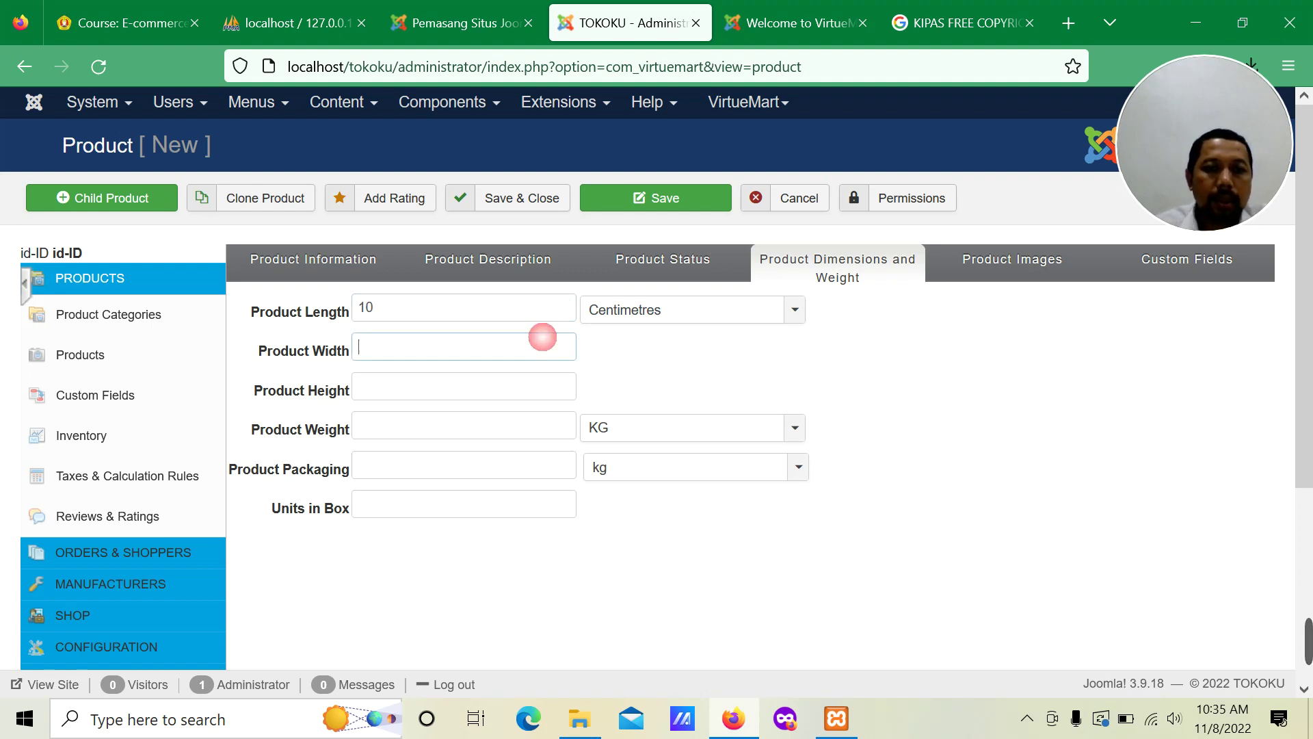
left_click(531, 386)
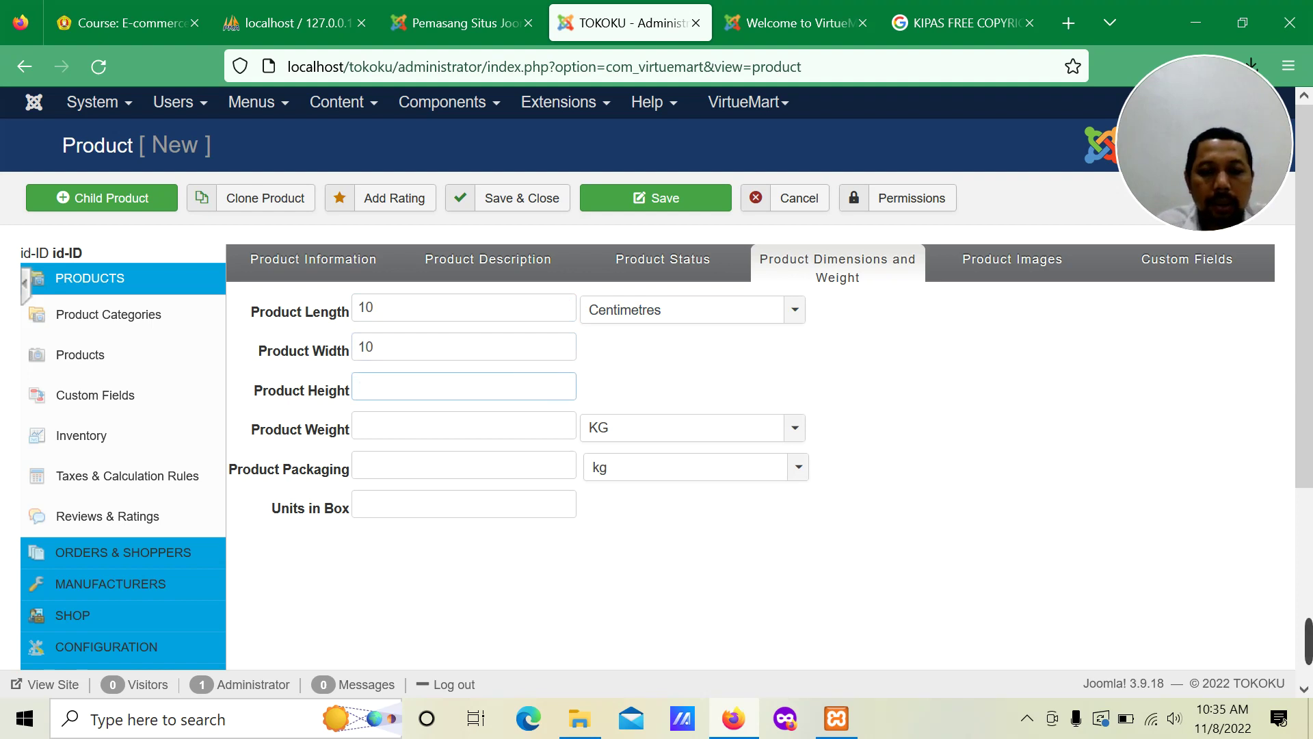
left_click(547, 424)
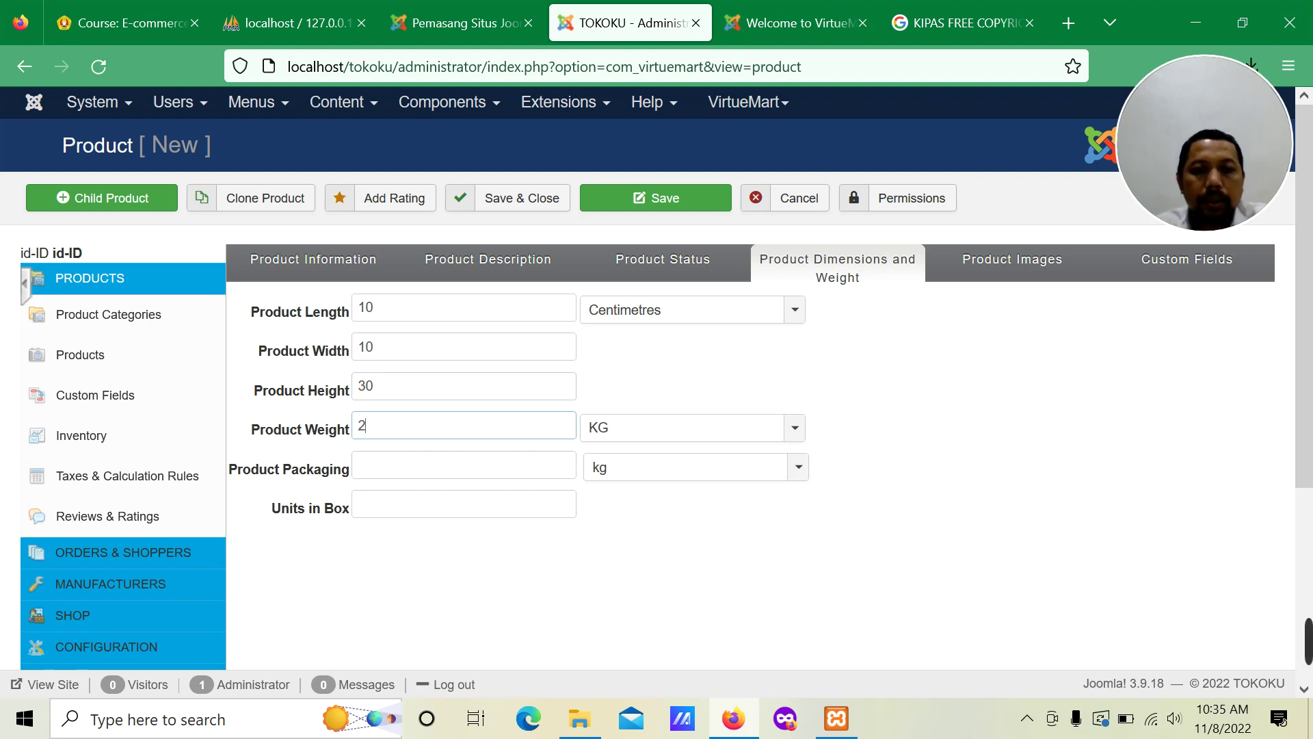
left_click(551, 468)
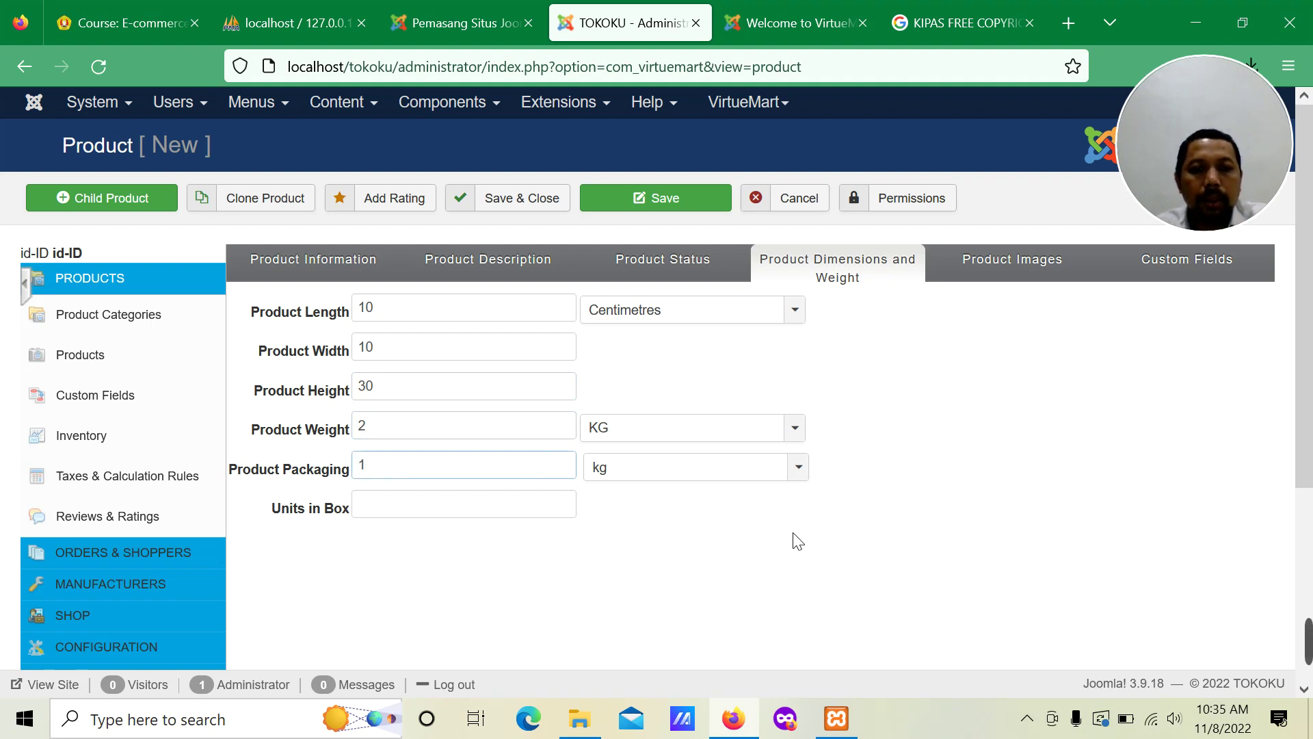
left_click(997, 271)
Step: Choose kipas.jpg from the Saved Pictures folder as the product image to upload
scroll(560, 407, "down", 6)
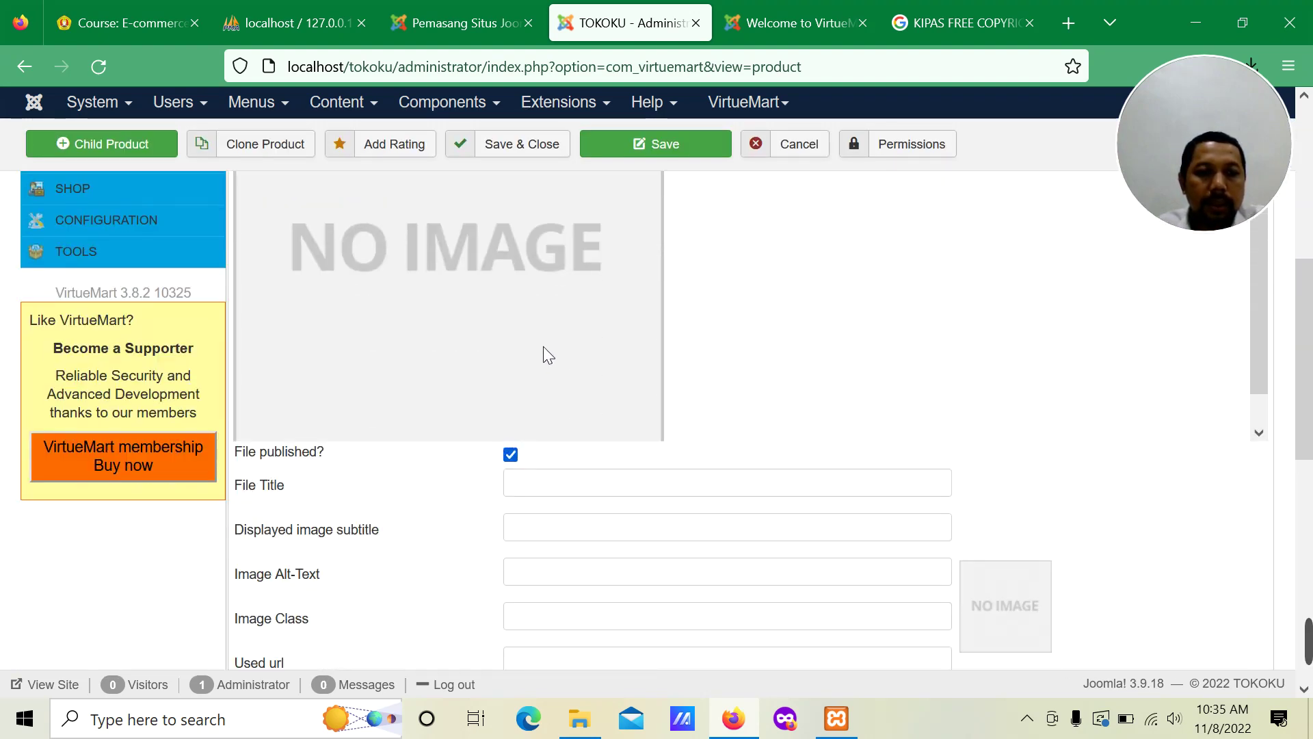
scroll(478, 345, "down", 1)
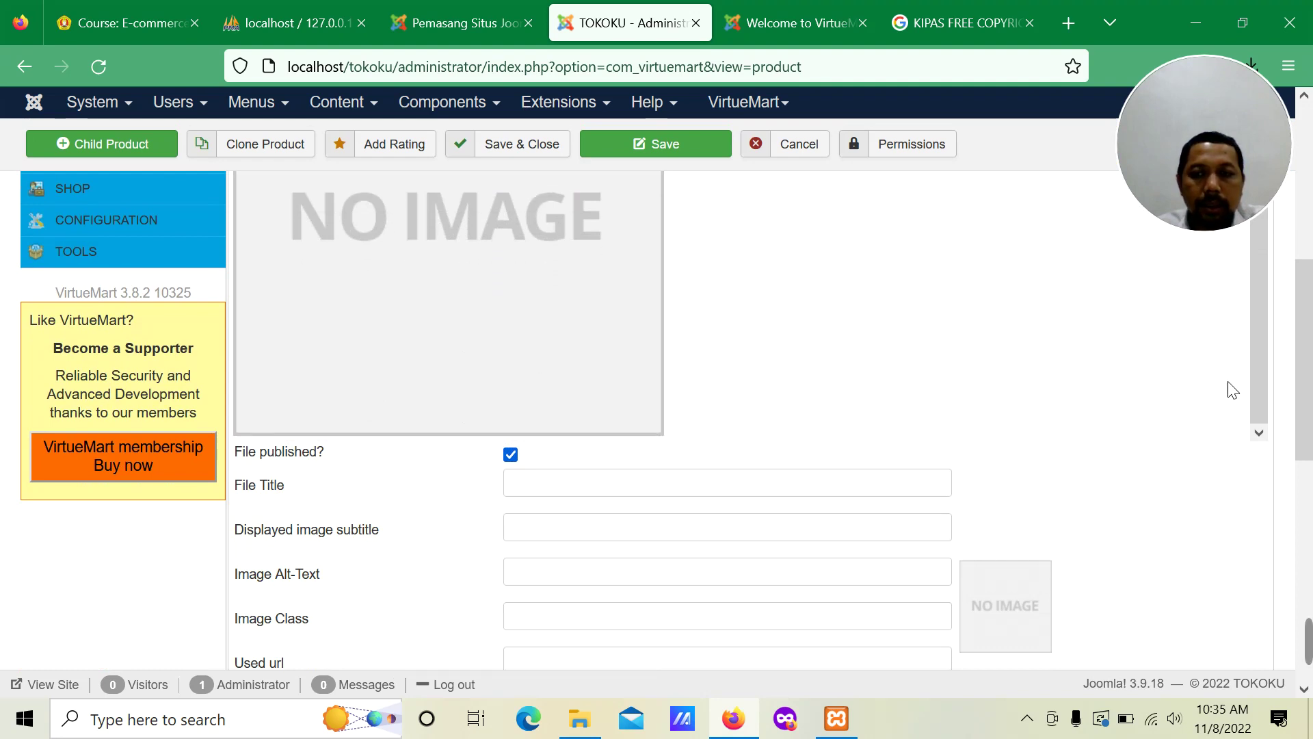
left_click_drag(1302, 383, 1303, 594)
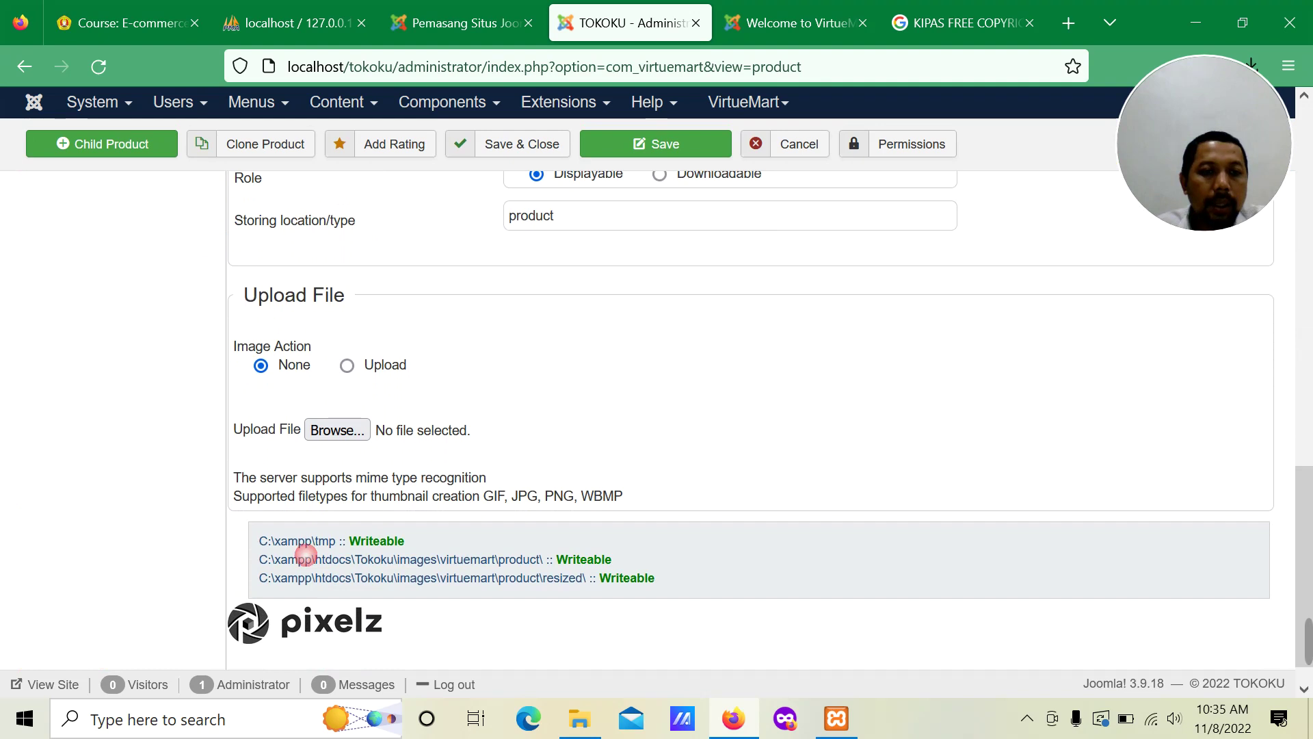
left_click(350, 431)
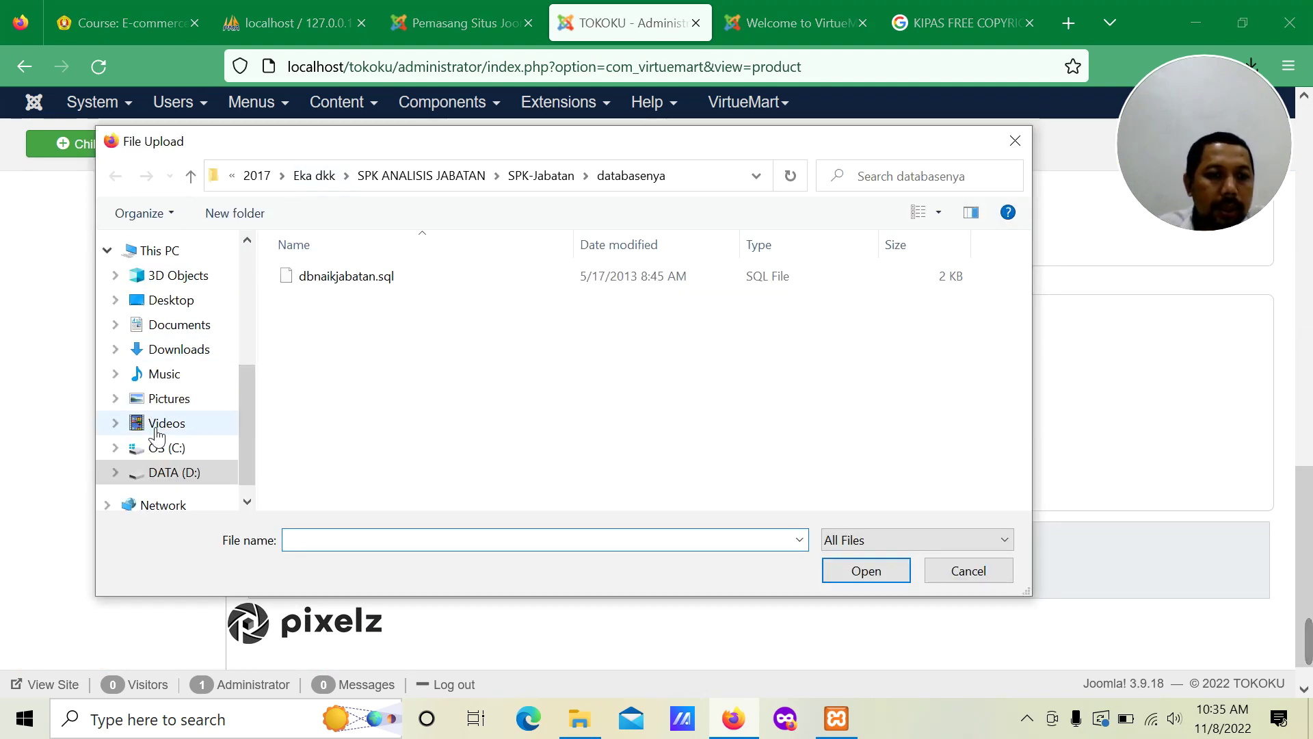
left_click(168, 400)
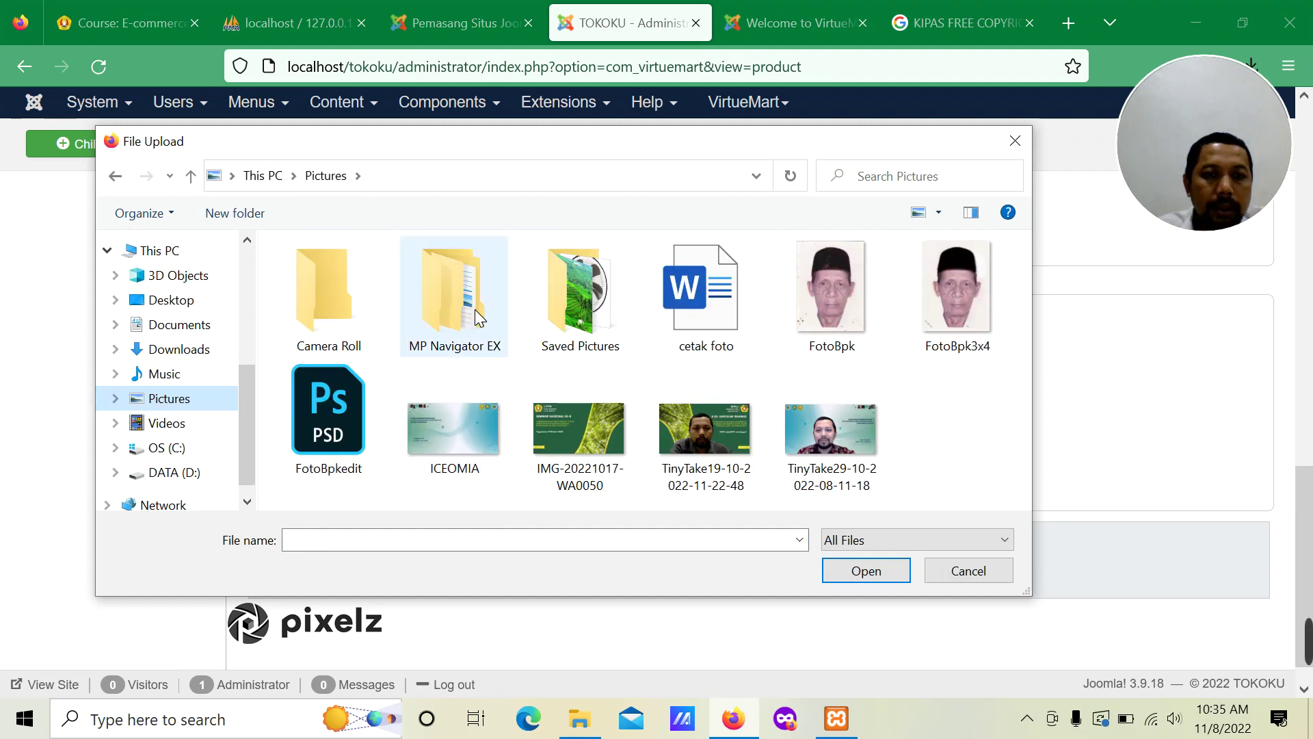
double_click(544, 314)
left_click(348, 311)
left_click(871, 573)
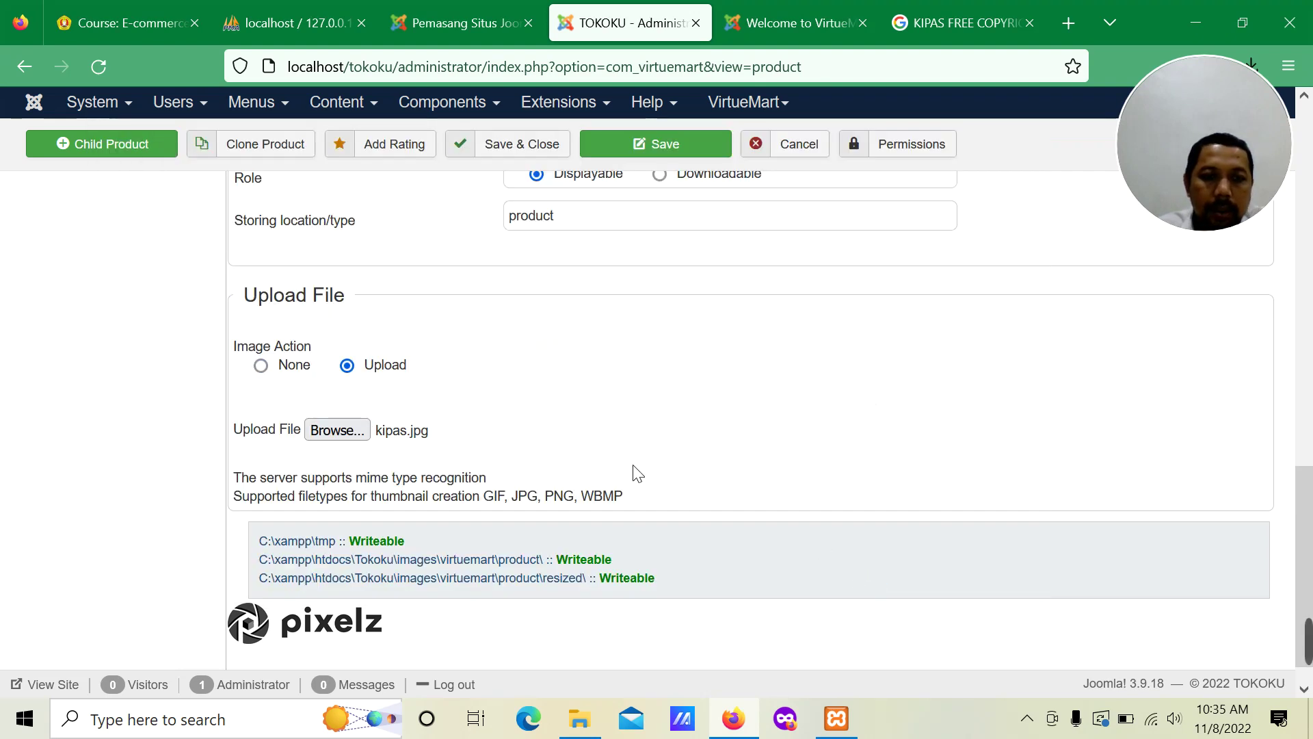
Step: Bring up the product's Custom Fields section
scroll(682, 420, "down", 1)
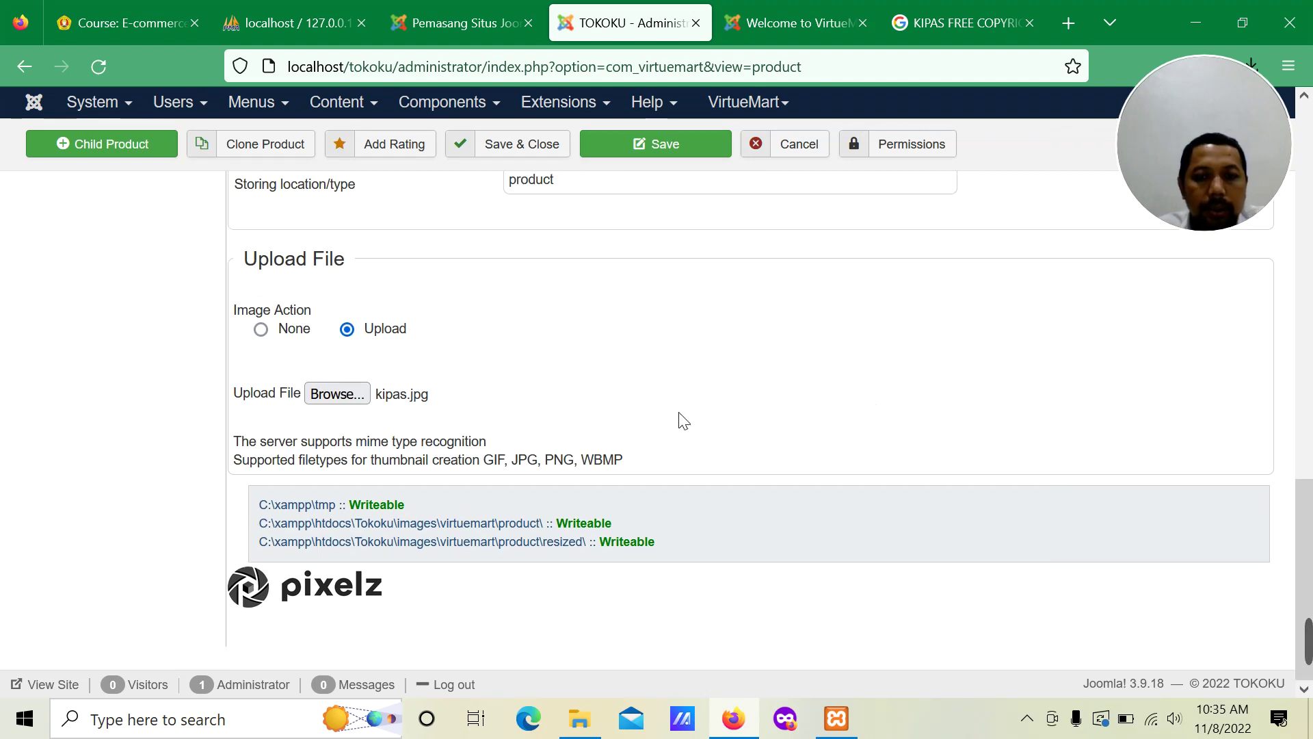
scroll(682, 420, "up", 12)
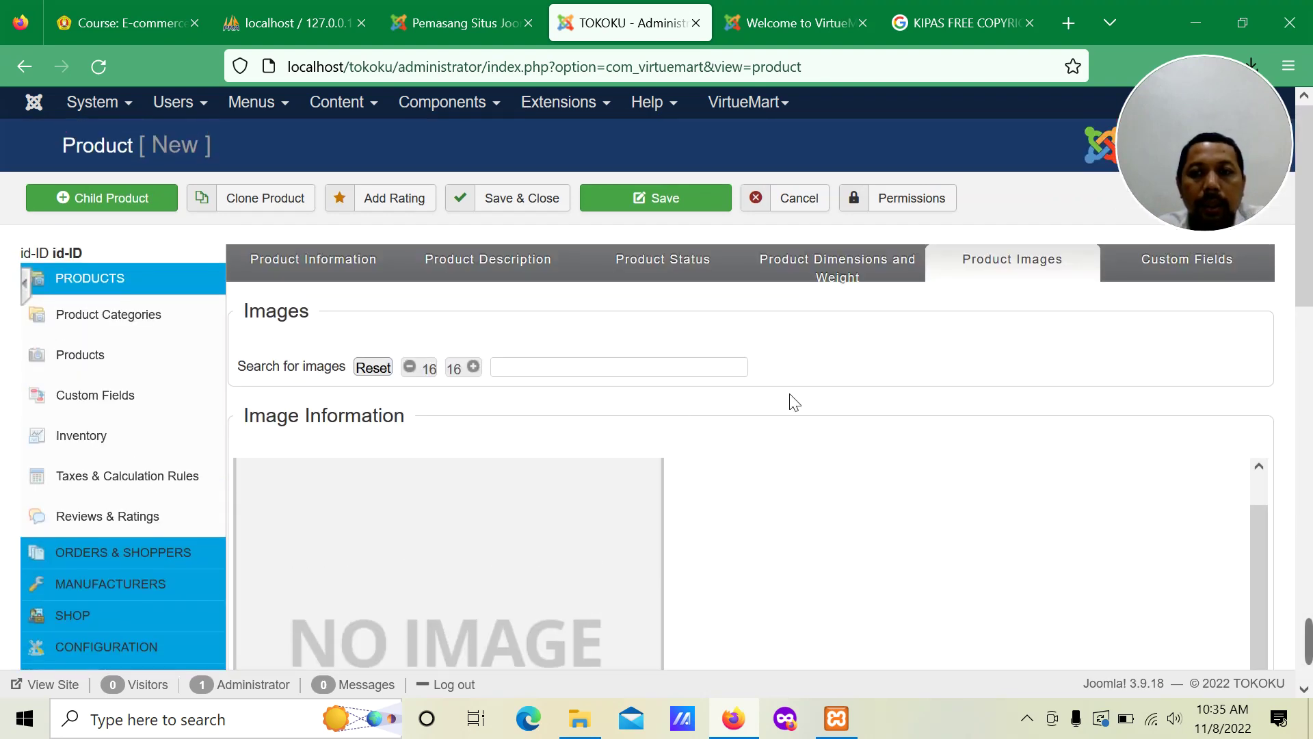
scroll(662, 531, "down", 10)
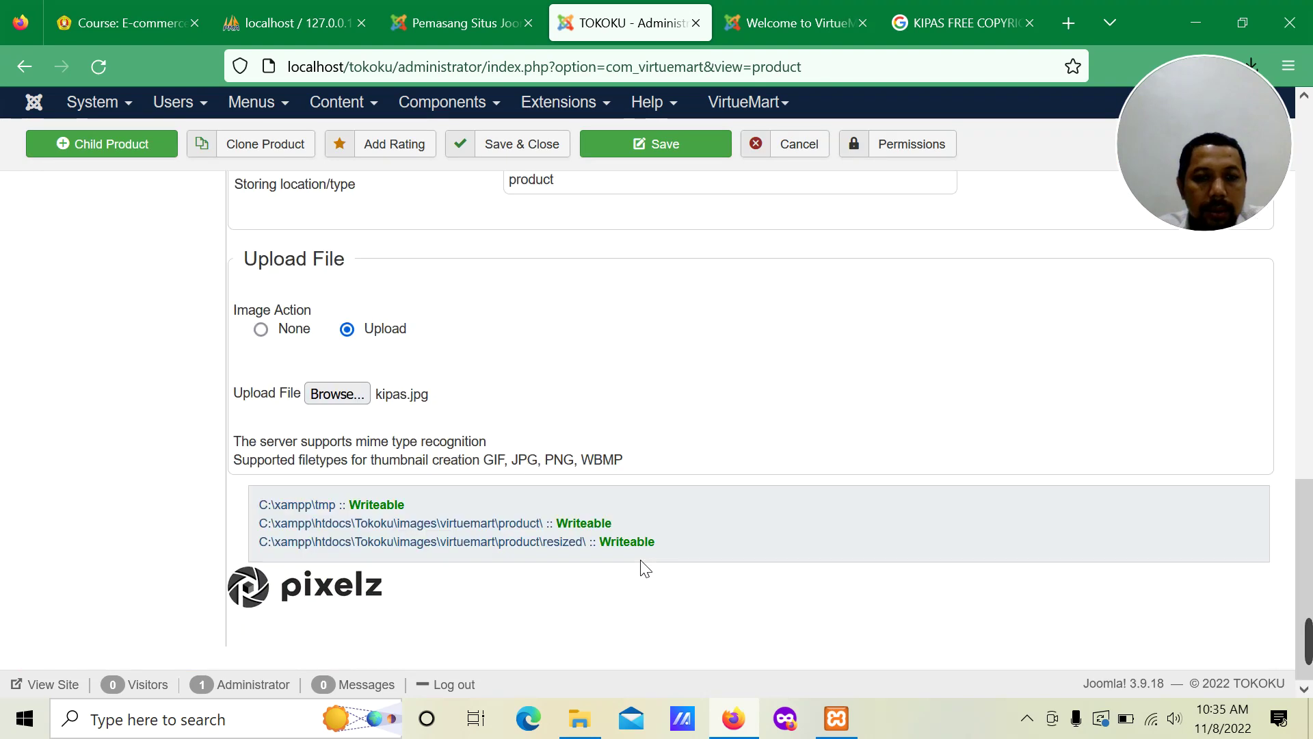
scroll(602, 506, "up", 2)
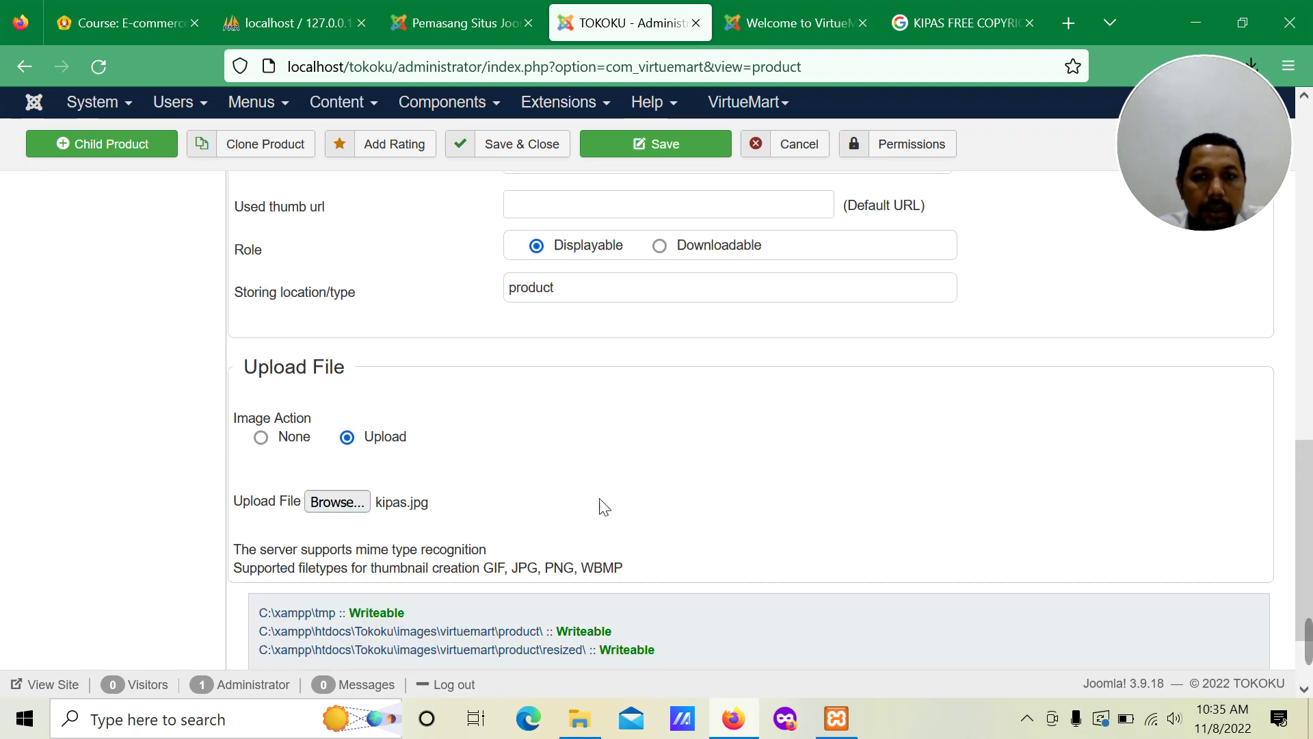
scroll(953, 458, "up", 12)
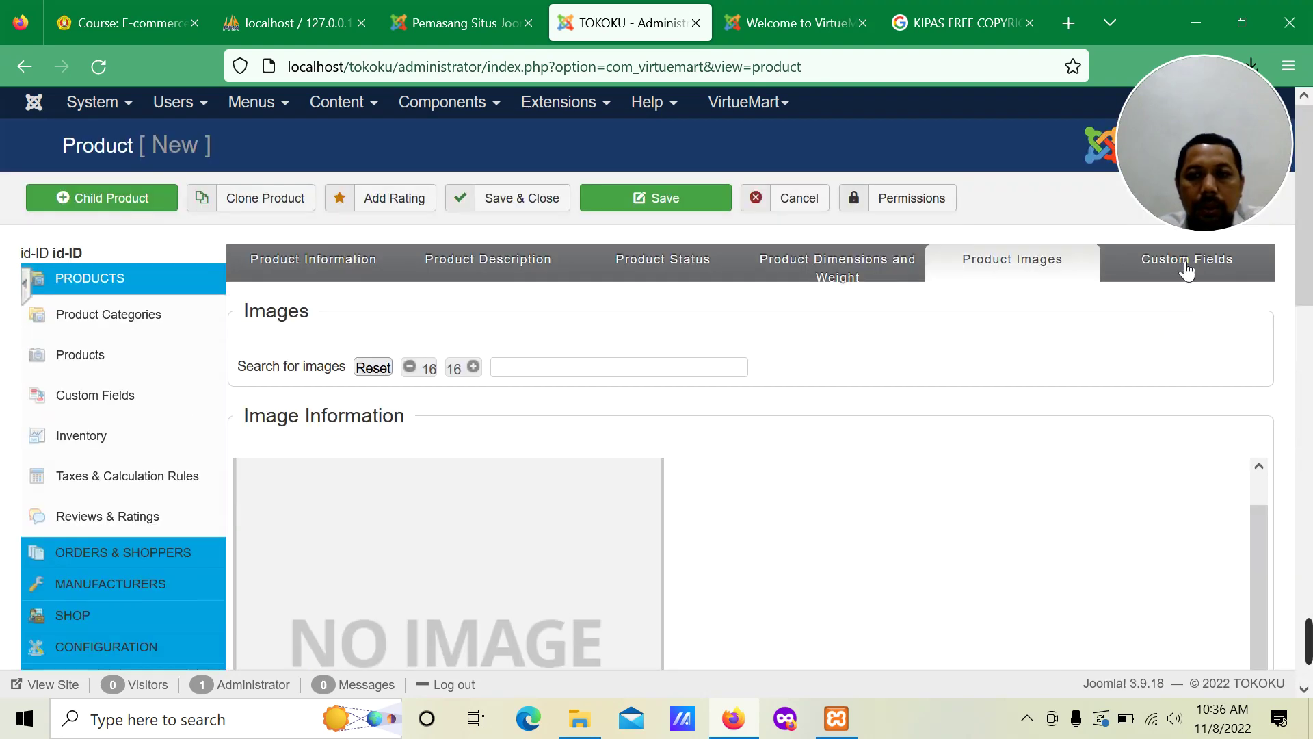
left_click(1187, 272)
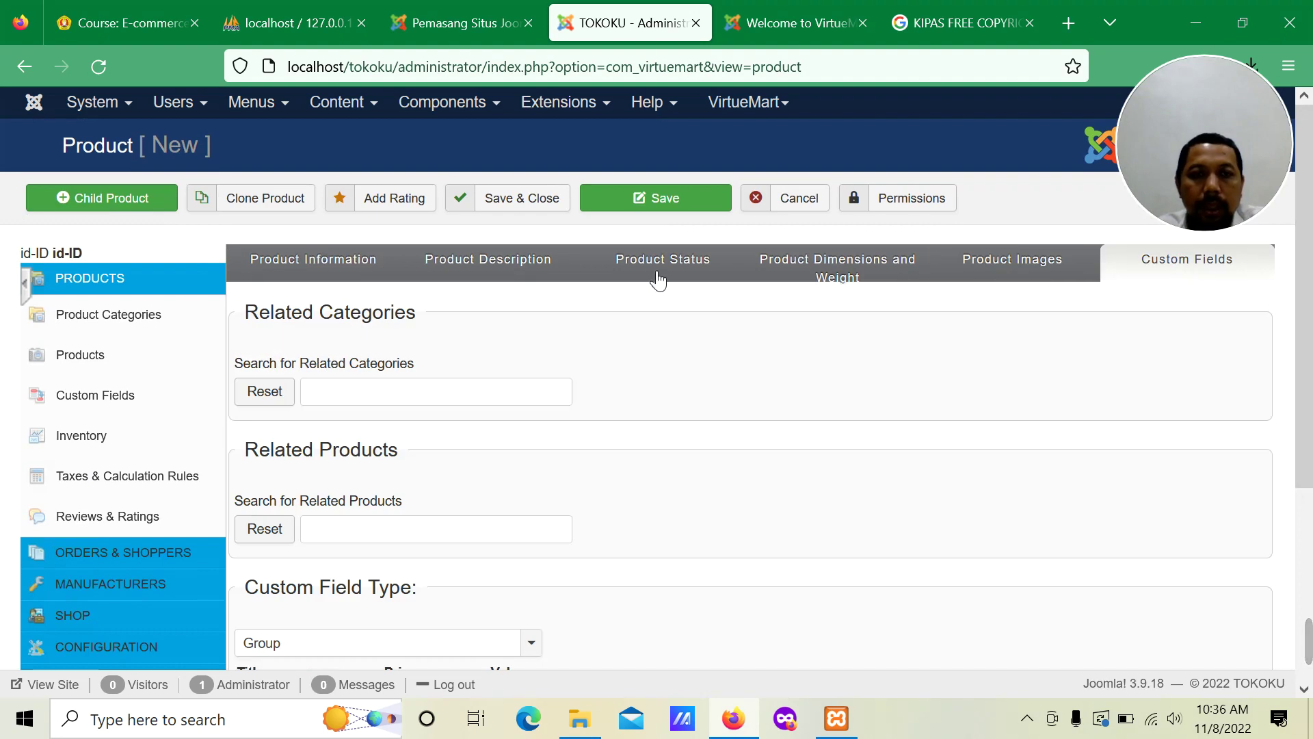
Step: Save KIPAS GL with kipas.jpg, dismiss the language flag warning, then Save & Close
left_click(645, 206)
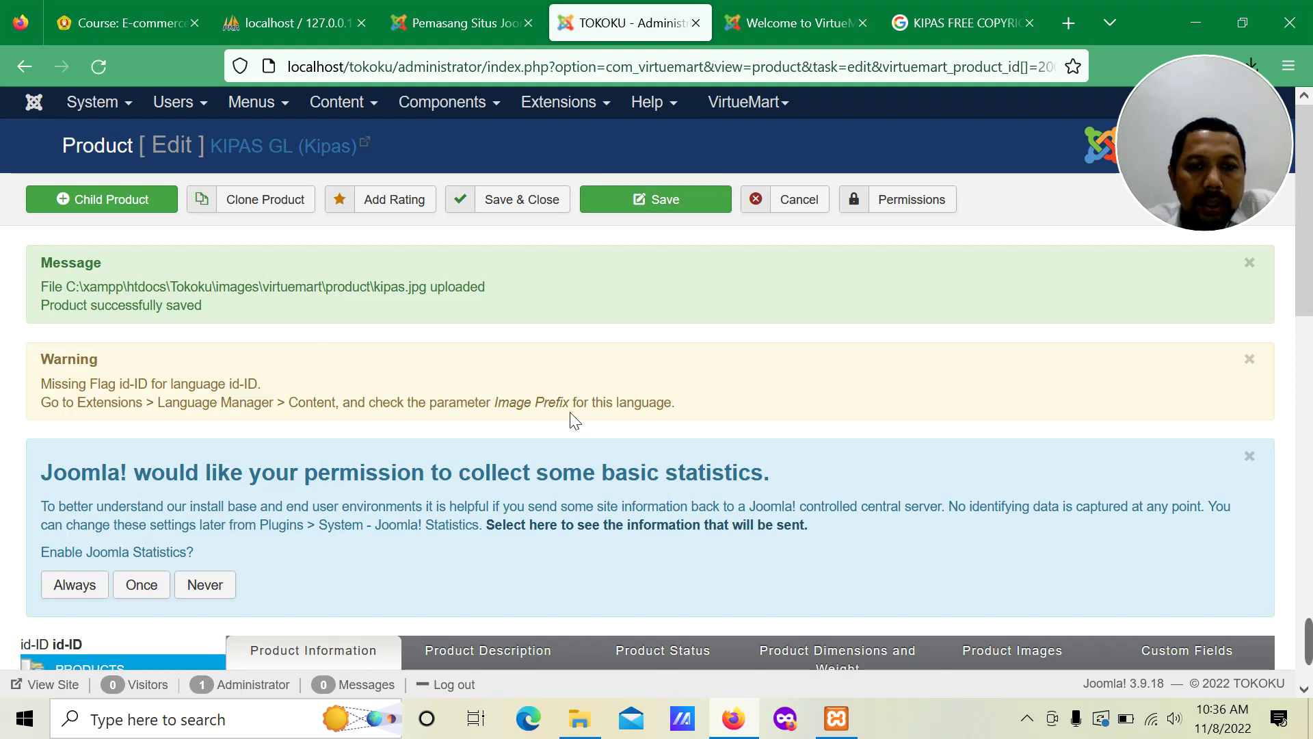
left_click(1249, 360)
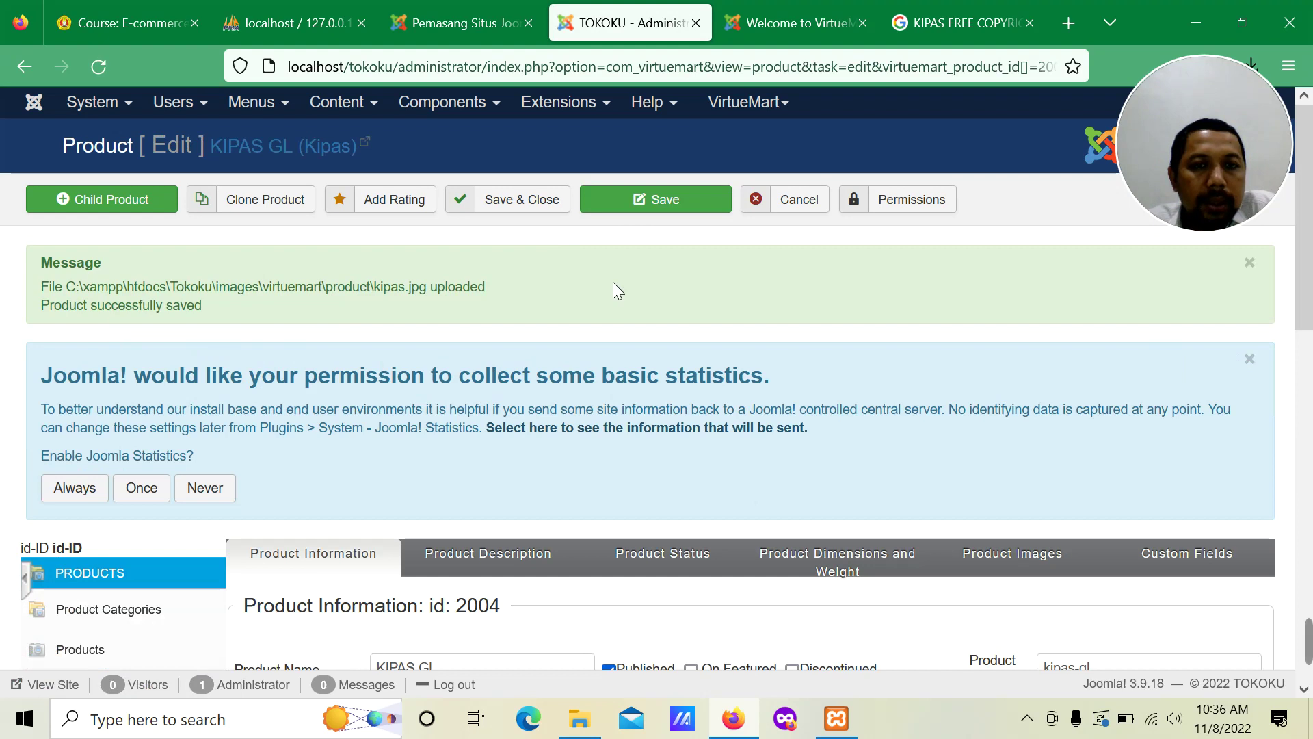
left_click(540, 212)
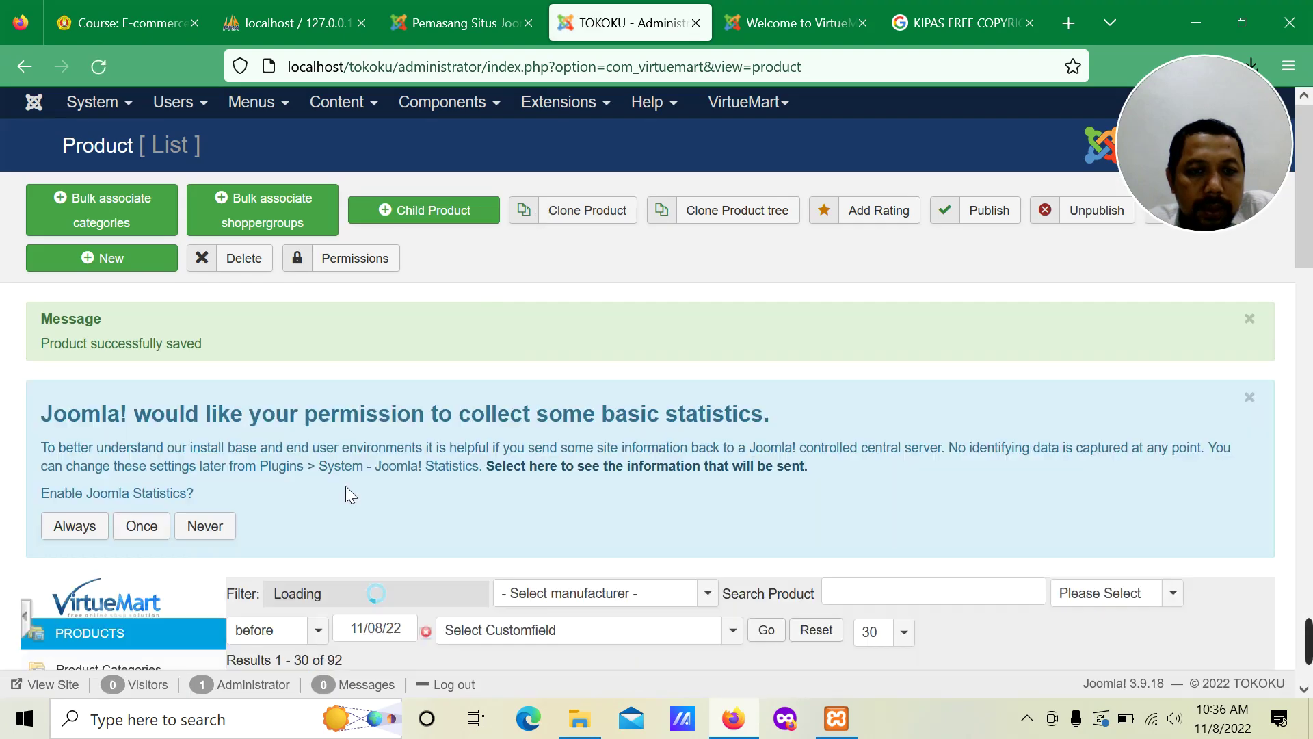
Step: Search the product list for 'kipa' so only KIPAS GL remains
scroll(346, 475, "down", 5)
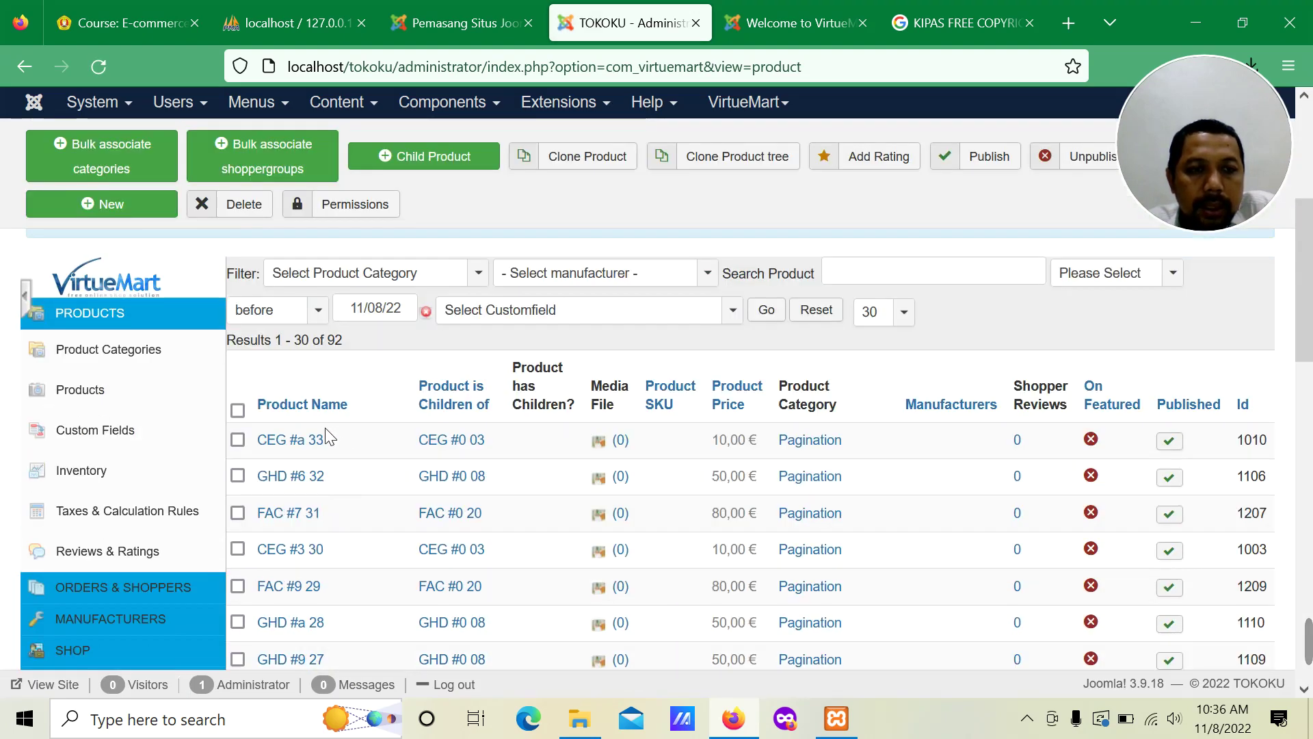
scroll(328, 435, "down", 8)
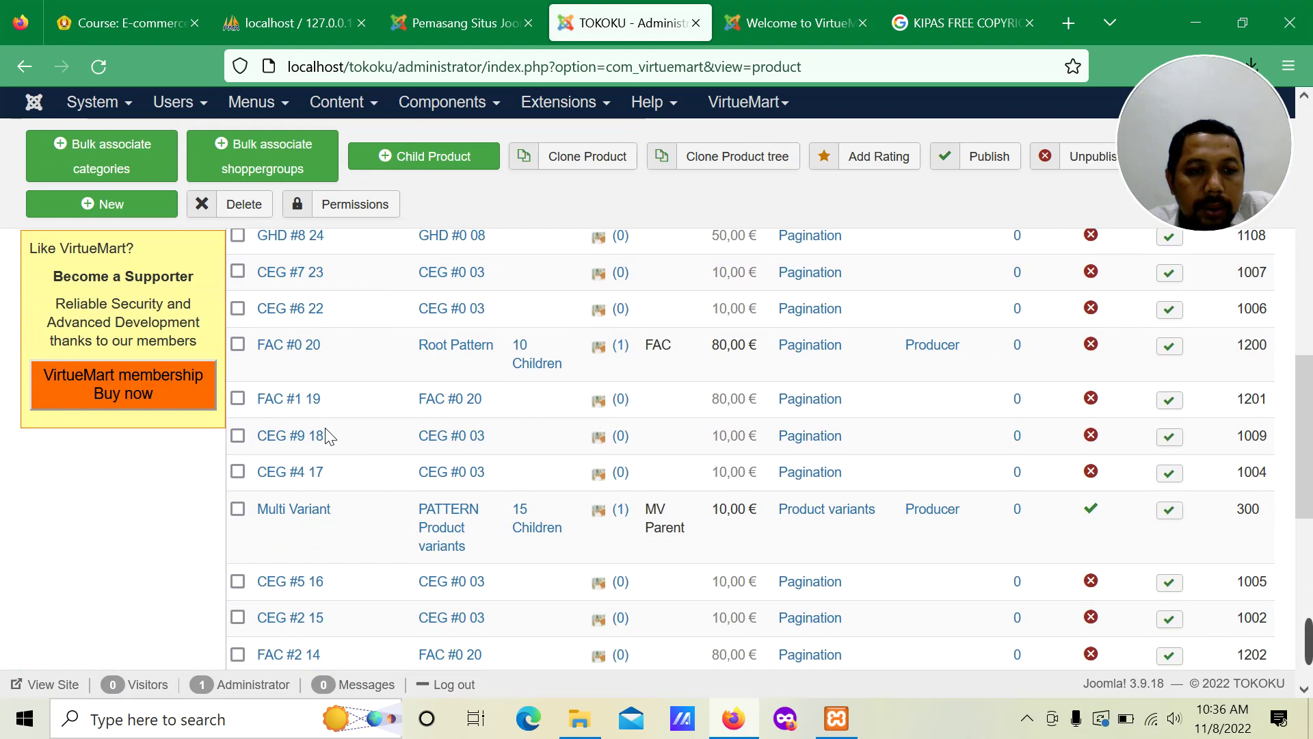
scroll(326, 436, "down", 6)
scroll(325, 431, "up", 15)
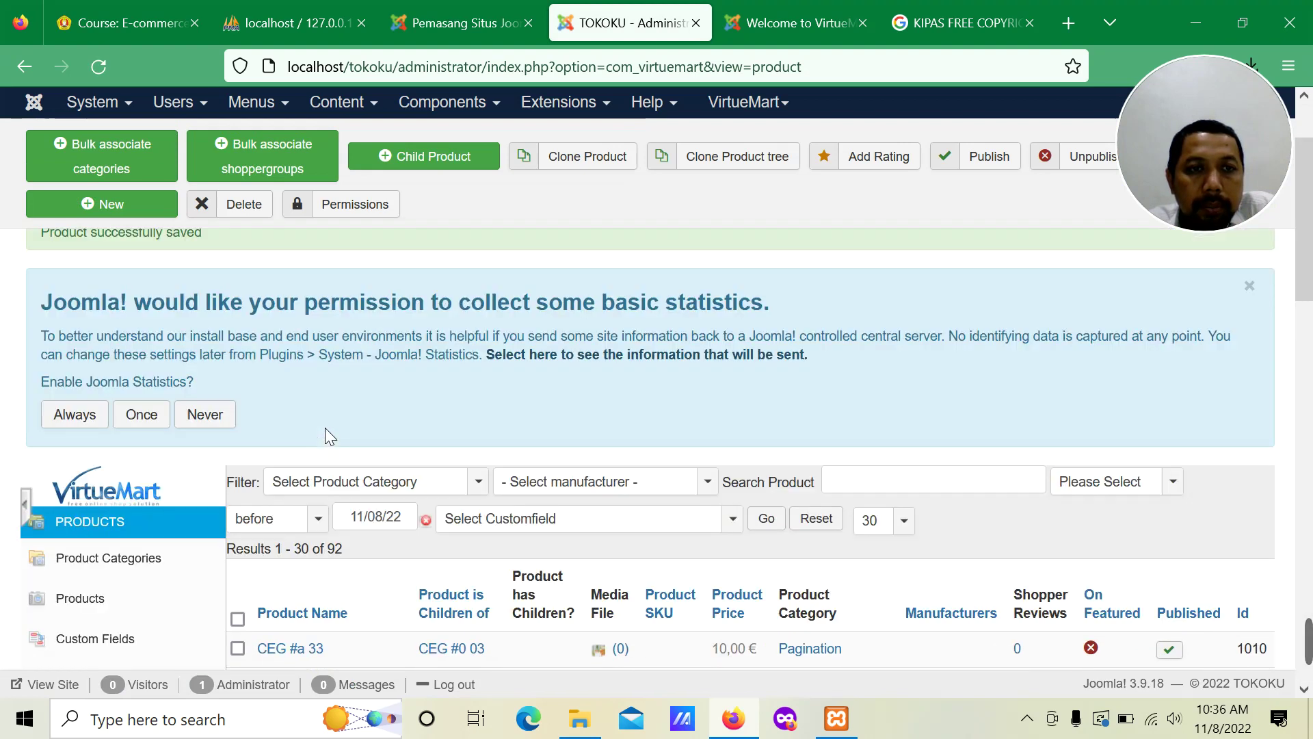
scroll(326, 429, "up", 2)
scroll(325, 429, "down", 1)
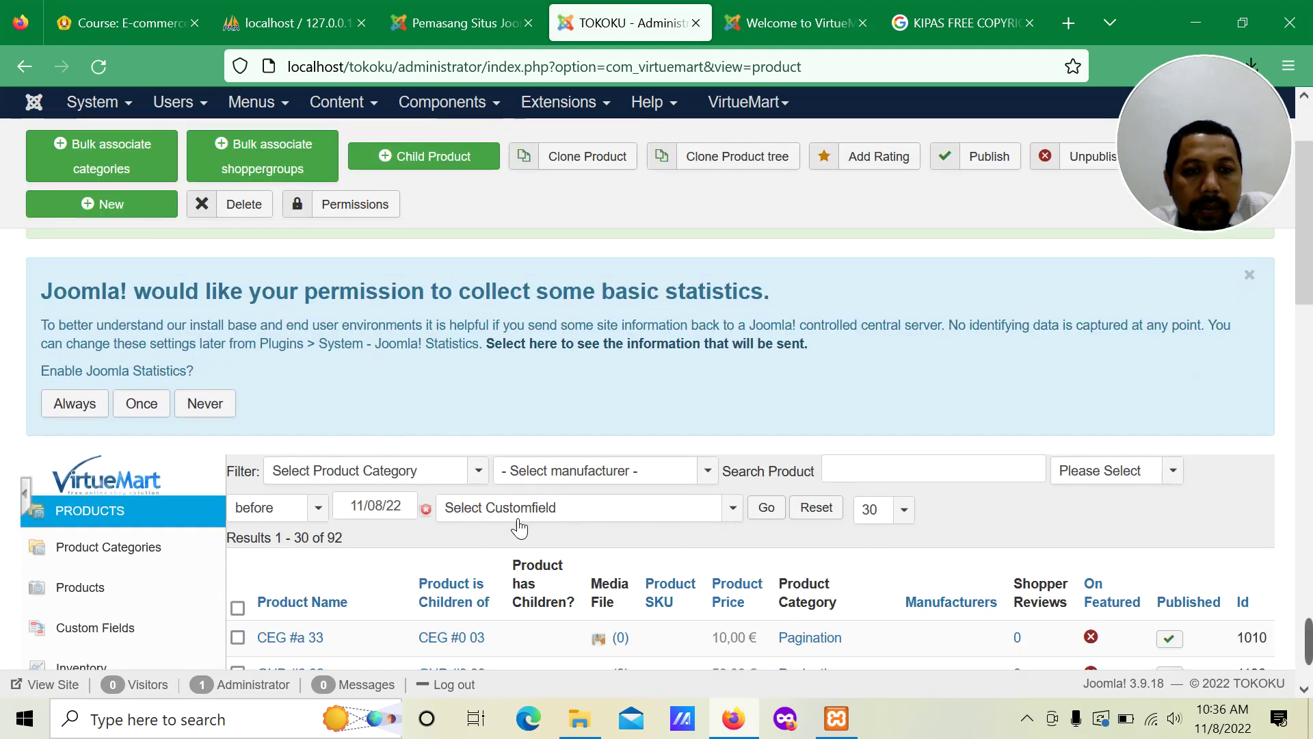
left_click(829, 468)
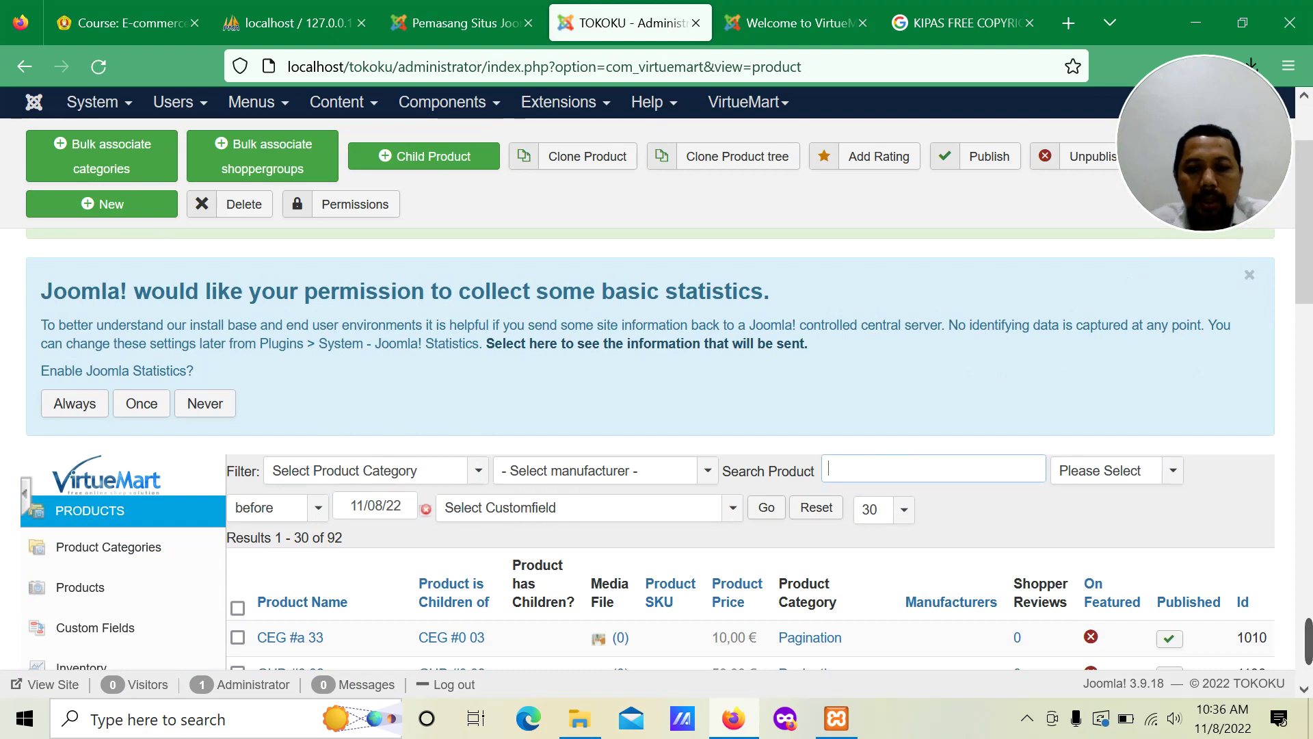
type("kipas")
key("Return")
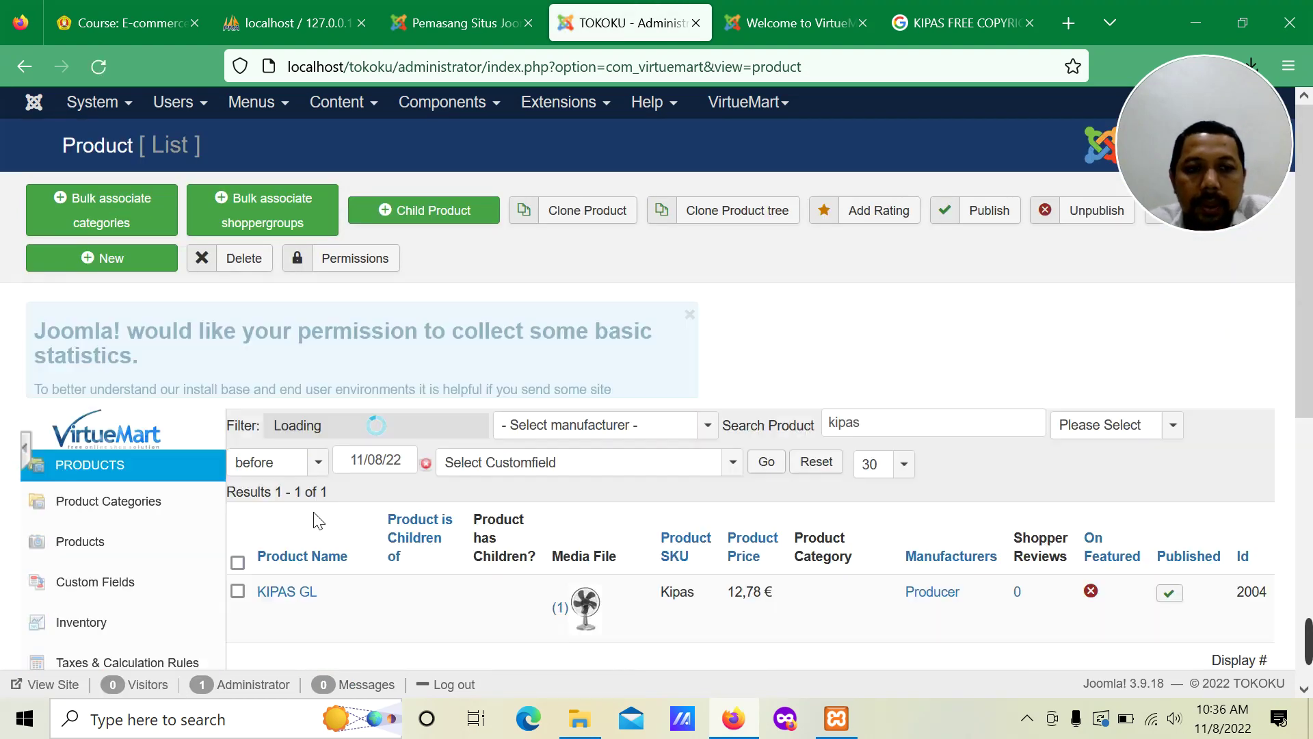
Step: Sort the filtered product results by Product Price
scroll(446, 530, "down", 5)
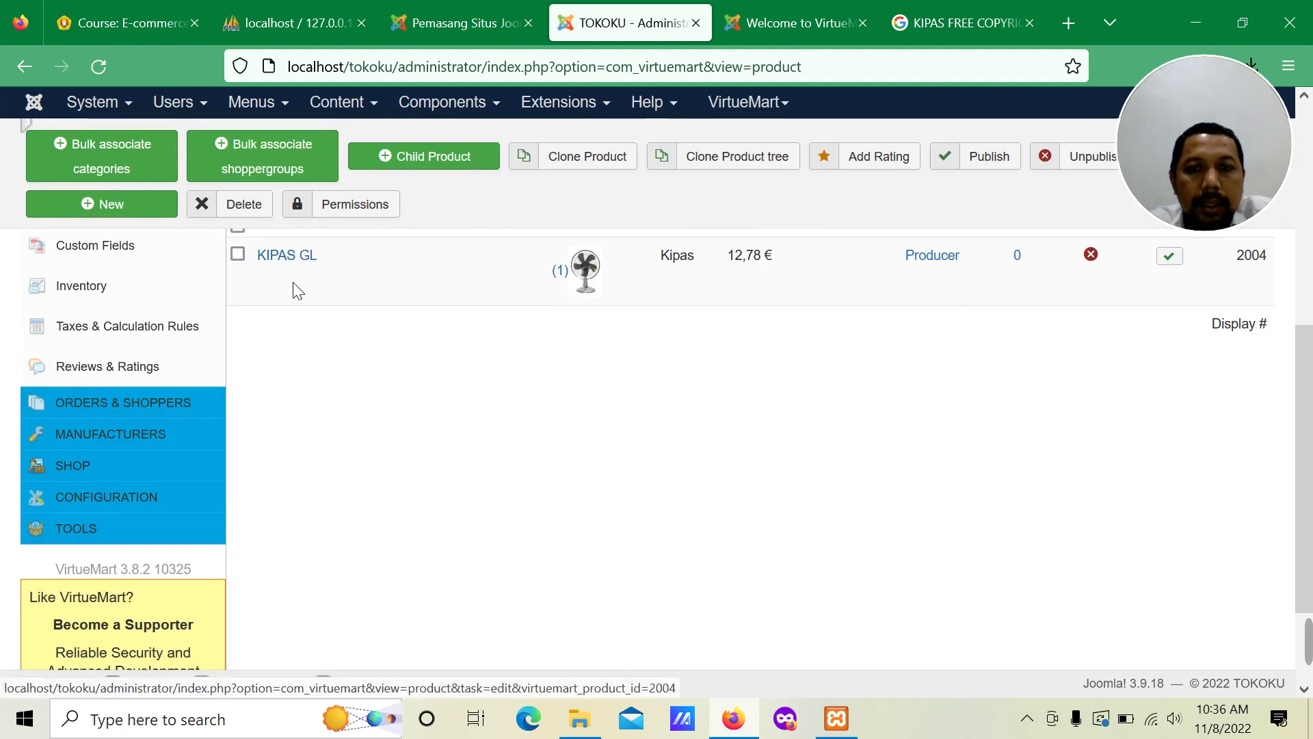
scroll(298, 290, "up", 1)
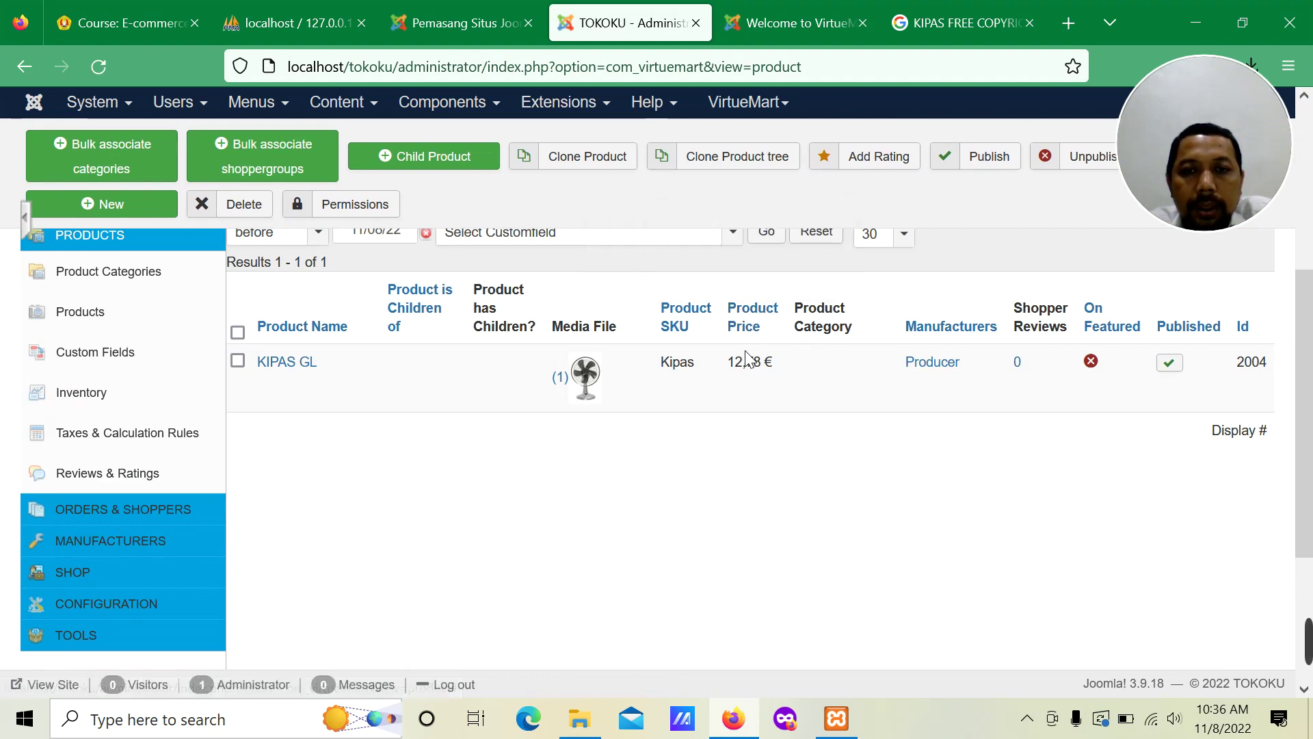
left_click(752, 317)
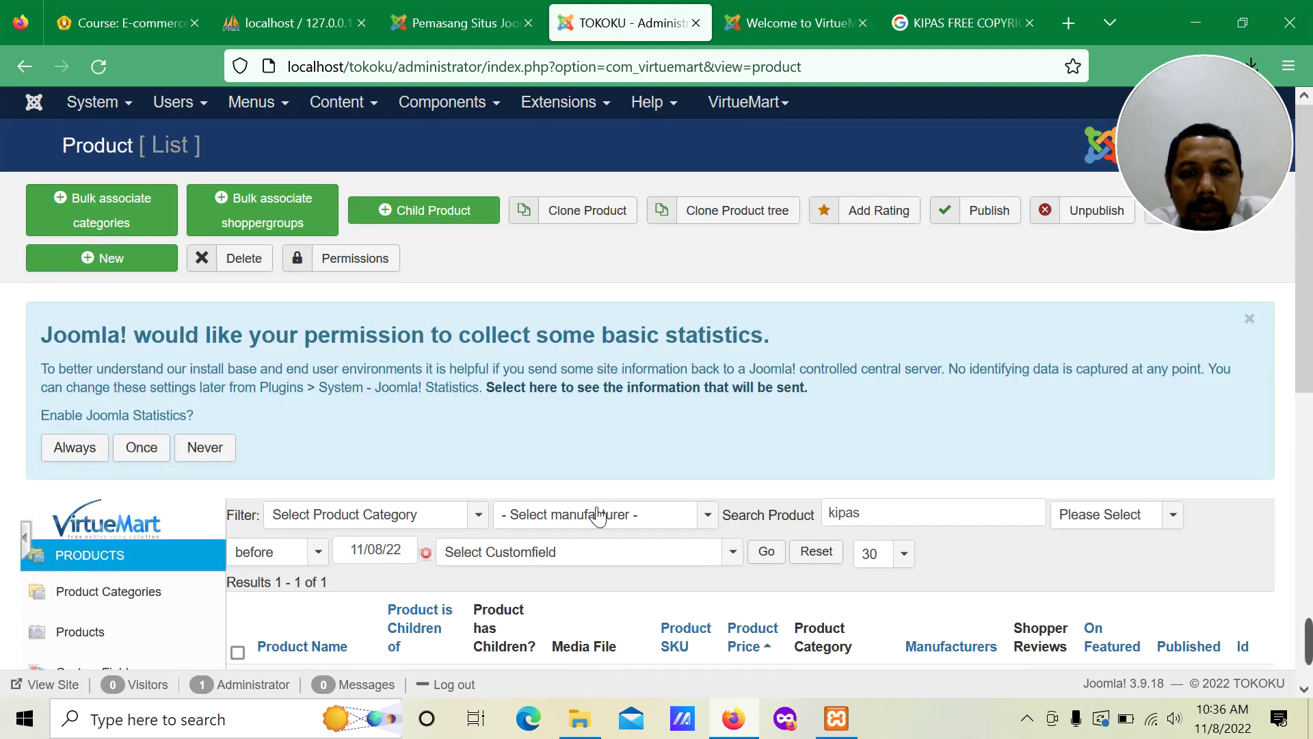
scroll(550, 522, "down", 3)
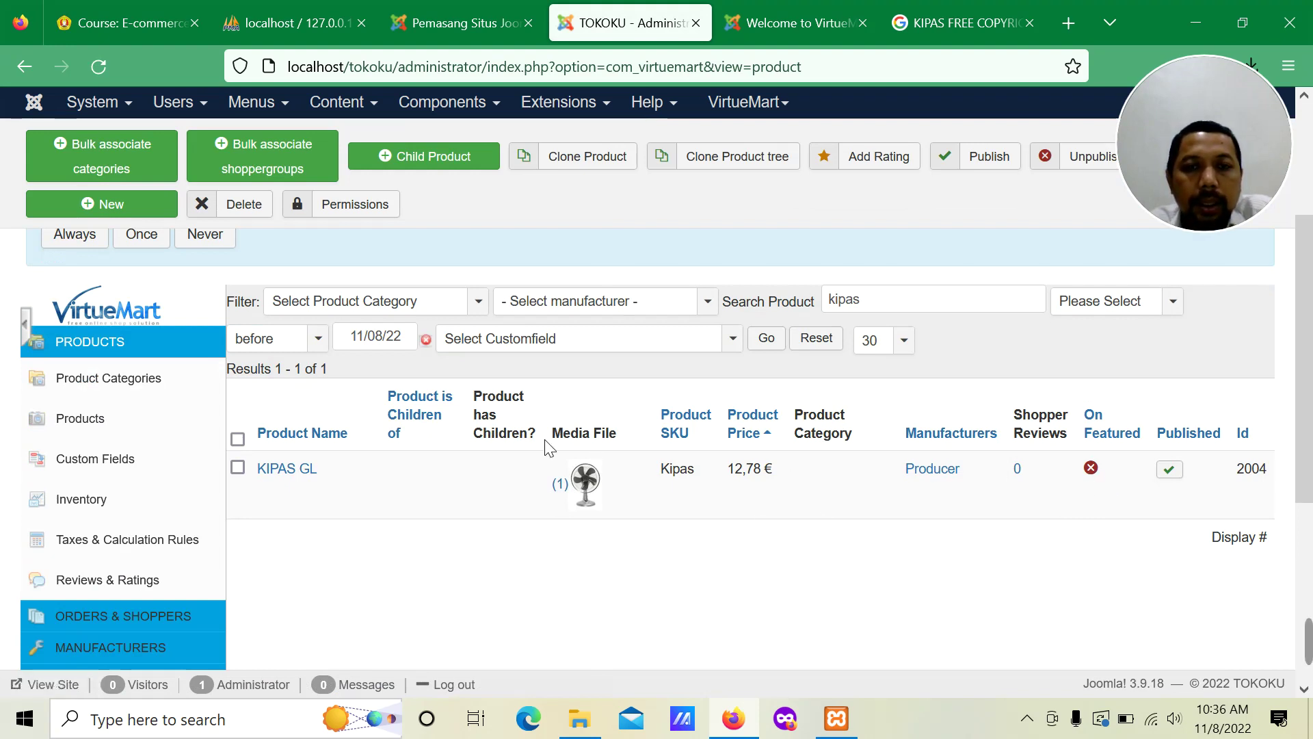
scroll(547, 448, "up", 3)
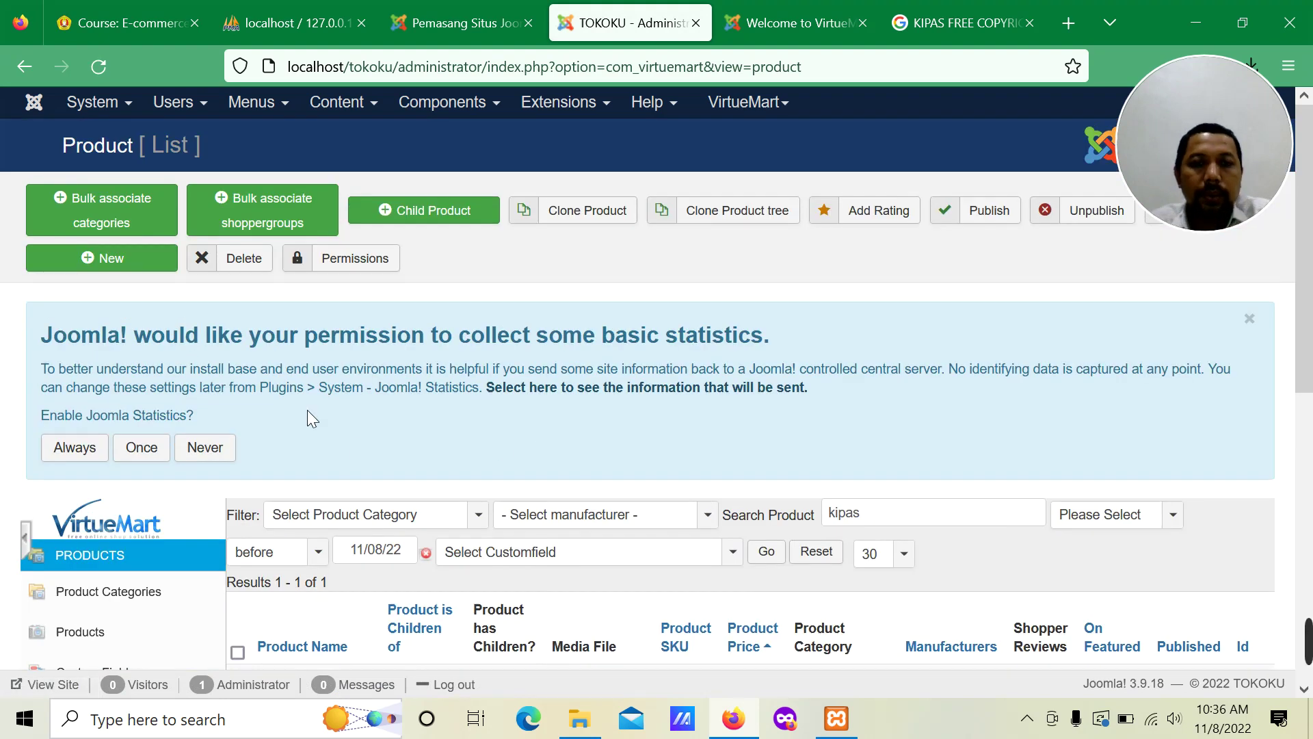
Step: Reload the TOKOKU storefront and find KIPAS GL, 'Kipas Elektronik Angin Kencang', at 12,78 €
left_click(836, 21)
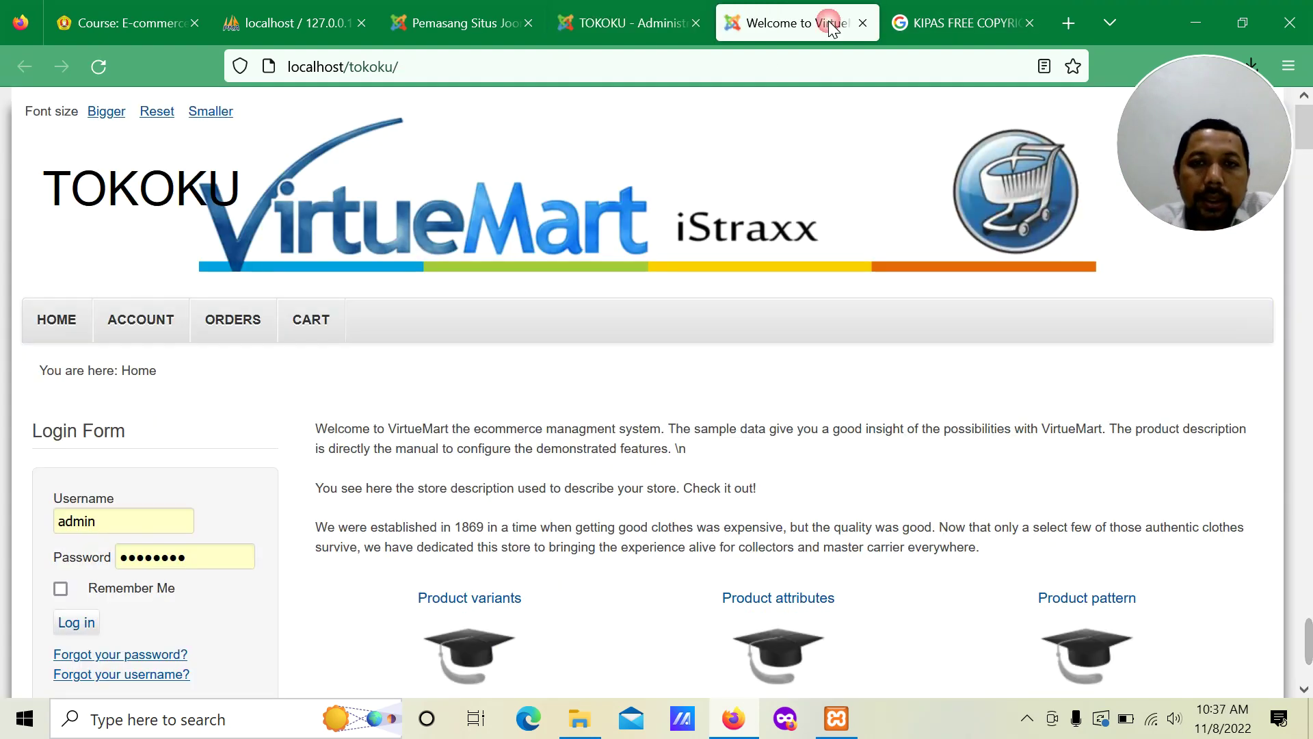
left_click(97, 67)
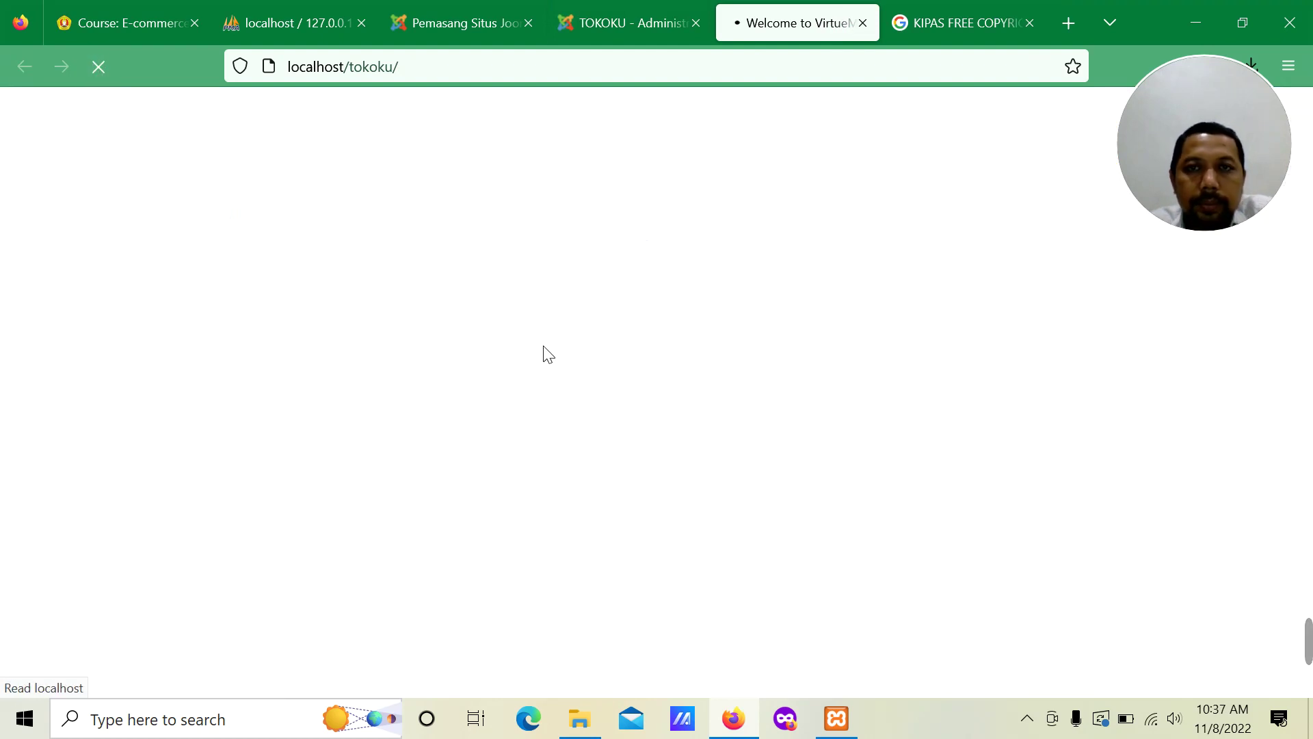
scroll(542, 362, "down", 6)
scroll(542, 371, "down", 20)
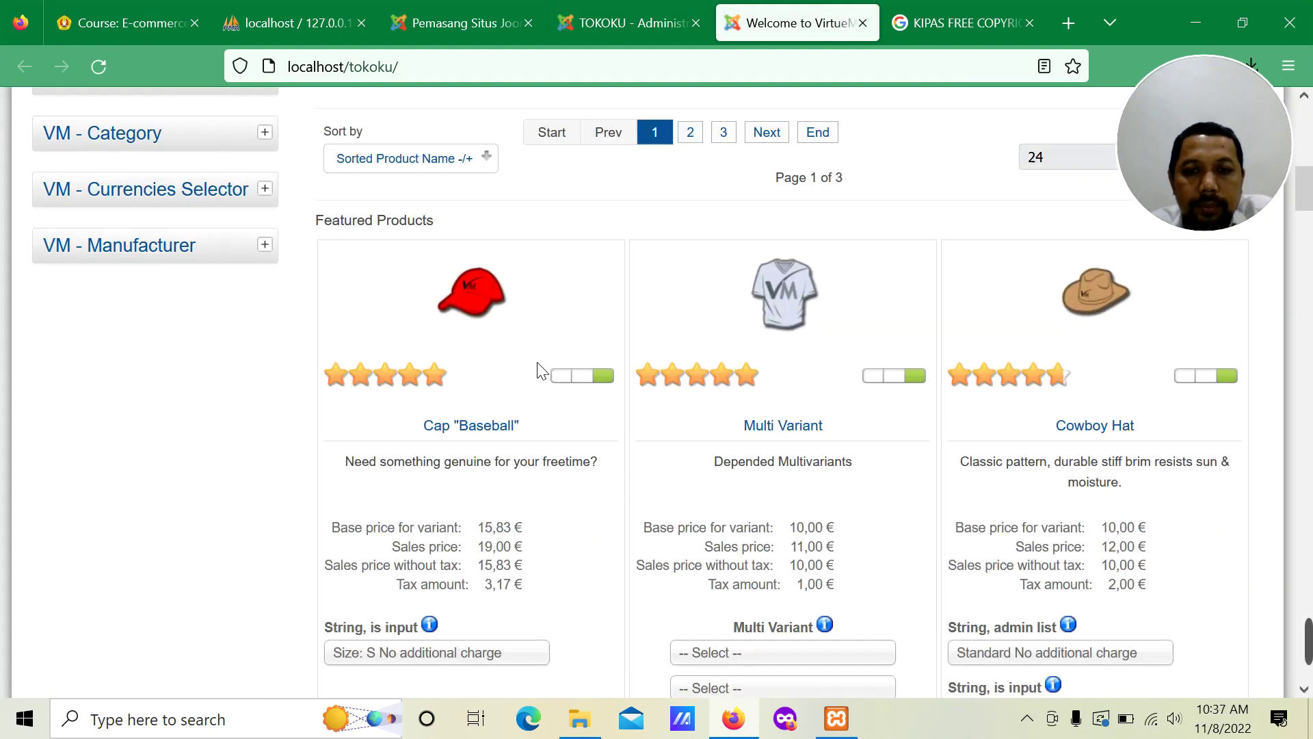
scroll(543, 383, "down", 7)
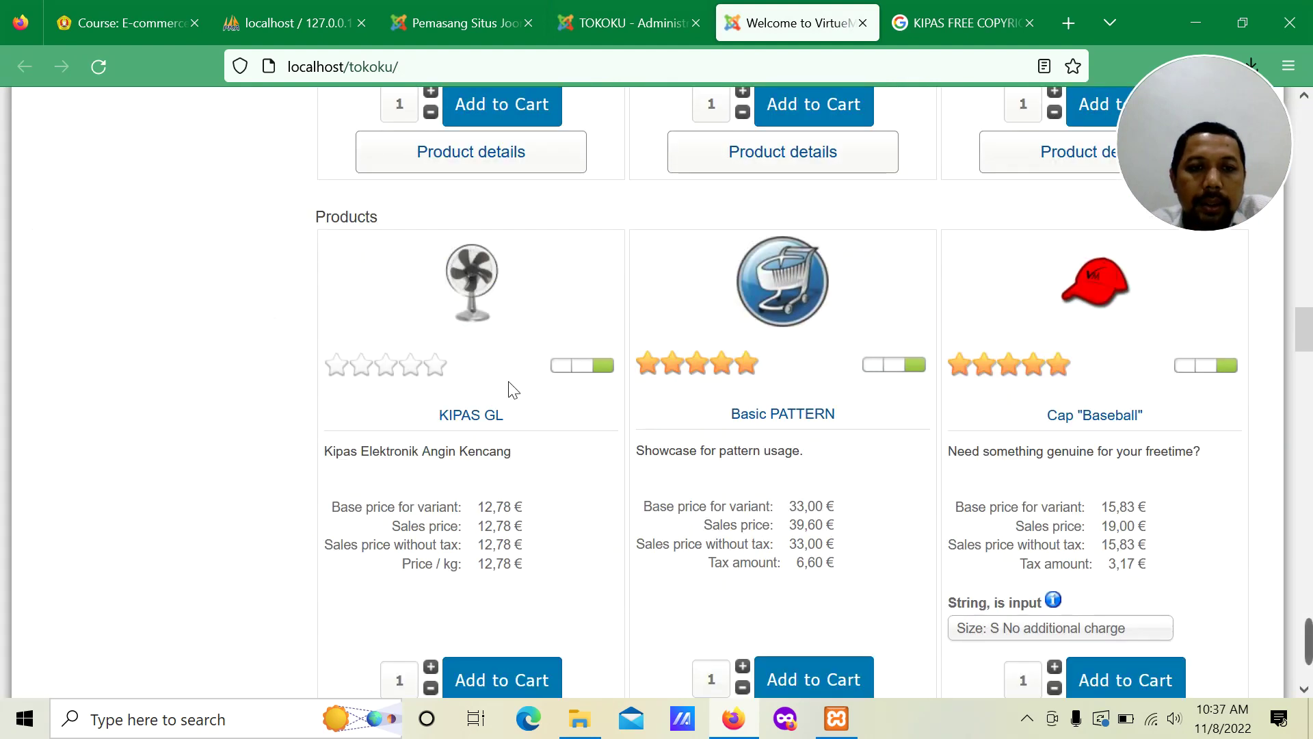
scroll(471, 488, "down", 3)
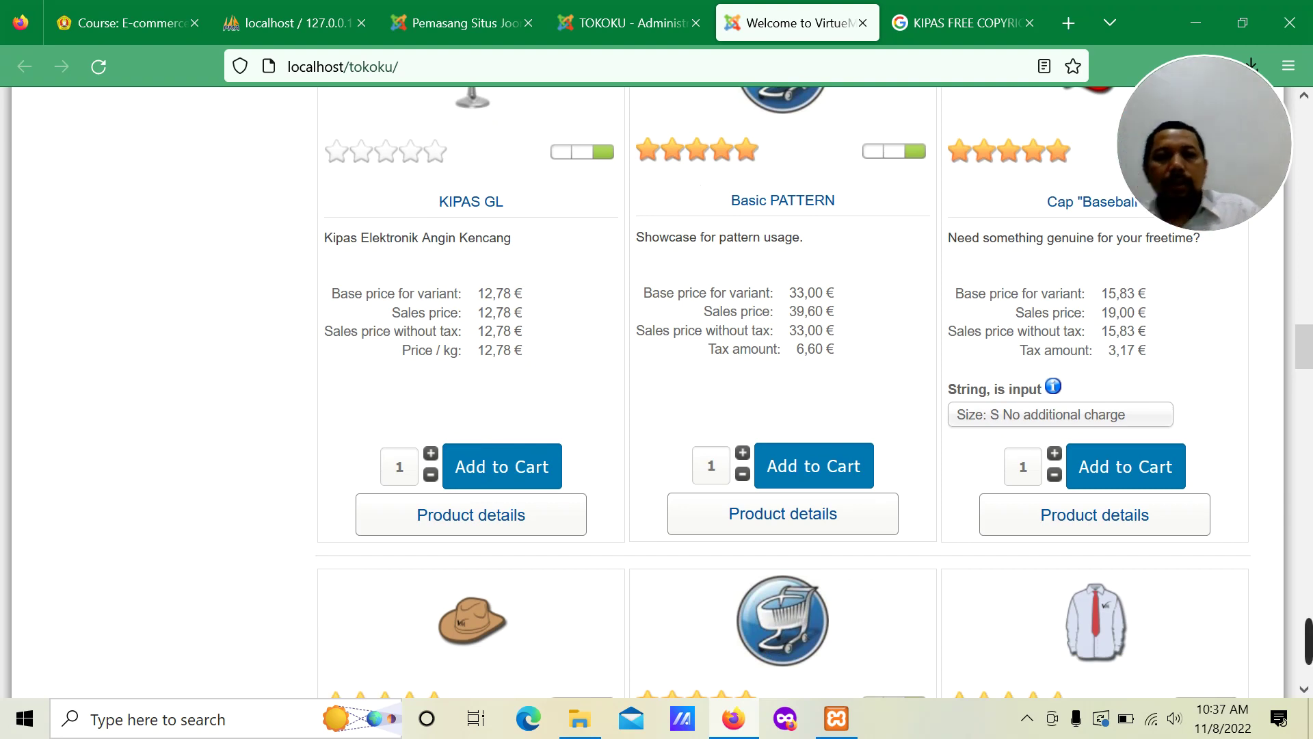
scroll(516, 378, "up", 3)
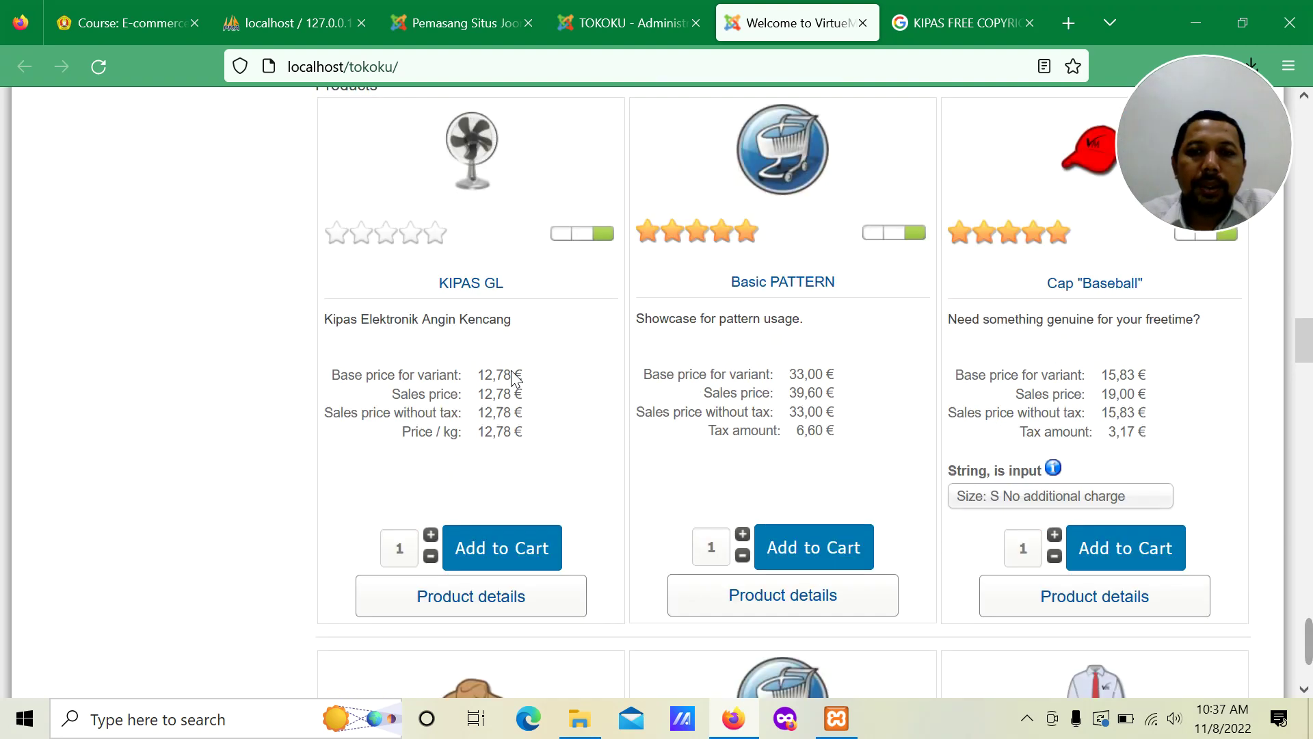
scroll(517, 378, "down", 14)
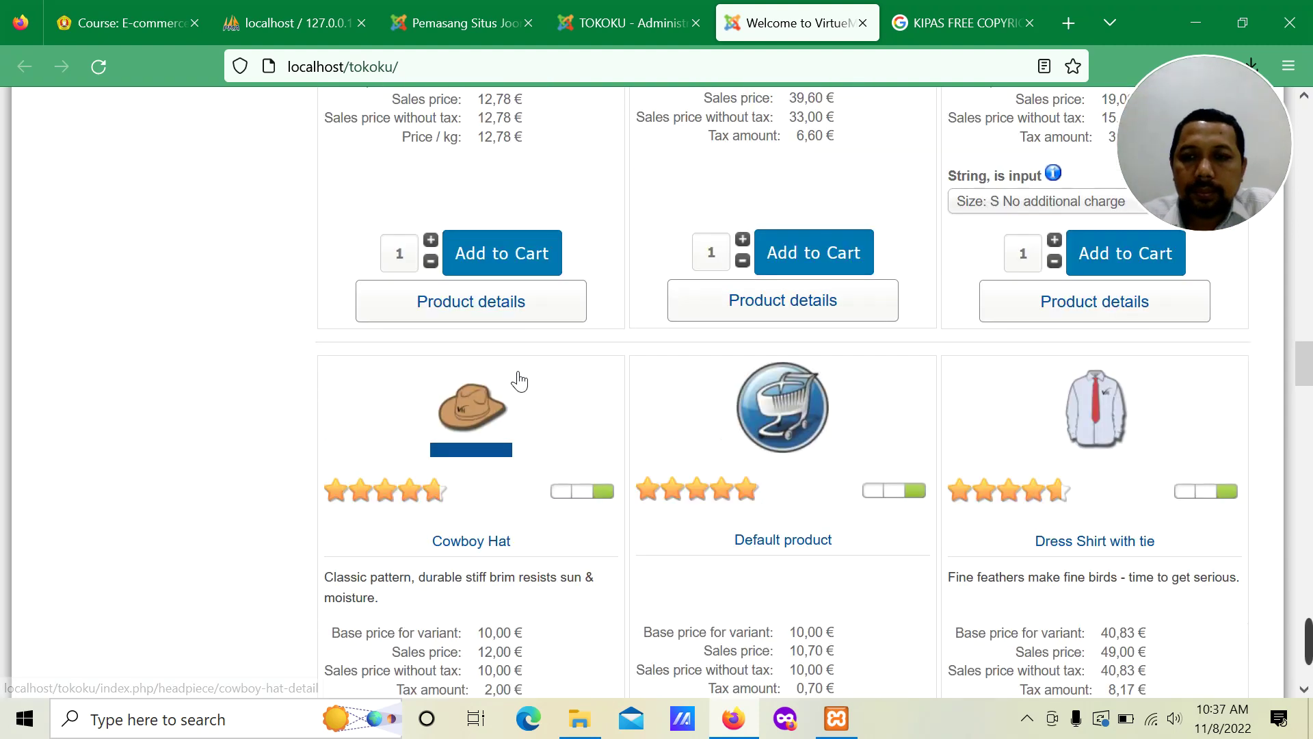
scroll(519, 381, "down", 20)
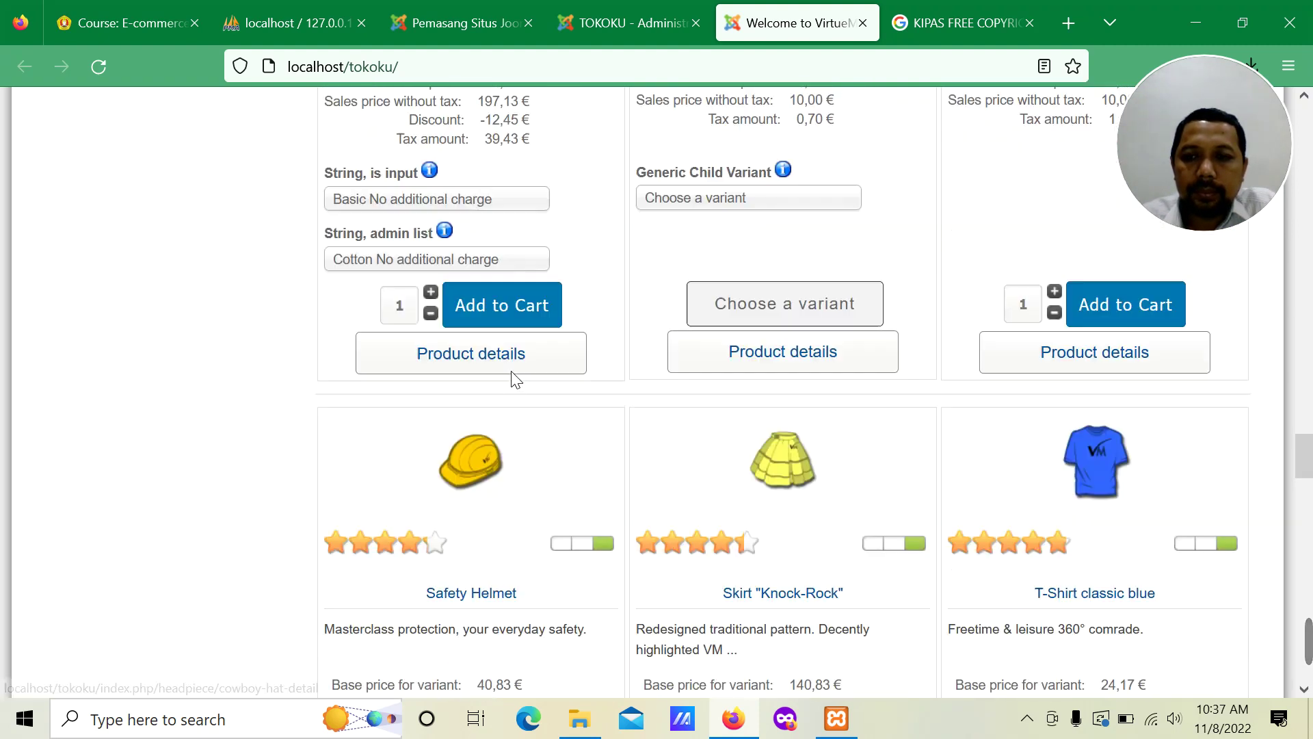
scroll(519, 380, "down", 20)
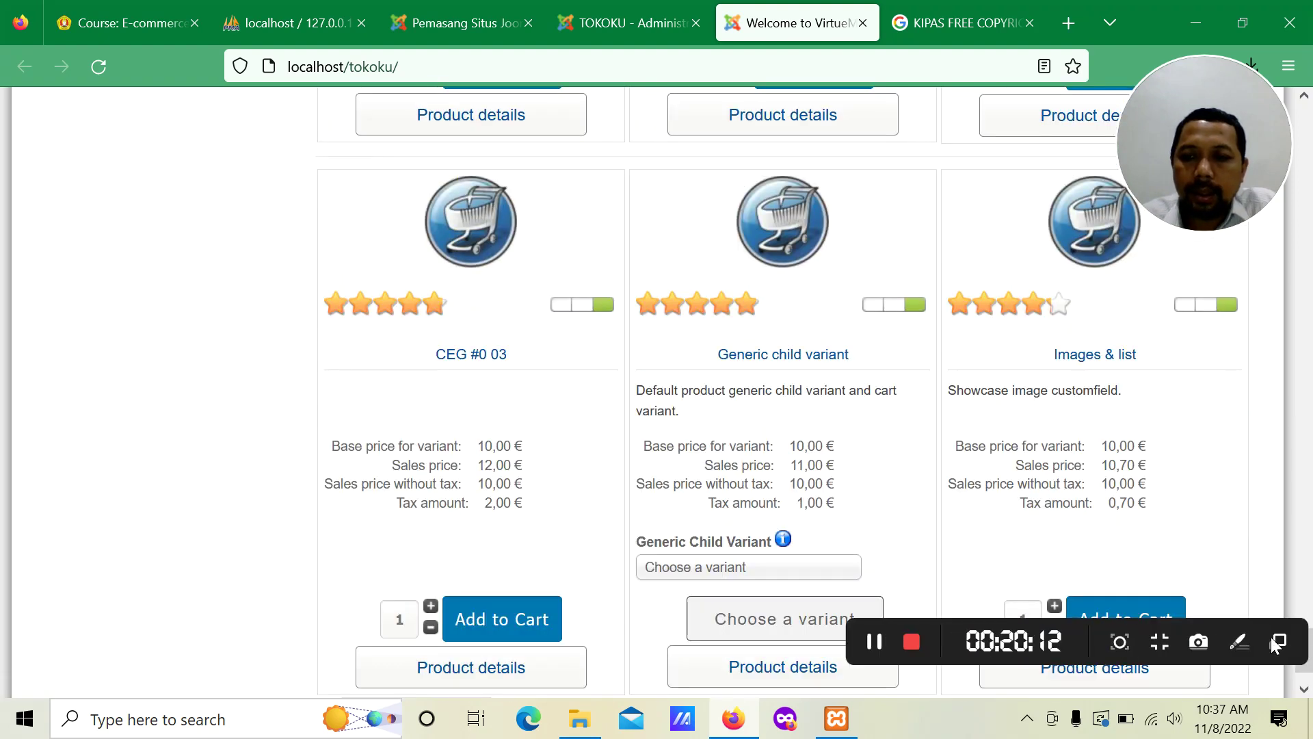
scroll(35, 216, "up", 10)
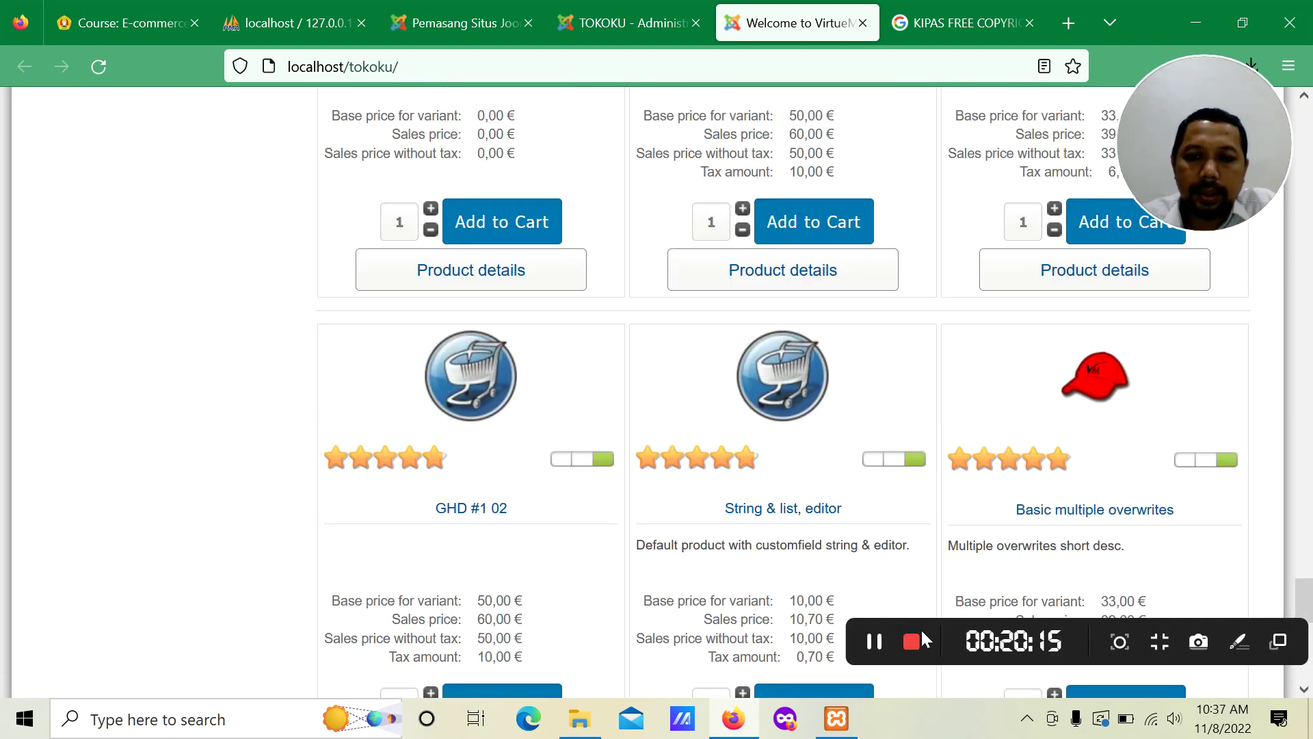
left_click(868, 642)
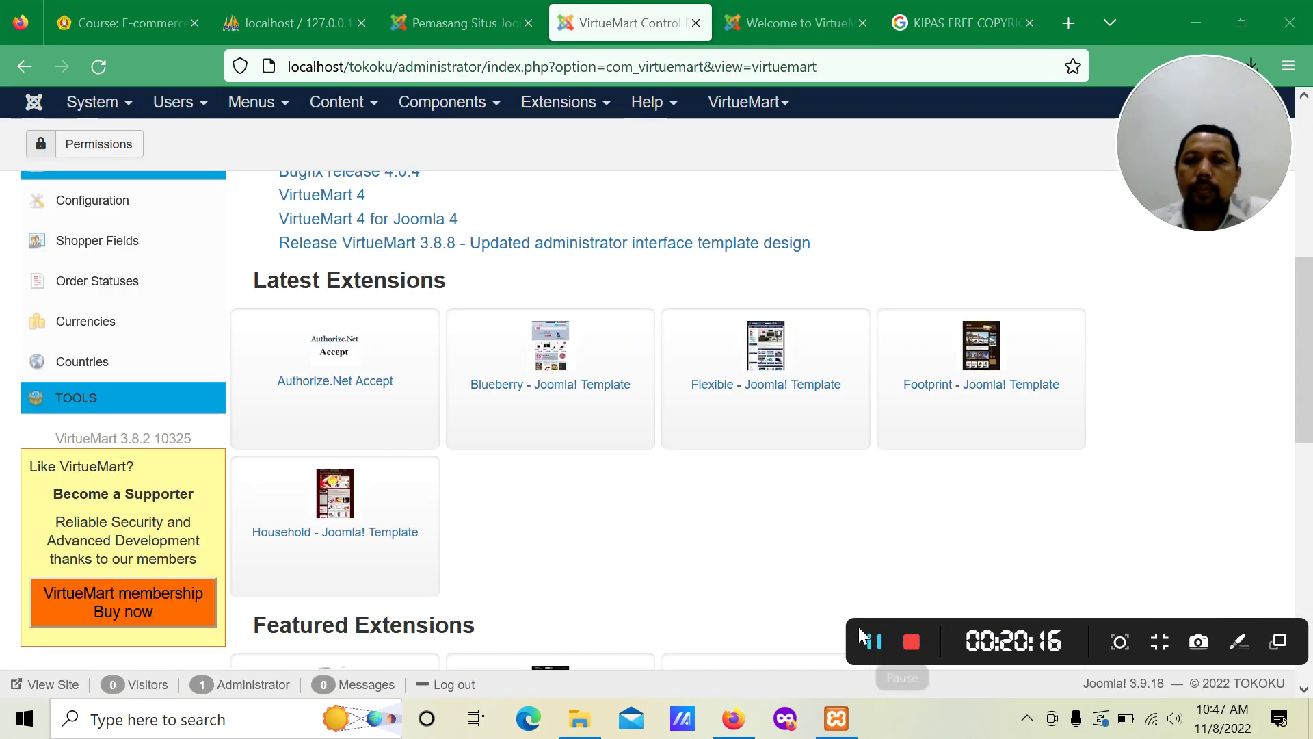
left_click(764, 16)
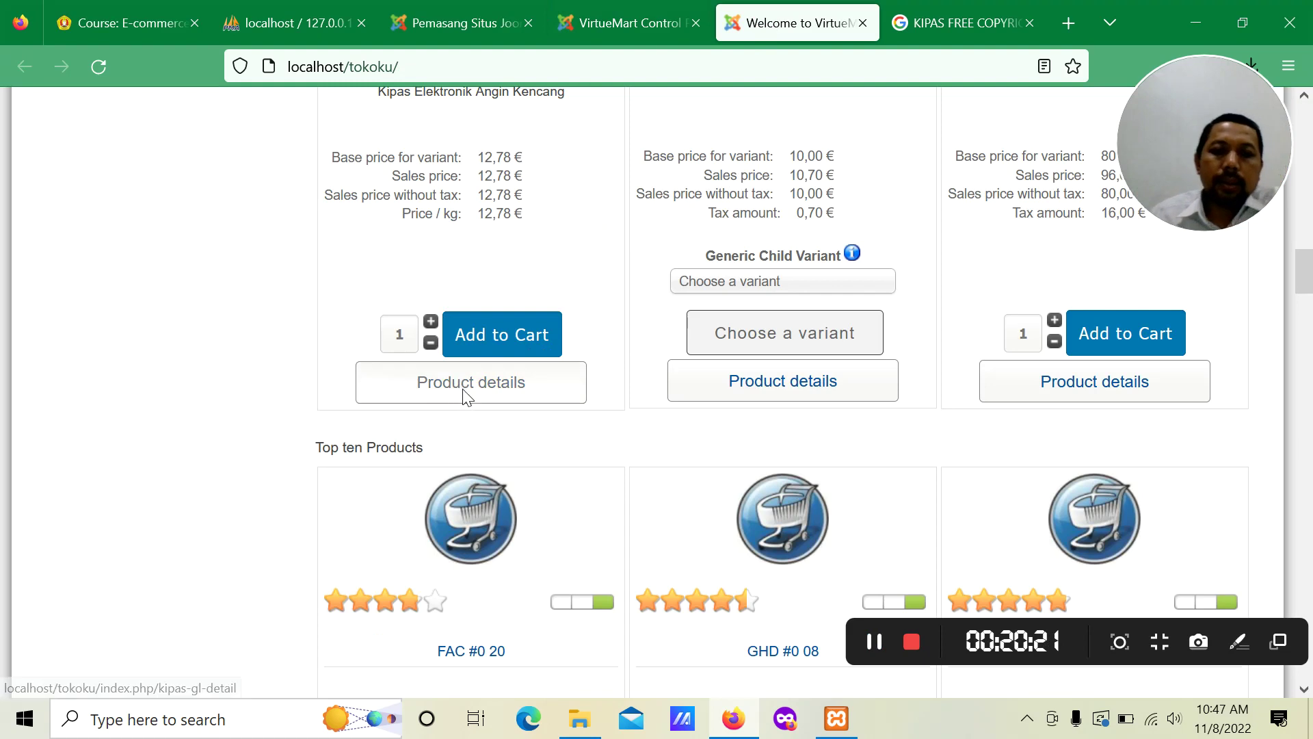
scroll(475, 371, "down", 10)
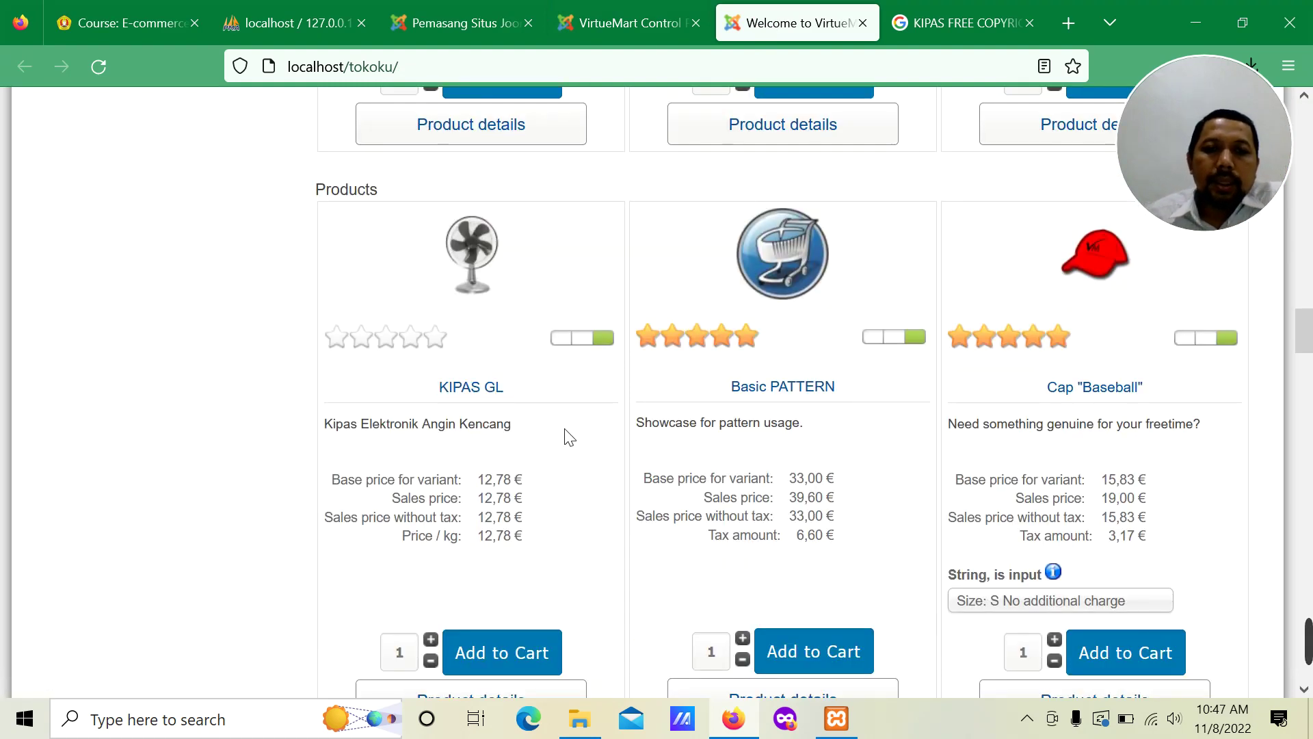
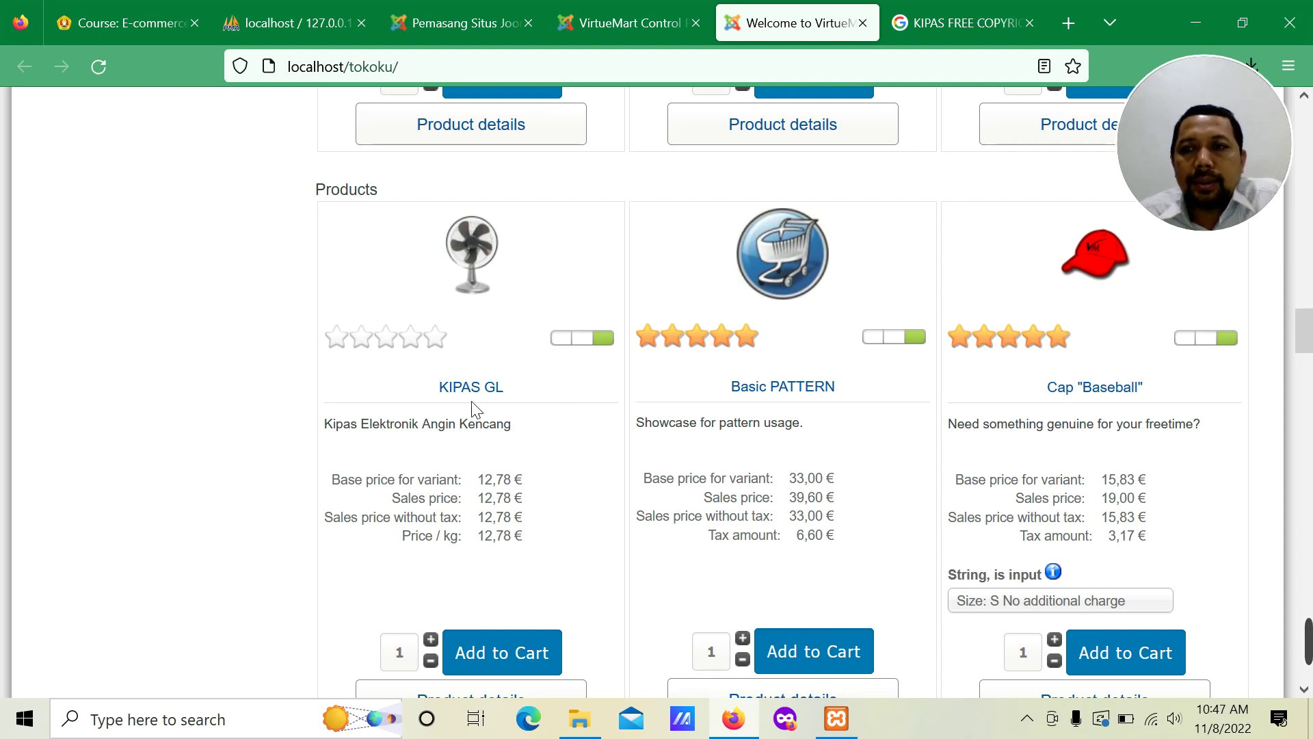
Step: Scroll to the top of the storefront, then return to the VirtueMart Control Panel browser tab
scroll(477, 409, "up", 10)
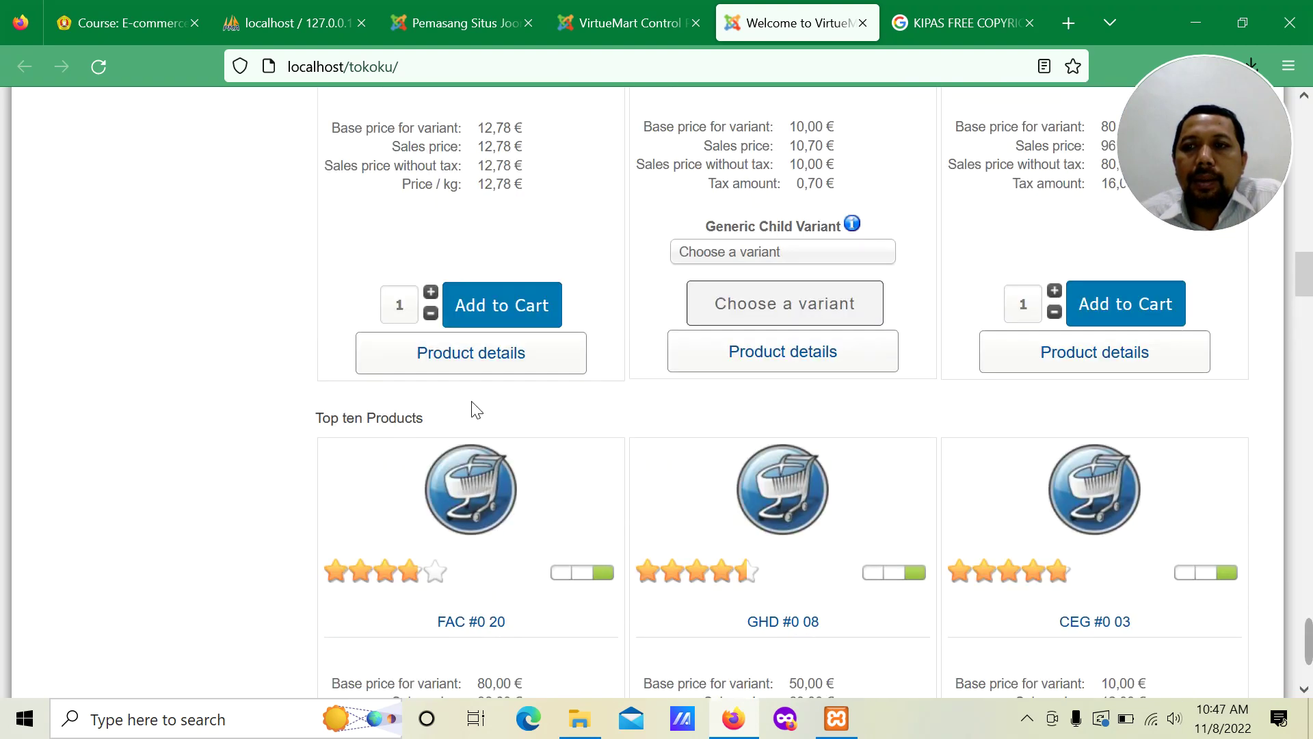
scroll(477, 409, "up", 10)
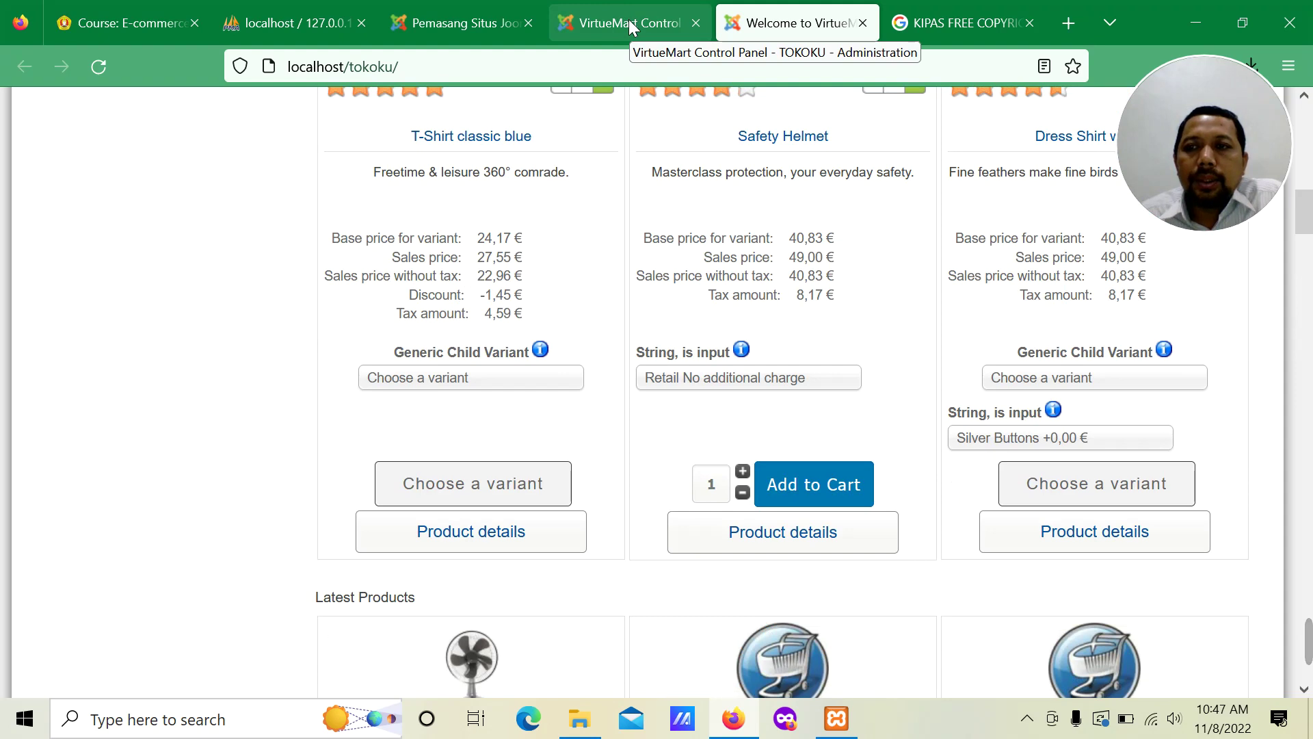
left_click(631, 26)
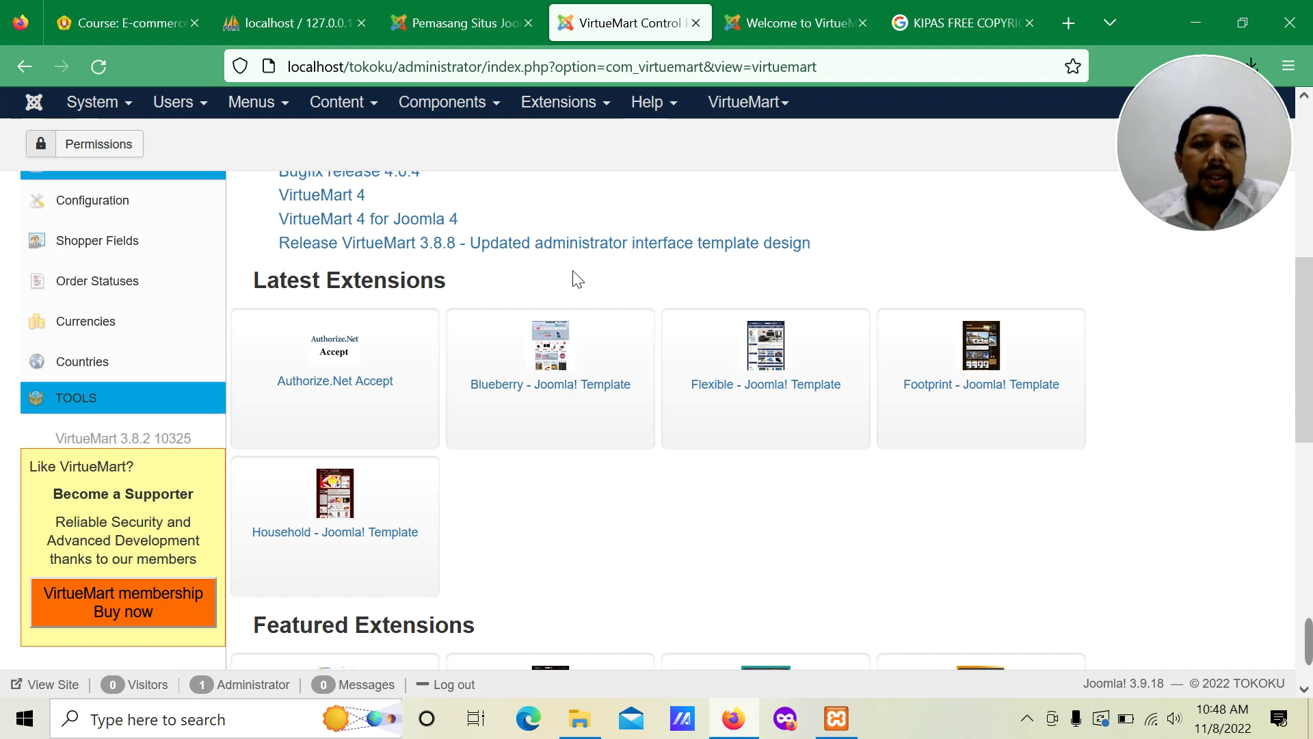
Step: Browse the Extensions menu, glancing at the Components and Help menus
left_click(548, 104)
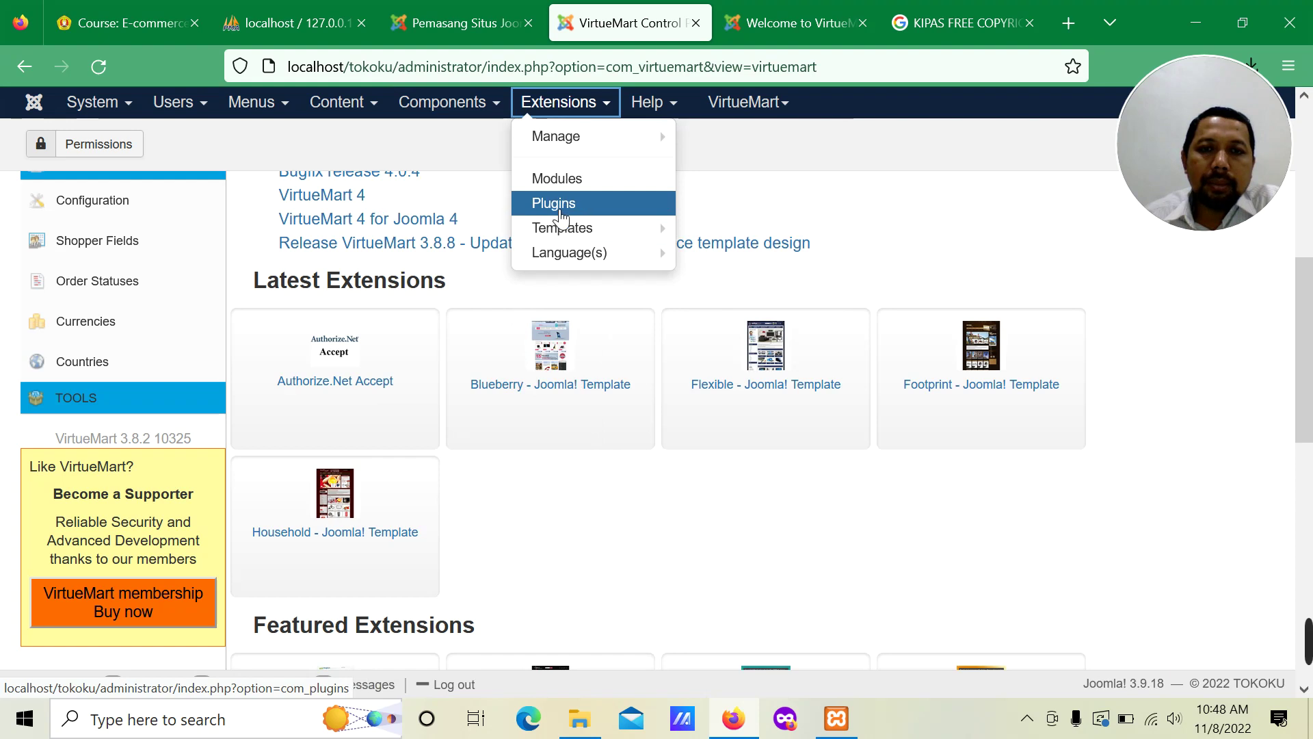
mouse_move(477, 113)
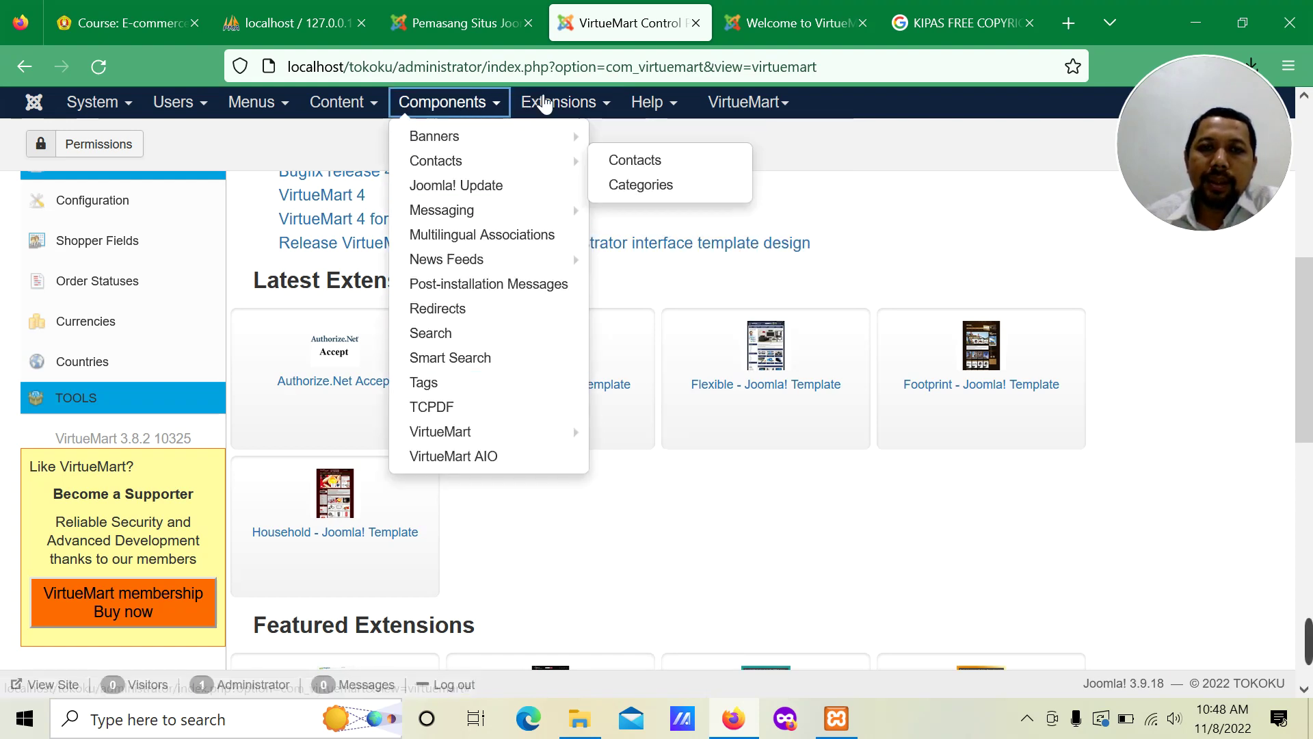
mouse_move(547, 107)
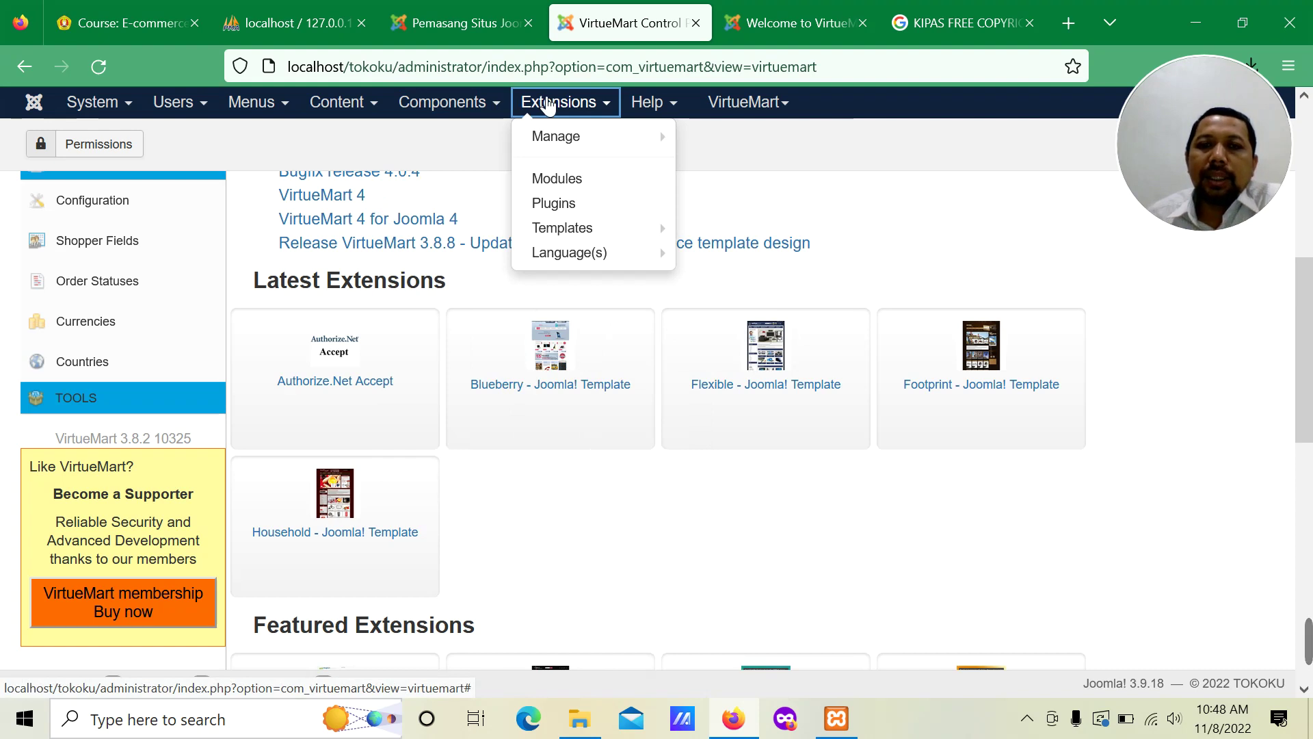
mouse_move(560, 238)
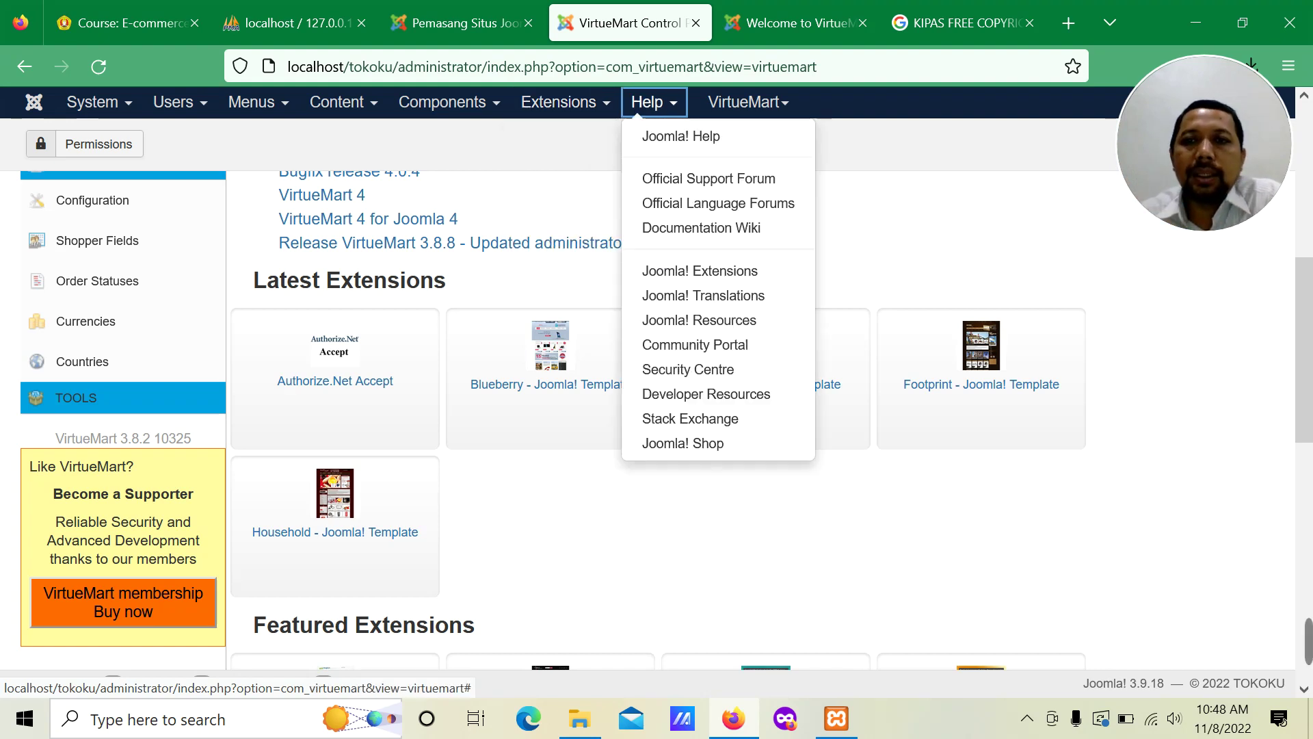
Step: Check the storefront tab, then return to the admin and choose Extensions > Plugins
left_click(821, 22)
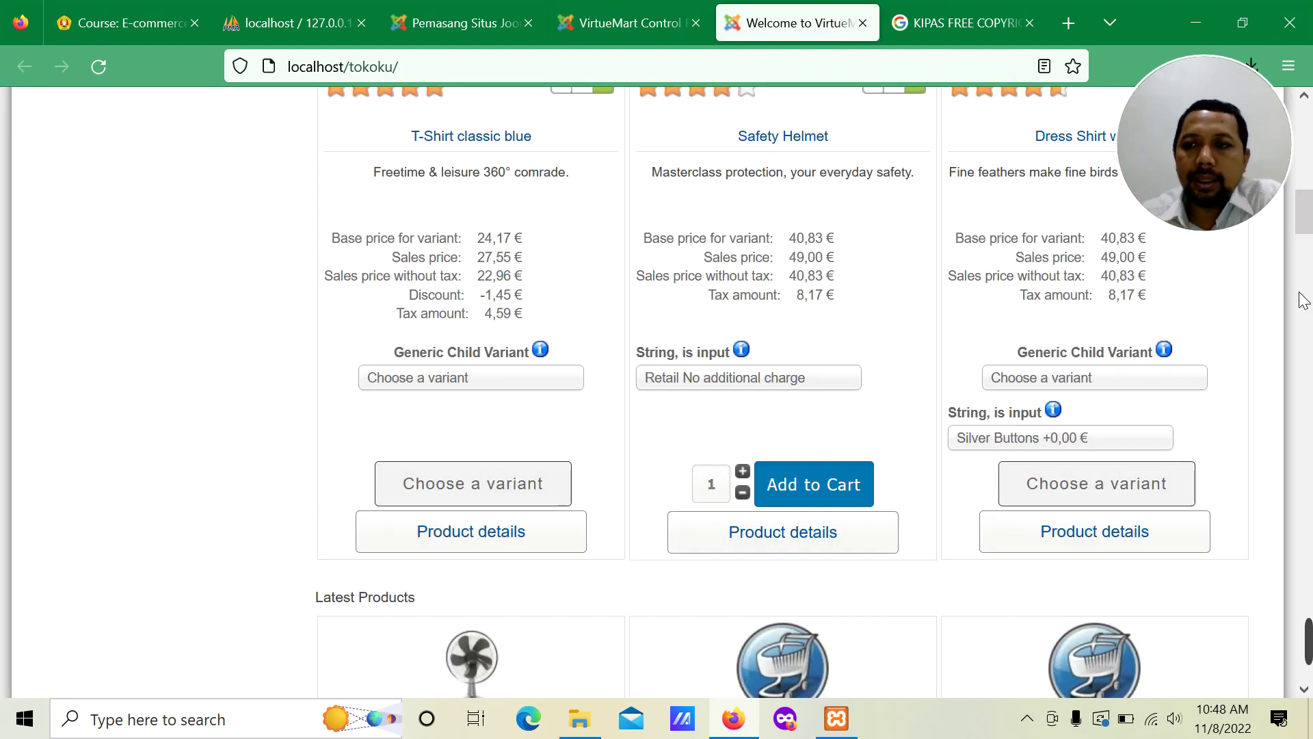
left_click_drag(1305, 212, 1308, 115)
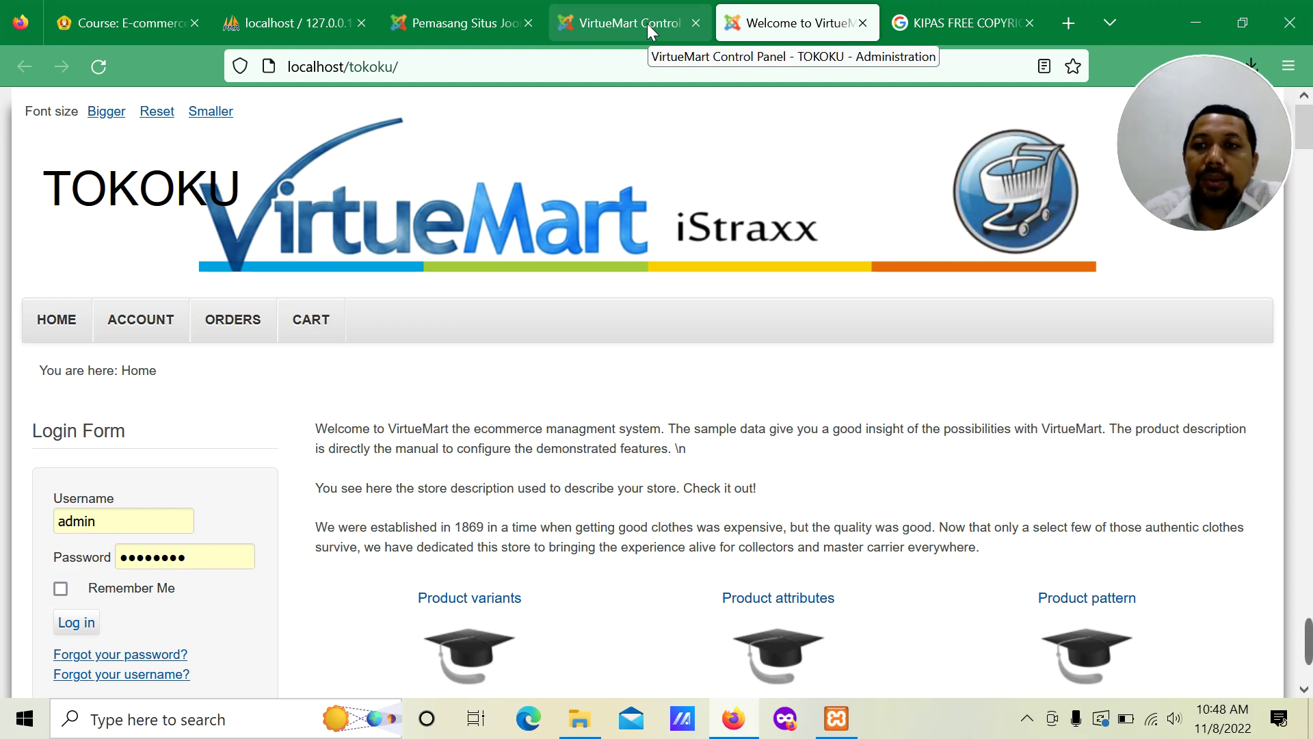
left_click(649, 25)
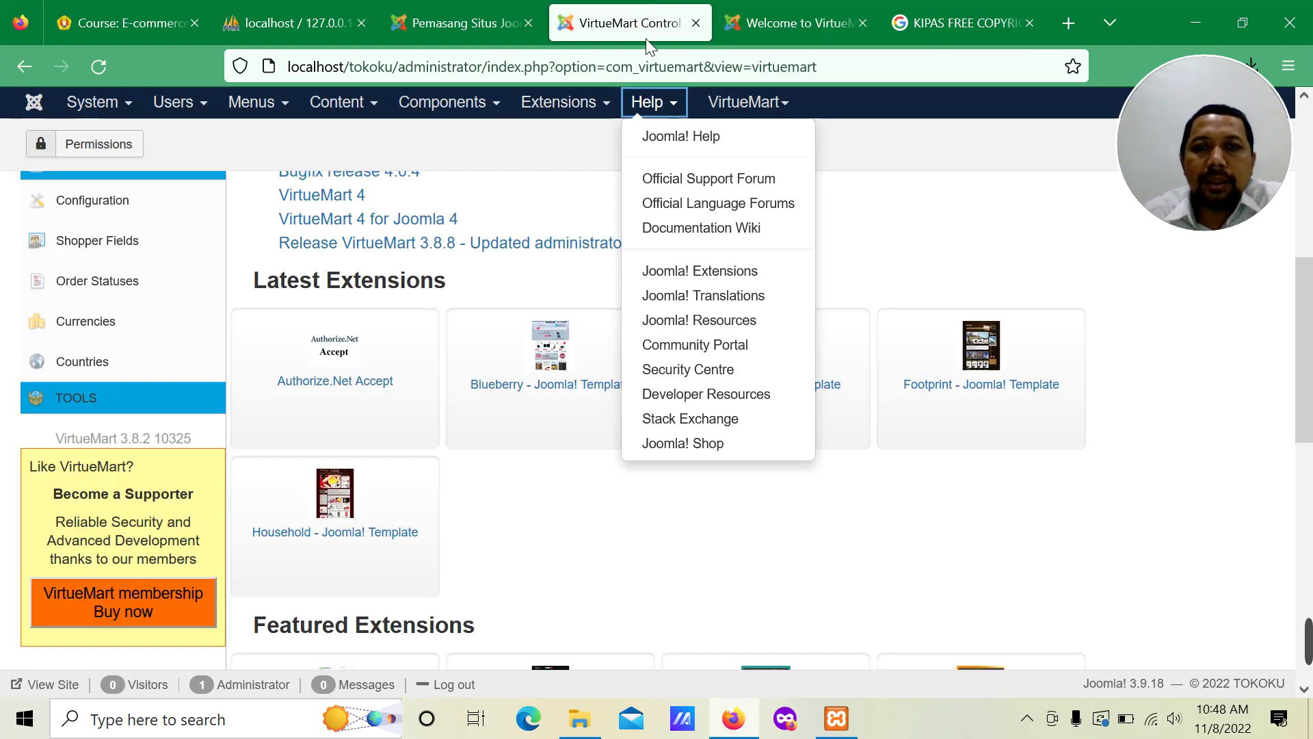
left_click(563, 104)
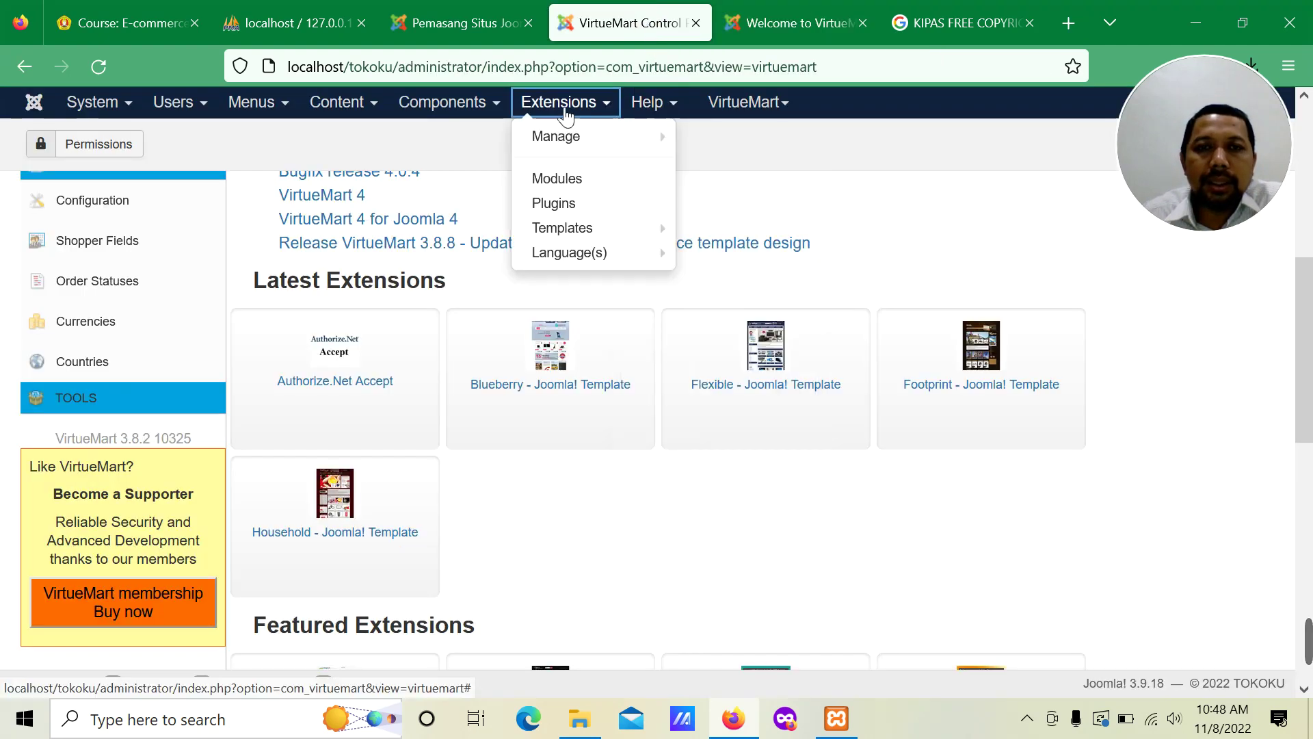
left_click(562, 203)
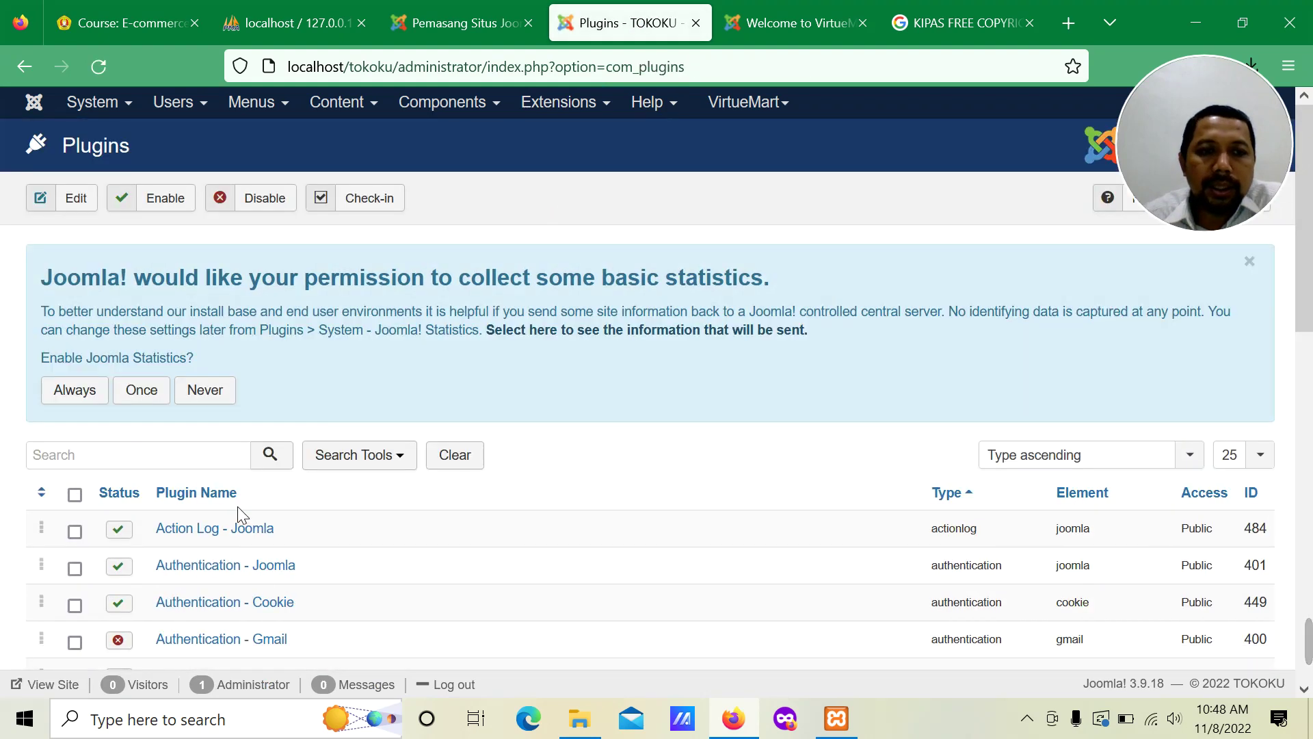
Step: Scroll through the installed plugins list and back to the top
scroll(242, 553, "down", 3)
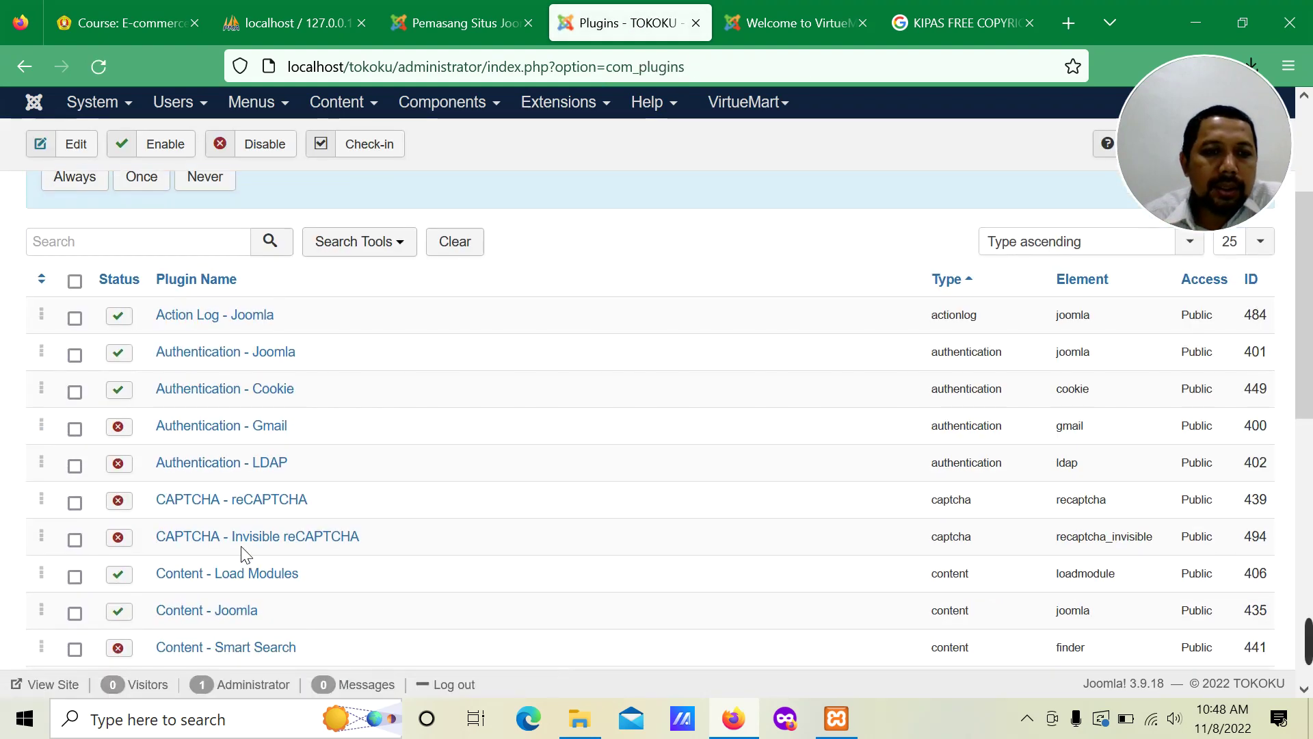
scroll(248, 554, "down", 5)
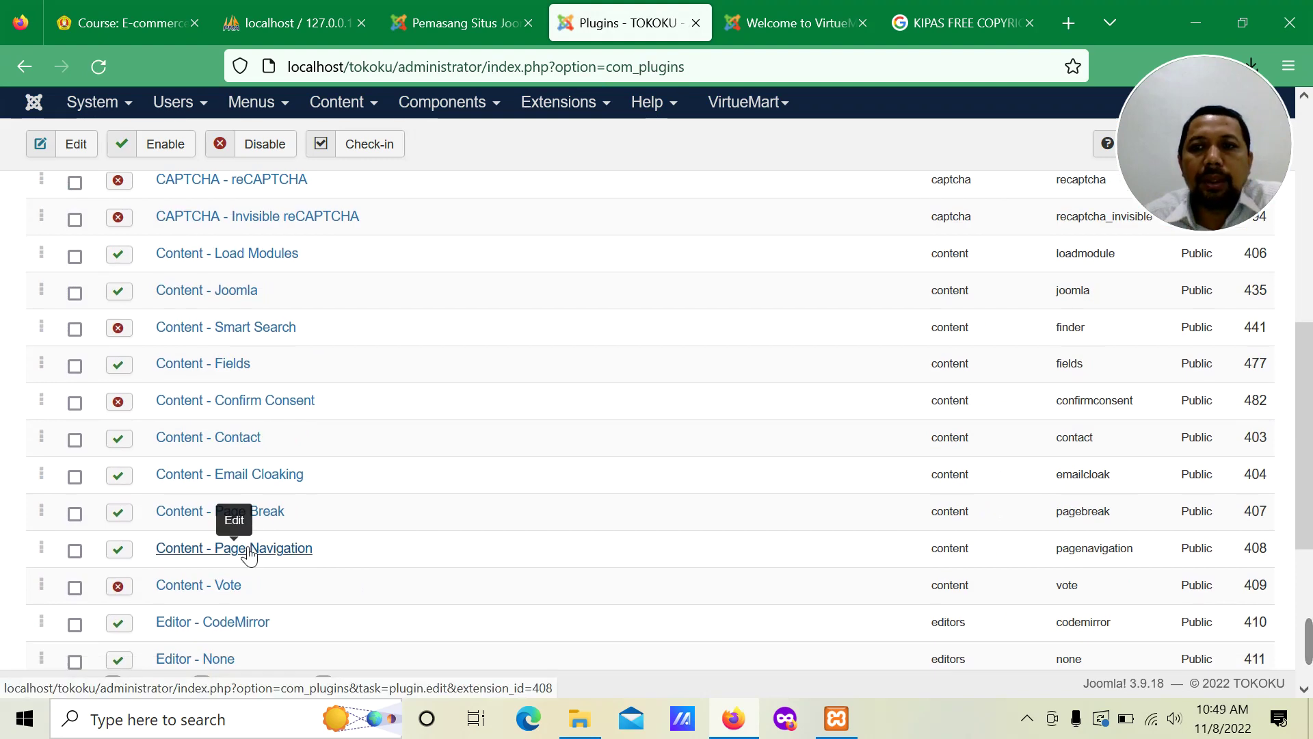
scroll(440, 328, "up", 8)
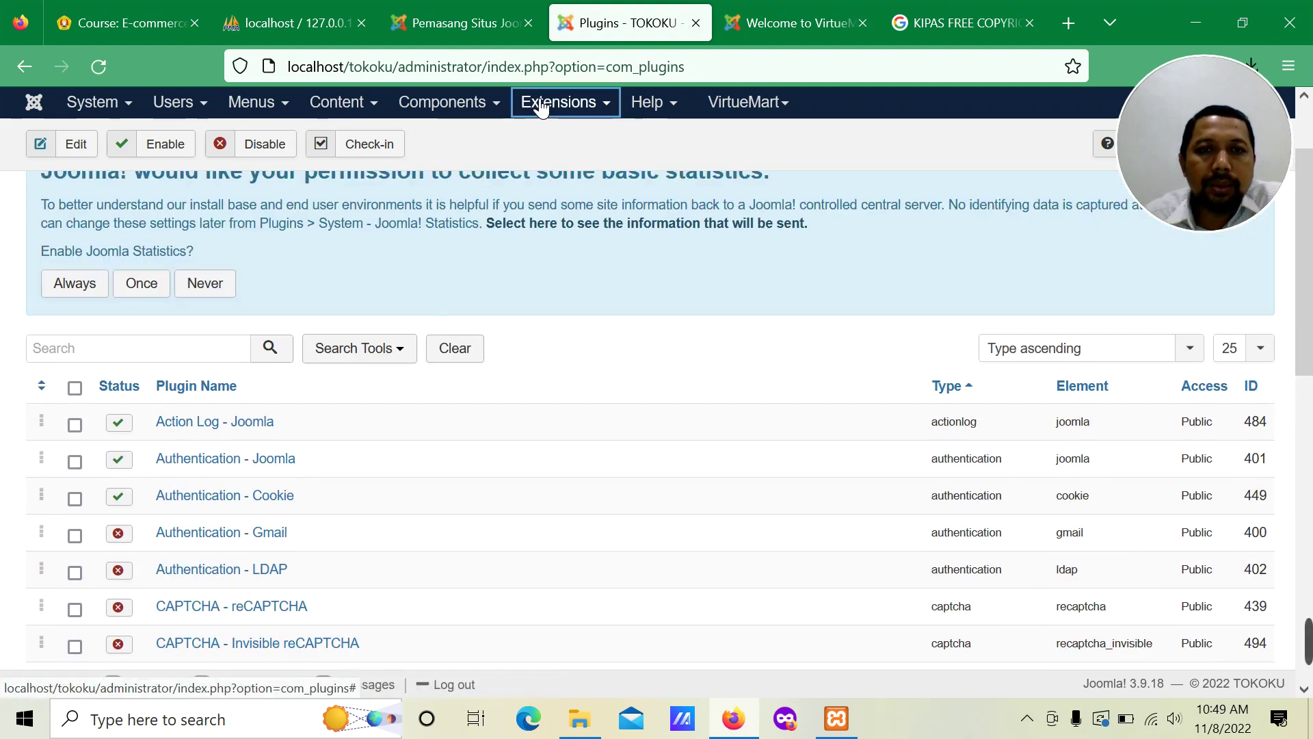
left_click(557, 102)
Step: Scroll through the Site Modules list, including Login Form, then open Components > VirtueMart
left_click(547, 182)
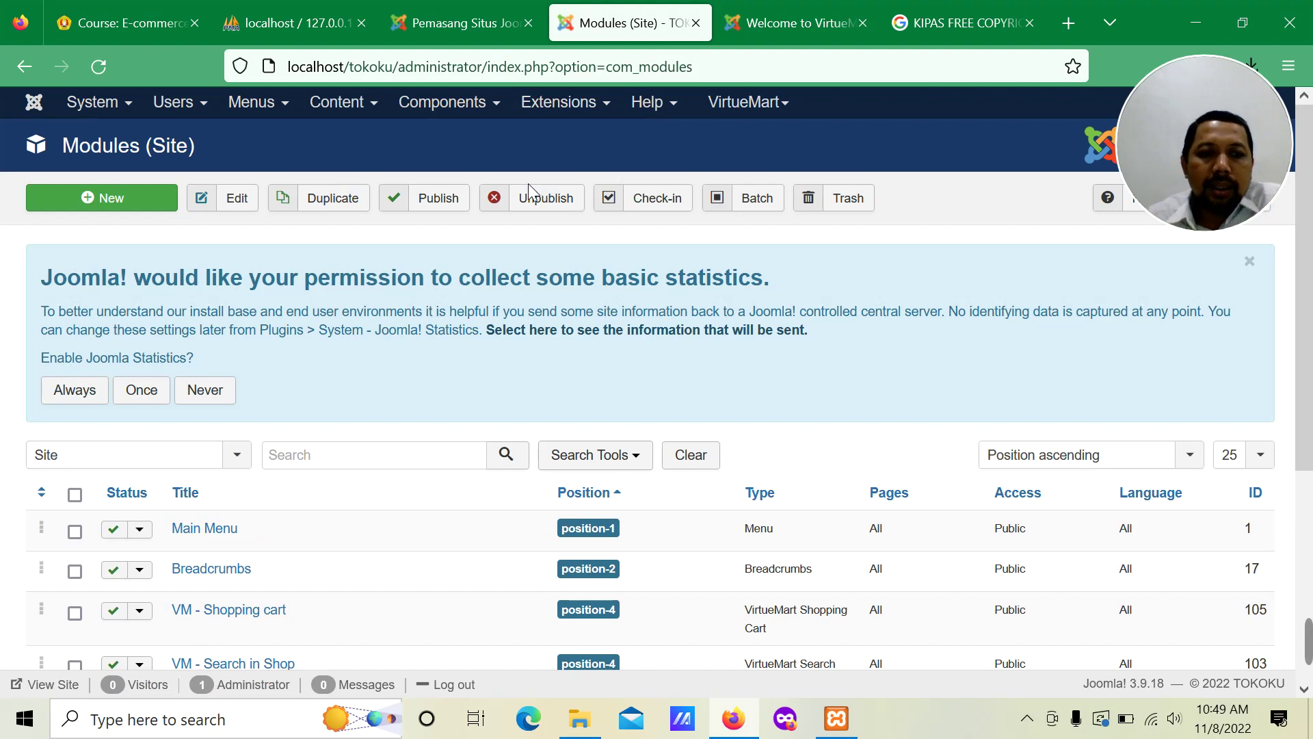
scroll(240, 541, "down", 2)
scroll(234, 536, "down", 2)
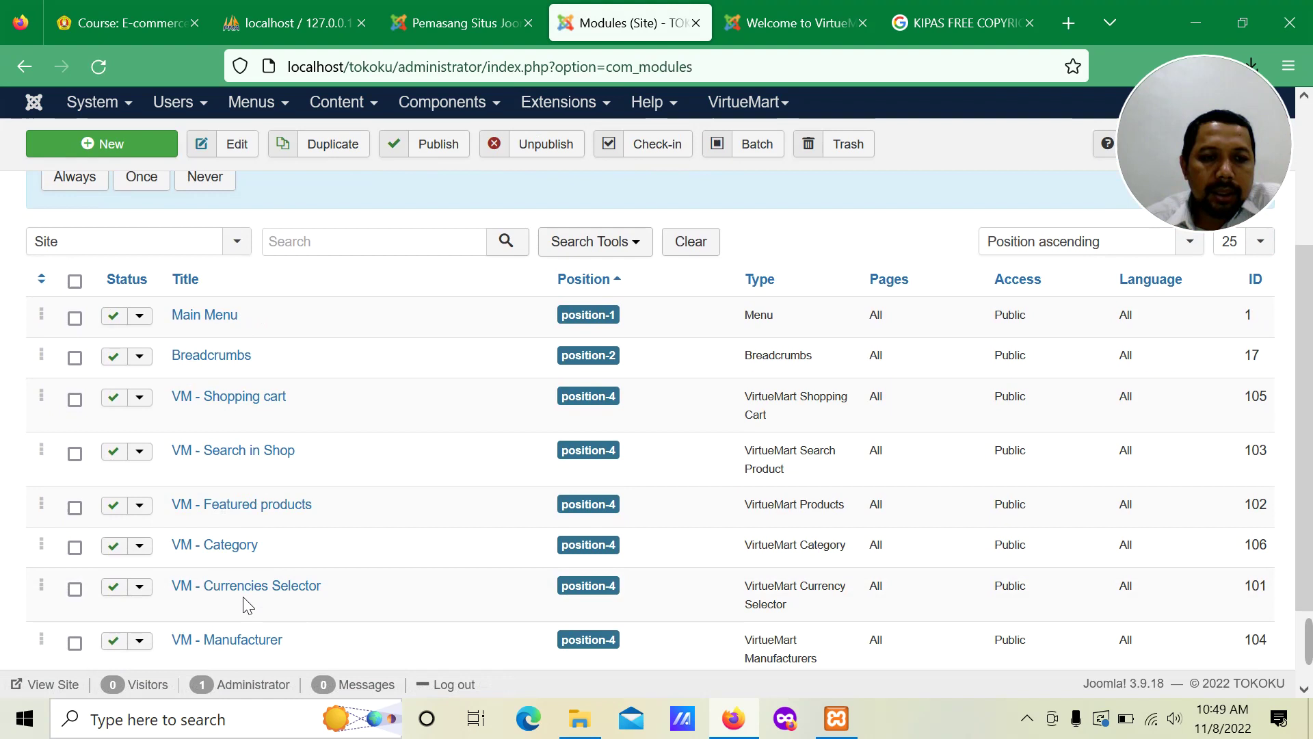
scroll(284, 601, "down", 2)
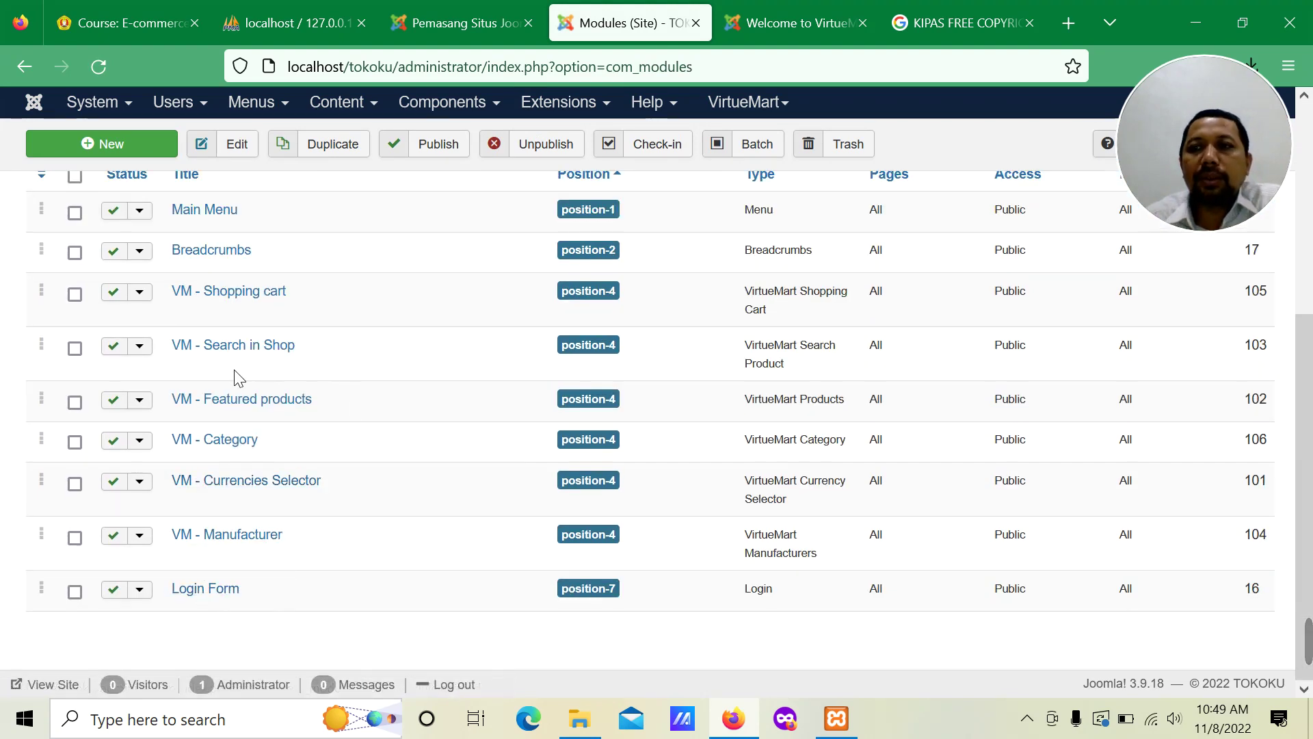
scroll(331, 345, "up", 6)
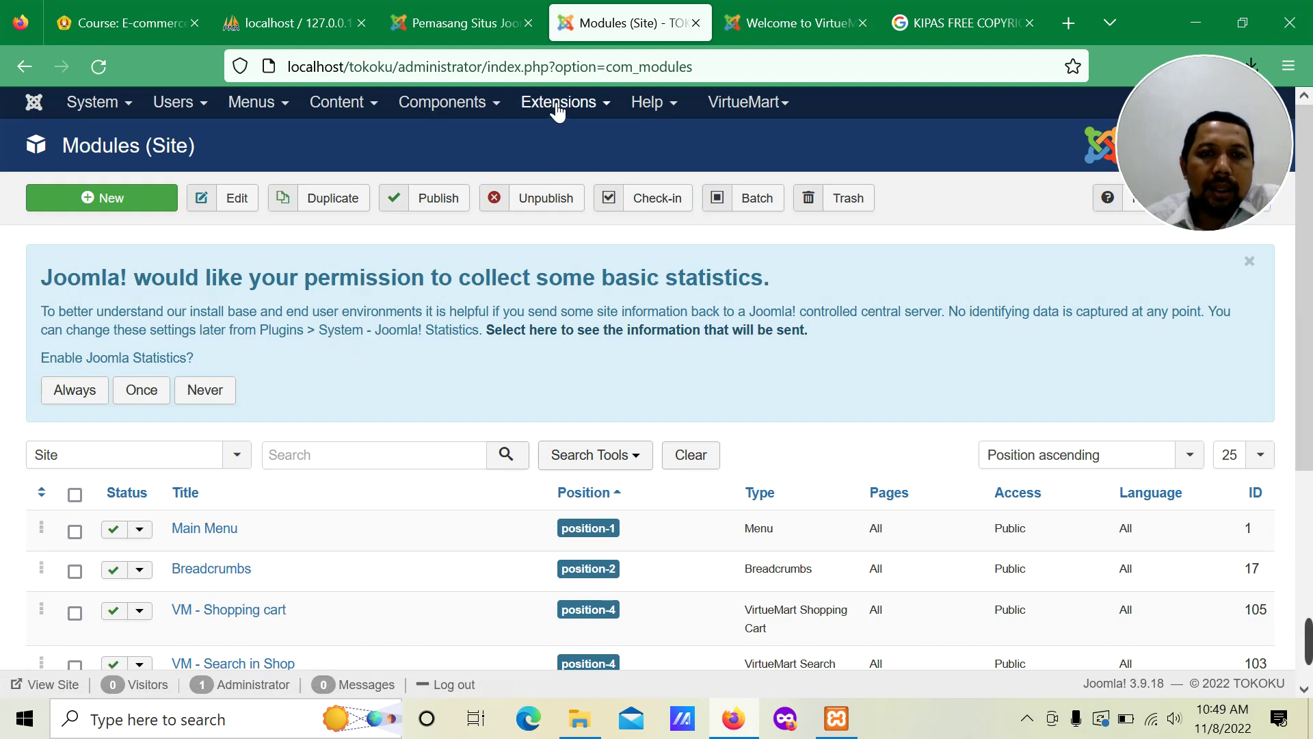
left_click(451, 104)
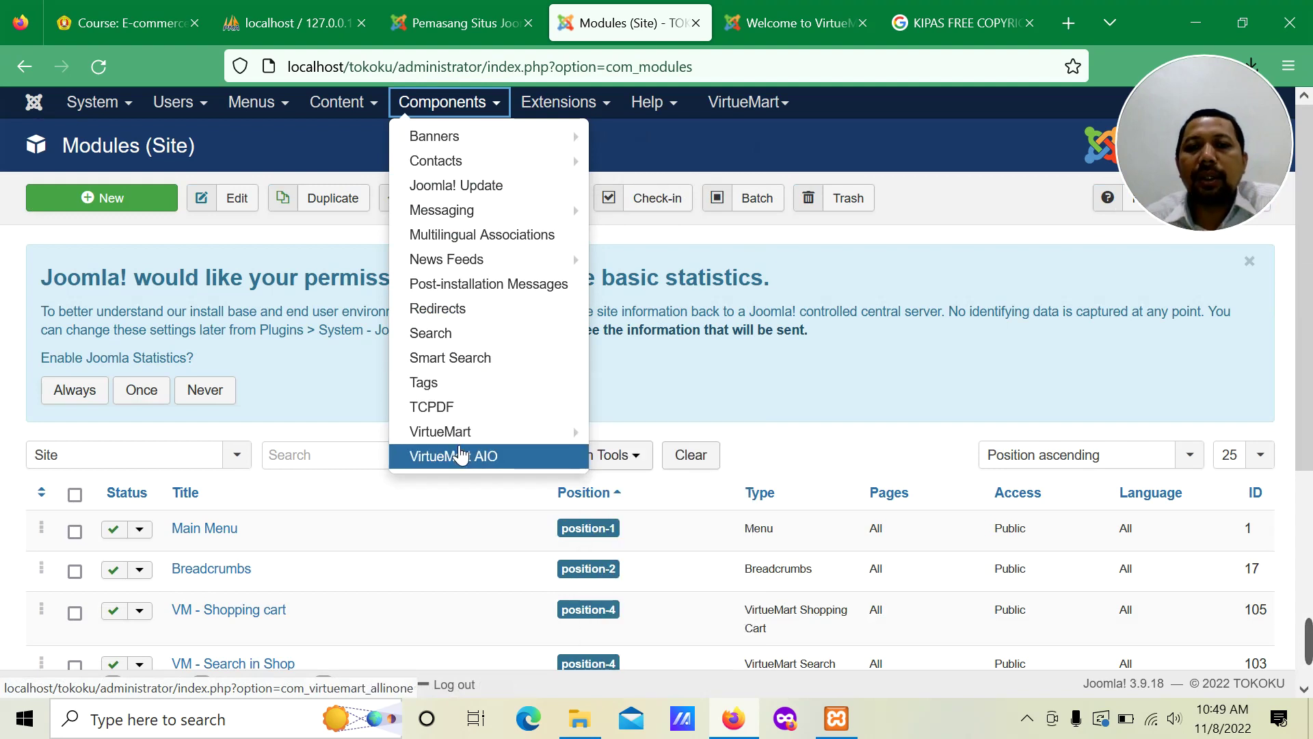
mouse_move(466, 443)
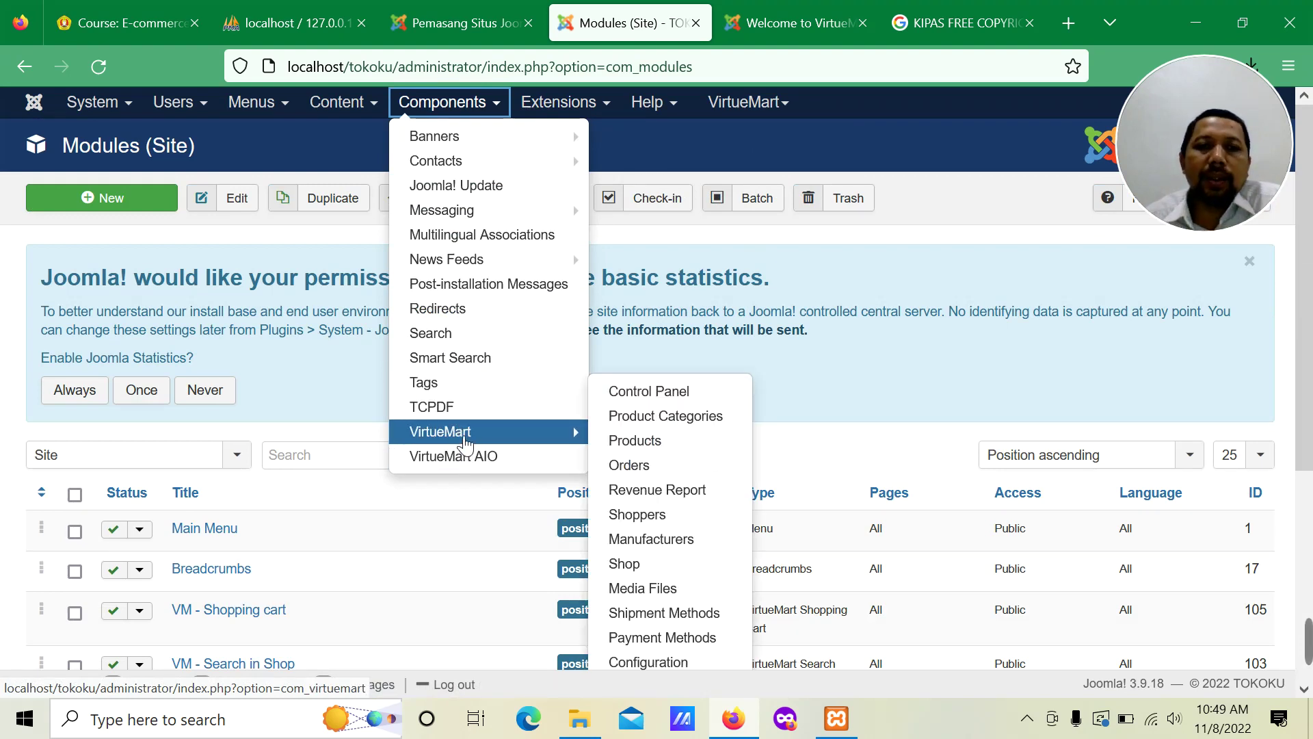
Step: Return to the VirtueMart Control Panel and browse the Components menu entries
left_click(459, 436)
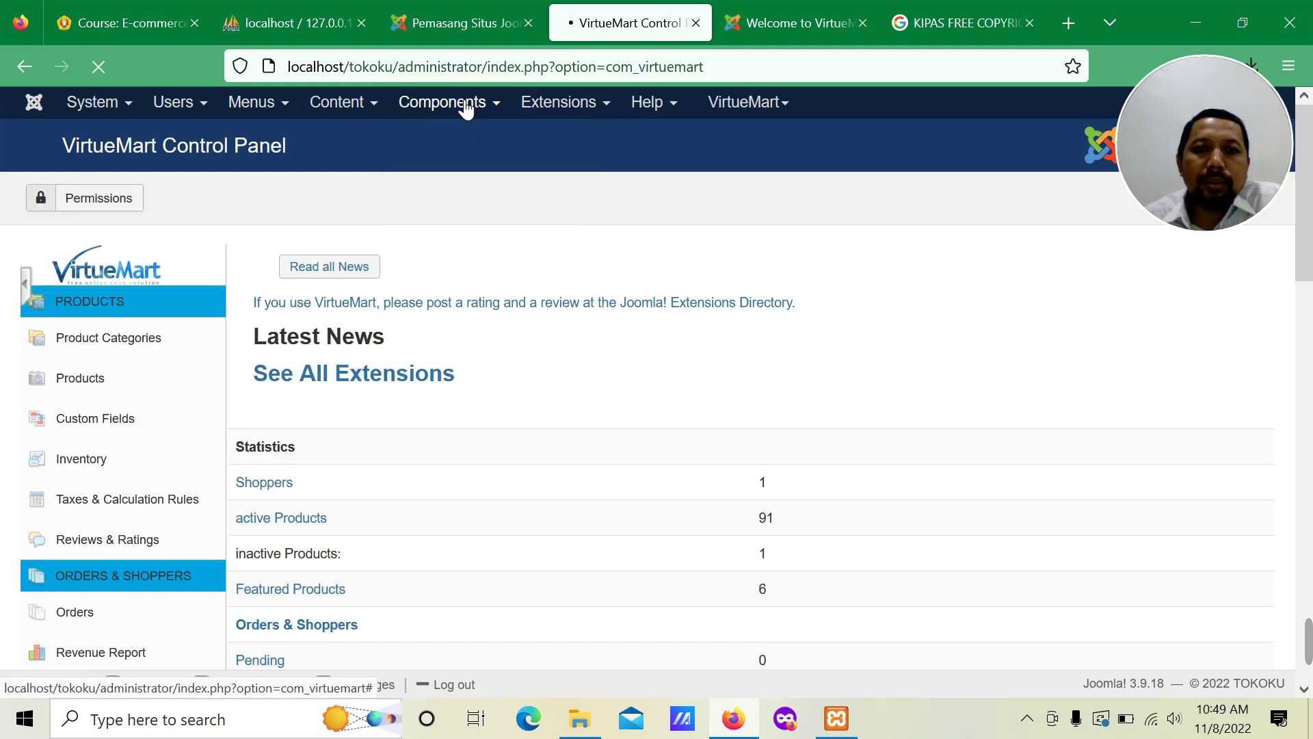
left_click(465, 104)
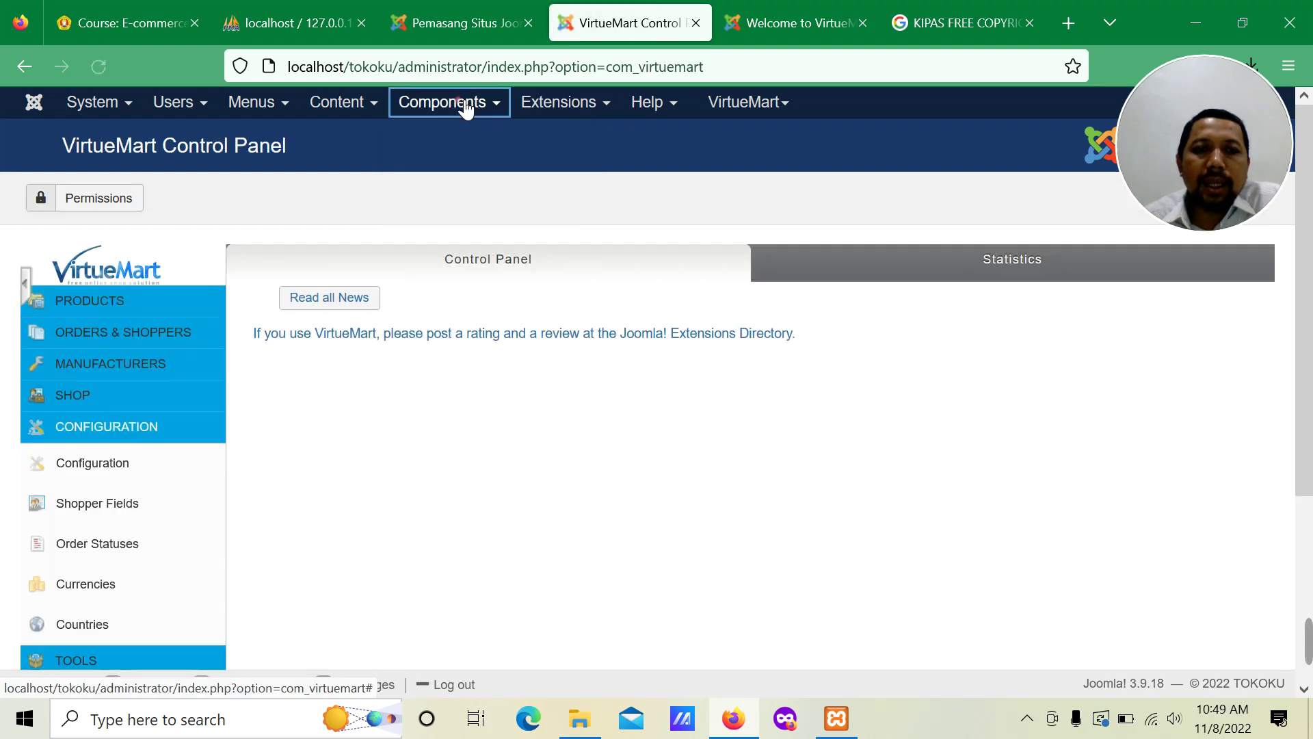
mouse_move(452, 147)
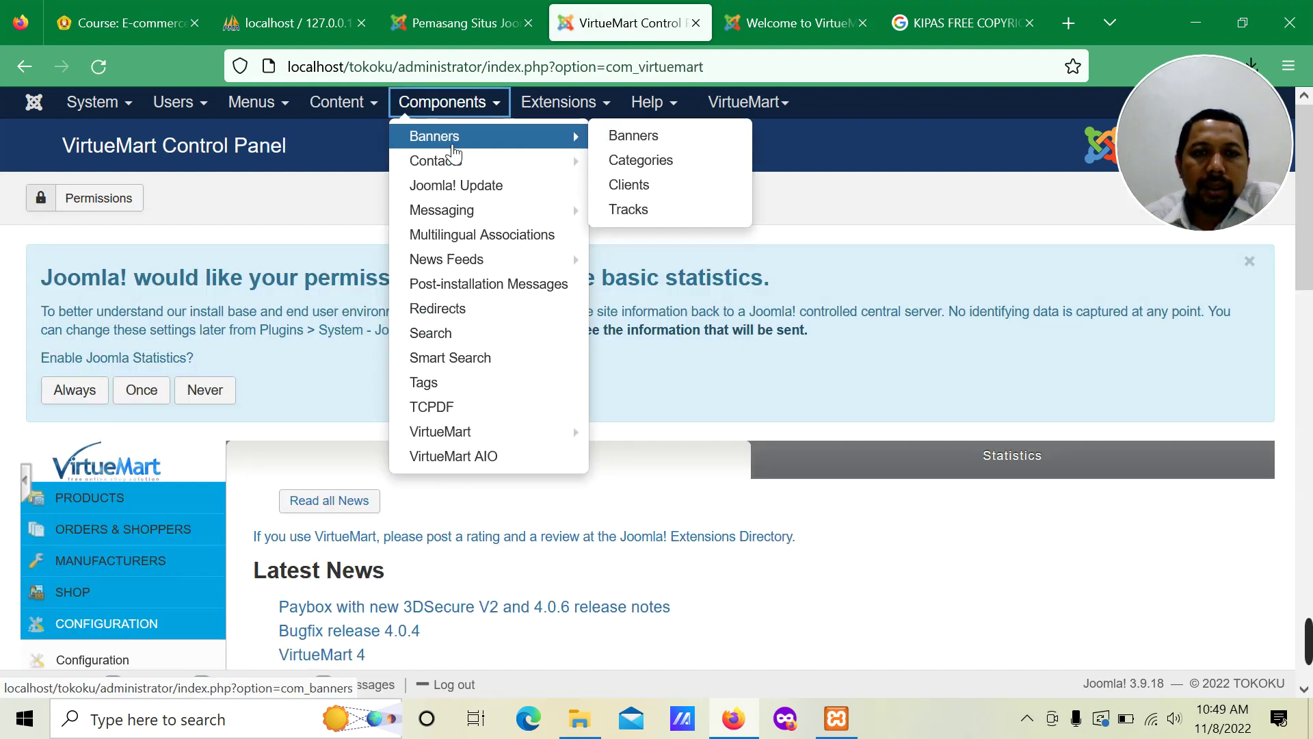
mouse_move(449, 169)
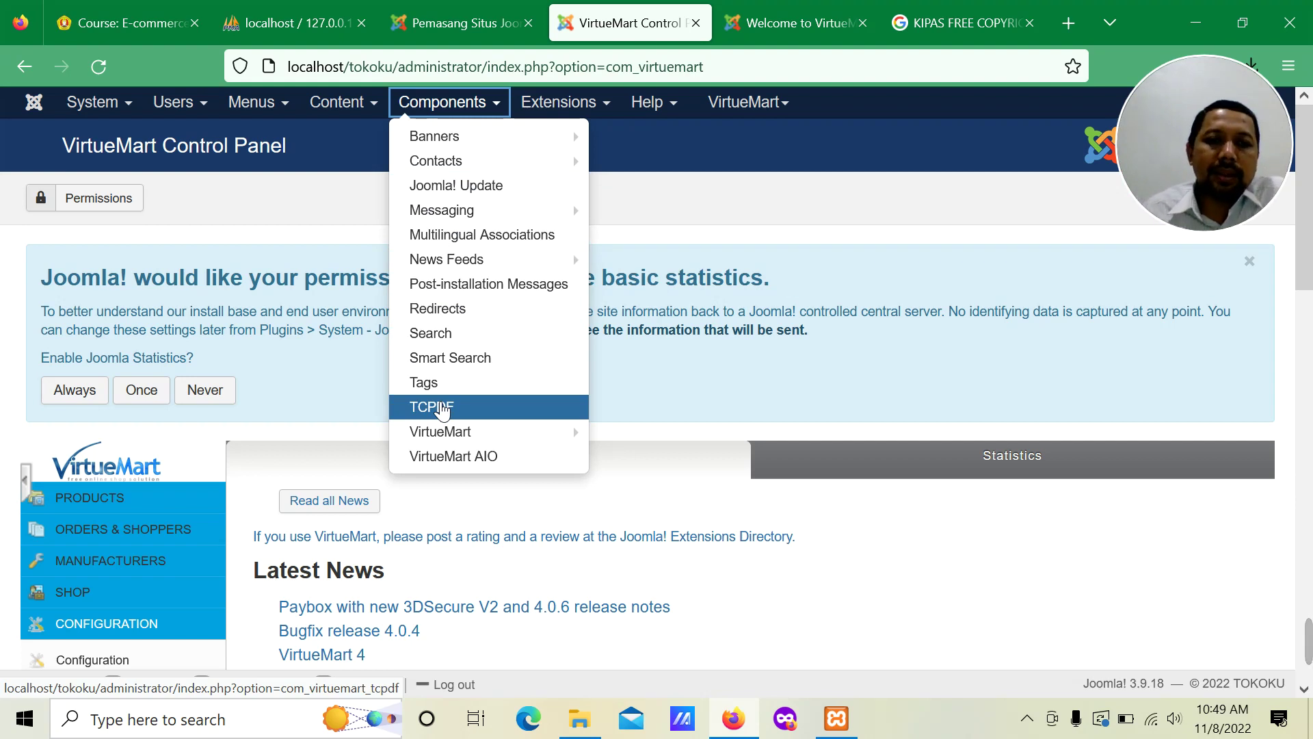
mouse_move(455, 438)
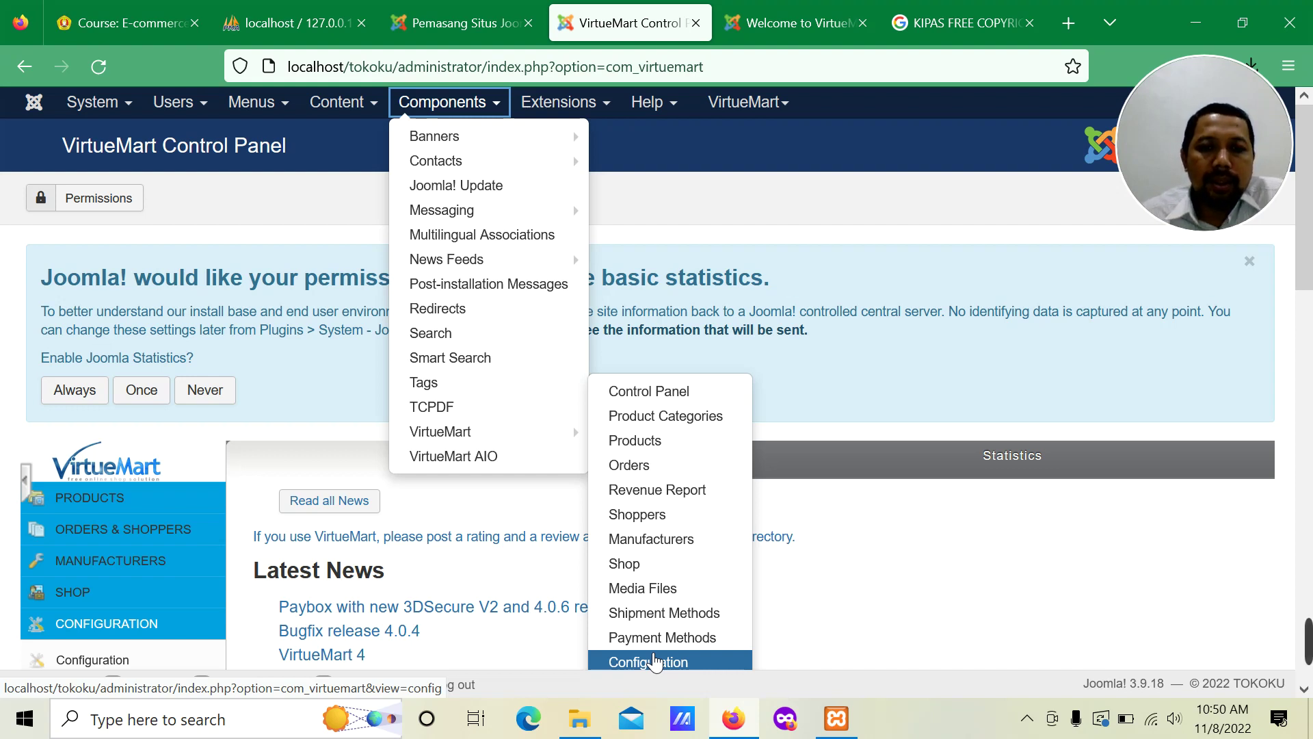
Step: Look through the Content and Menus menus, then open Users > Manage
left_click(345, 104)
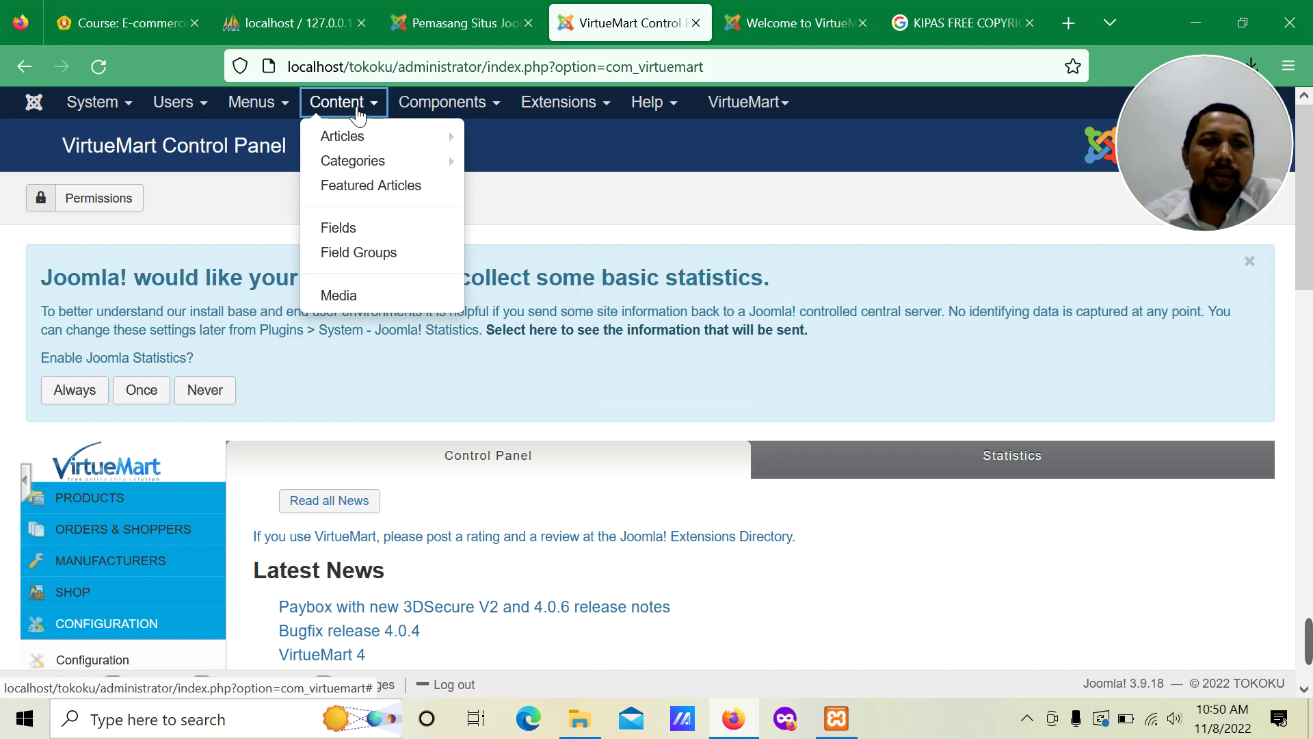
left_click(286, 106)
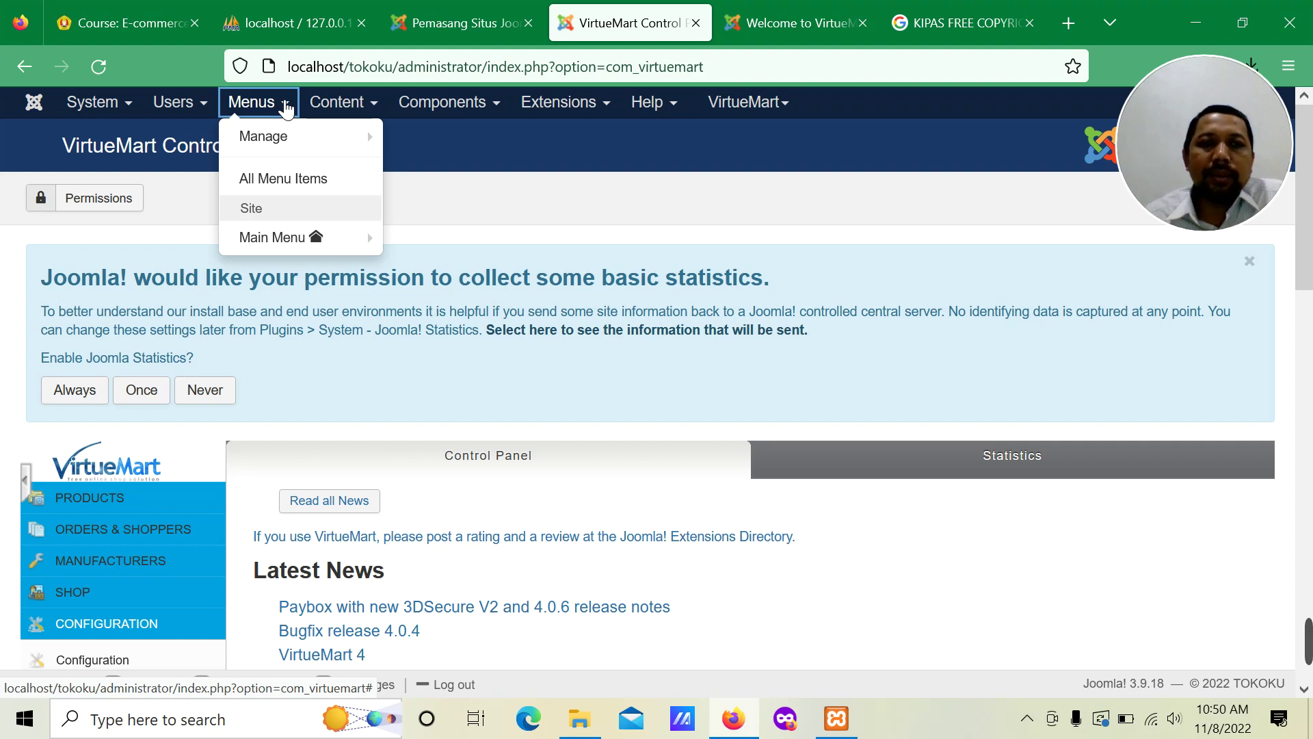
left_click(183, 106)
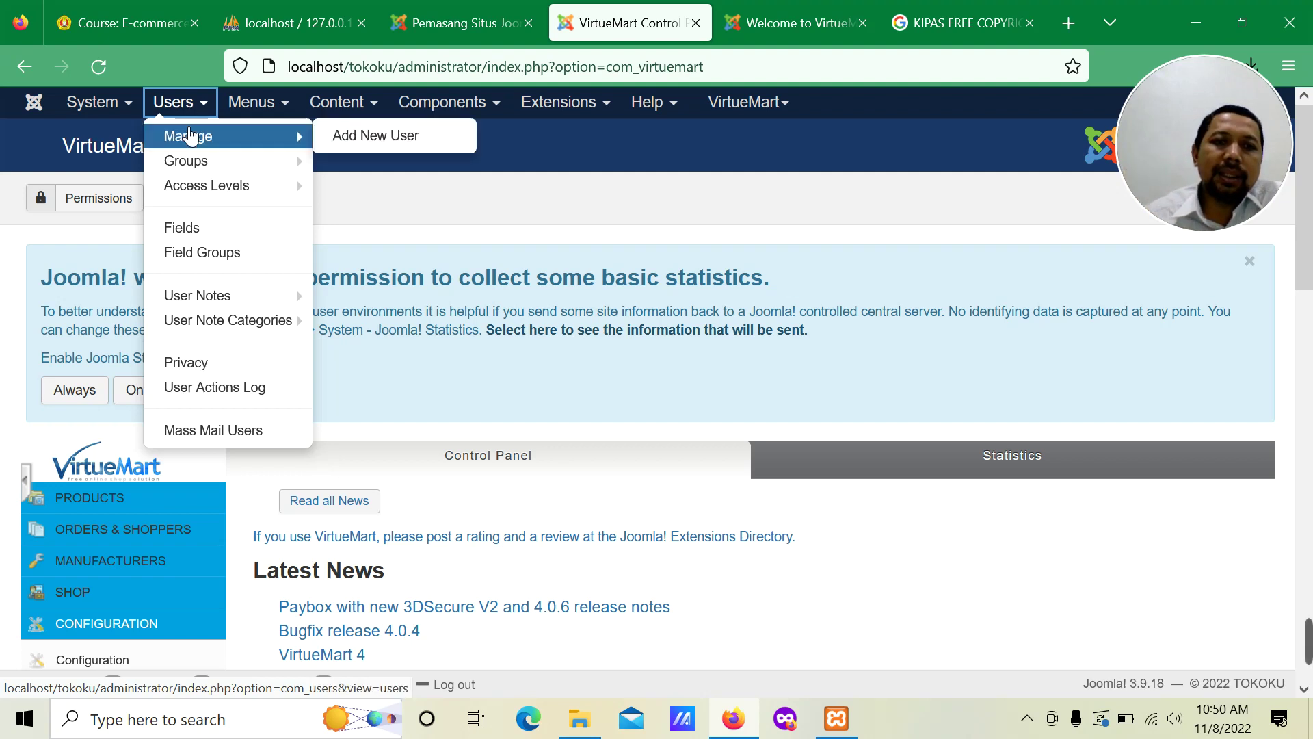
left_click(184, 137)
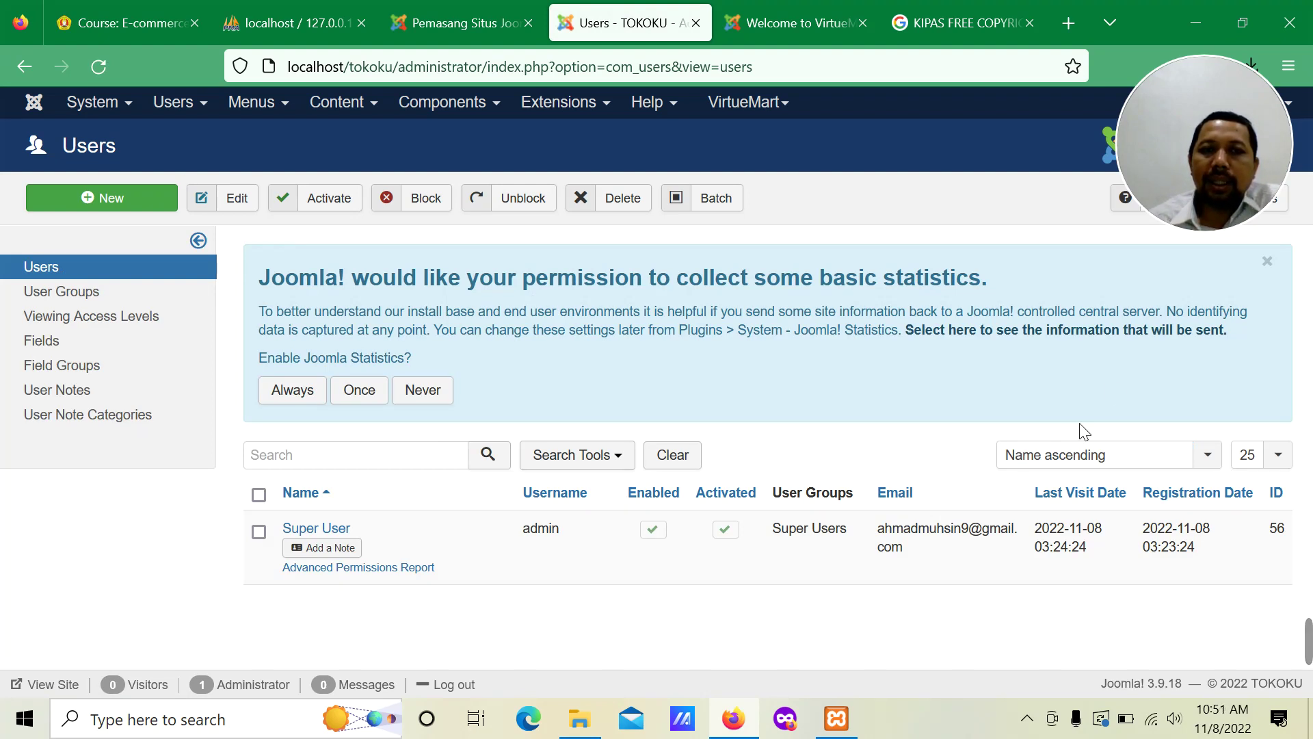
Step: Dismiss the statistics permission notice and start a new user from the toolbar
left_click(1266, 261)
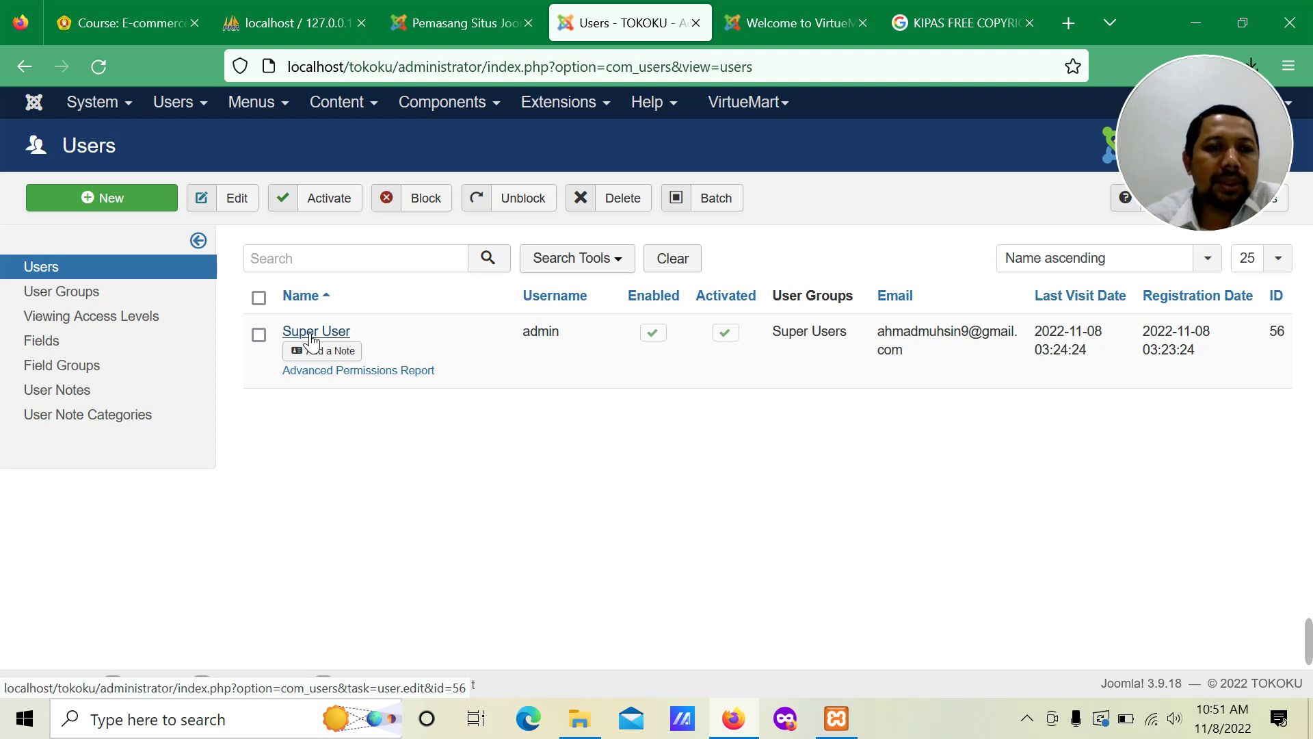
left_click(155, 205)
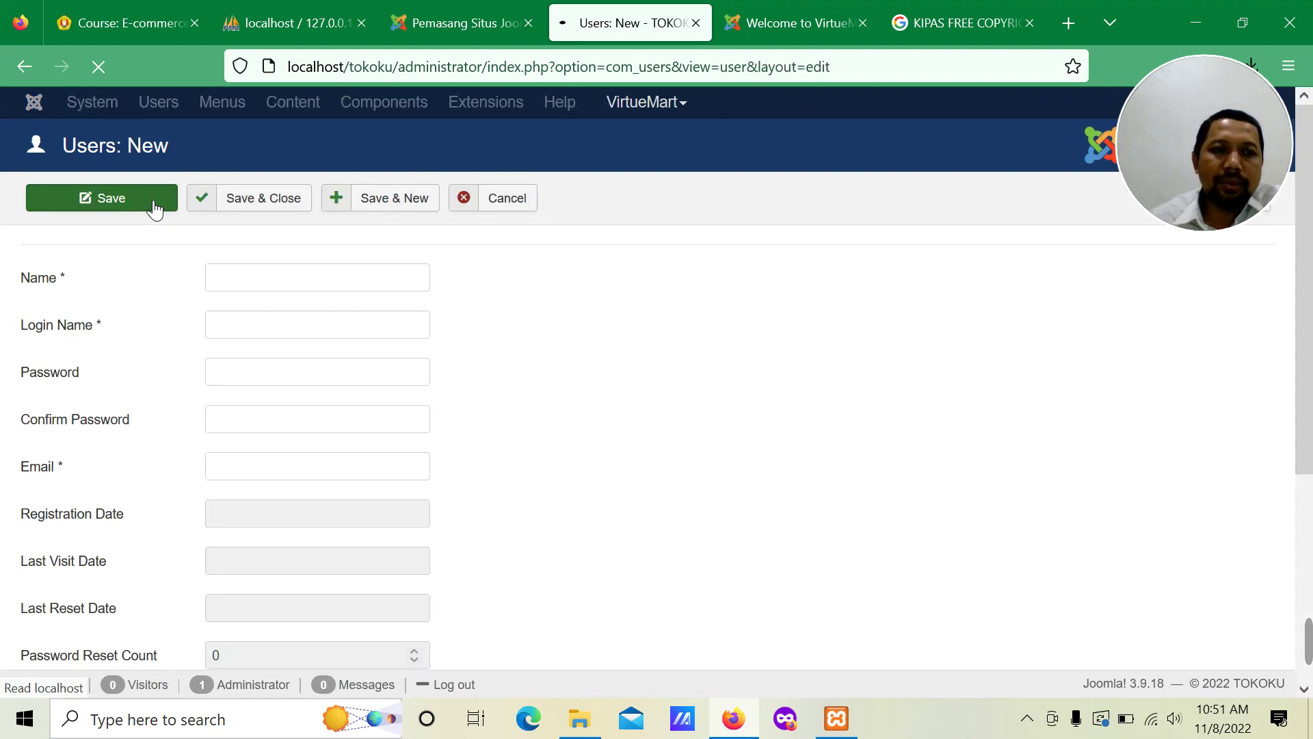
Step: Enter name 'Manager', login name 'manager', and the password in both password fields
scroll(589, 363, "down", 3)
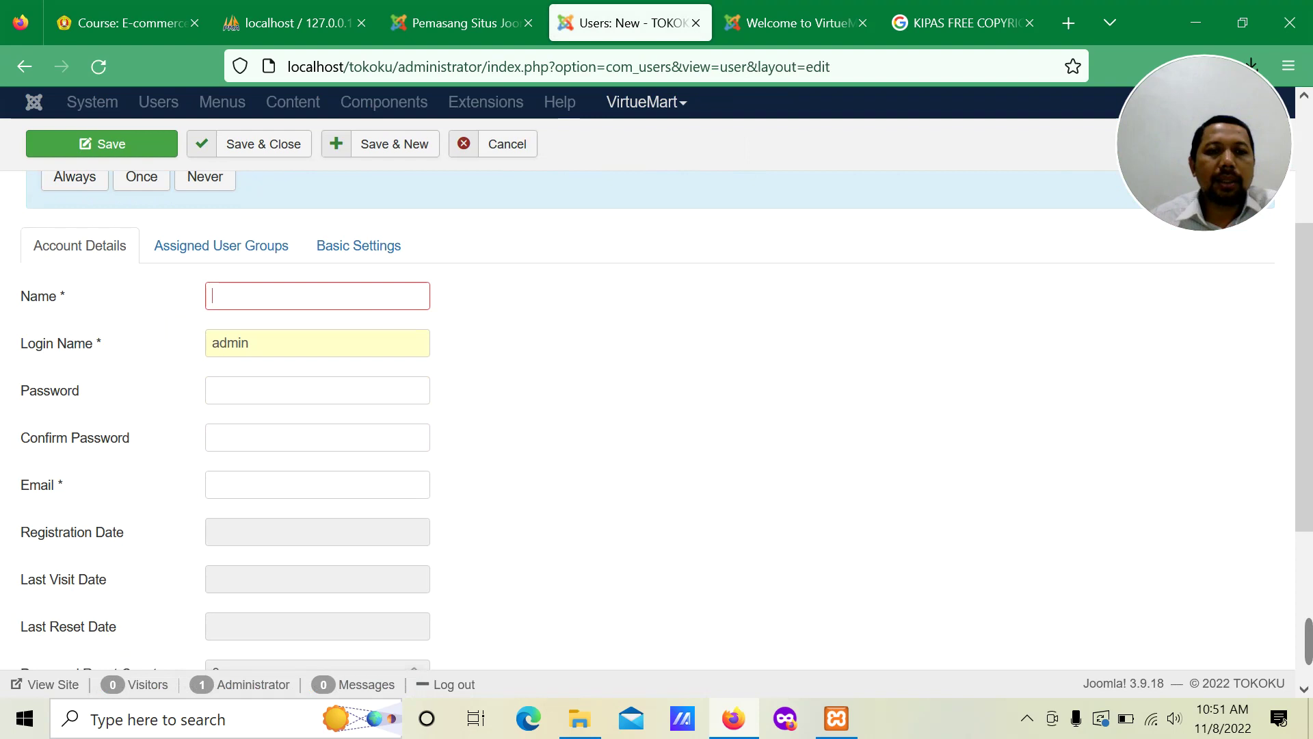
type("Manager")
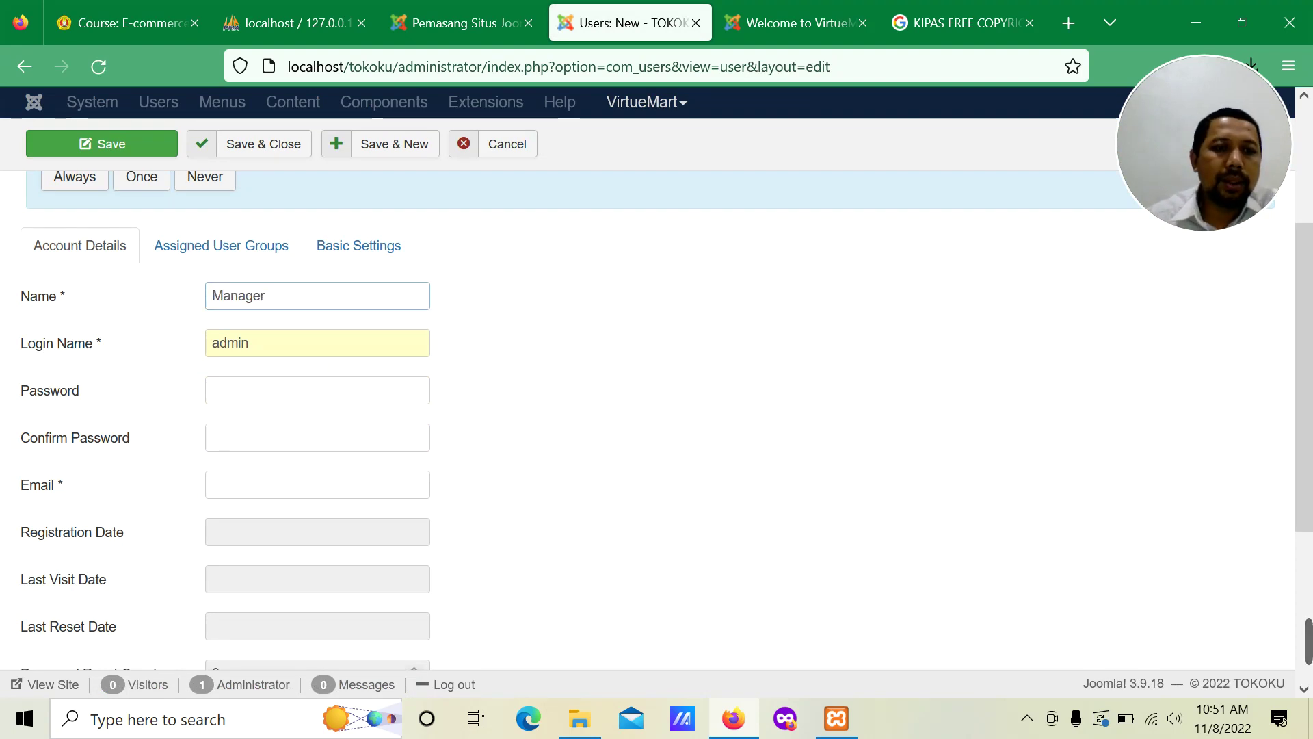
key("Tab")
type("ma")
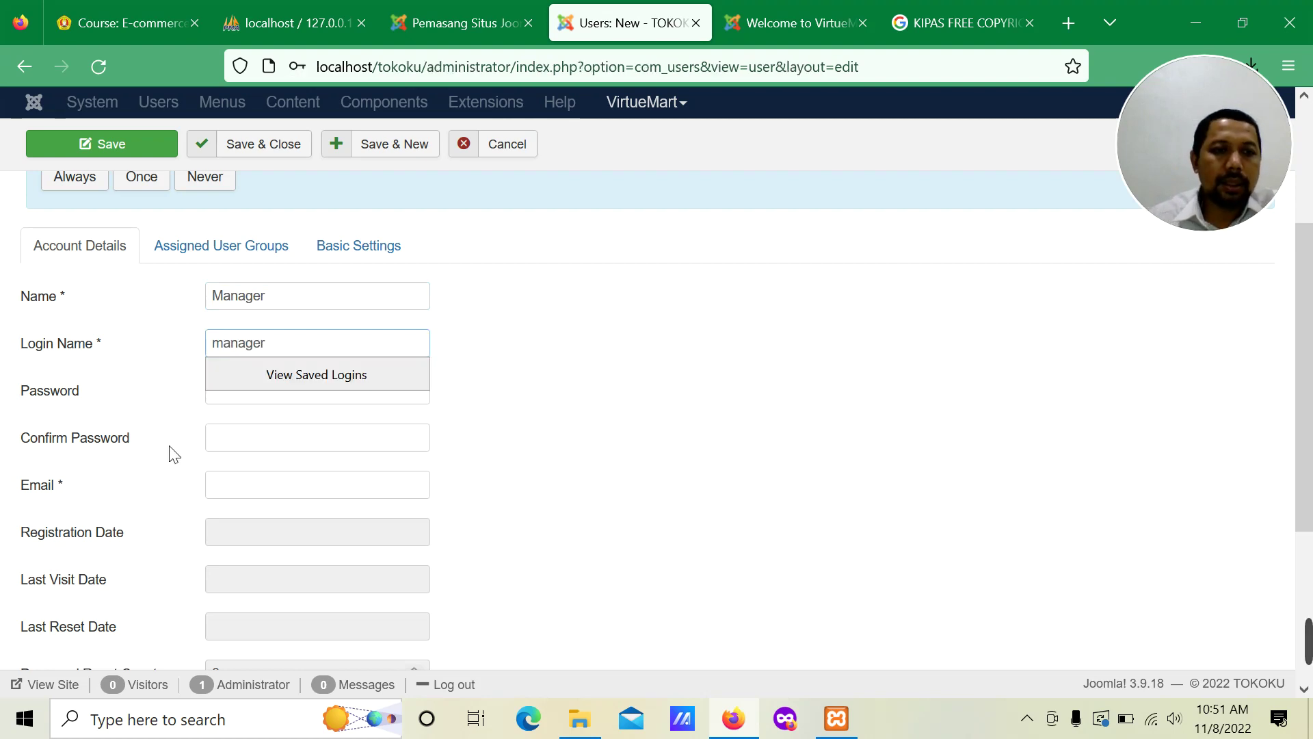
key("Tab")
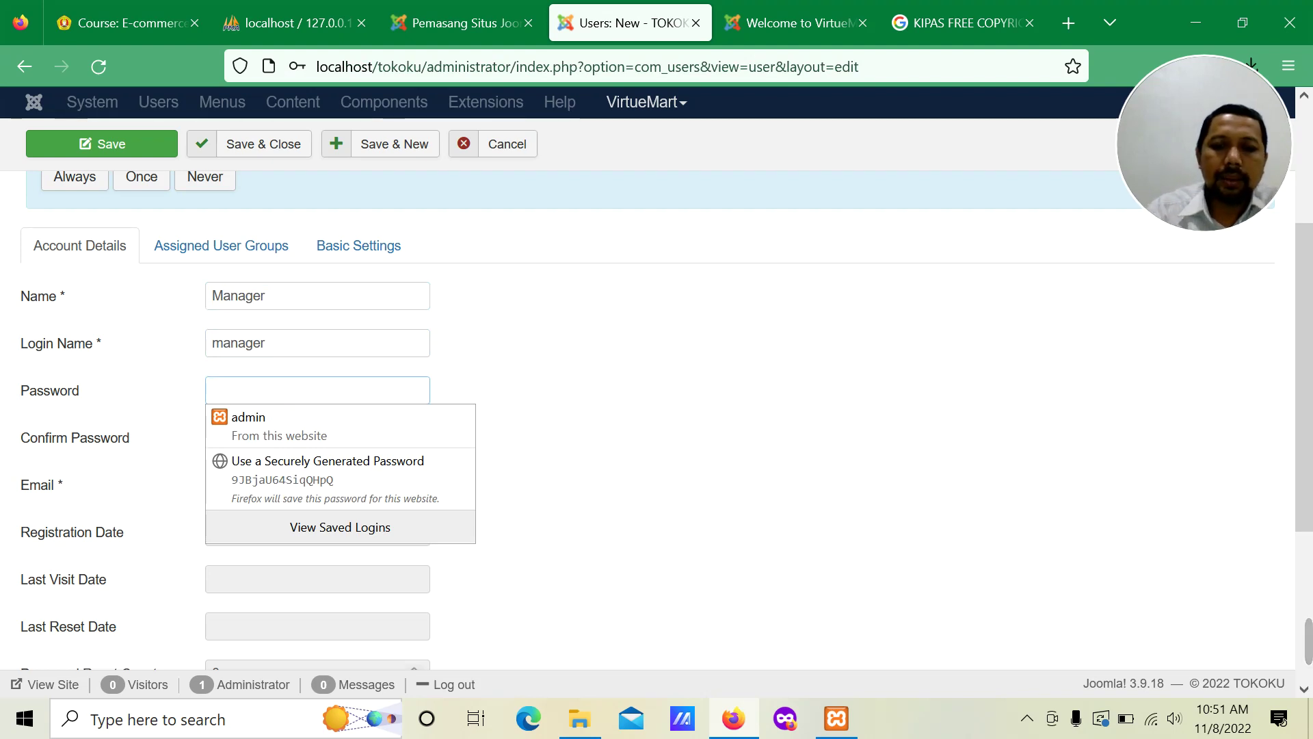
type("manag")
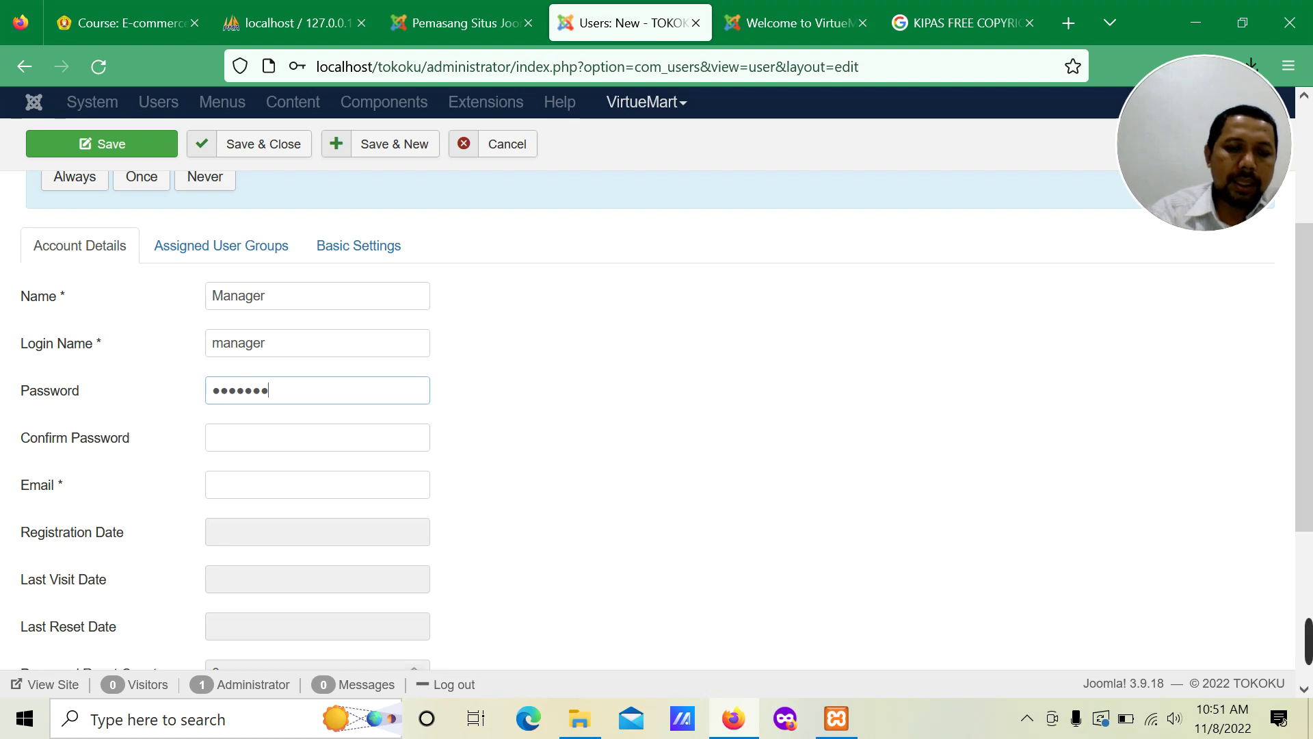
key("Tab")
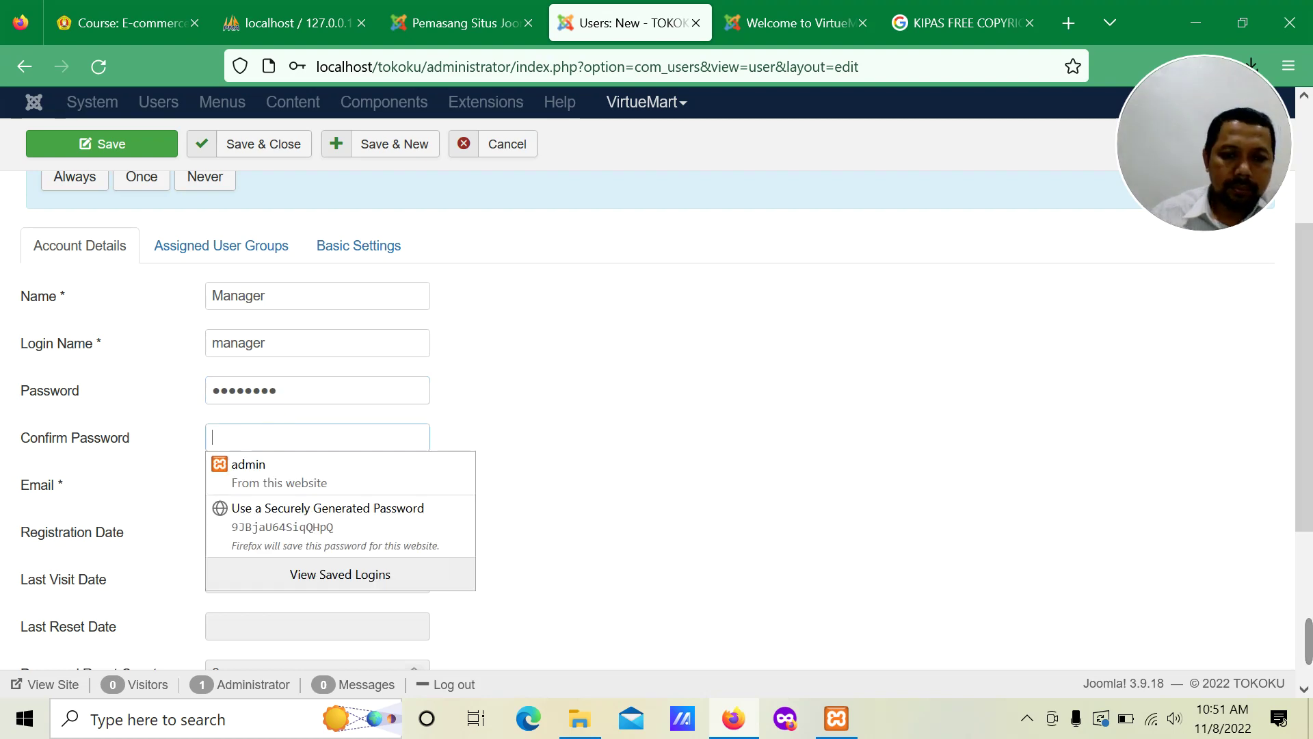
type("ma")
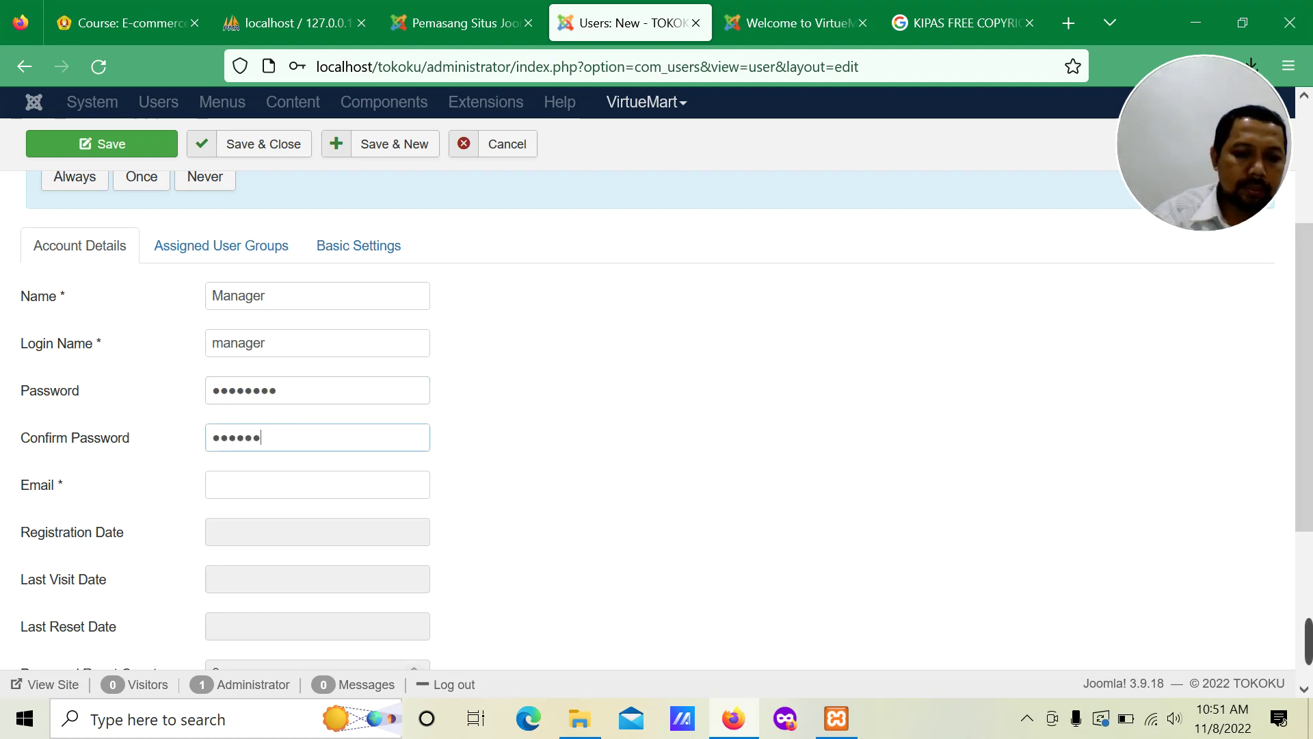
Step: Fill in the new account's e-mail address
scroll(198, 376, "down", 4)
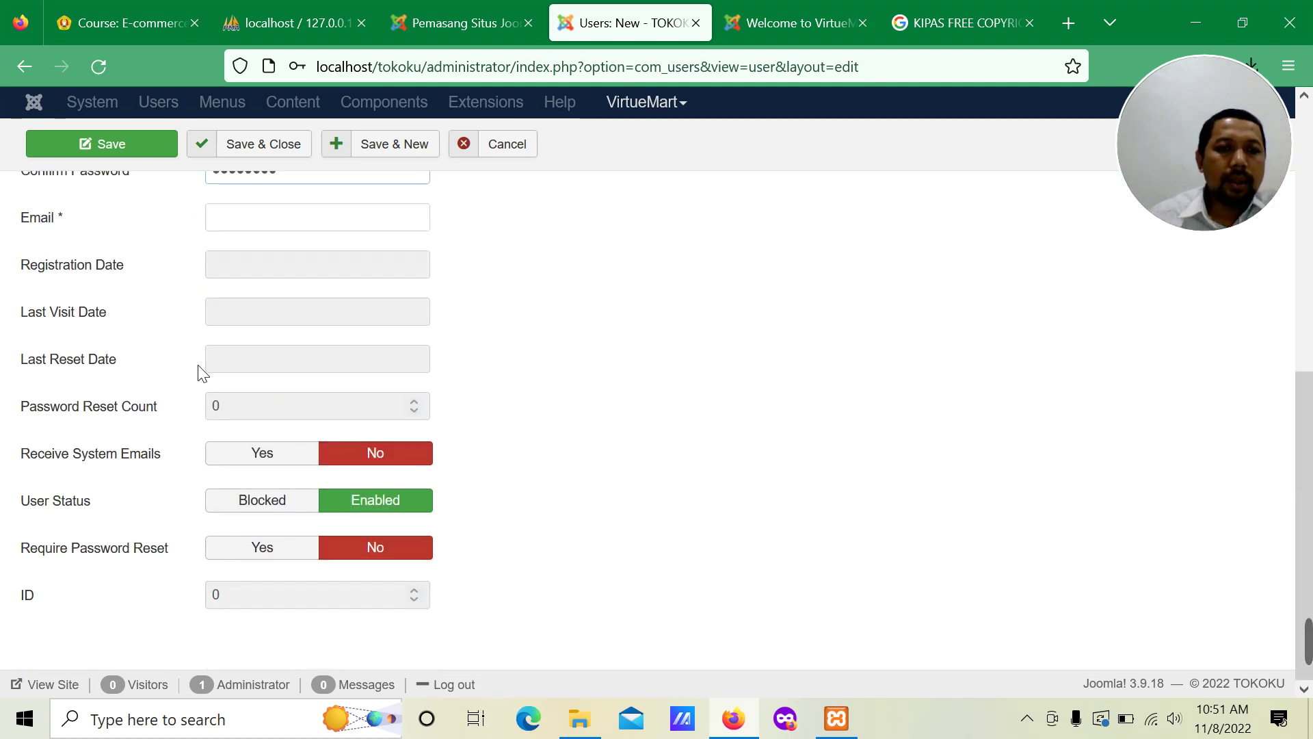
scroll(236, 305, "up", 2)
left_click(248, 325)
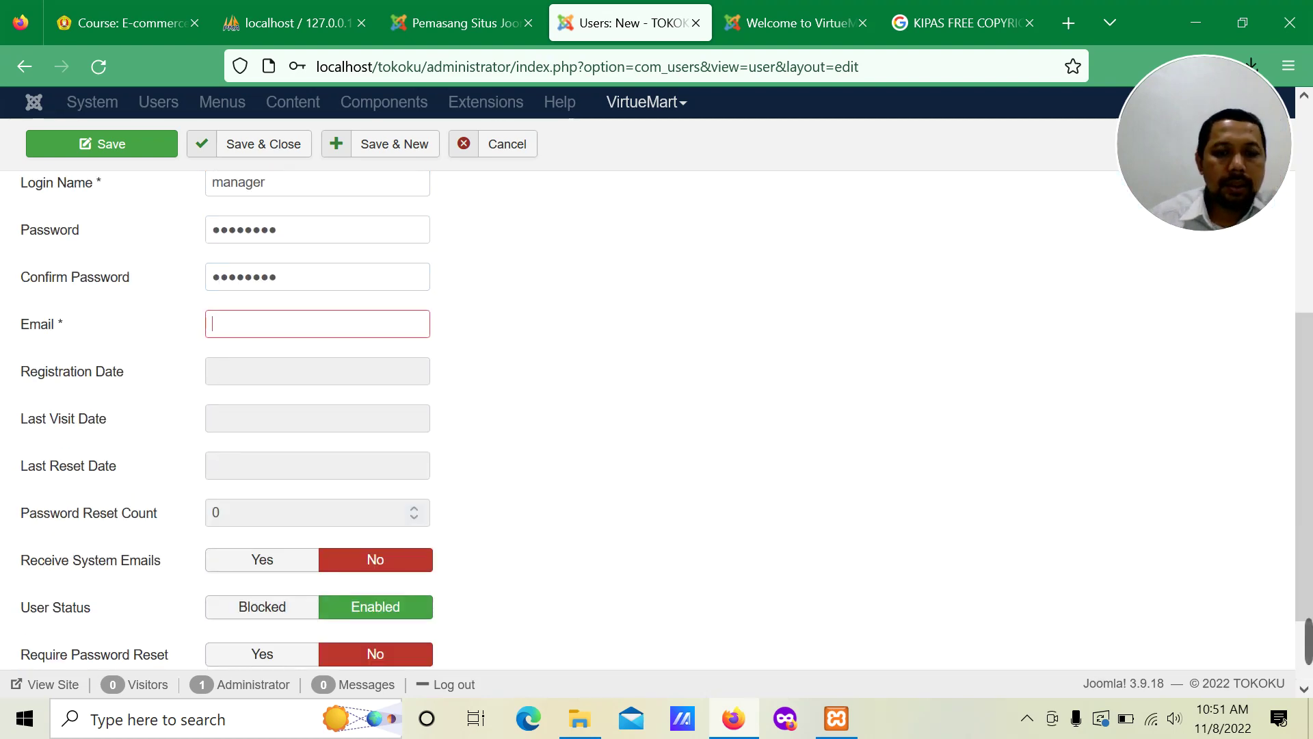
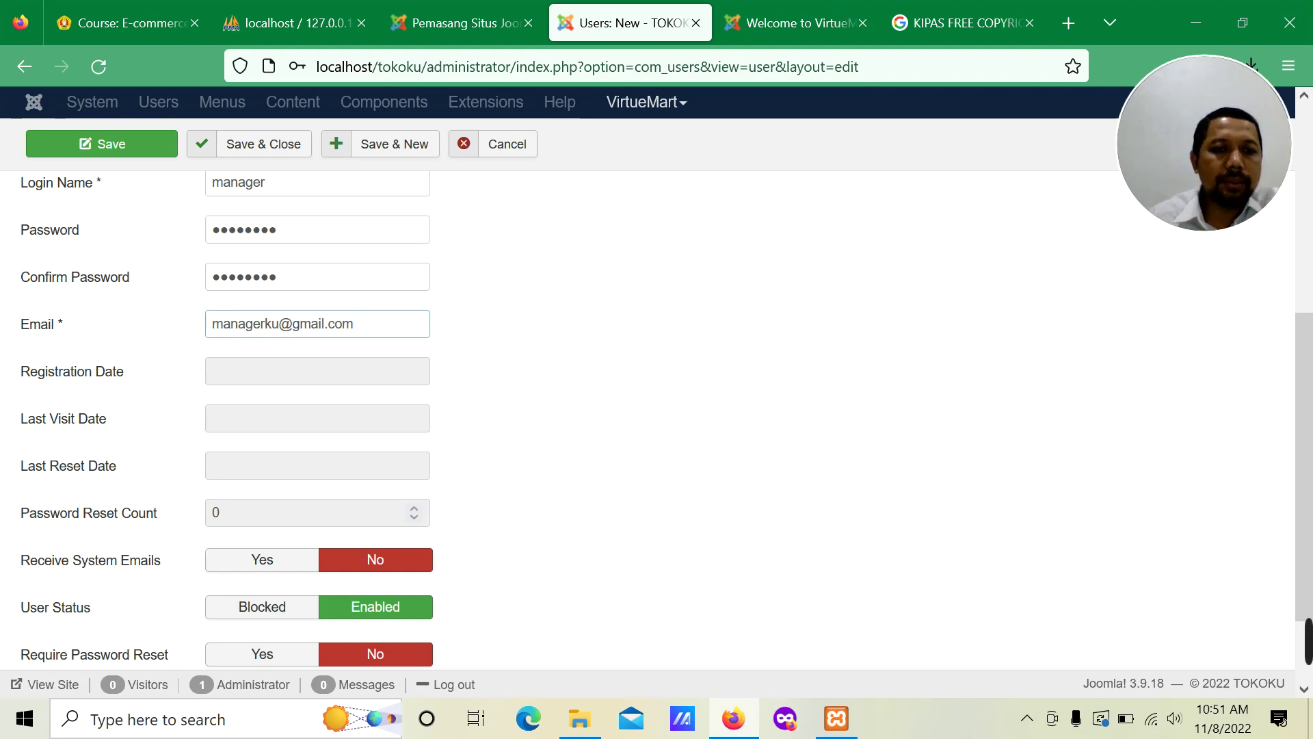
scroll(293, 457, "down", 2)
scroll(531, 486, "up", 5)
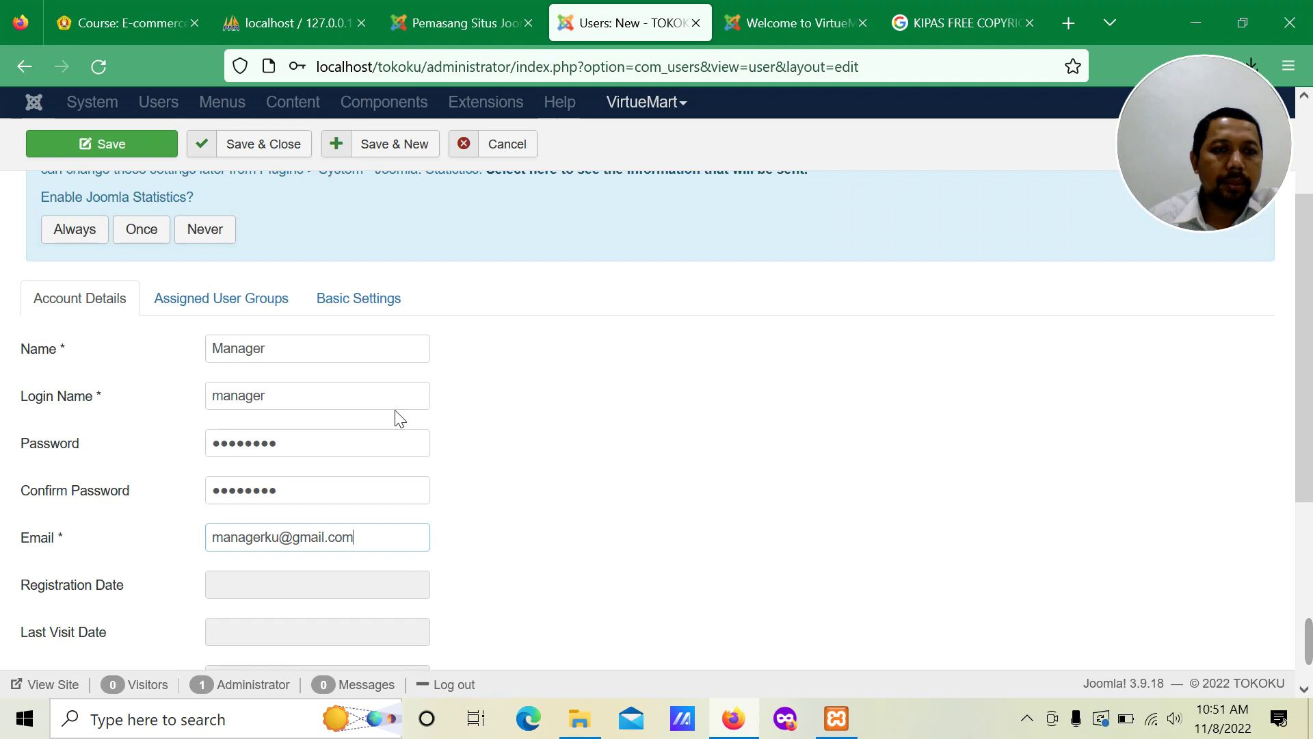
Step: Move the user from Registered to the Manager group, leaving Basic Settings at '- Use Default -'
left_click(245, 309)
scroll(308, 421, "down", 3)
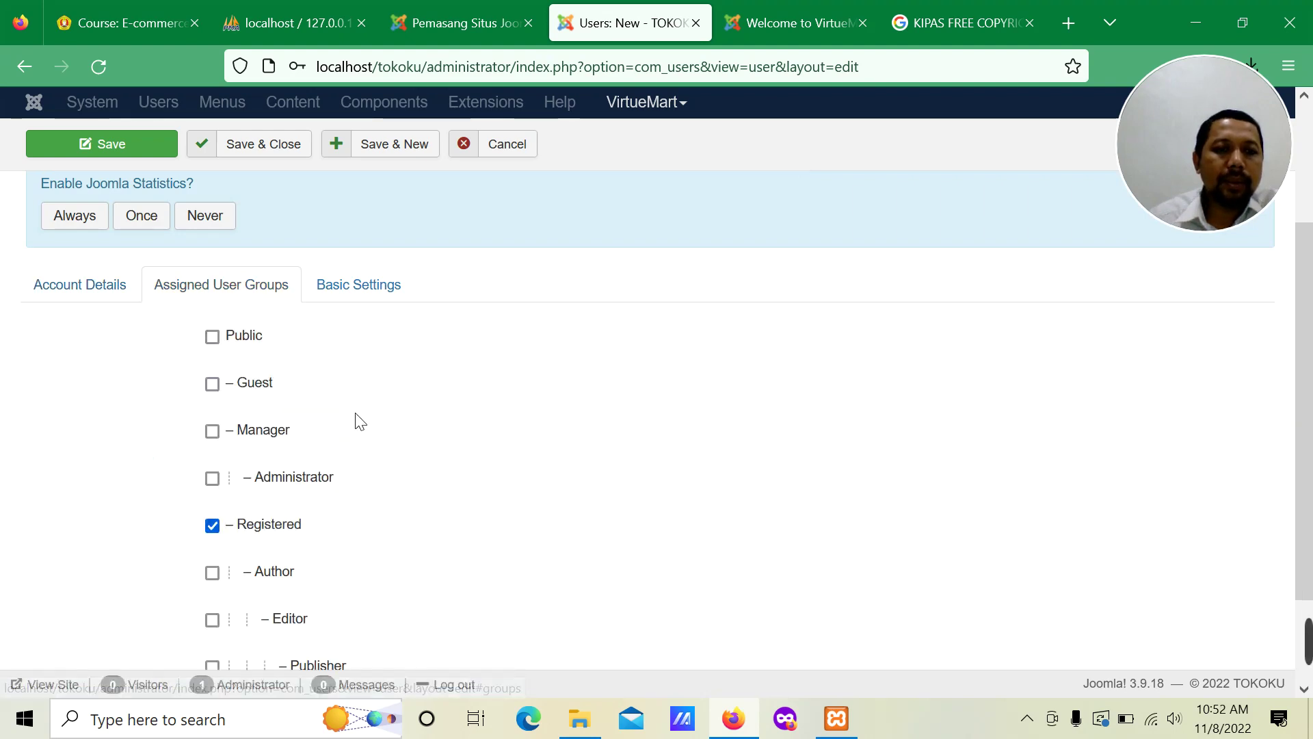
left_click(212, 408)
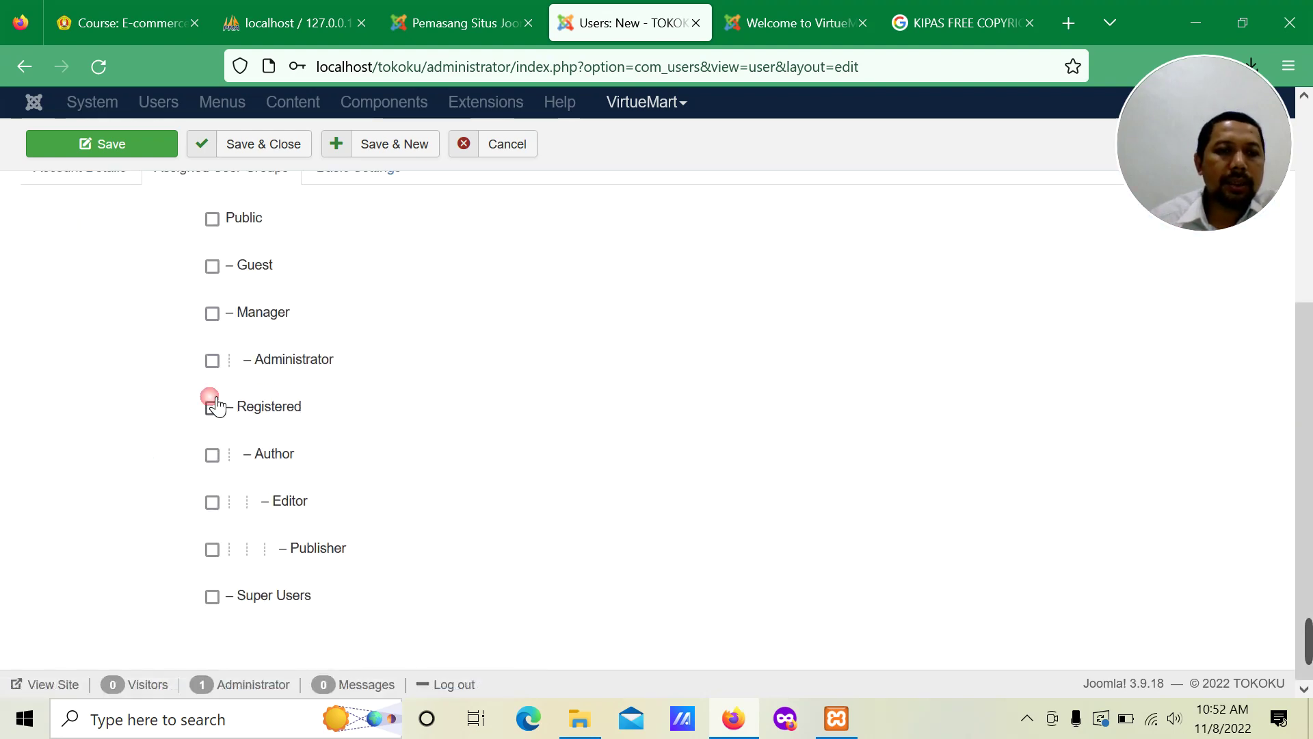
left_click(213, 315)
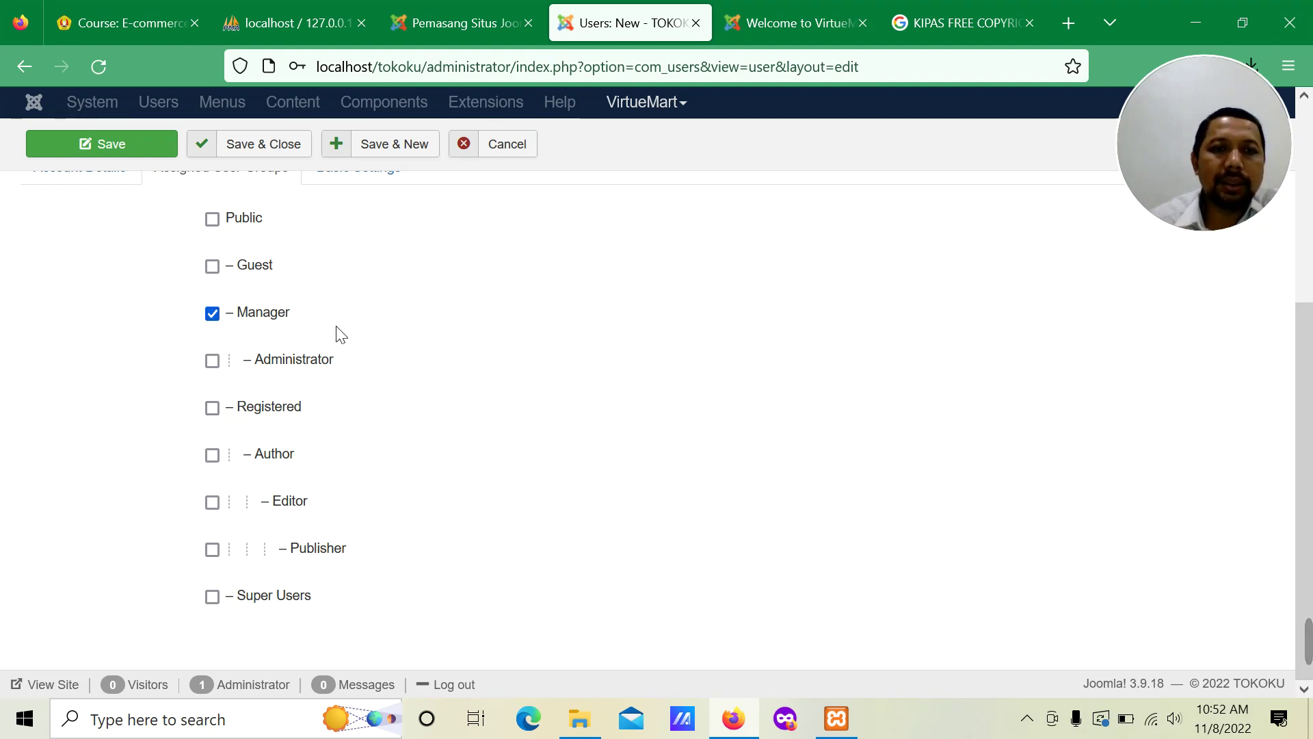
left_click(367, 378)
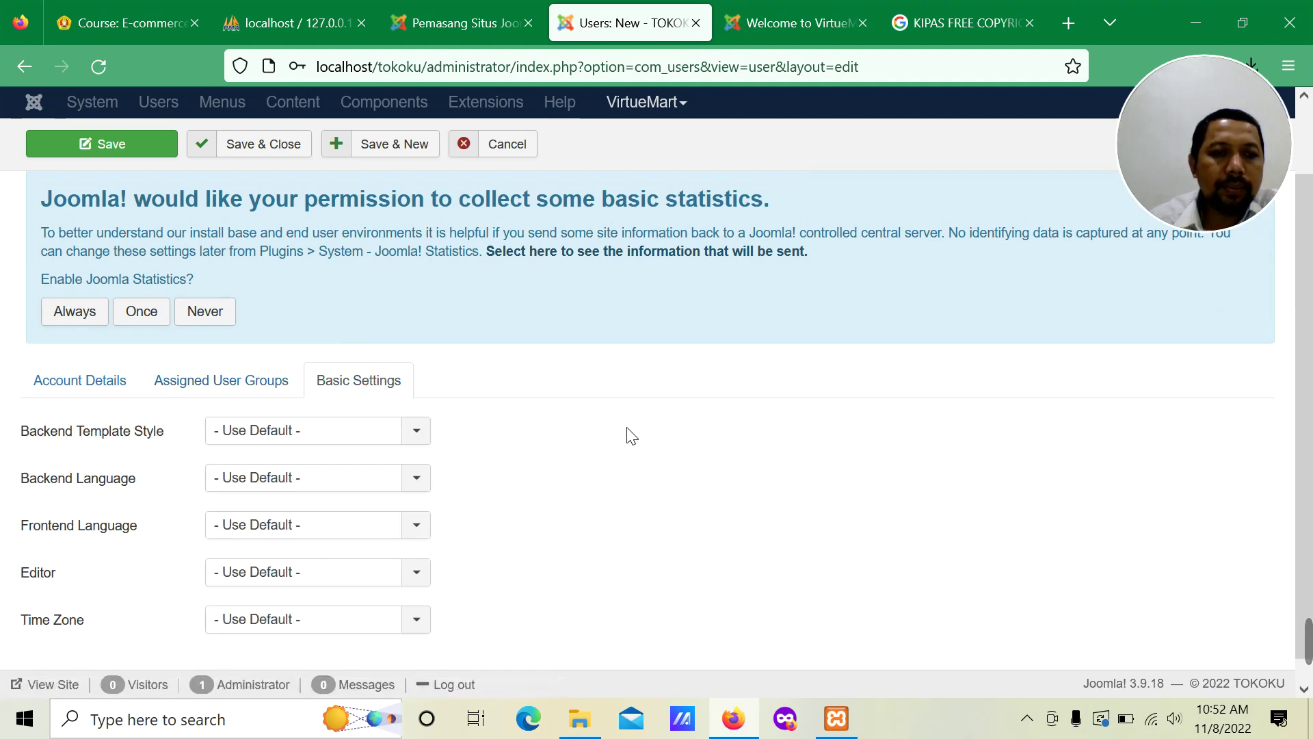
scroll(627, 436, "up", 1)
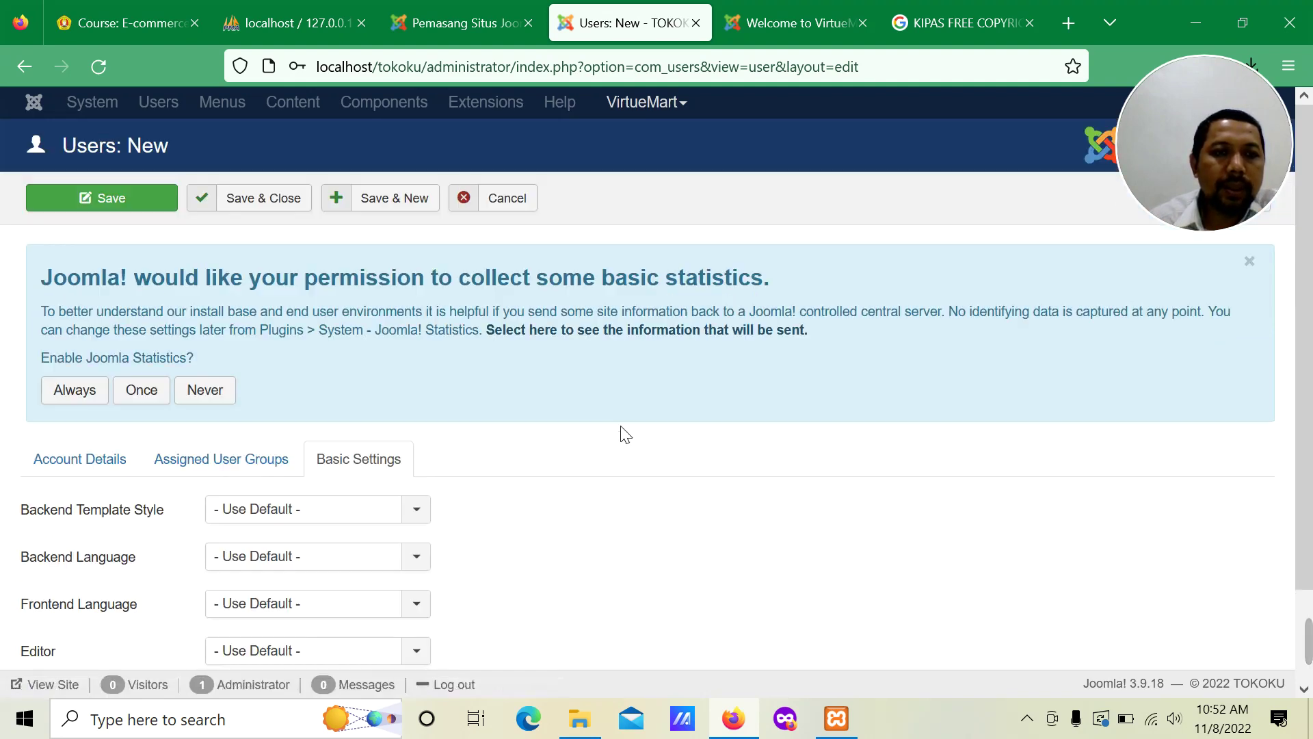
Step: Save & Close the Manager user, decline Firefox's login prompt, and check it in the Users list
left_click(272, 206)
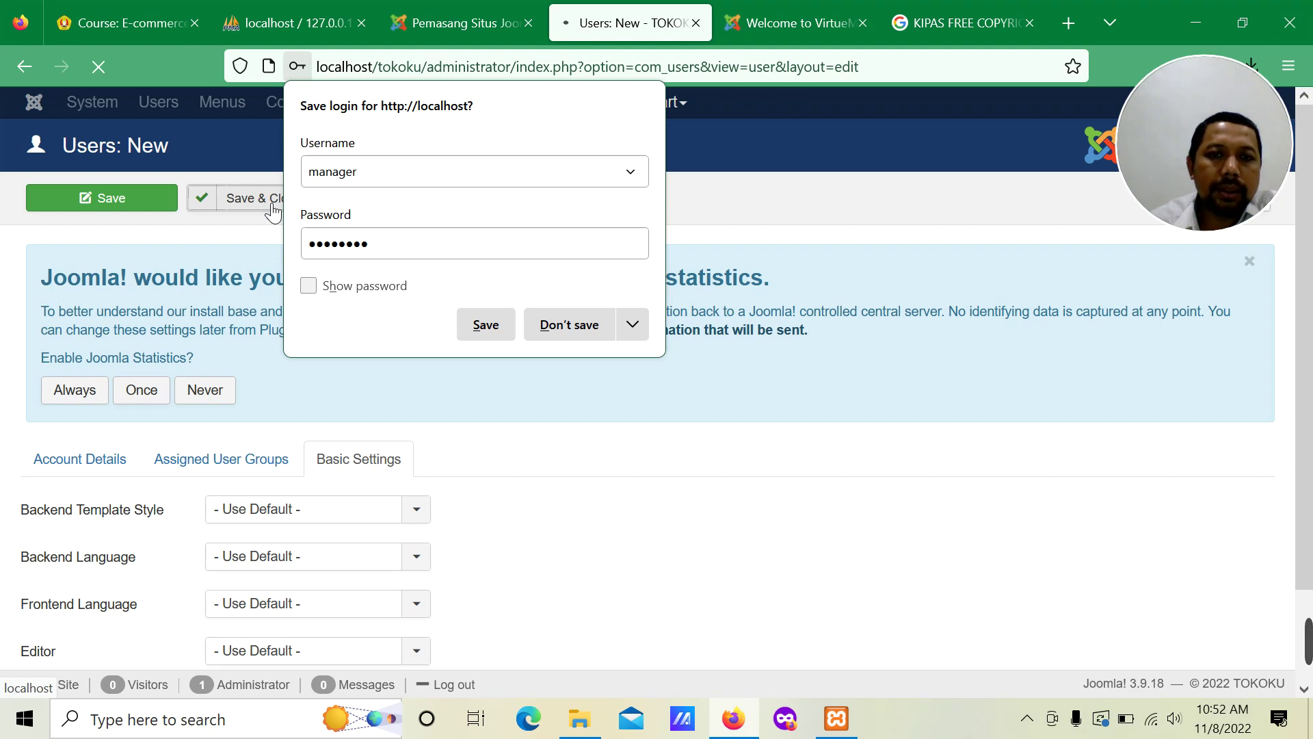
left_click(565, 325)
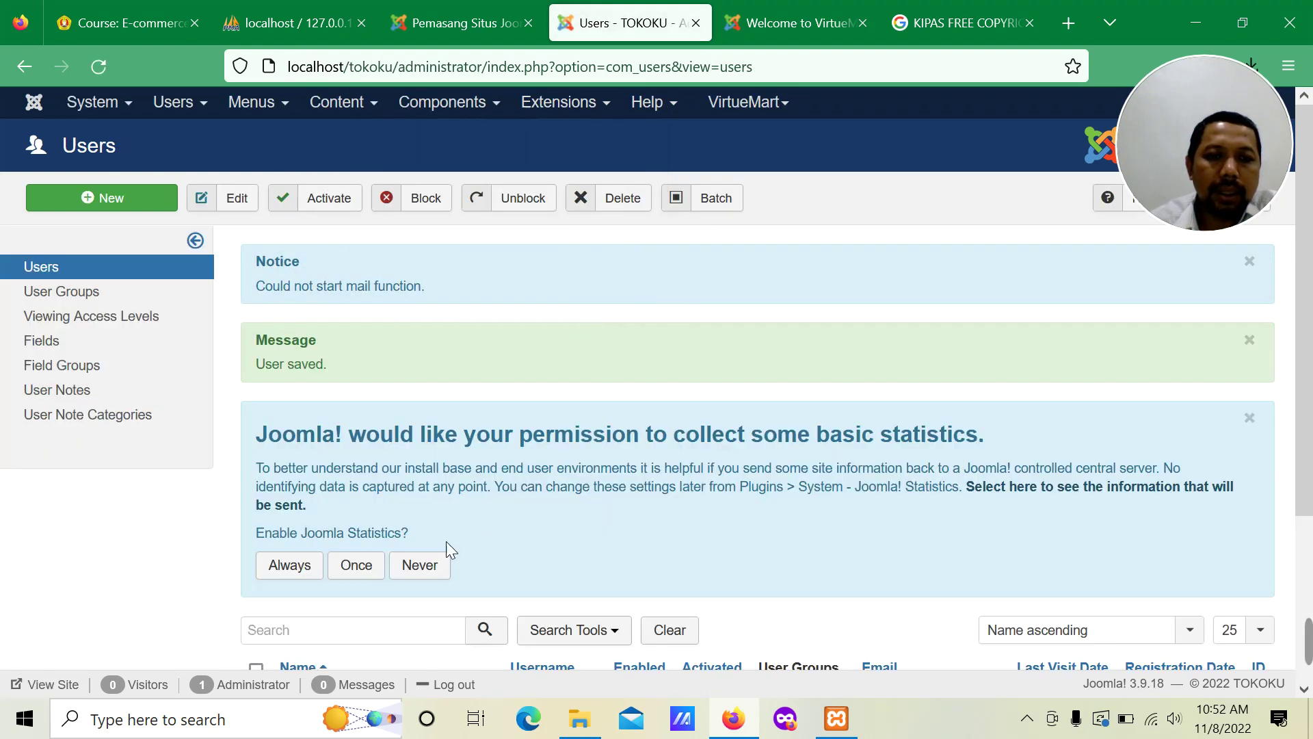
scroll(446, 540, "down", 3)
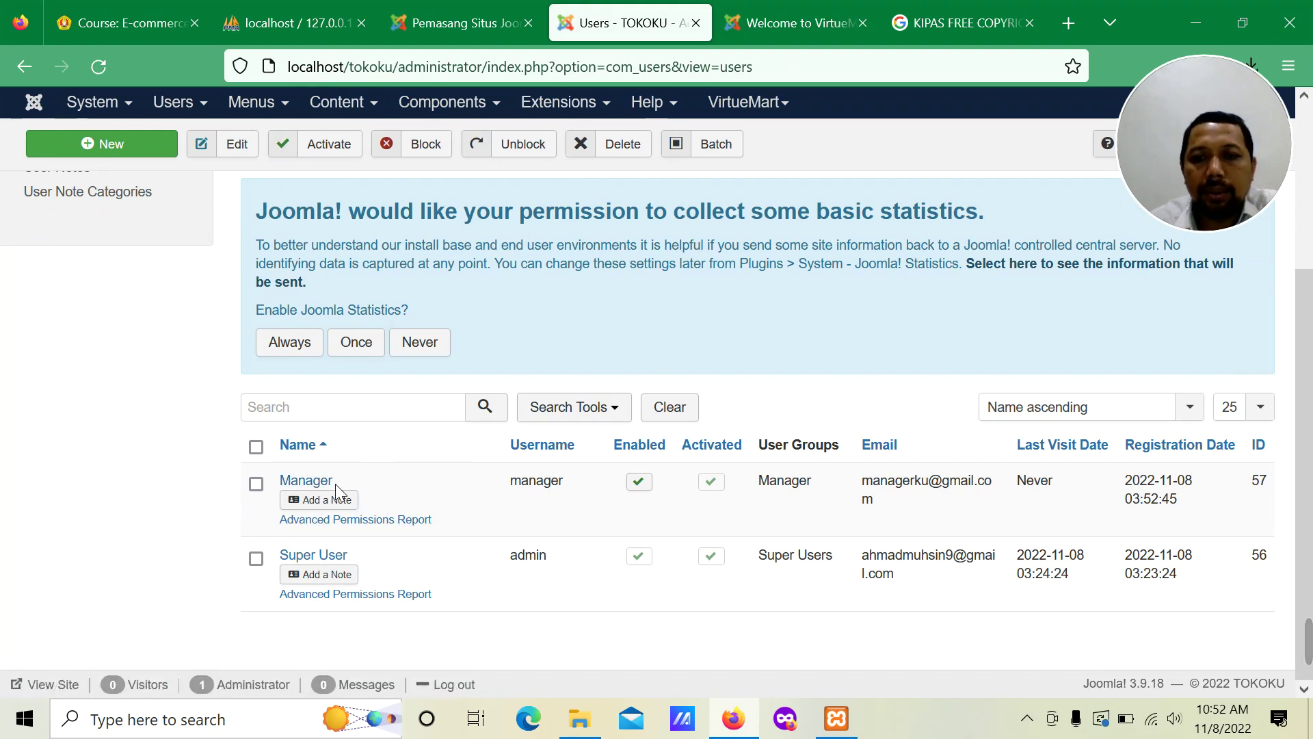
scroll(811, 344, "up", 3)
left_click_drag(1186, 131, 997, 81)
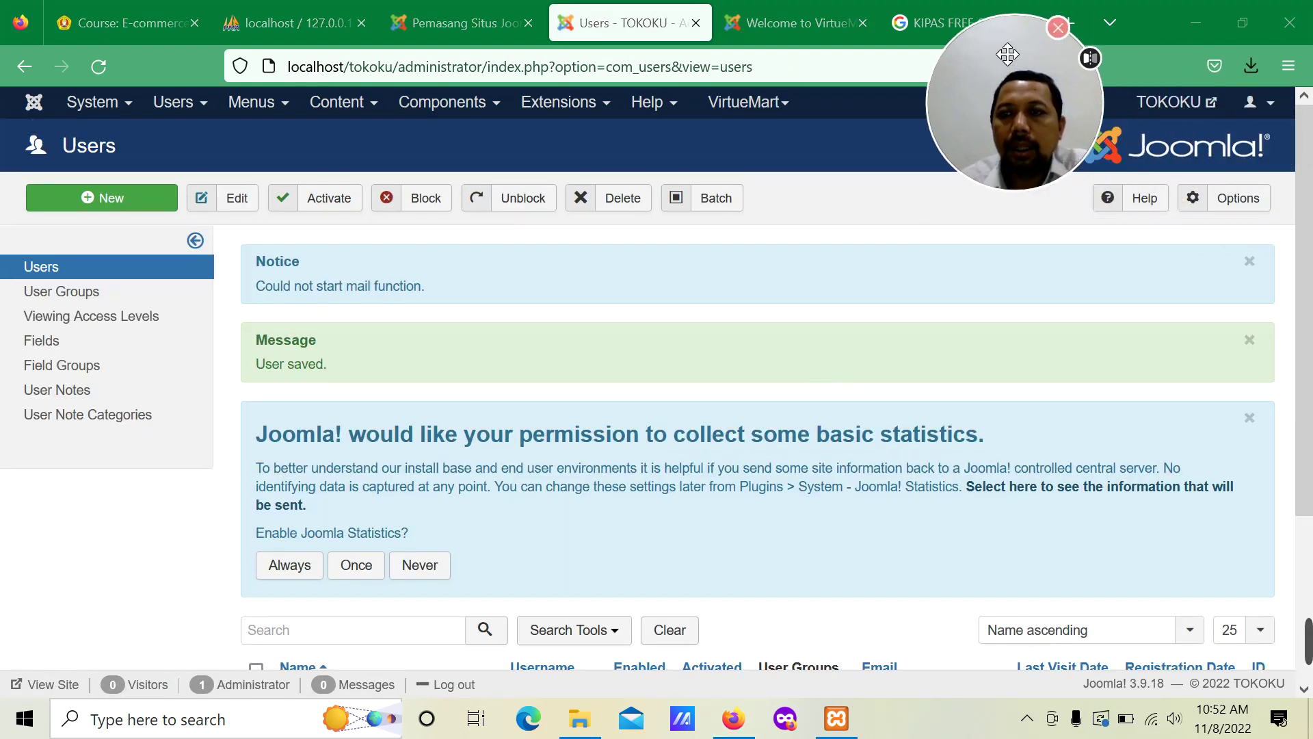
Step: Log out the Super User and log in as 'manager', declining to save the login
left_click(1271, 104)
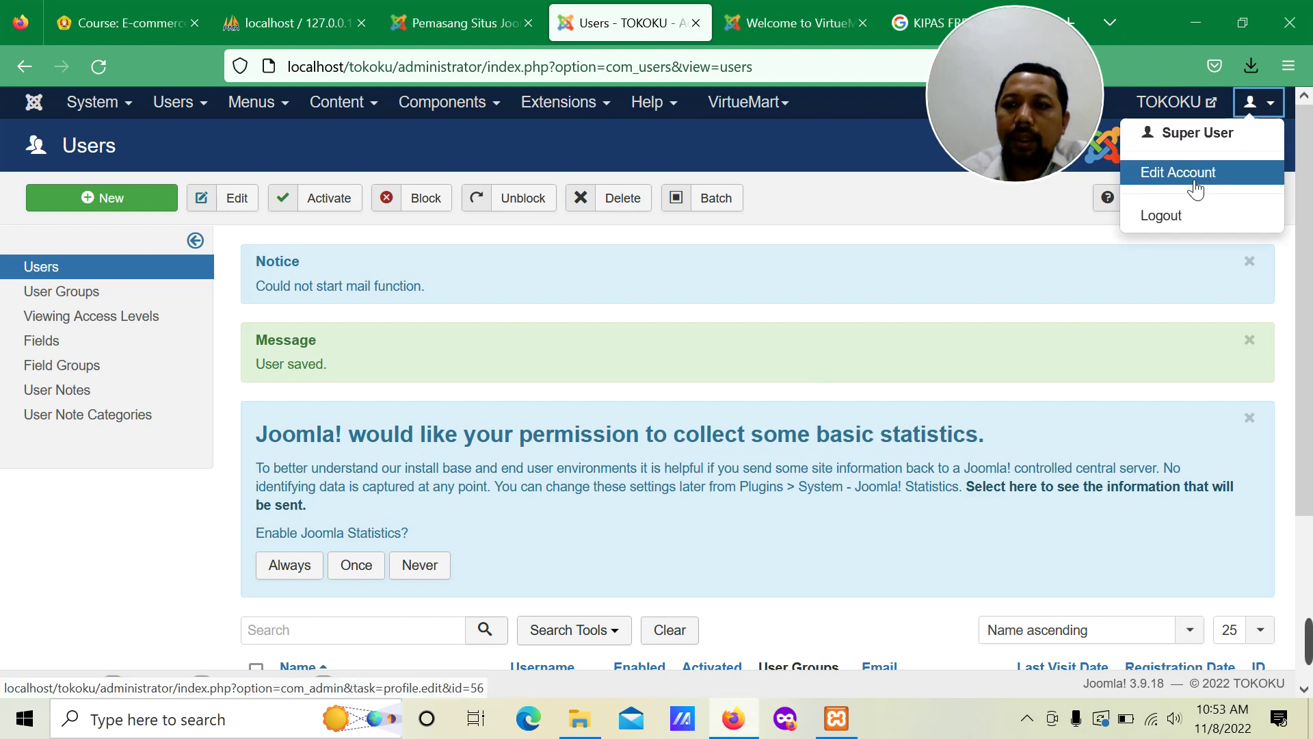
left_click(1178, 216)
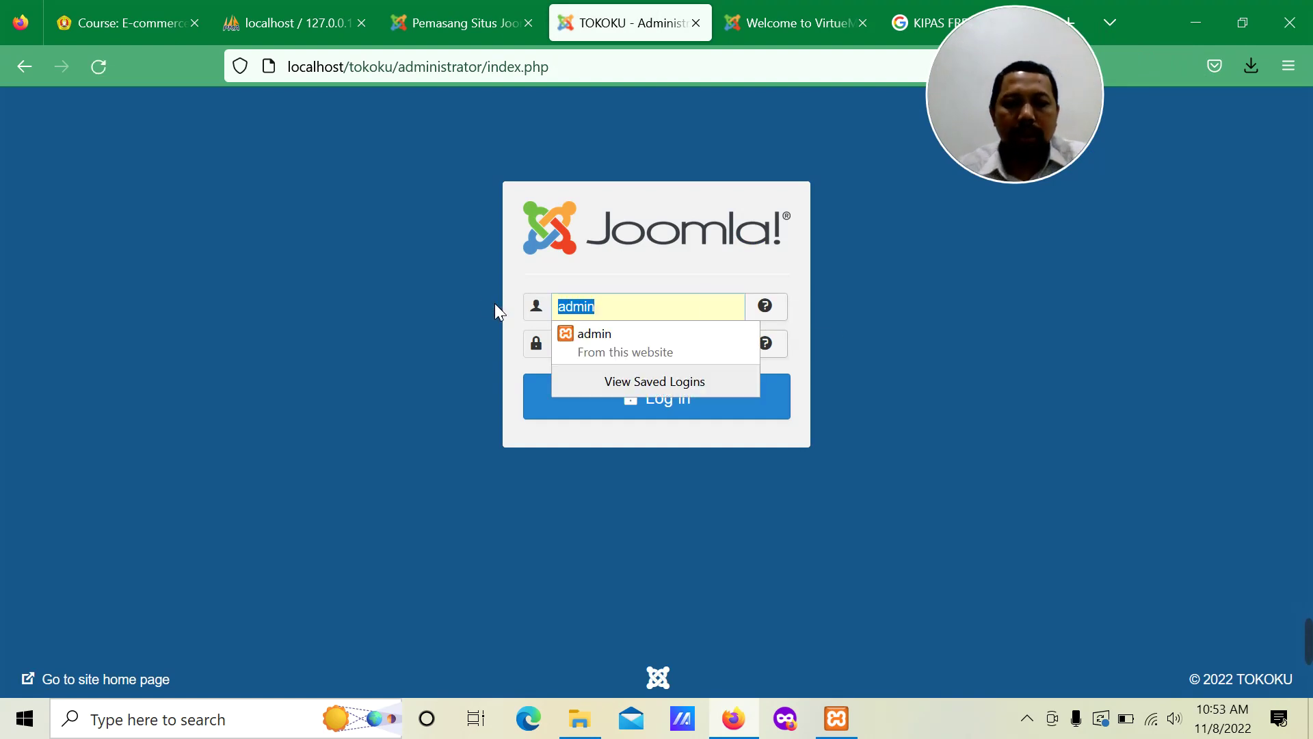
type("manager")
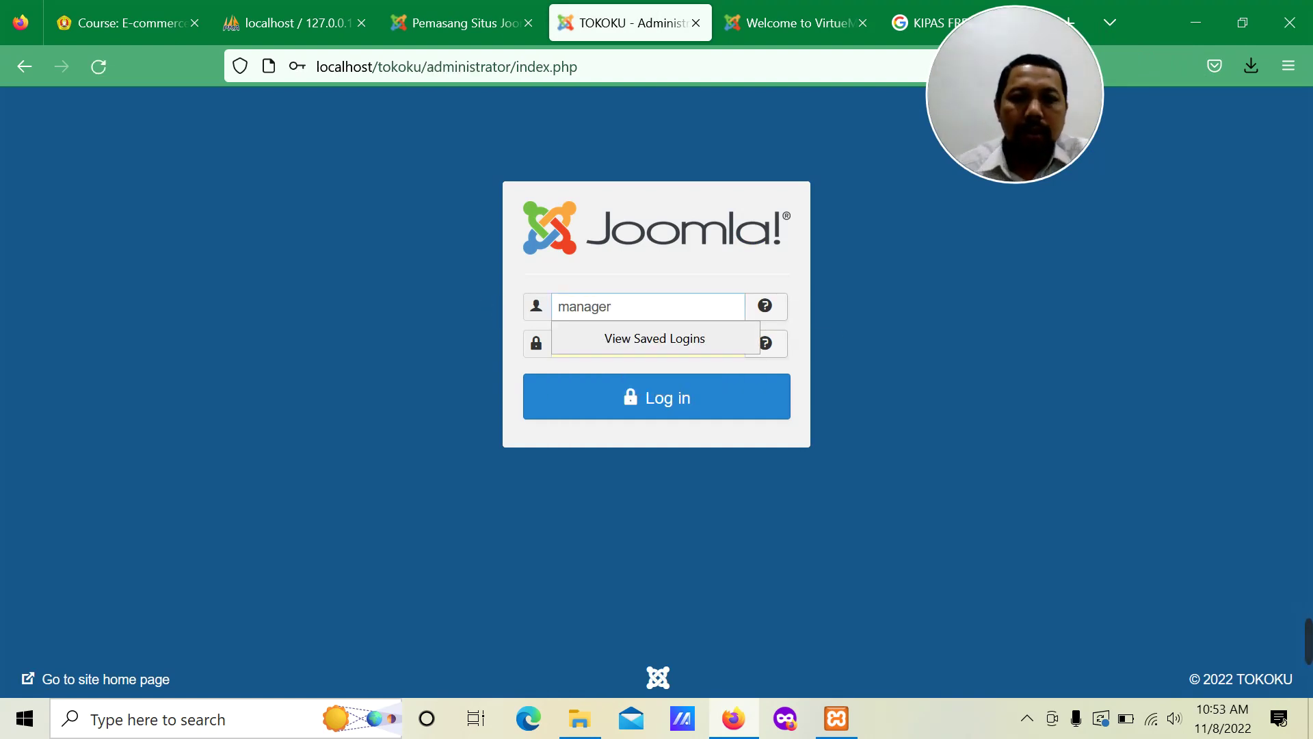
left_click(758, 262)
double_click(616, 344)
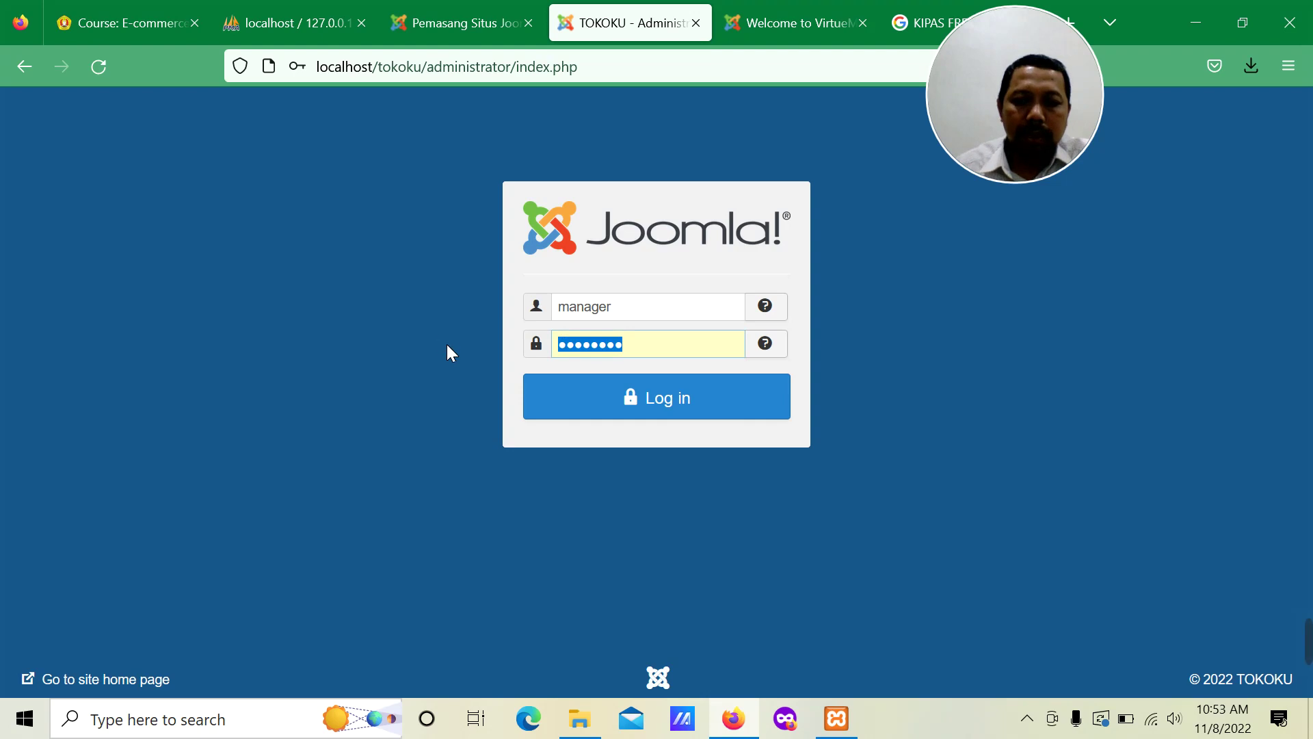
type("••••••••")
left_click(602, 397)
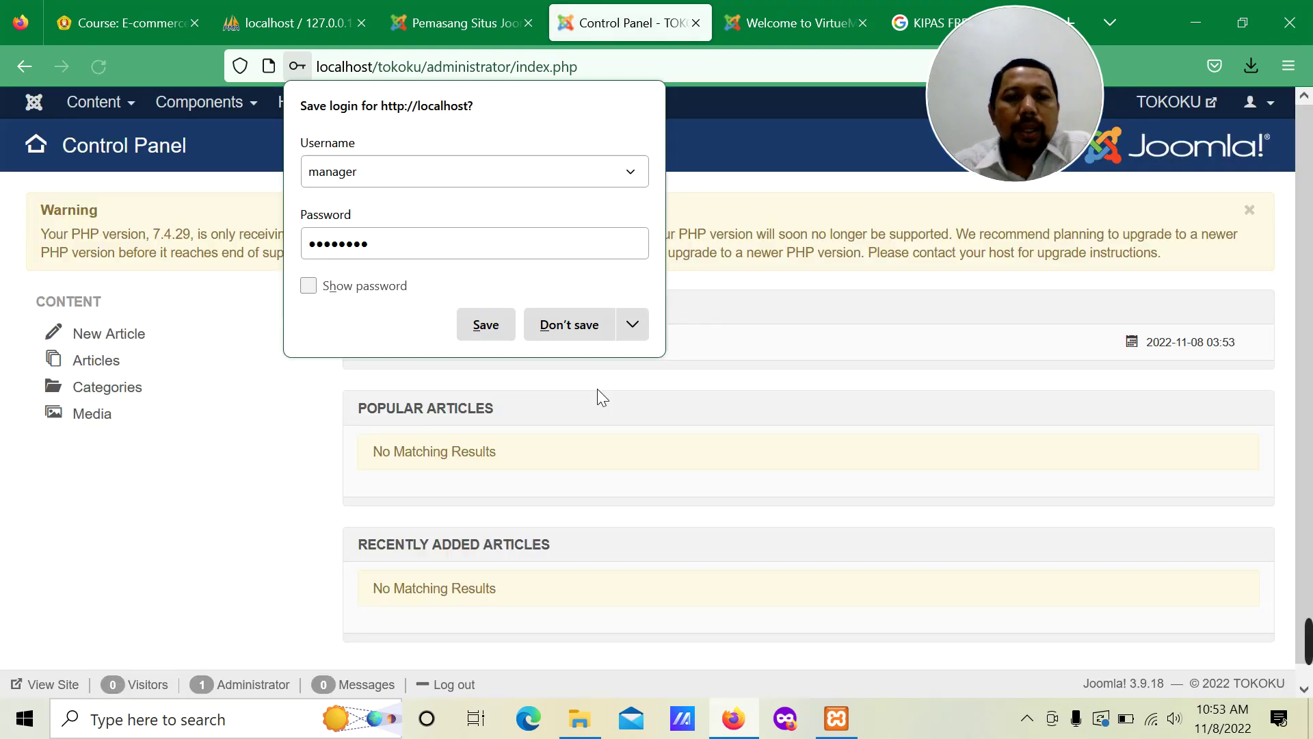
left_click(578, 333)
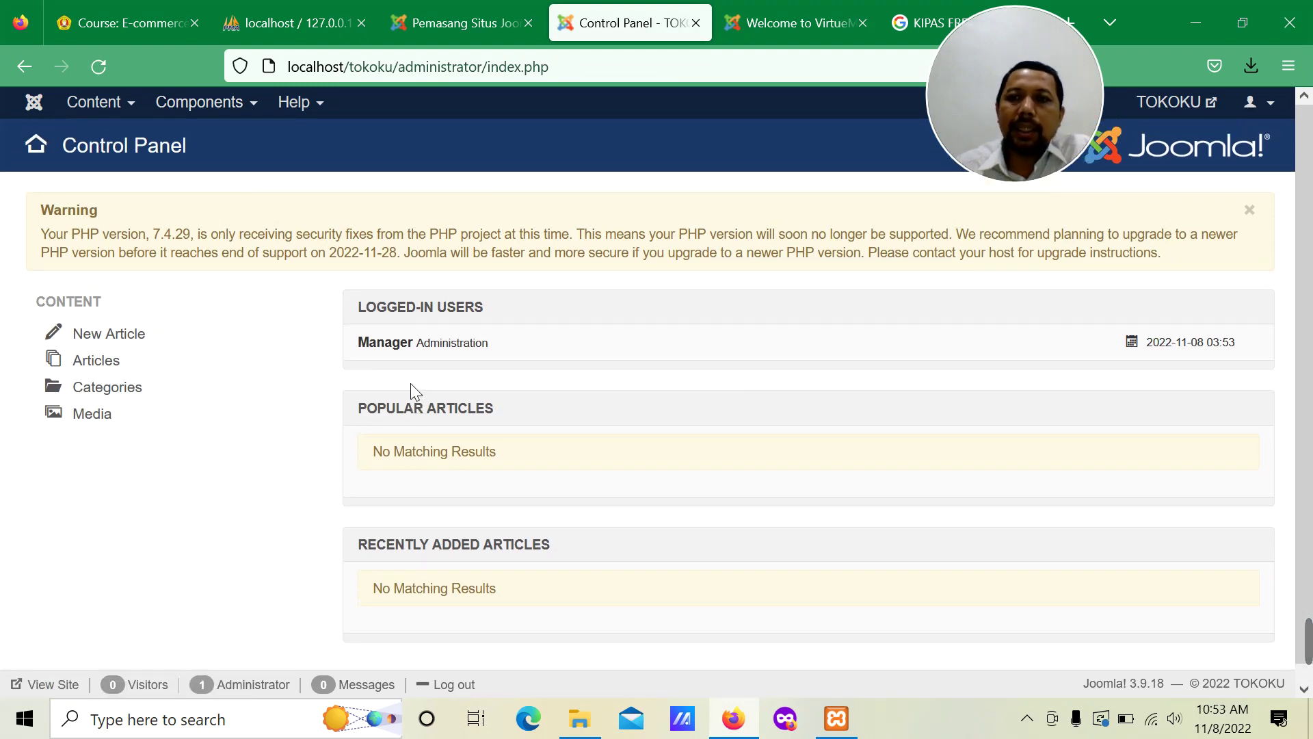
Step: Inspect the Manager's limited Components menu, then log out of the Manager account
left_click(243, 108)
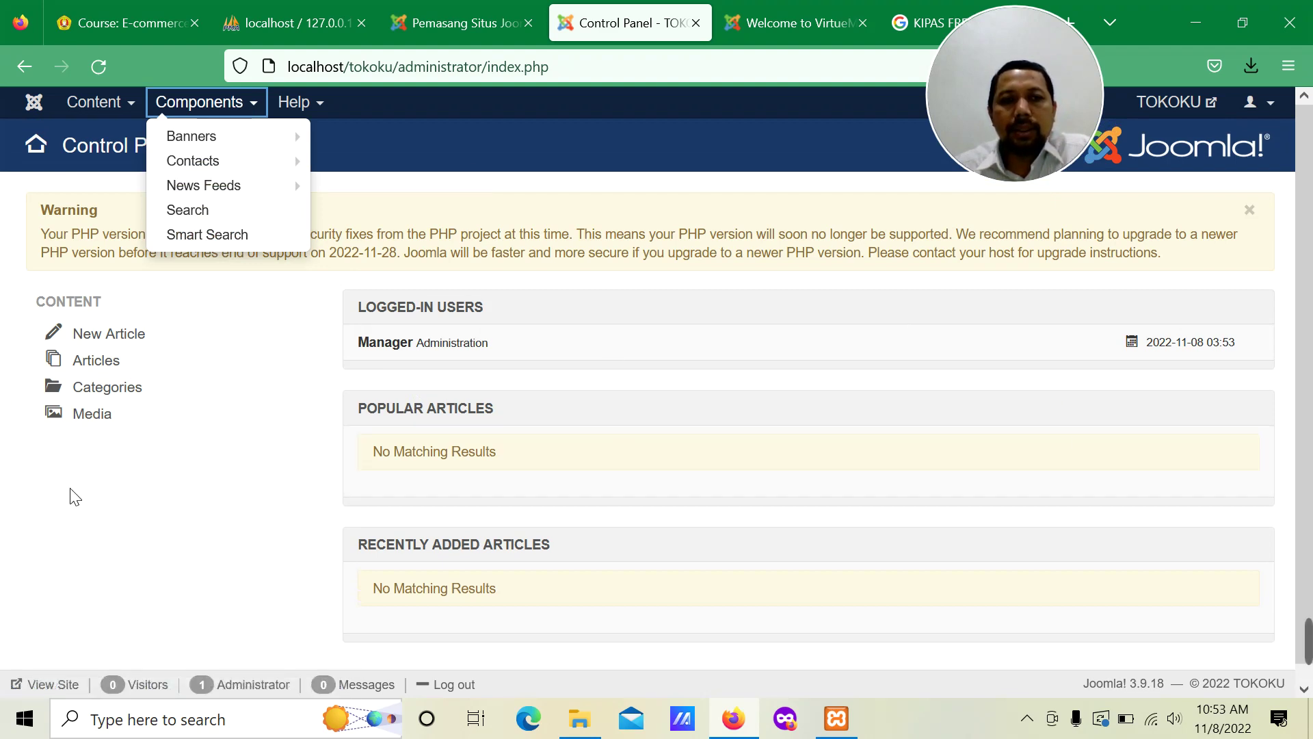
left_click(104, 465)
scroll(910, 536, "down", 1)
scroll(910, 536, "up", 1)
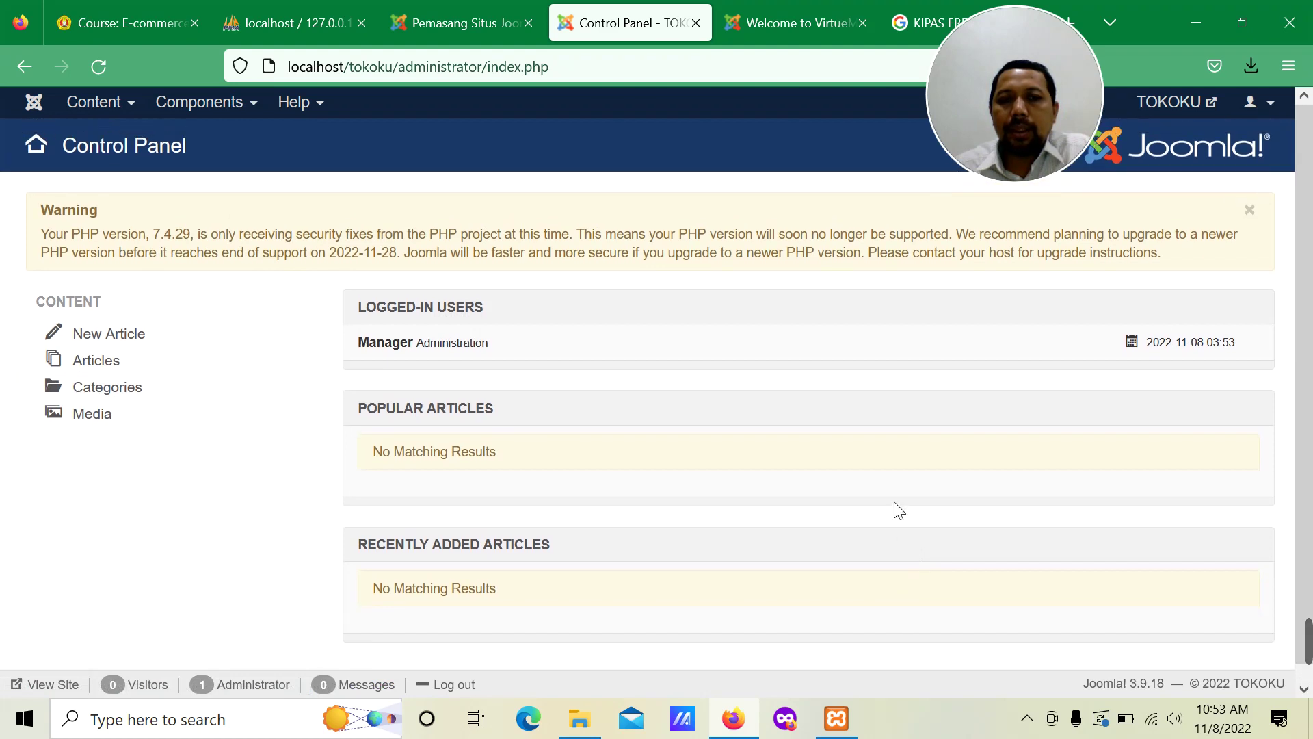
left_click(1272, 106)
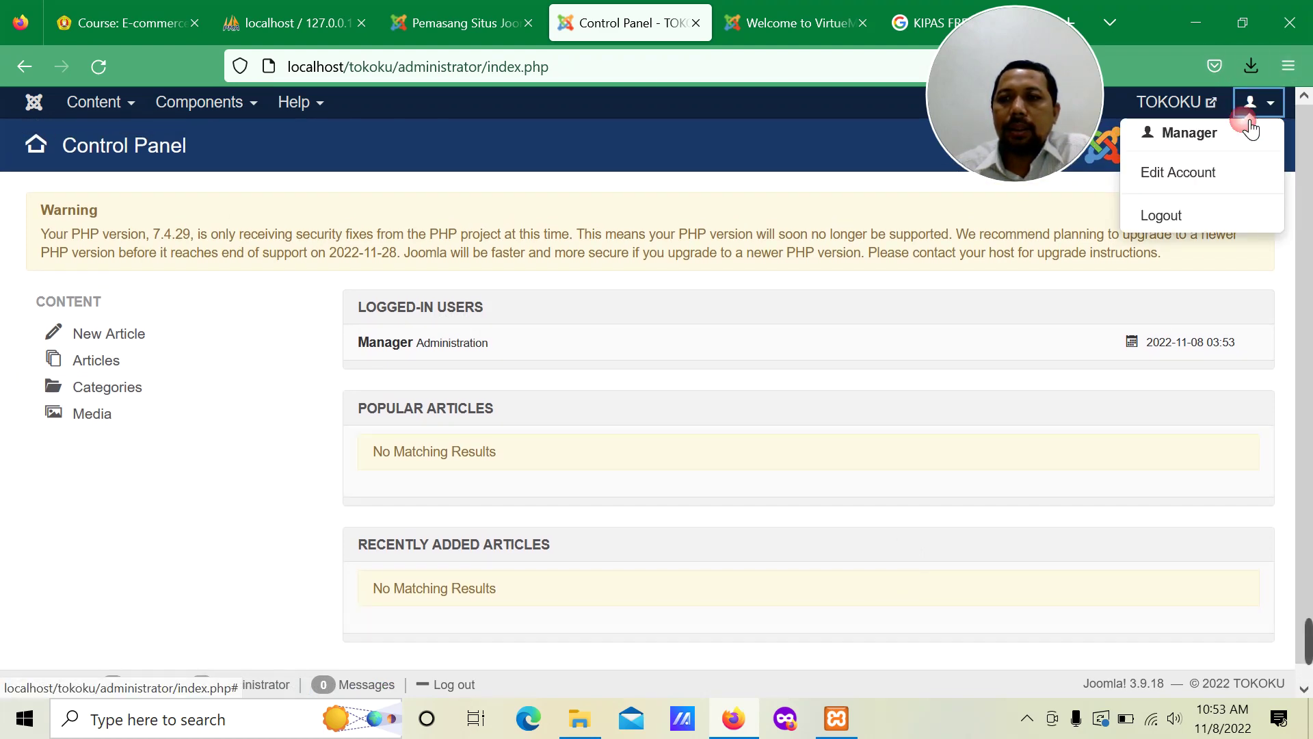
left_click(1171, 216)
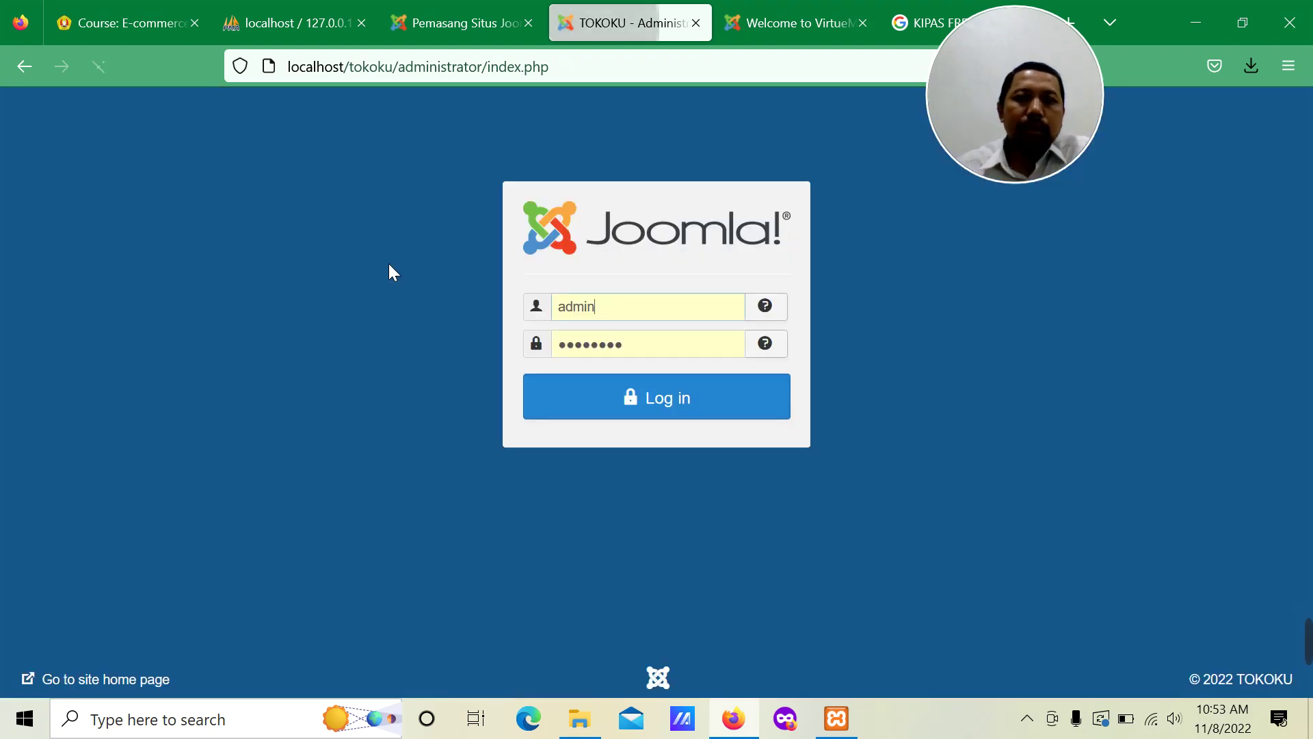
Step: Log back in to the Joomla administrator using the saved Super User credentials
left_click(616, 308)
left_click(657, 344)
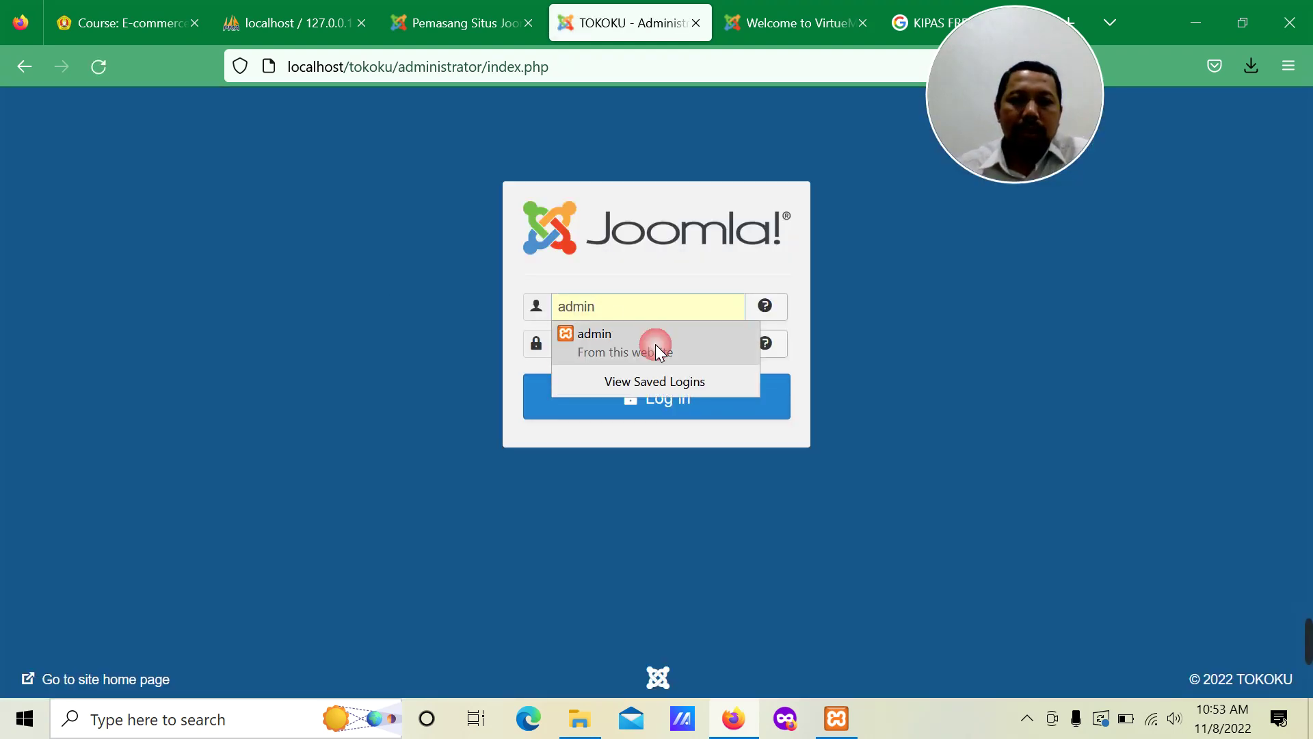
left_click(689, 402)
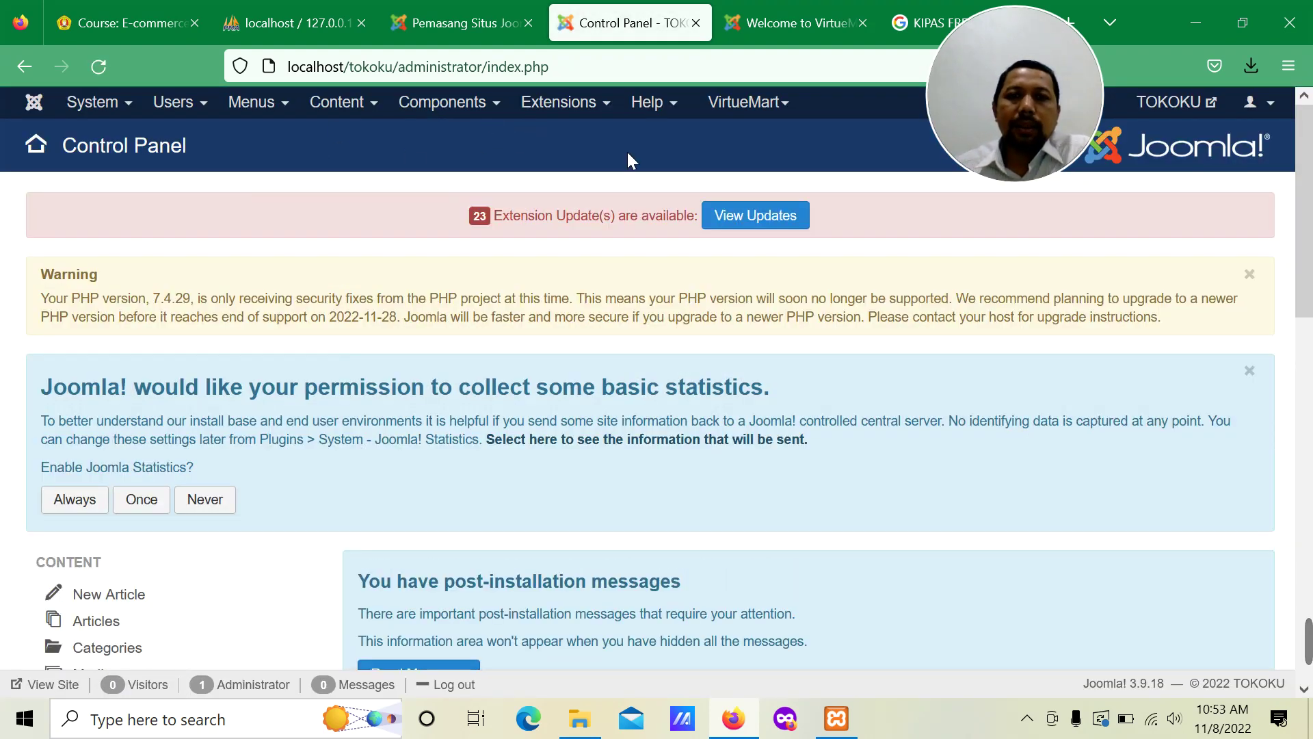
Step: Go to Components > VirtueMart > Control Panel
left_click(547, 104)
left_click(442, 102)
mouse_move(449, 443)
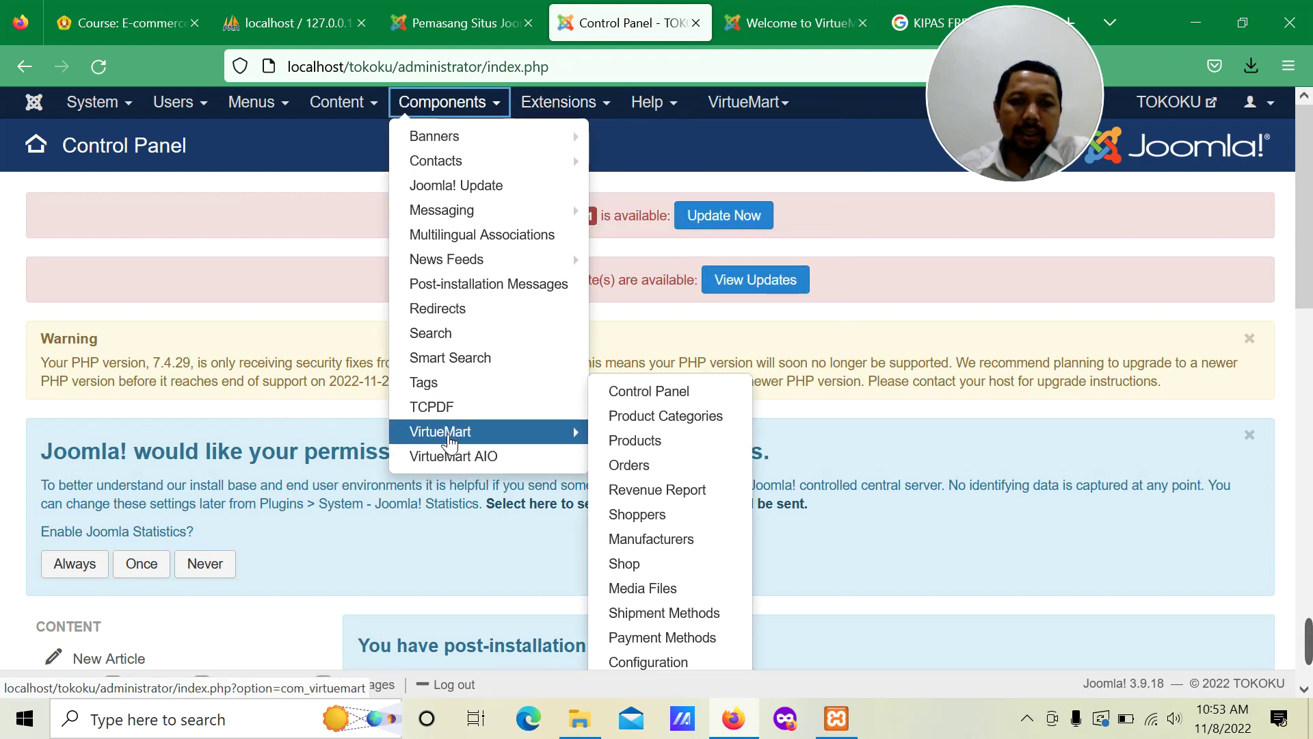
left_click(663, 391)
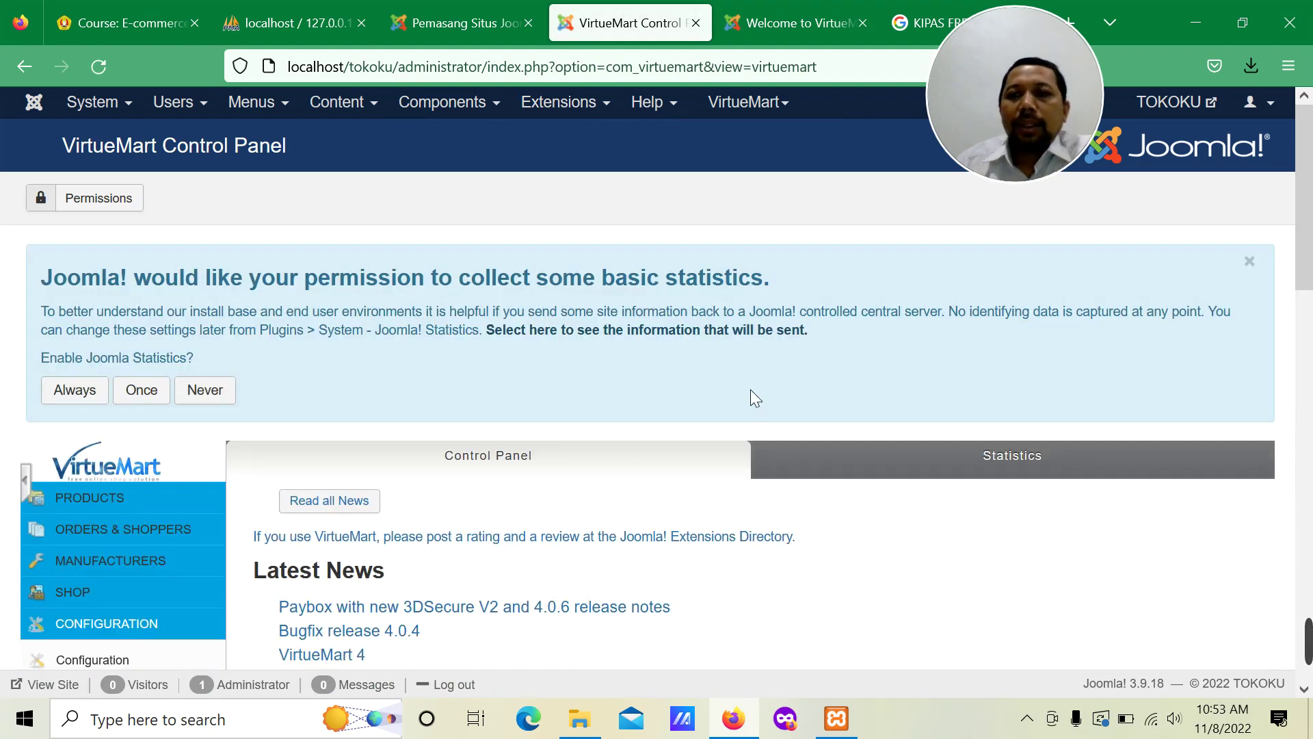
Step: Dismiss the Joomla statistics permission message on the VirtueMart Control Panel
left_click(1250, 261)
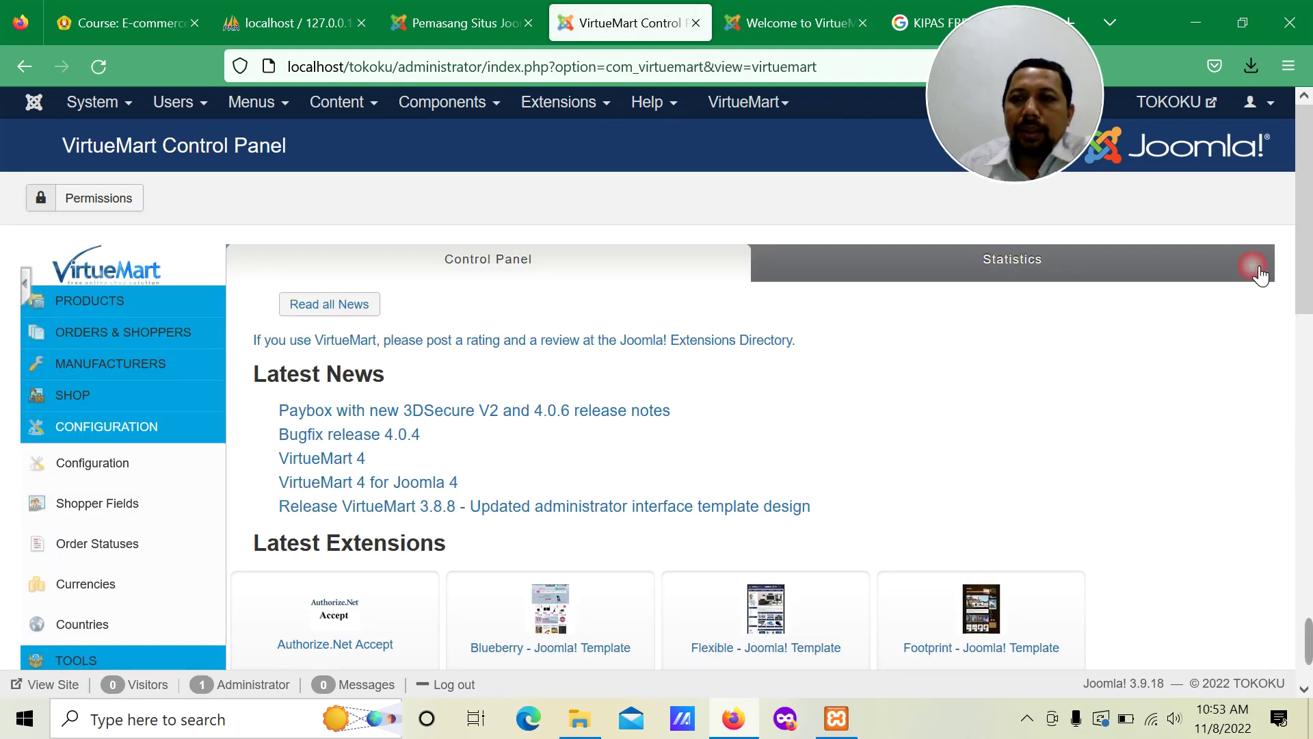
left_click_drag(1054, 164, 1247, 165)
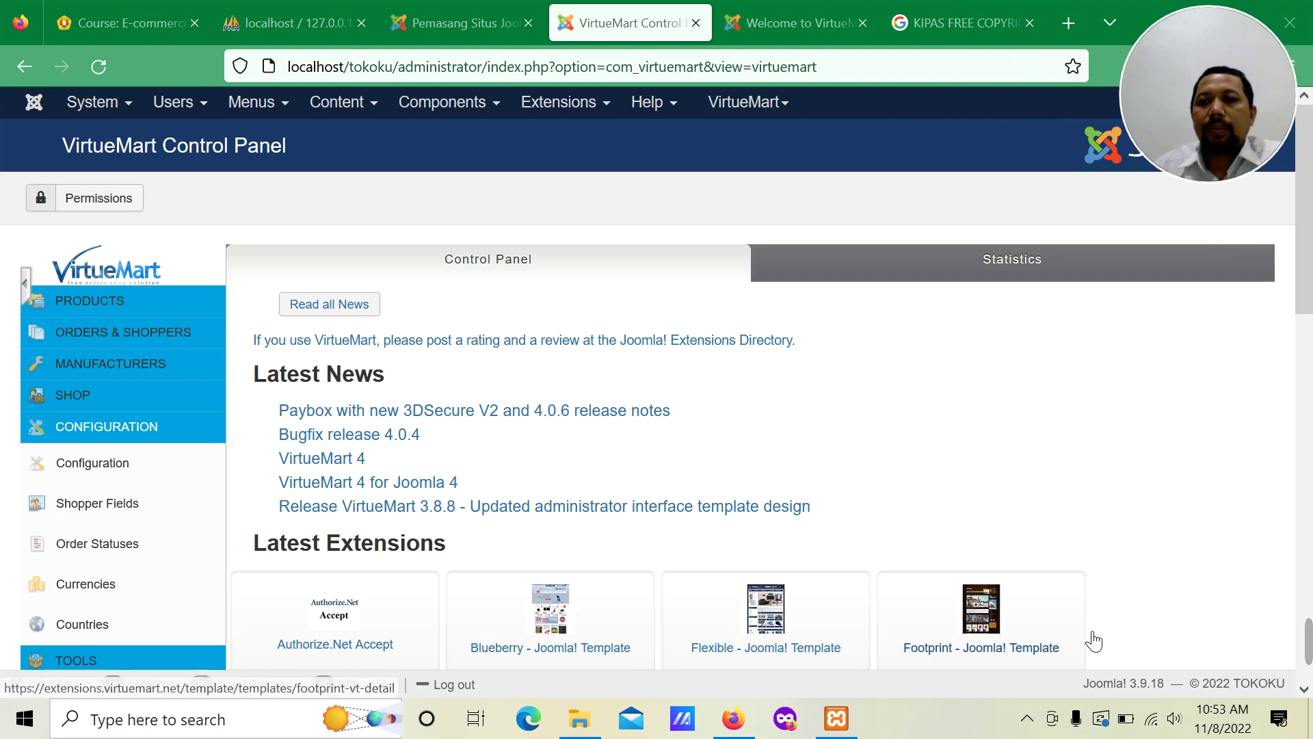
mouse_move(1244, 640)
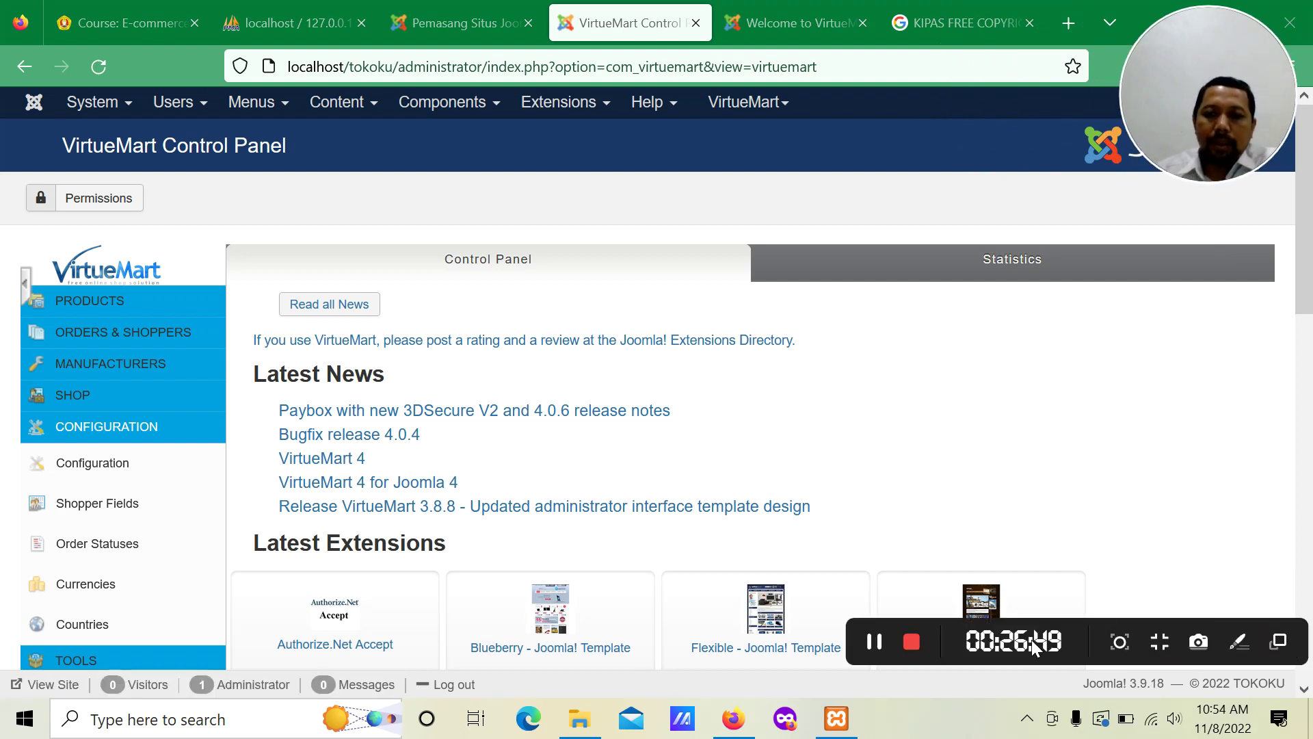
left_click(914, 639)
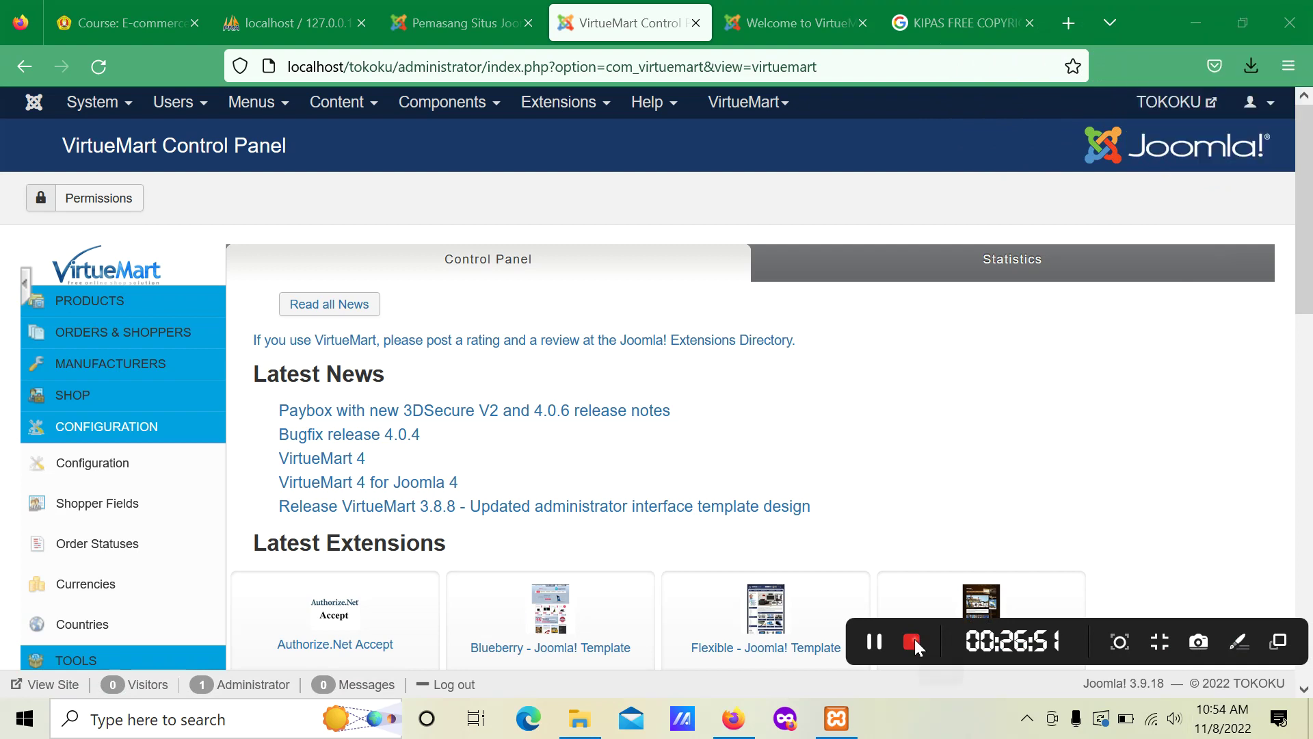